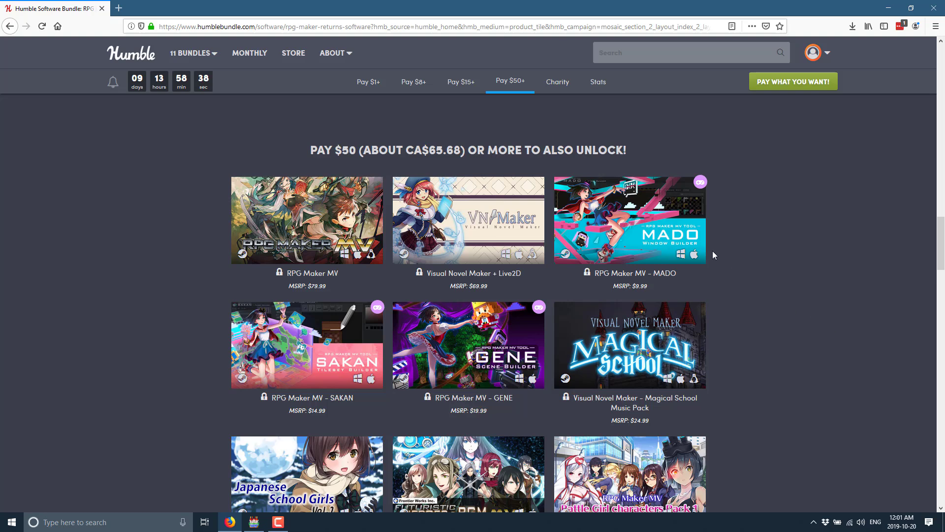
scroll(810, 398, "down", 2)
scroll(810, 398, "down", 4)
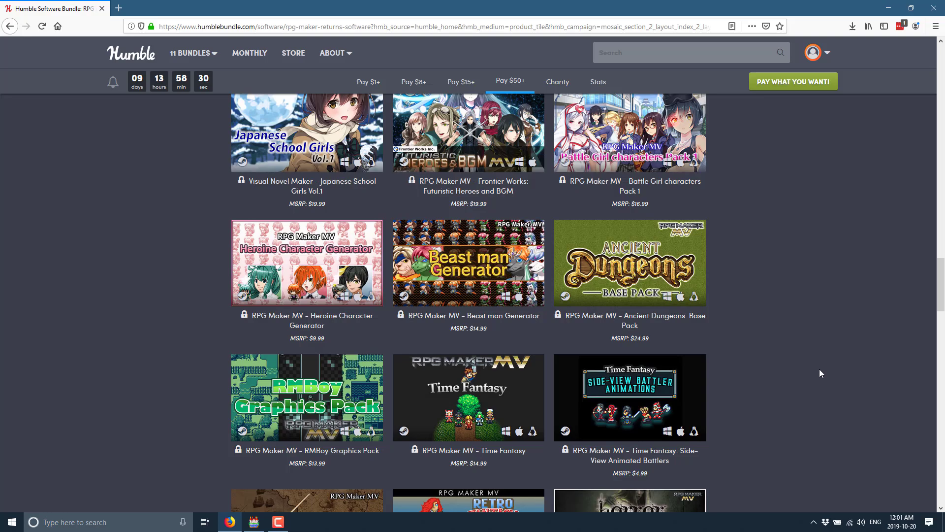
Switch to RPG Maker MV and create a new project named Project3 in c:\temp
key("alt+Tab")
key("alt+Tab")
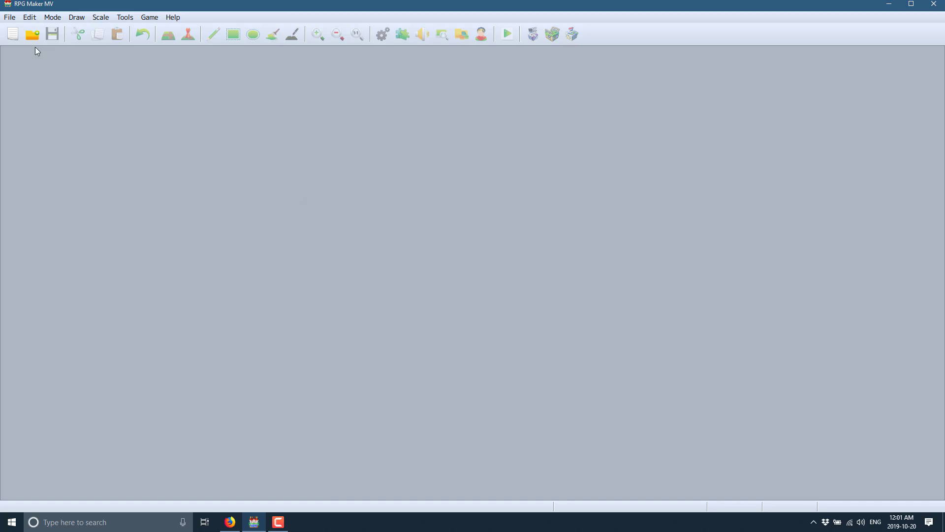
left_click(10, 18)
left_click(35, 28)
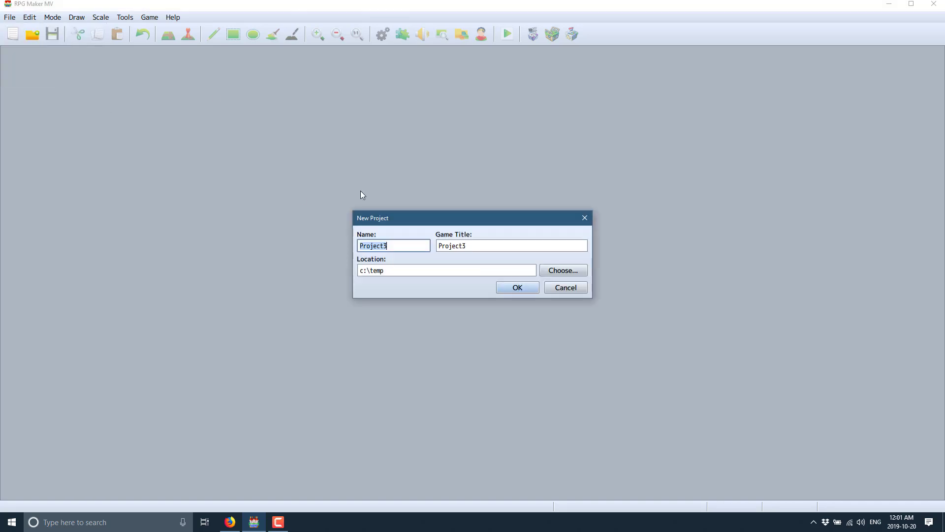
left_click(516, 288)
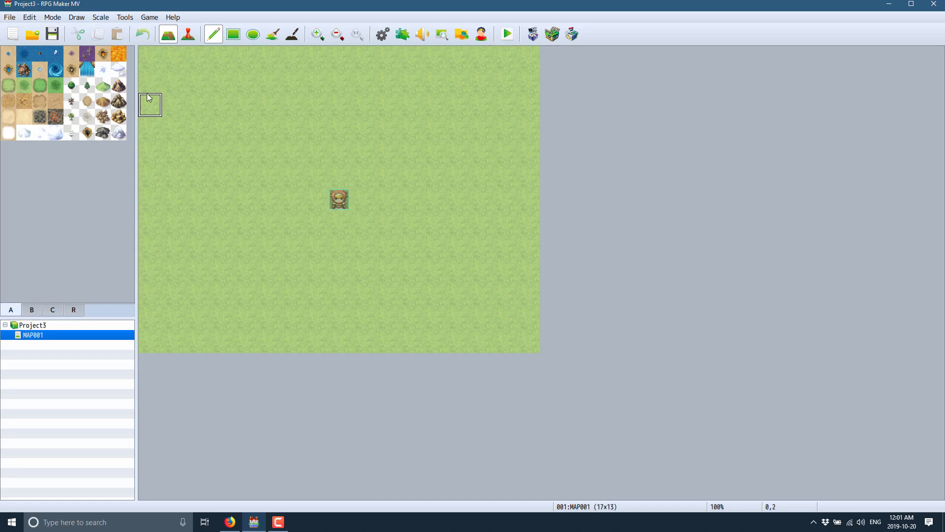
Change MAP001's tileset to 0005 SF Outside in its map properties and look through the tiles it offers
right_click(36, 336)
left_click(68, 338)
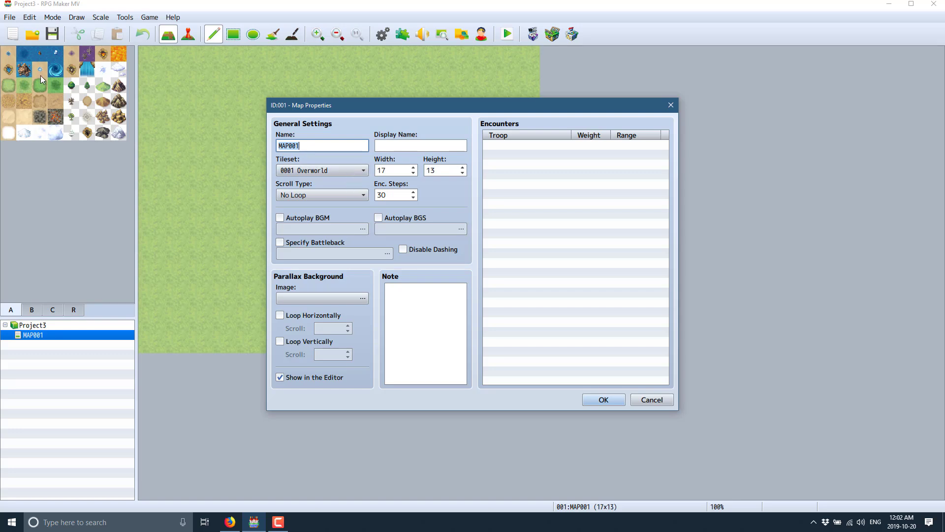
left_click(365, 168)
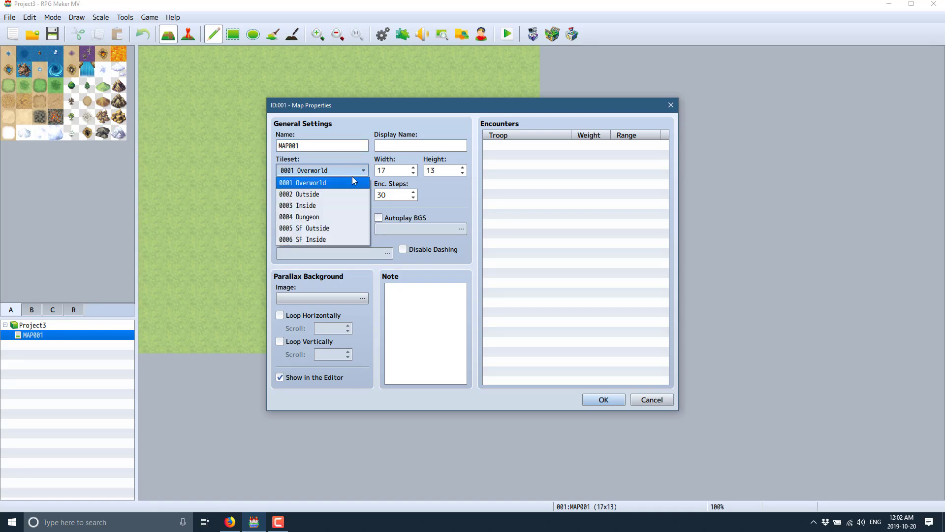
left_click(323, 195)
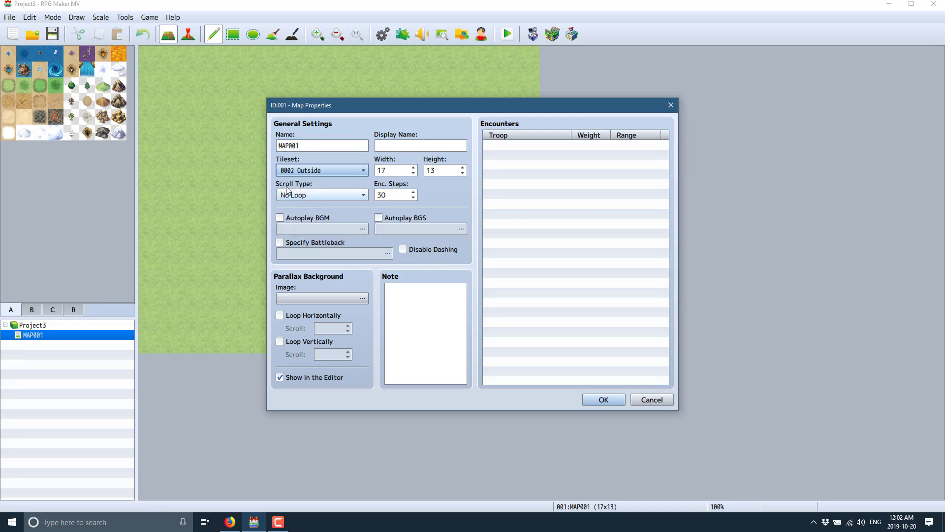
left_click(353, 169)
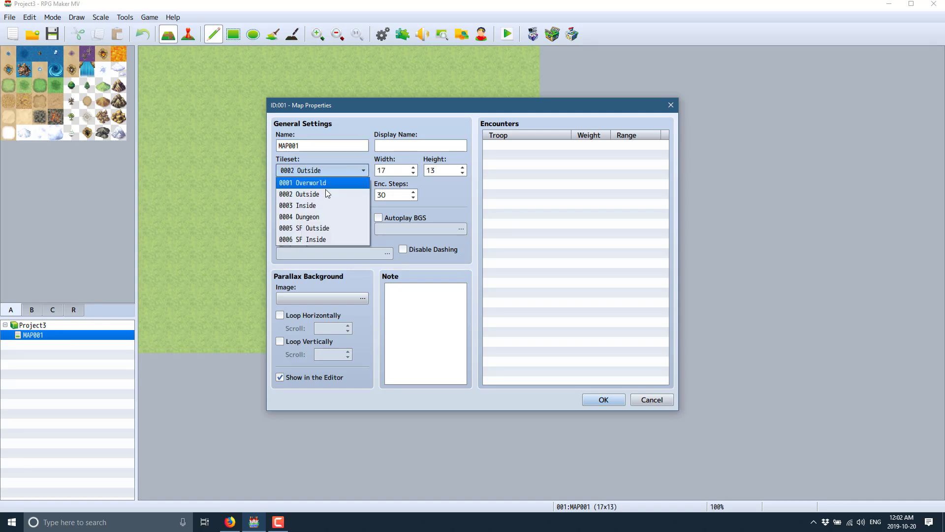
left_click(334, 229)
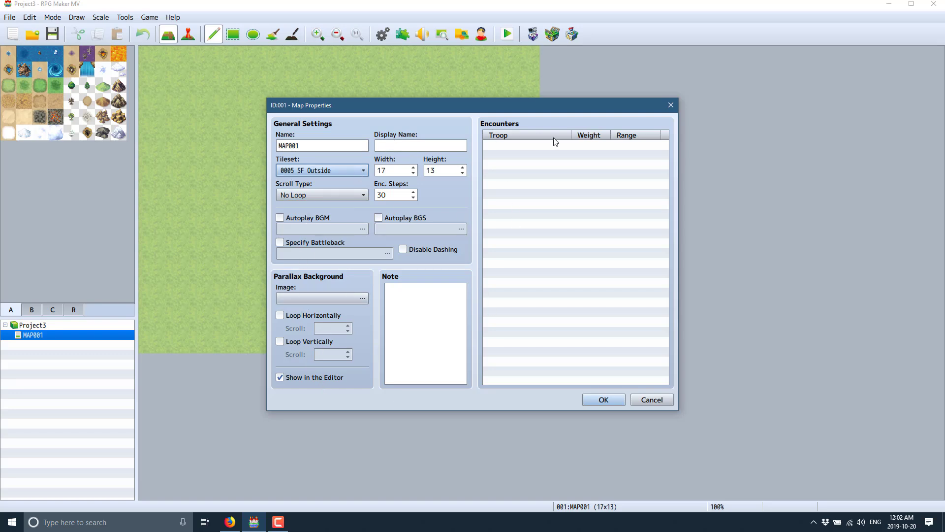
left_click(605, 400)
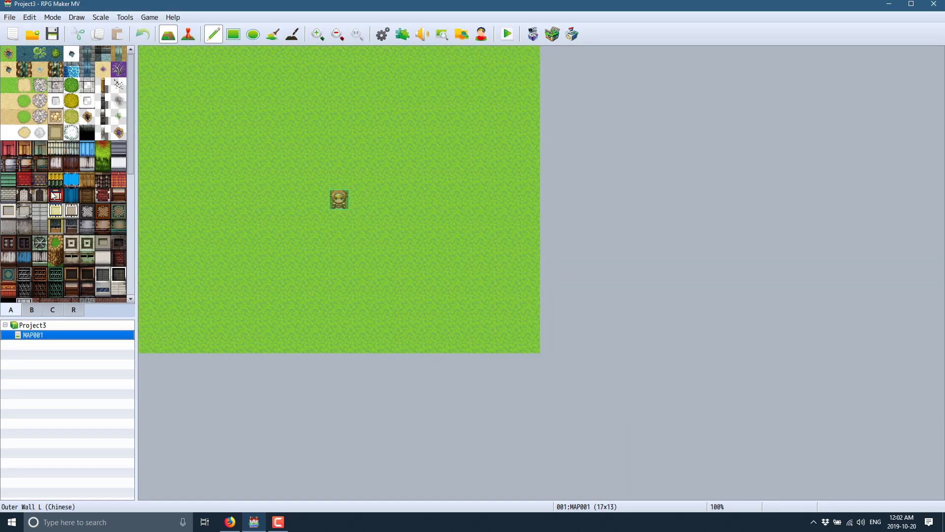
scroll(52, 194, "down", 10)
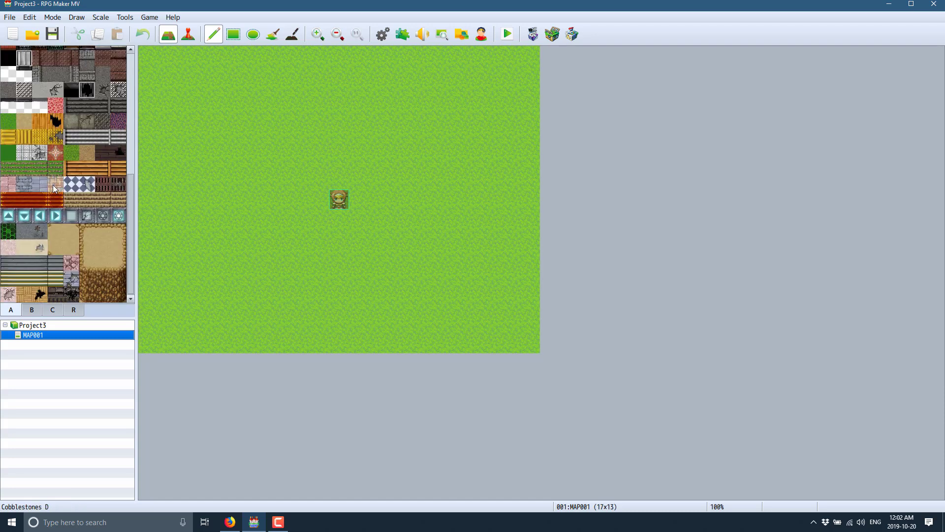
scroll(53, 187, "up", 6)
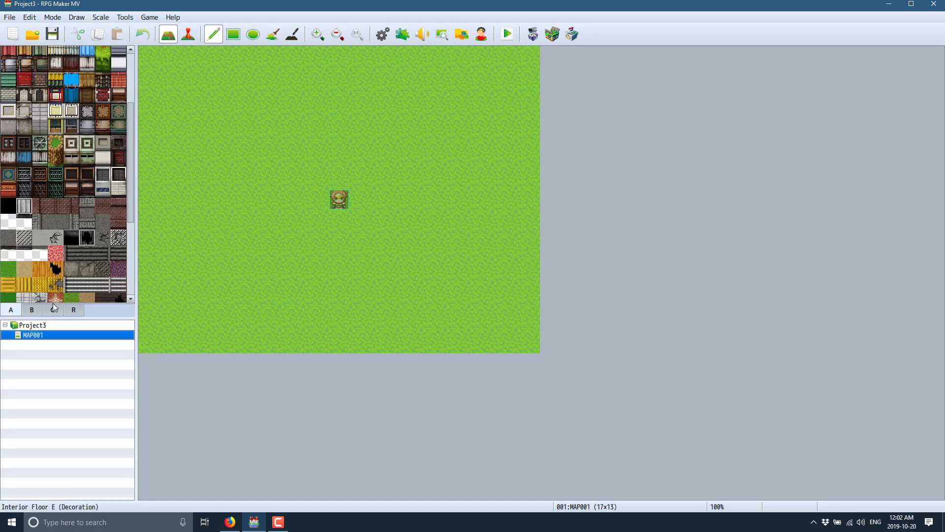
scroll(73, 224, "up", 4)
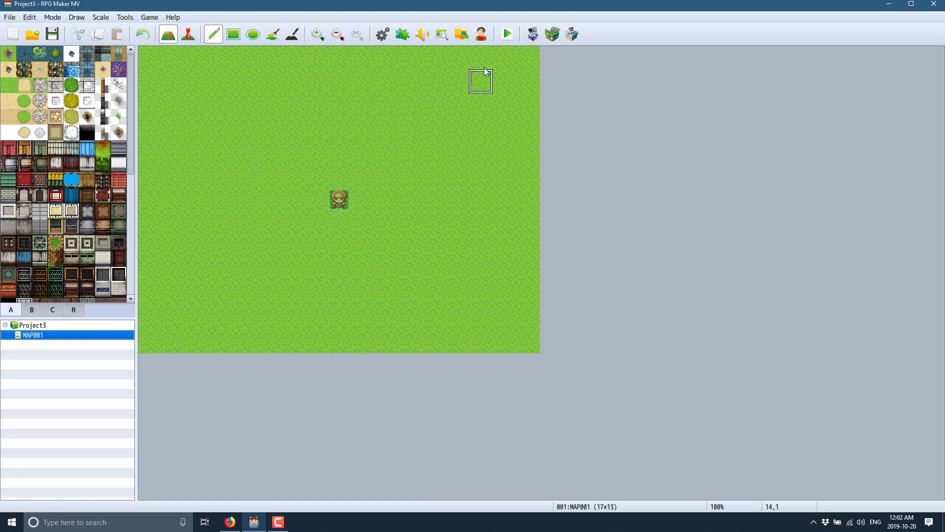
Launch a playtest without saving the changes and start a new game from the title screen
left_click(507, 35)
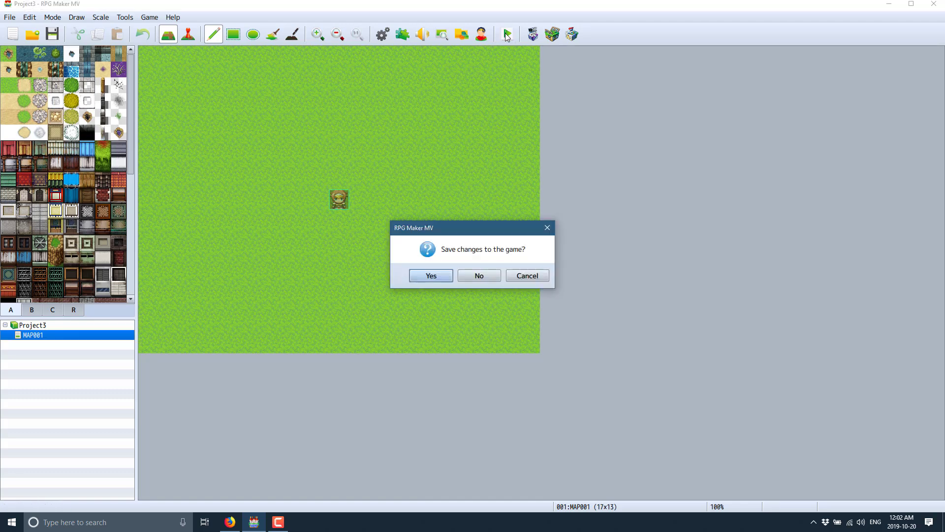
left_click(478, 274)
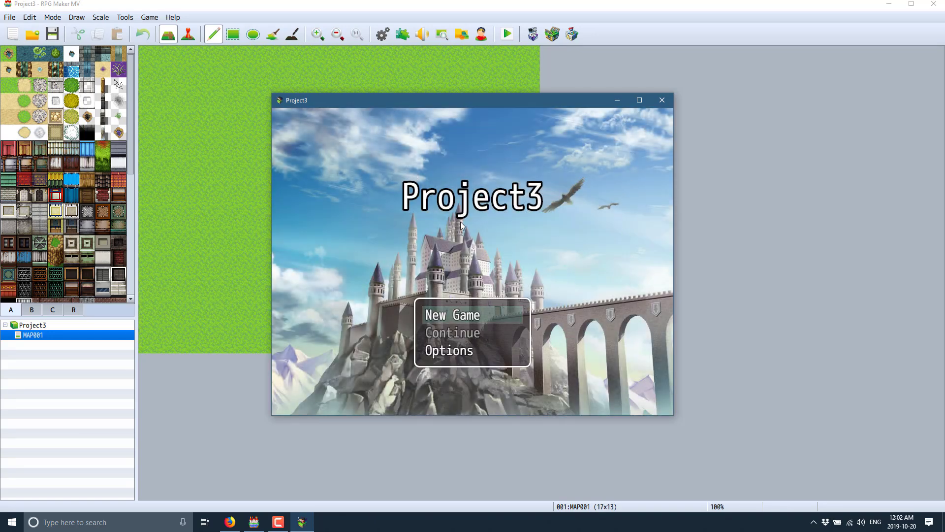
left_click(452, 311)
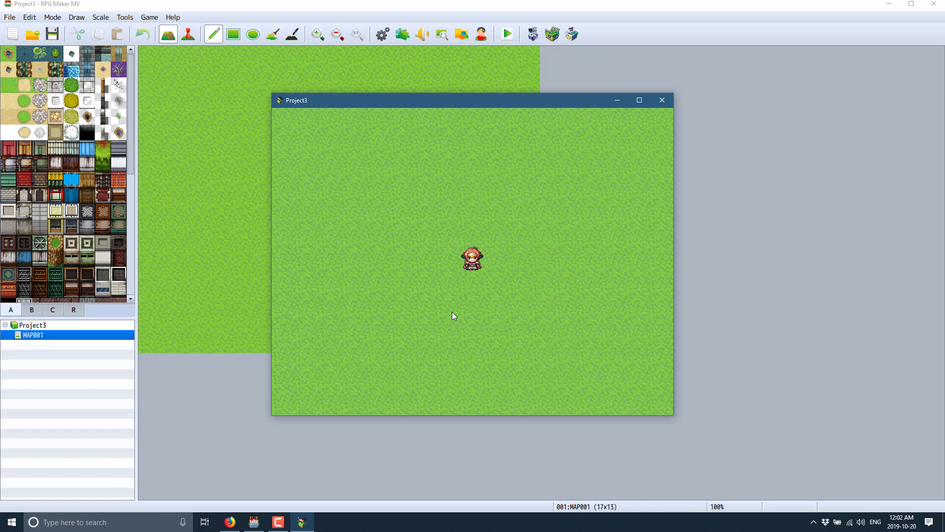
Walk the party around the grass map in all four directions to test character movement
key("Left")
key("Up")
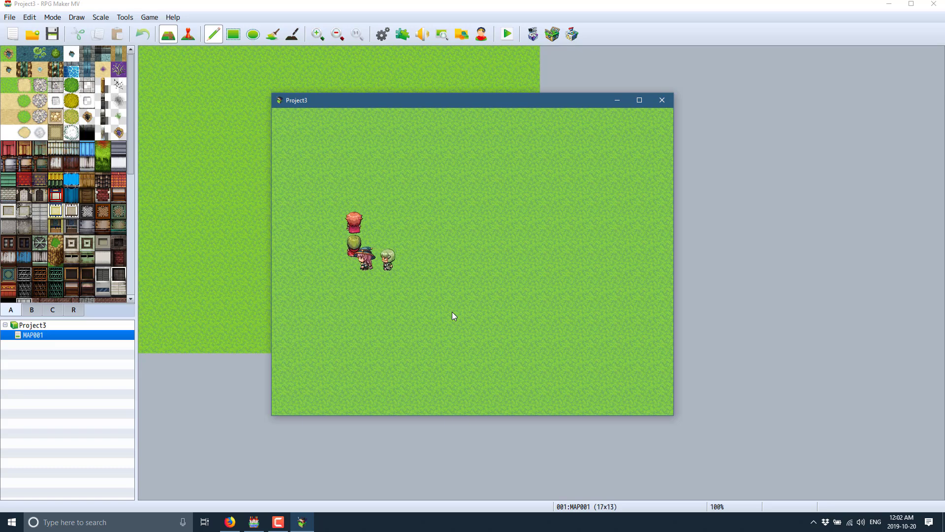
key("Right")
key("Down")
key("Right")
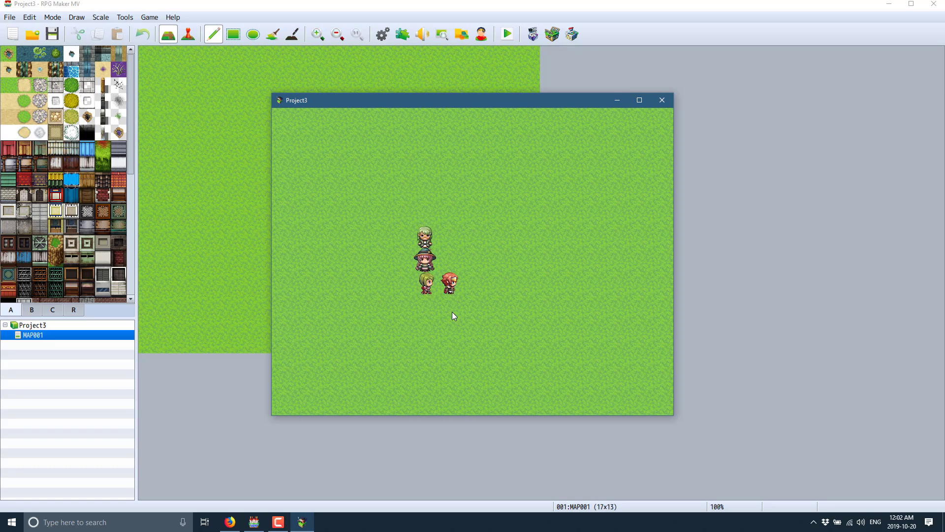
key("Right")
key("Down")
key("Left")
key("Up")
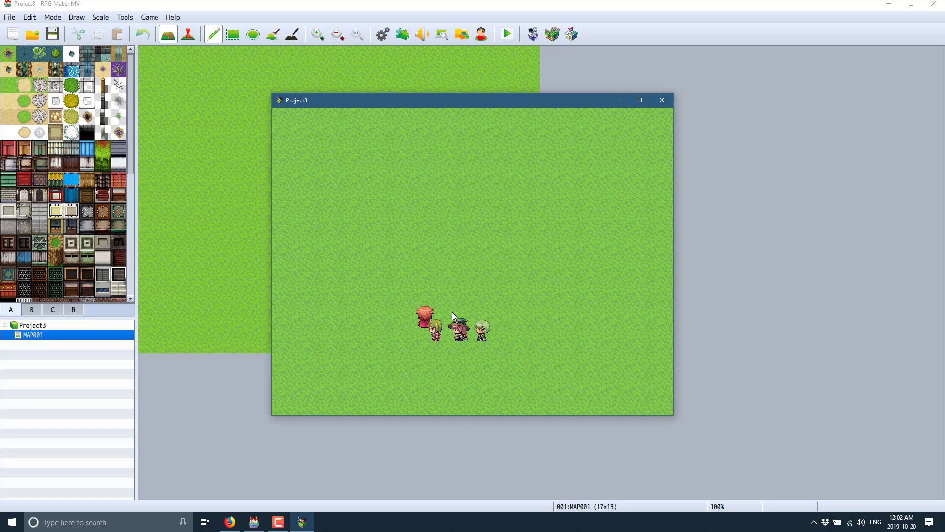
key("Up")
key("Right")
Bring up the in-game party menu, end the game to the title and close the playtest window
key("Escape")
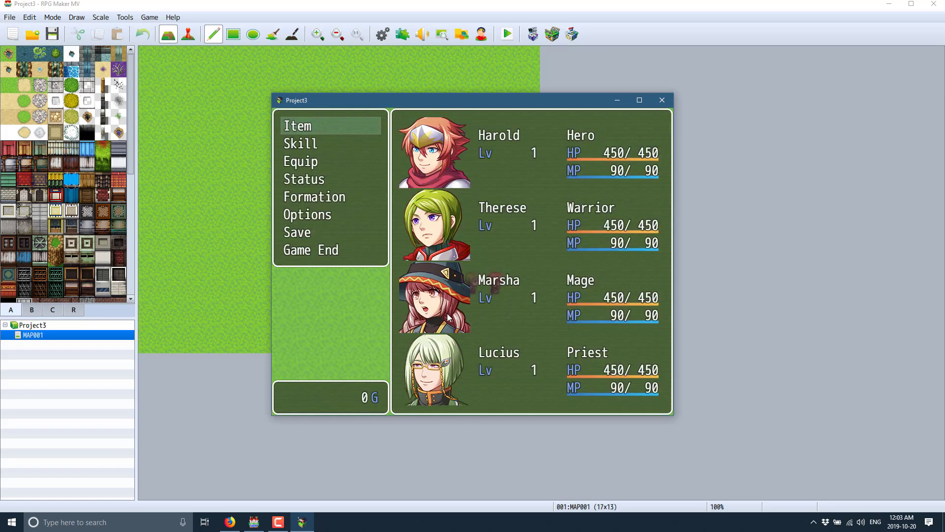
key("Up")
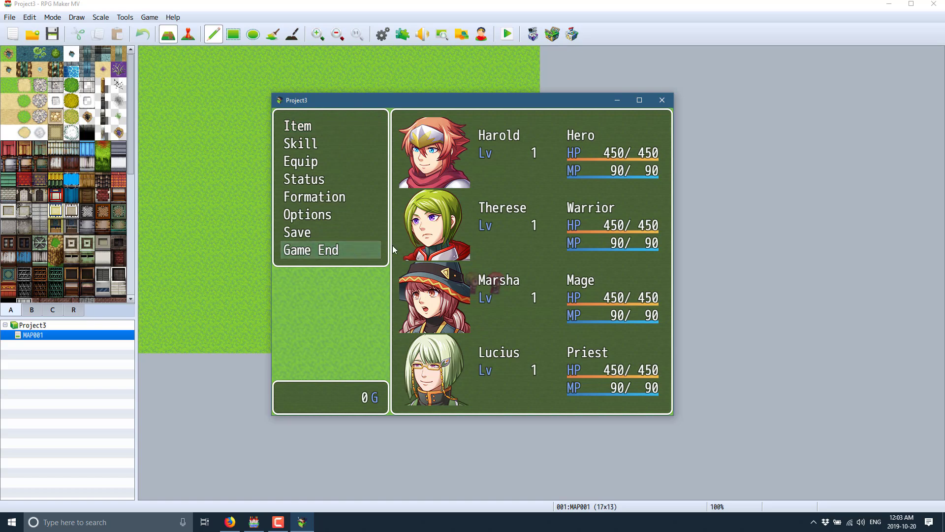
left_click(288, 250)
left_click(469, 250)
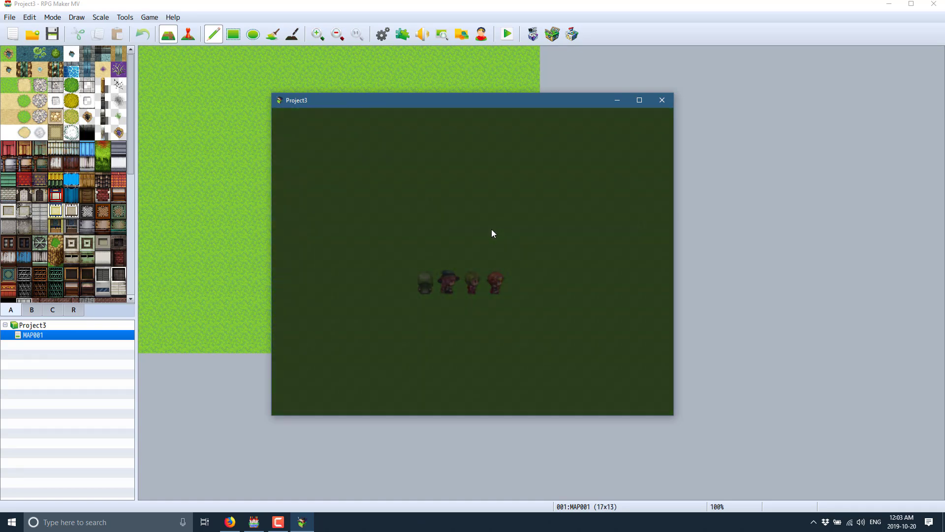
left_click(661, 100)
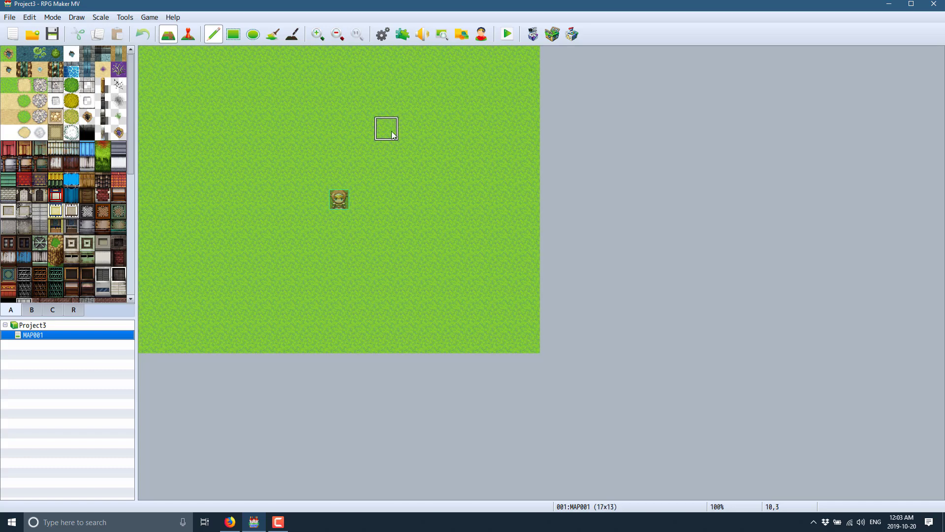
Examine the deployment platform options, including Web browsers, and leave without deploying the game
left_click(10, 17)
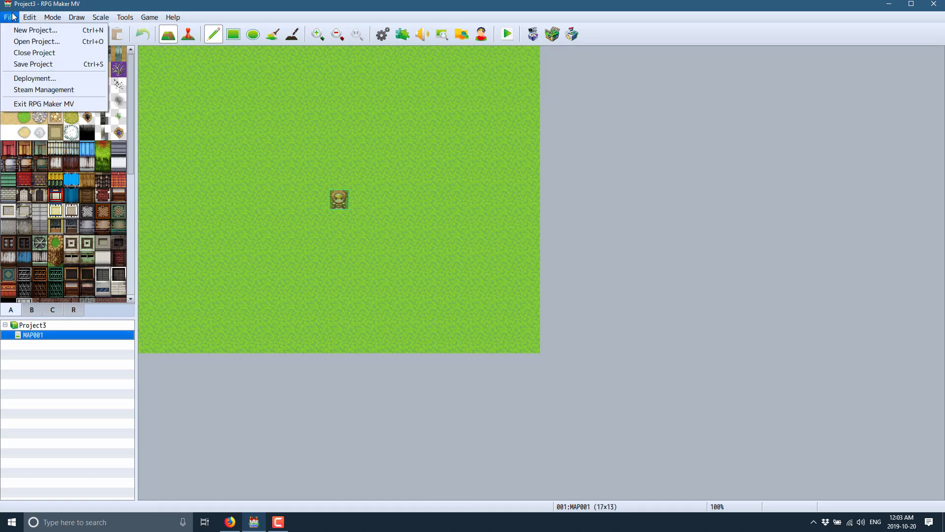
left_click(35, 79)
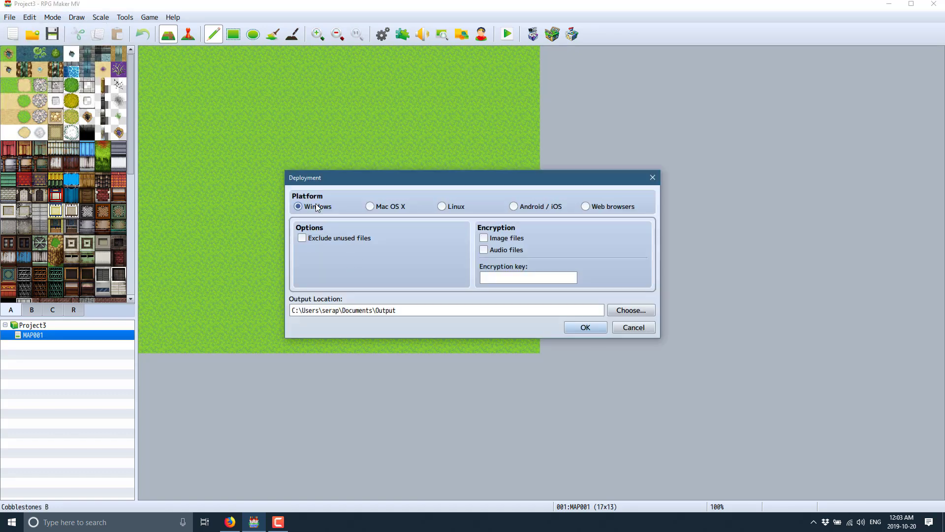
left_click(551, 211)
left_click(592, 207)
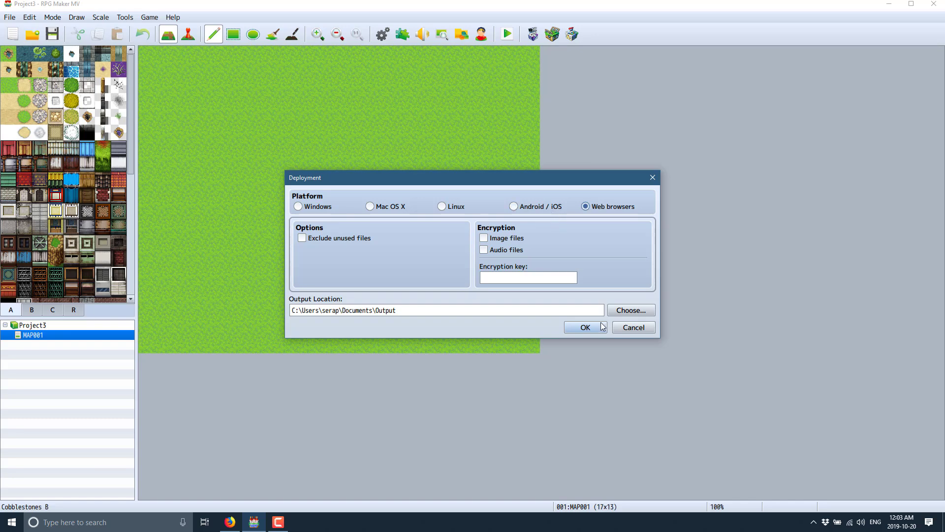
left_click(627, 329)
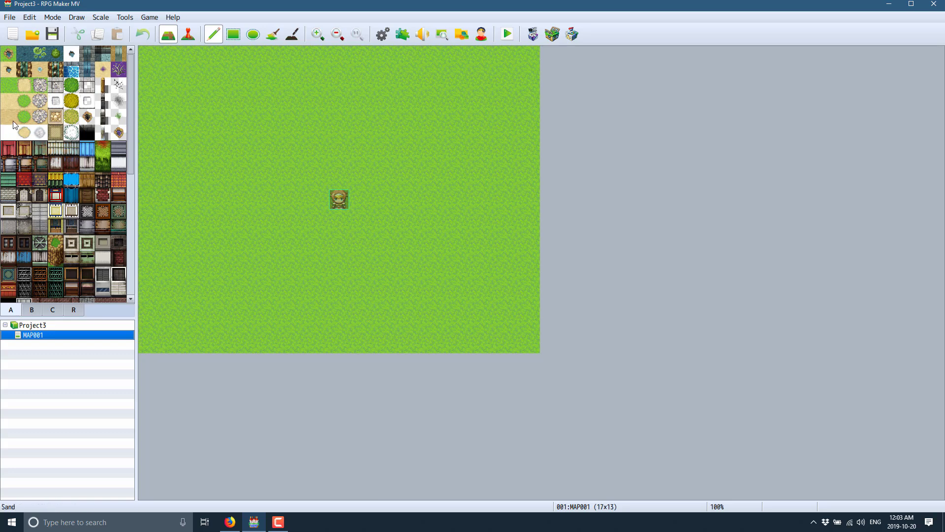
Paint the plain tan ground tile along the map's top row and over a large irregular patch in its upper half
left_click(13, 106)
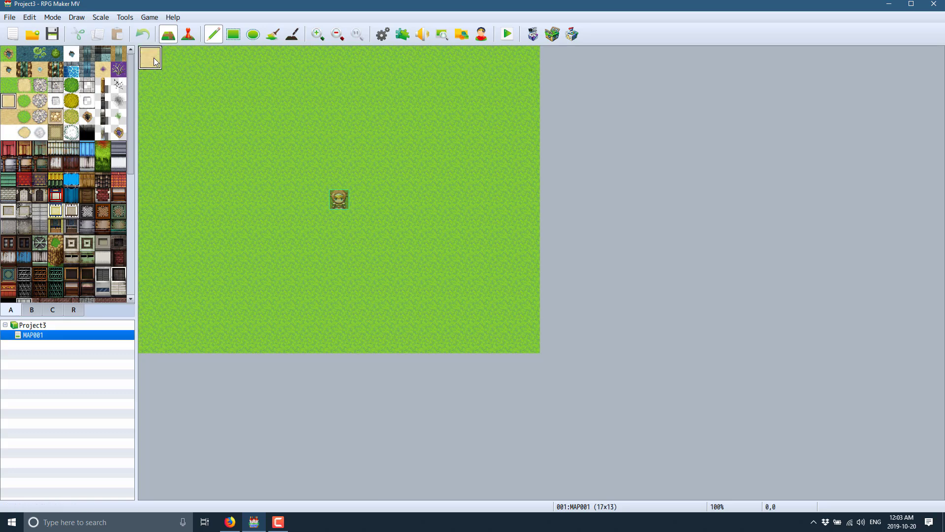
mouse_move(153, 58)
left_mouse_down()
mouse_move(490, 68)
mouse_move(389, 59)
mouse_move(310, 89)
mouse_move(495, 130)
mouse_move(482, 107)
mouse_move(330, 125)
mouse_move(482, 207)
mouse_move(446, 231)
left_mouse_up()
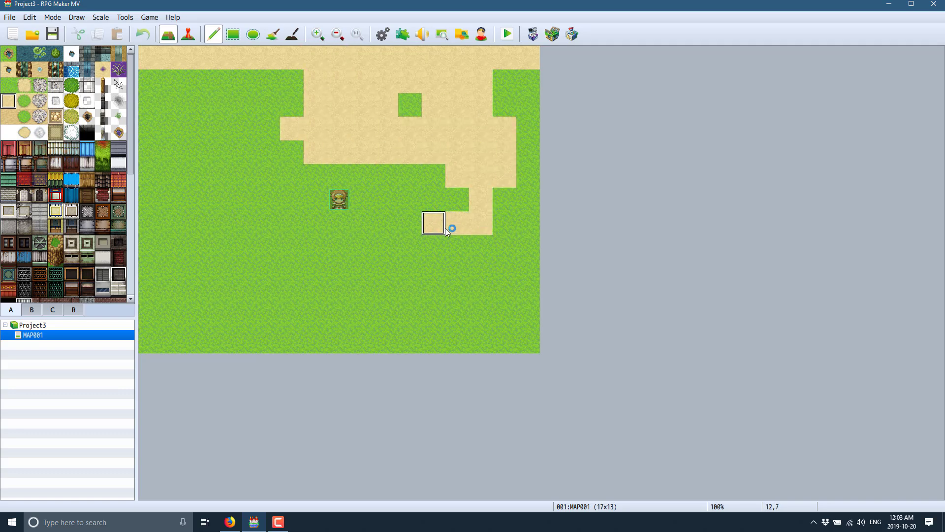
Place one rock-edged pit tile on the tan patch and paint a connected, branching chasm across the grass around the player start
left_click(87, 117)
left_click(363, 104)
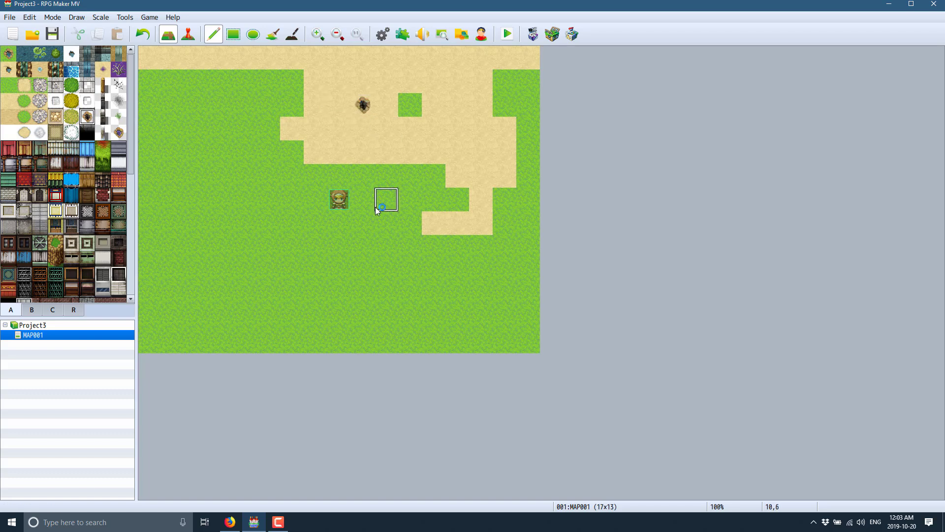
mouse_move(387, 199)
left_mouse_down()
mouse_move(363, 266)
mouse_move(244, 233)
mouse_move(267, 268)
mouse_move(312, 271)
mouse_move(338, 289)
mouse_move(305, 280)
mouse_move(244, 317)
mouse_move(311, 301)
left_mouse_up()
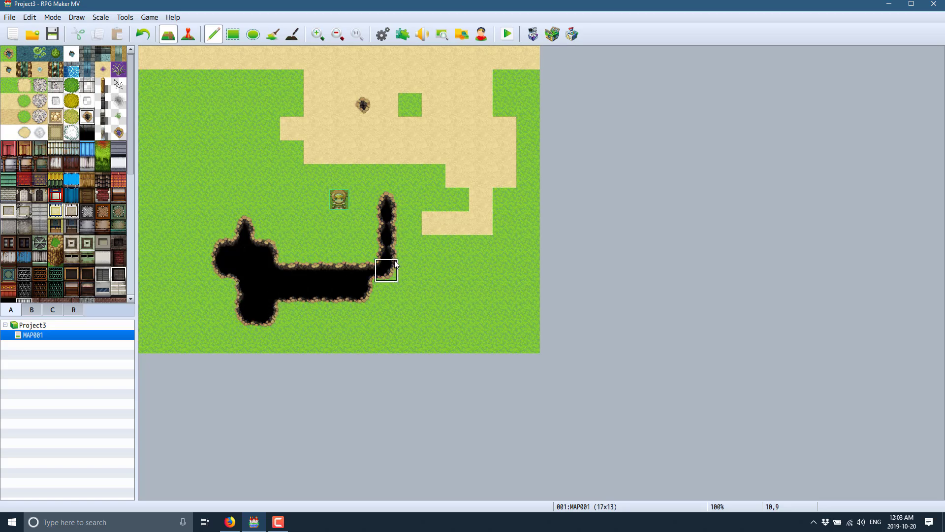
mouse_move(441, 253)
left_mouse_down()
mouse_move(449, 245)
mouse_move(386, 217)
mouse_move(386, 149)
mouse_move(394, 151)
left_mouse_up()
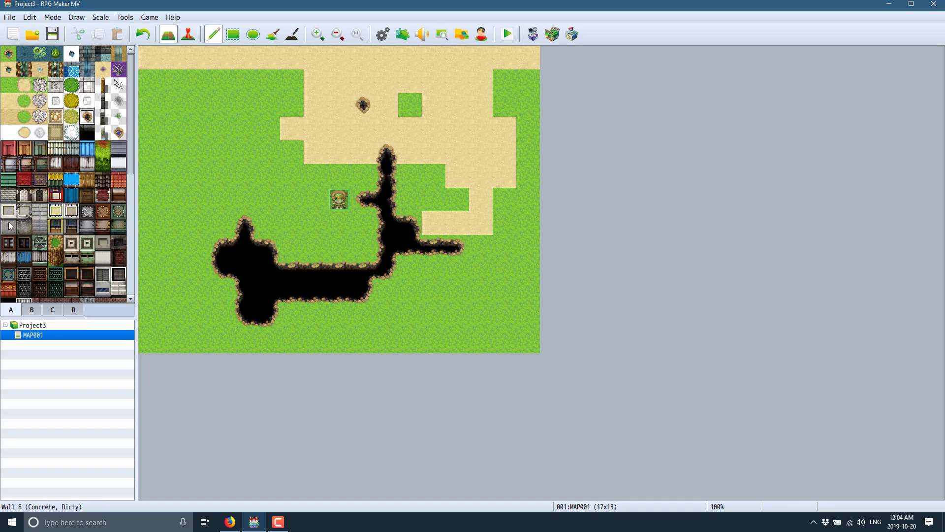
Place the two-tile neon CASINO shop sign from tile set B at the lower-left edge of the tan patch
left_click(31, 309)
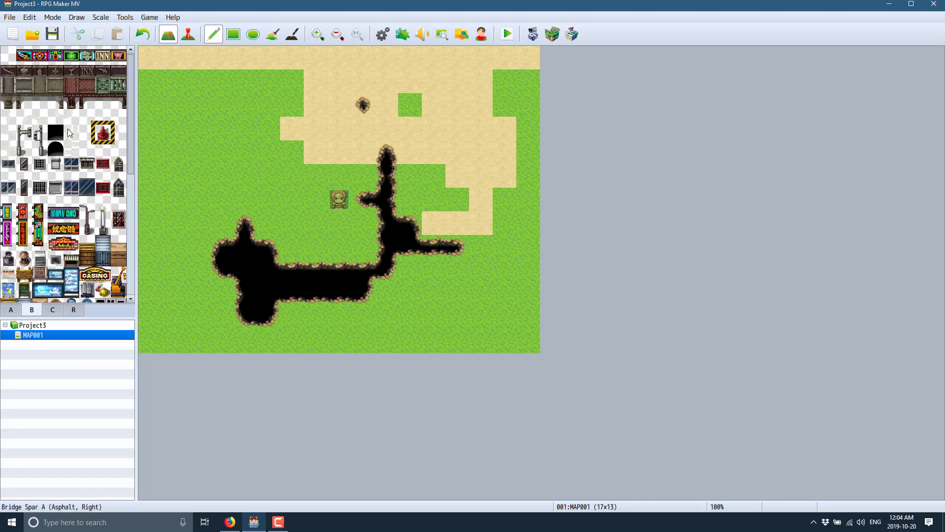
scroll(77, 151, "down", 5)
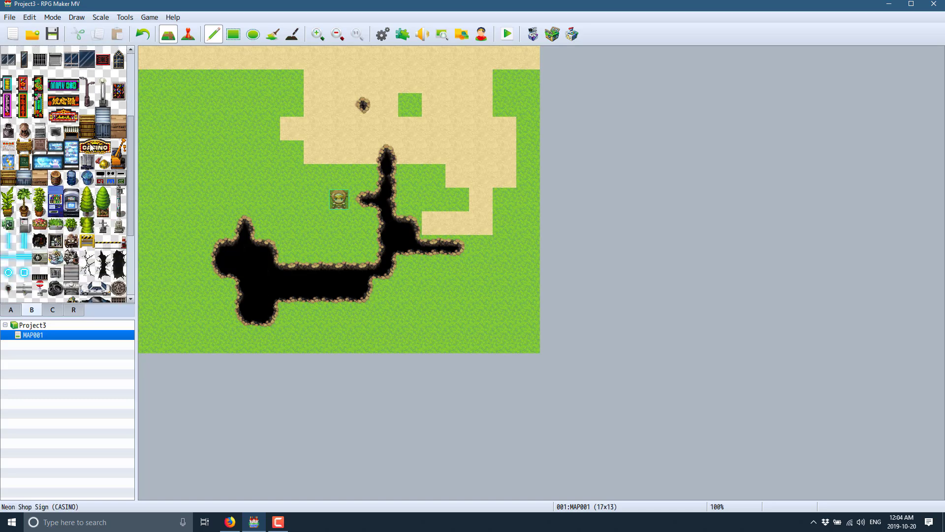
left_click_drag(94, 151, 104, 152)
left_click(269, 152)
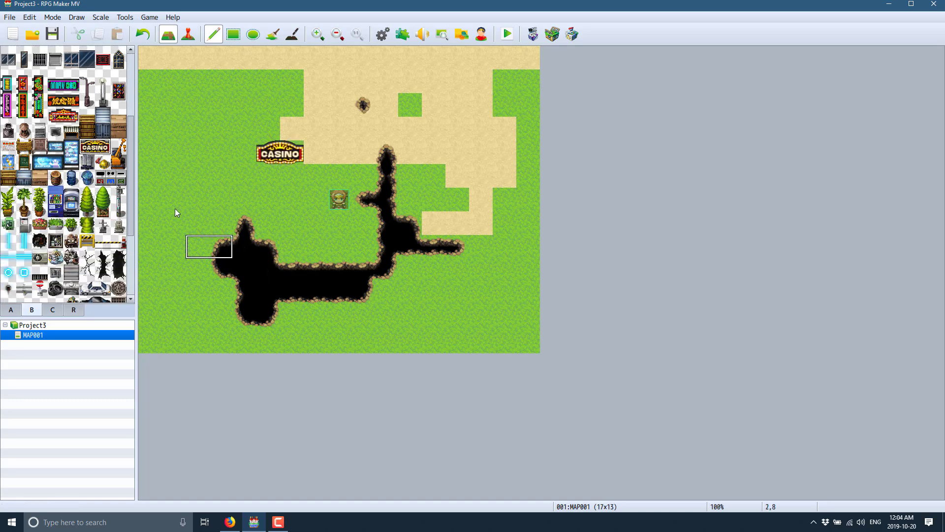
Place four copies of the six-tile stone tower from tile set C: two by the chasm's west end, one east, one over the CASINO sign's right half
scroll(100, 243, "down", 5)
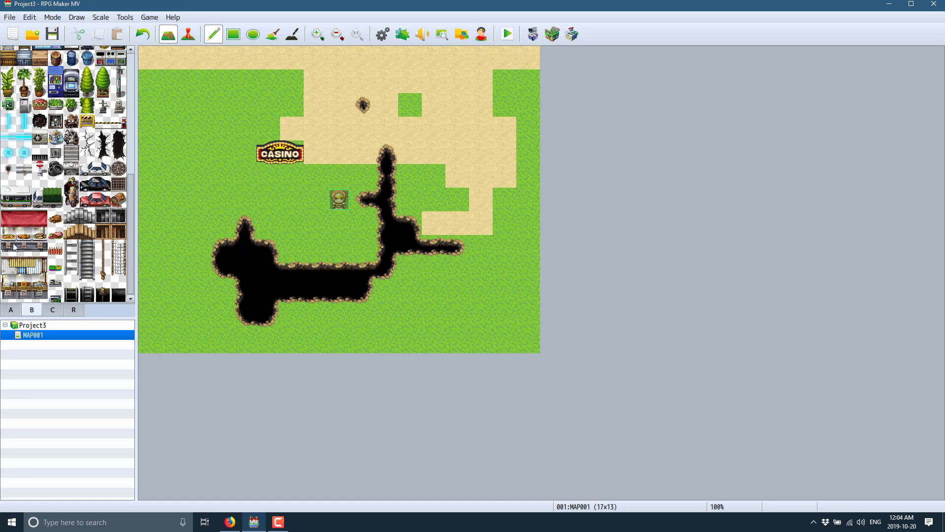
left_click(53, 310)
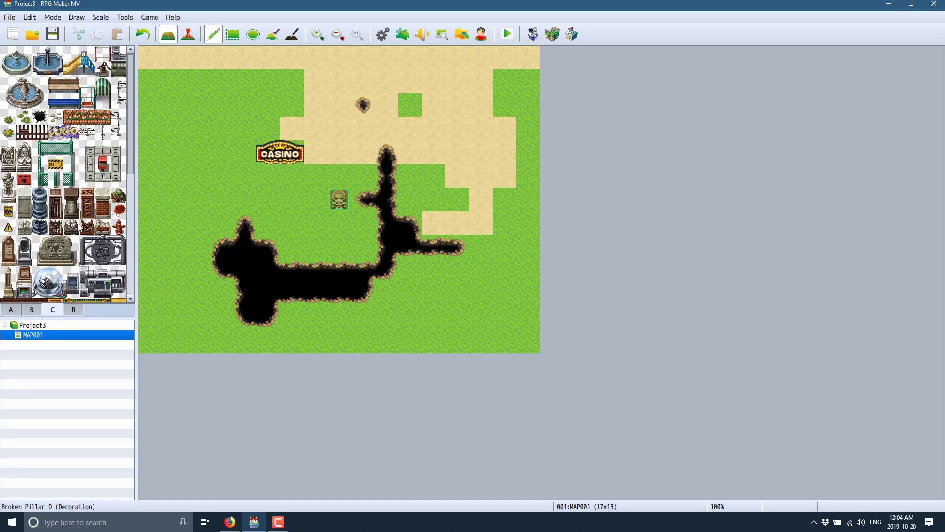
scroll(78, 226, "down", 5)
scroll(78, 226, "down", 8)
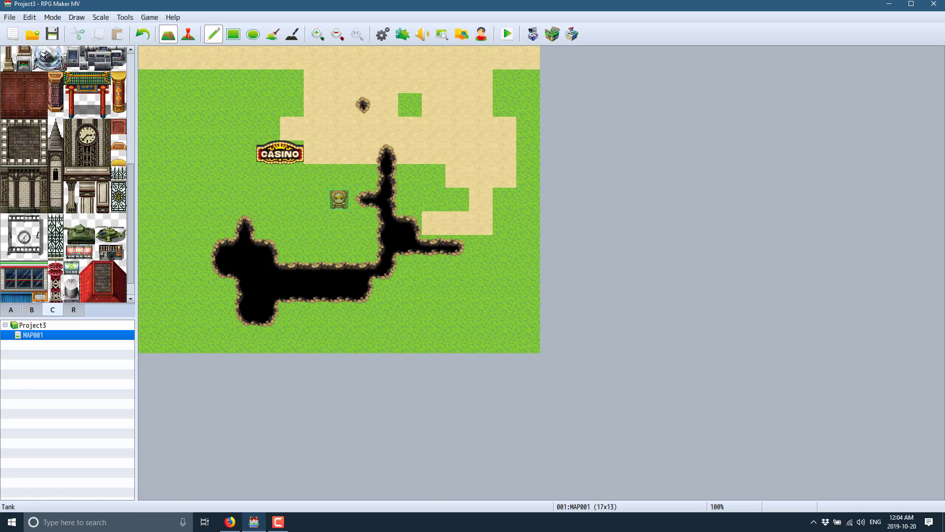
left_click_drag(56, 131, 57, 206)
left_click(197, 198)
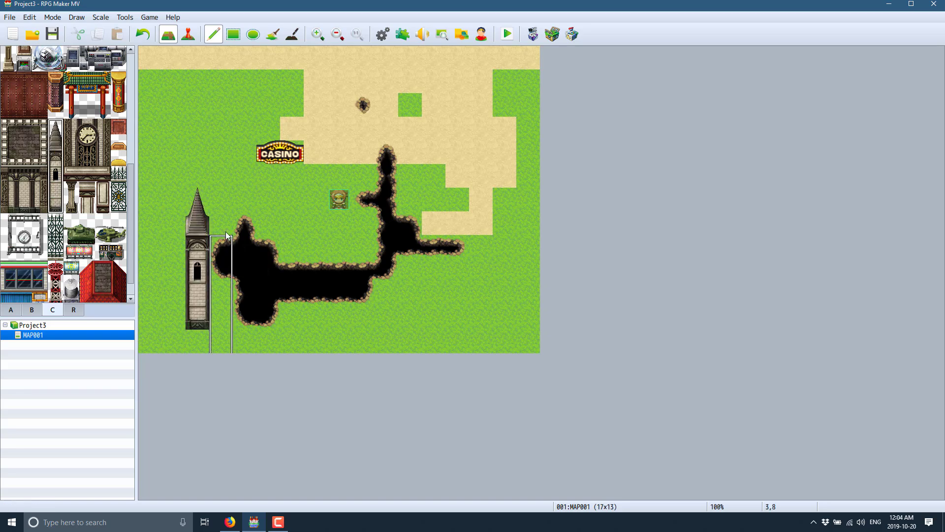
left_click(219, 217)
left_click(480, 98)
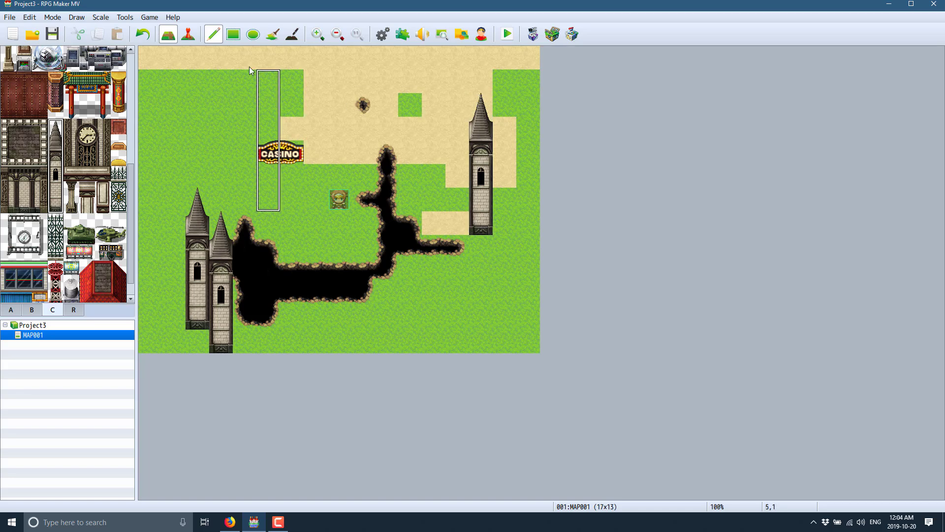
left_click(302, 109)
Start a playtest, saving the changes to the game, and begin a new game from the title screen
left_click(510, 37)
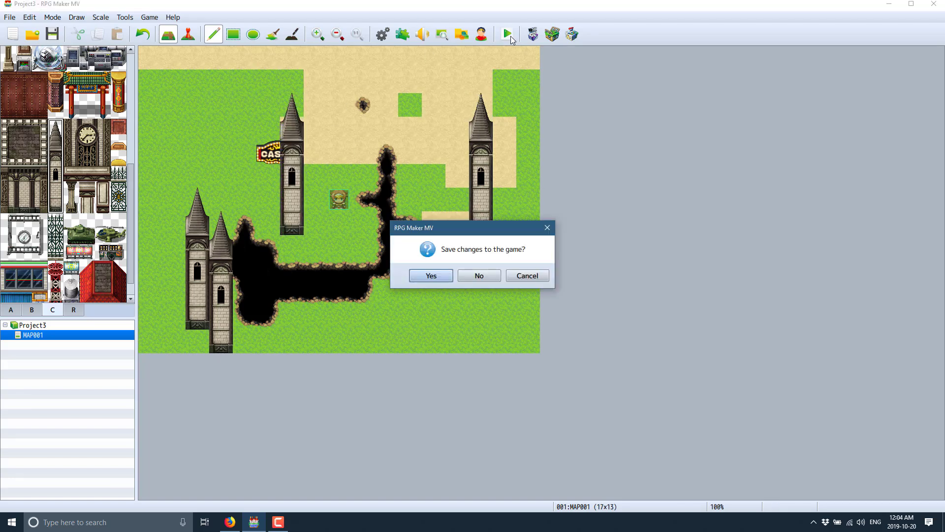
left_click(443, 278)
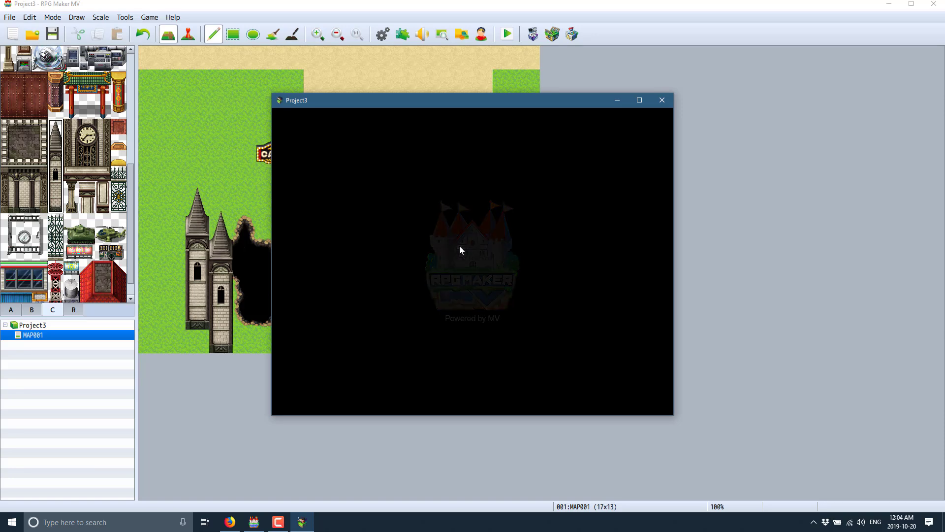
left_click(468, 308)
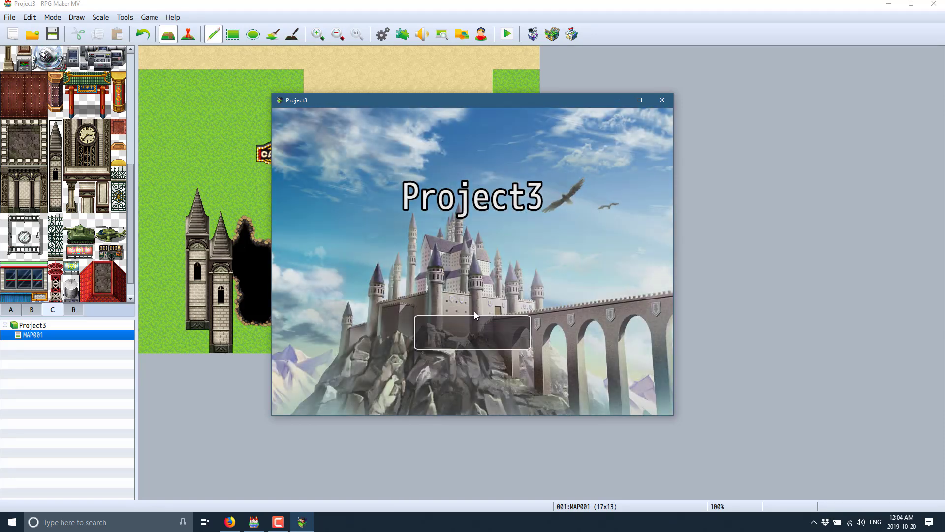
Walk the party up across the tan patch, along the chasm and around the eastern tower to test passability, and end the playtest
key("Left")
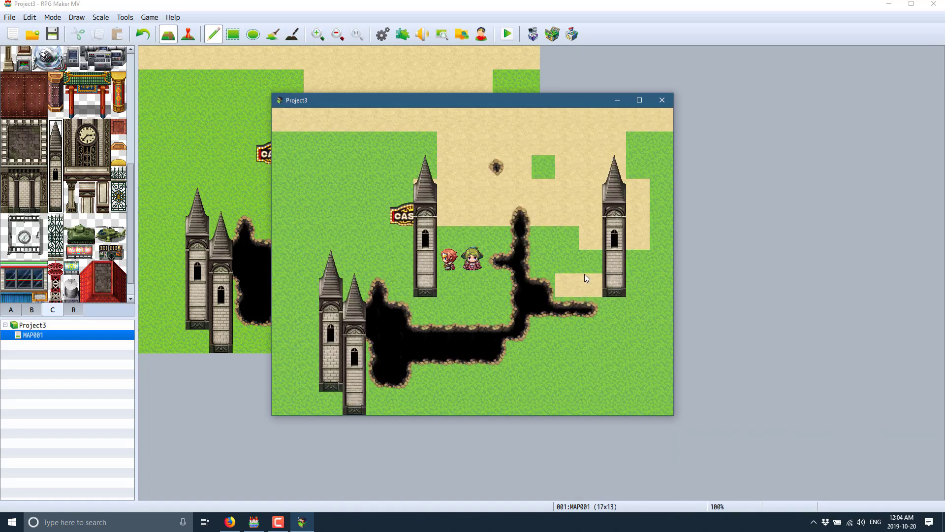
key("Right")
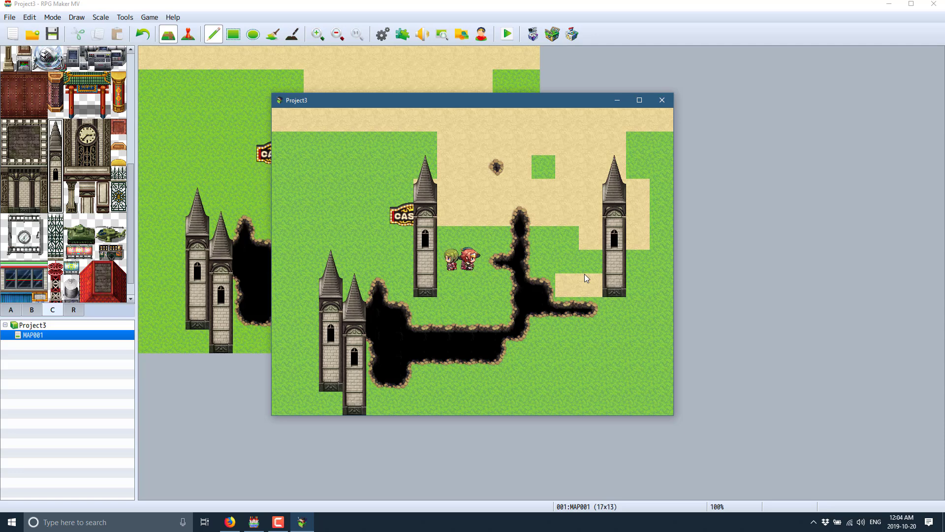
key("Up")
key("Up")
key("Up")
key("Up")
key("Up")
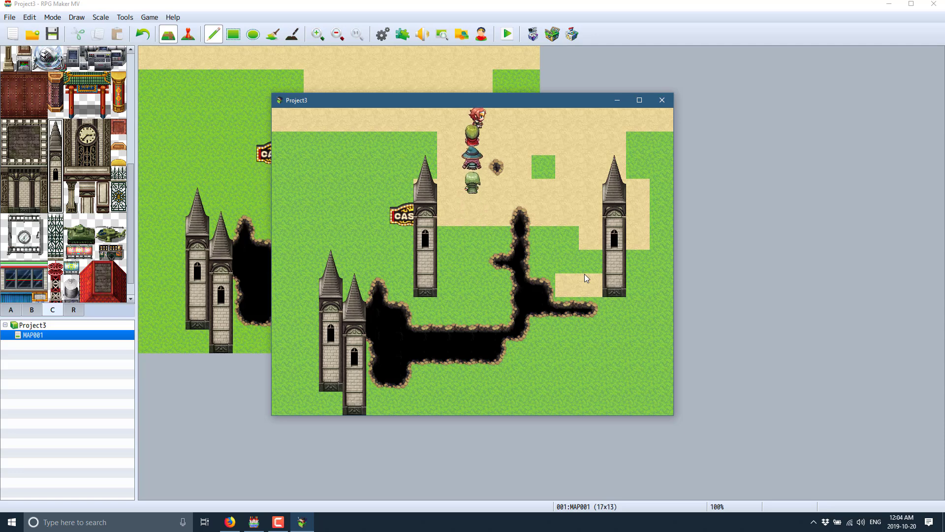
key("Right")
key("Right")
key("Right")
key("Down")
key("Down")
key("Down")
key("Down")
key("Down")
key("Down")
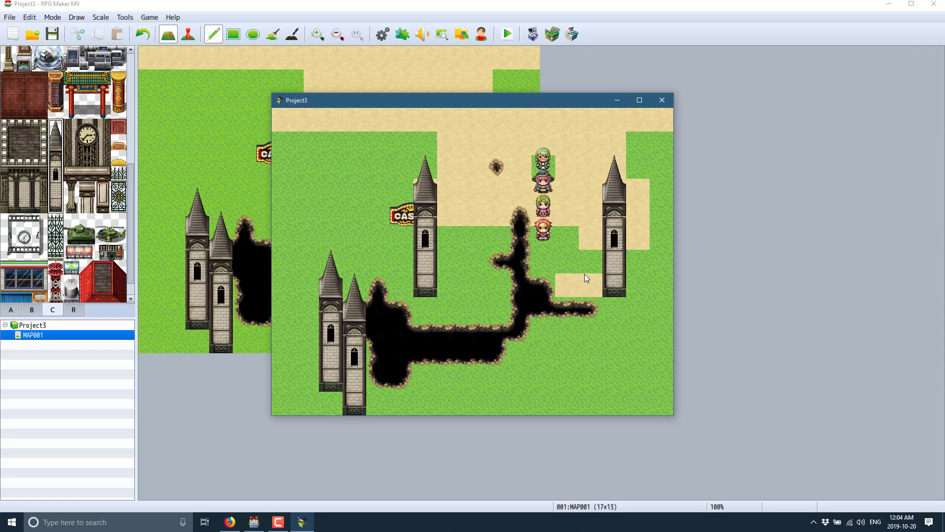
key("Right")
key("Right")
key("Down")
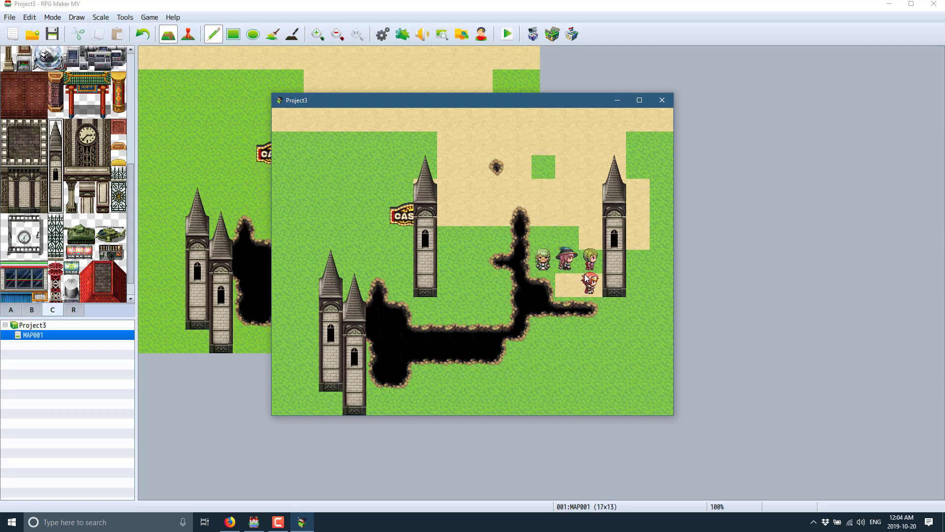
key("Up")
key("Up")
key("Up")
key("Up")
key("Right")
key("Right")
key("Right")
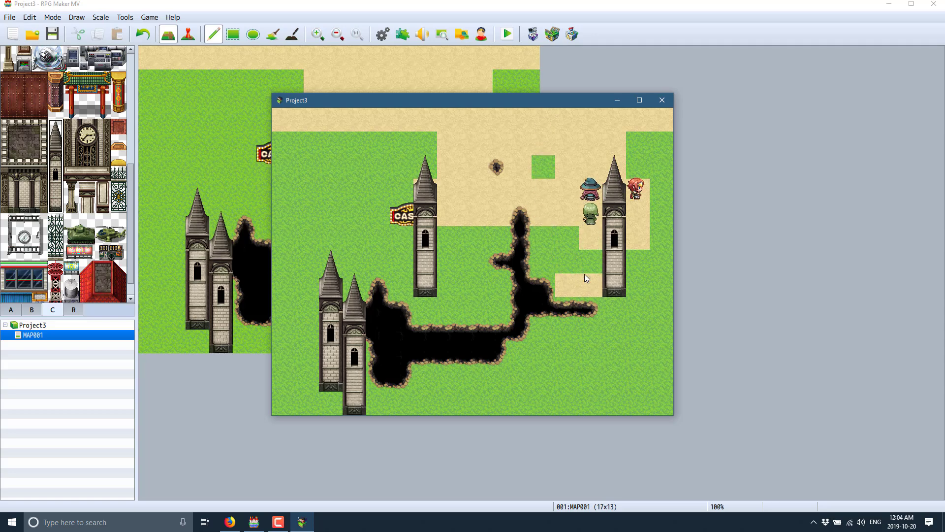
key("Down")
key("Down")
key("Left")
key("Up")
key("Up")
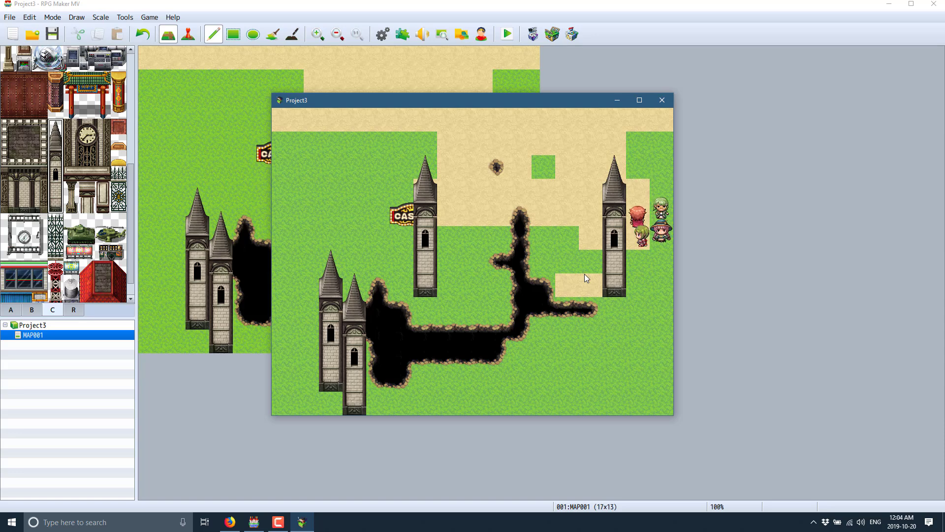
key("Left")
key("Left")
key("Left")
key("Up")
key("Left")
key("Left")
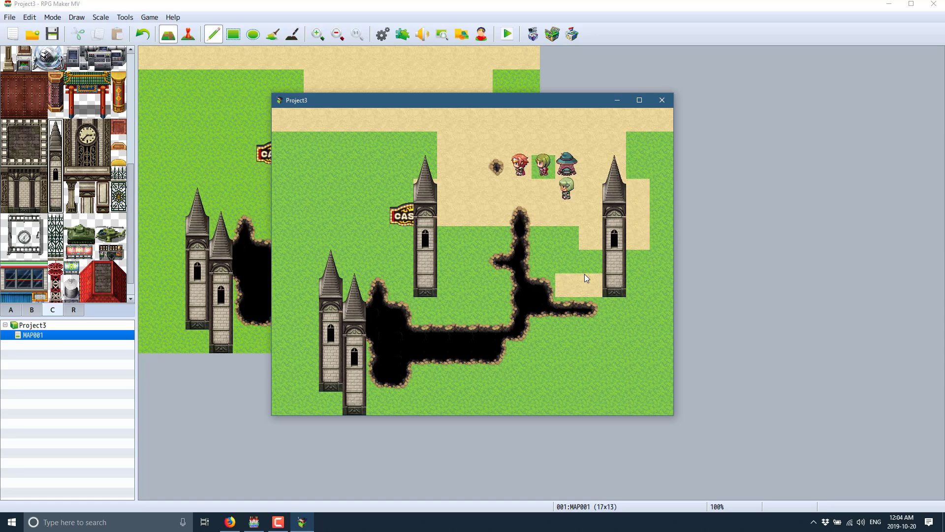
left_click(667, 103)
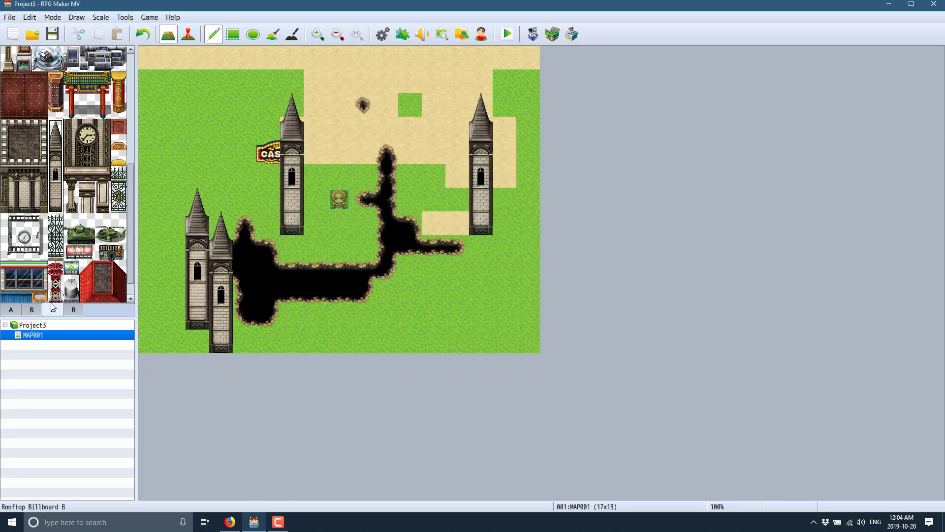
Paint region ID 35 over the first seven tiles of the map's top row and region ID 1 on tile 7,4 beside the tower
left_click(73, 309)
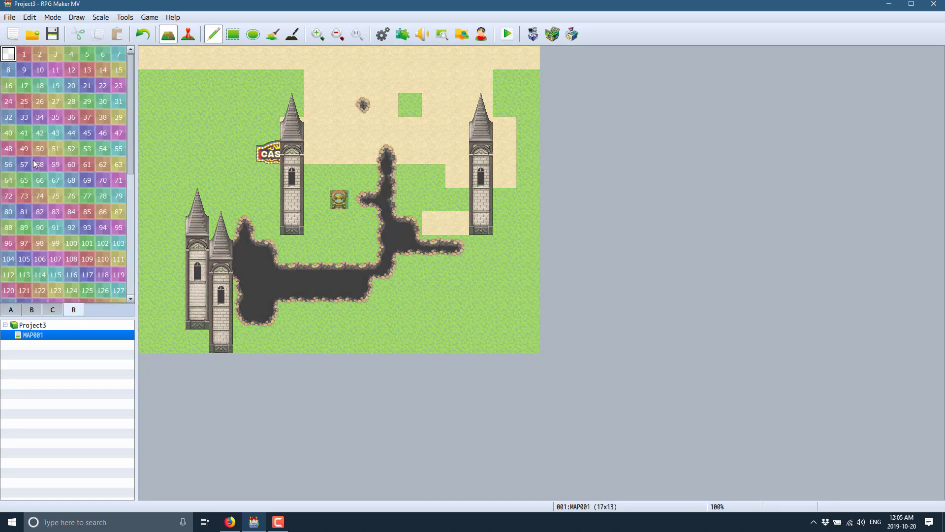
left_click(56, 117)
left_click_drag(153, 60, 287, 54)
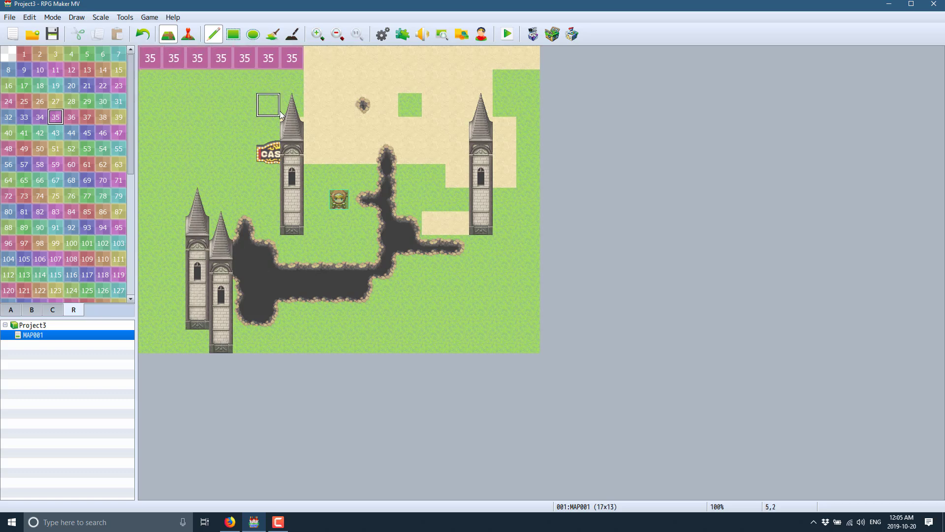
left_click(24, 53)
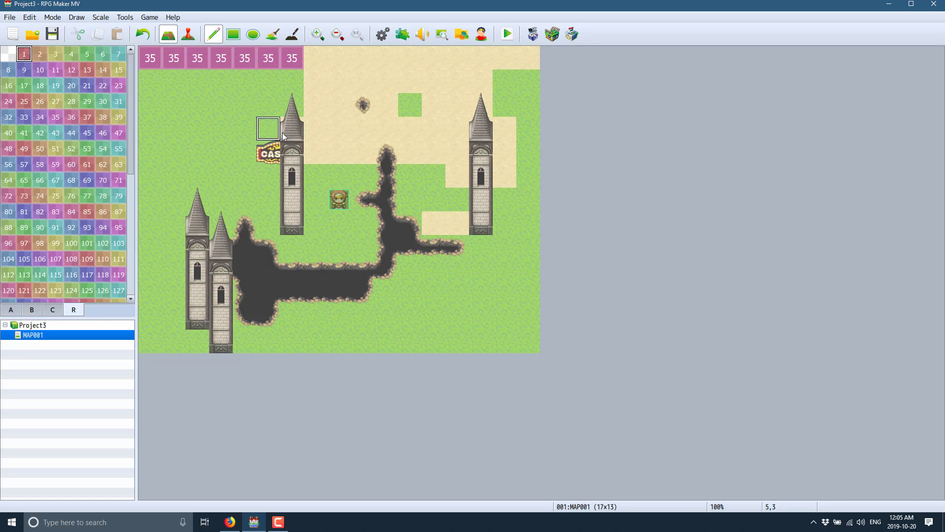
left_click(315, 153)
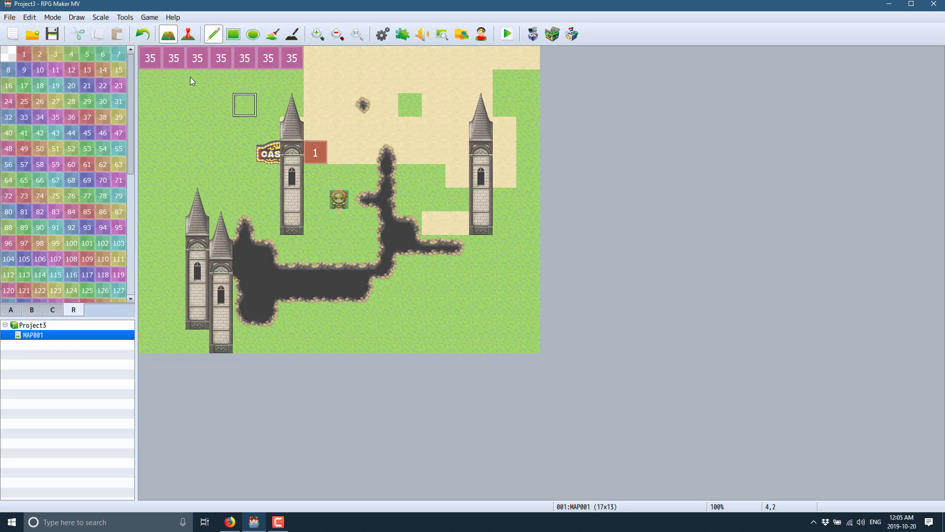
Create a quick Transfer event on the region 1 tile that sends the player to MAP001 (0,12) with direction Retain
left_click(190, 34)
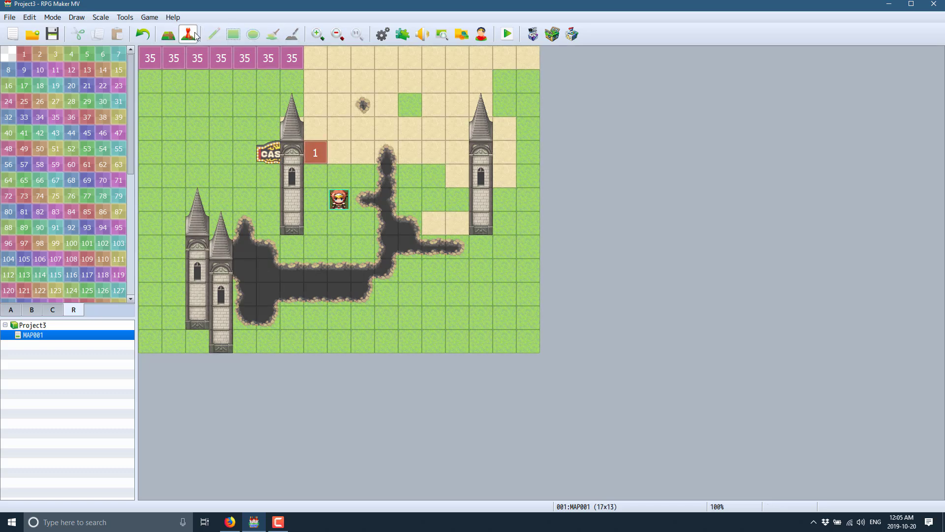
right_click(317, 151)
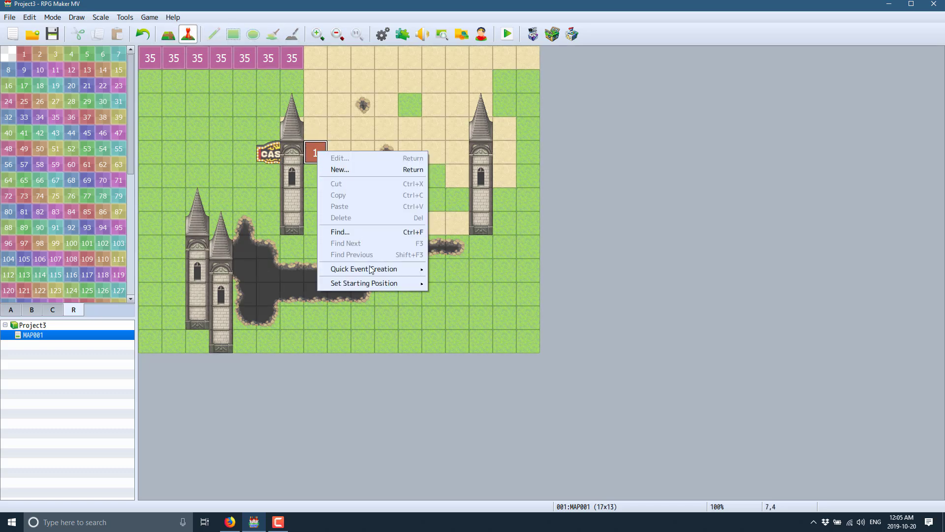
mouse_move(376, 274)
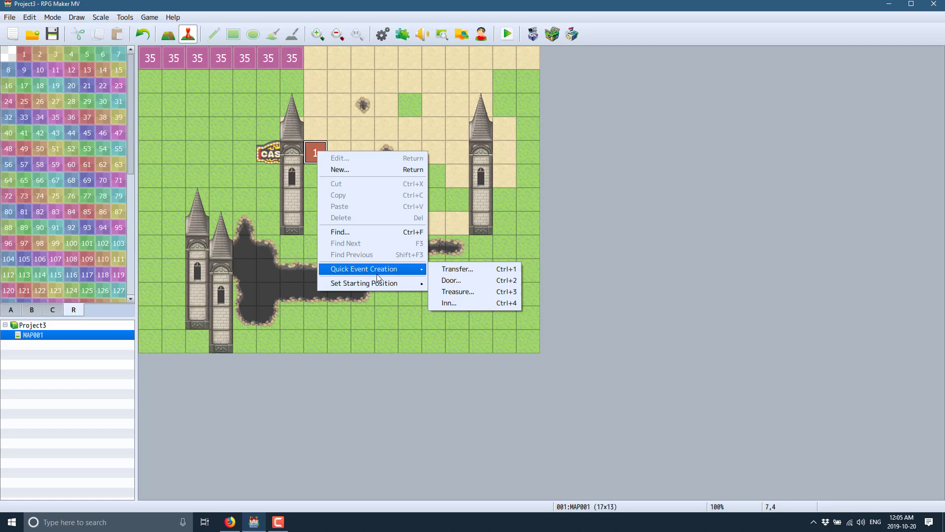
left_click(438, 269)
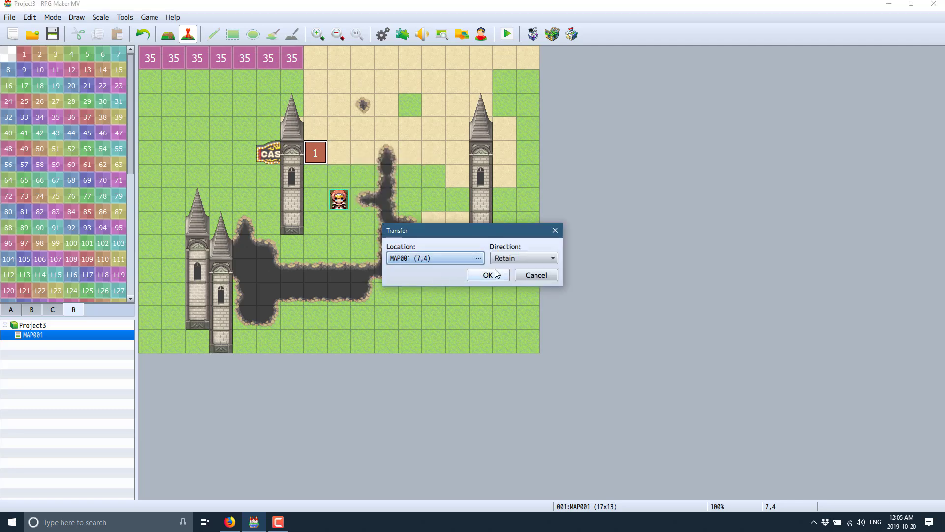
left_click(478, 258)
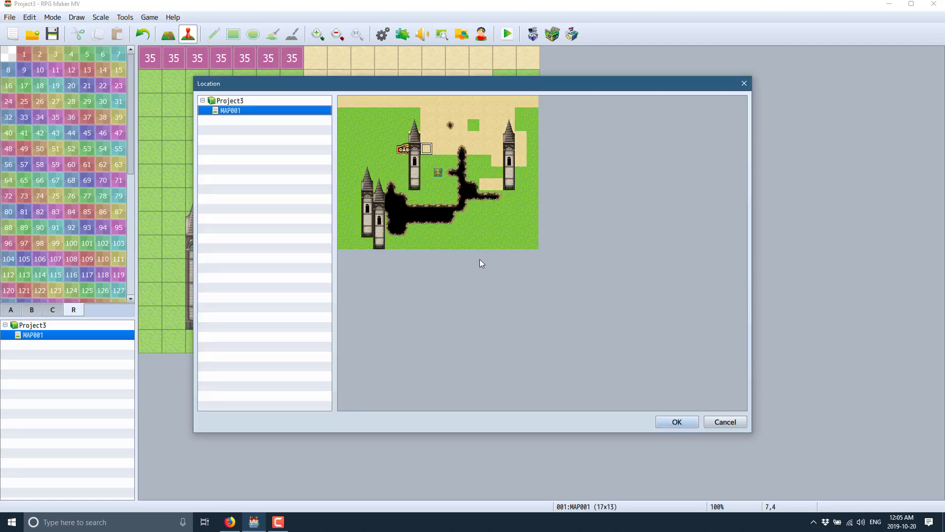
double_click(346, 245)
left_click(497, 279)
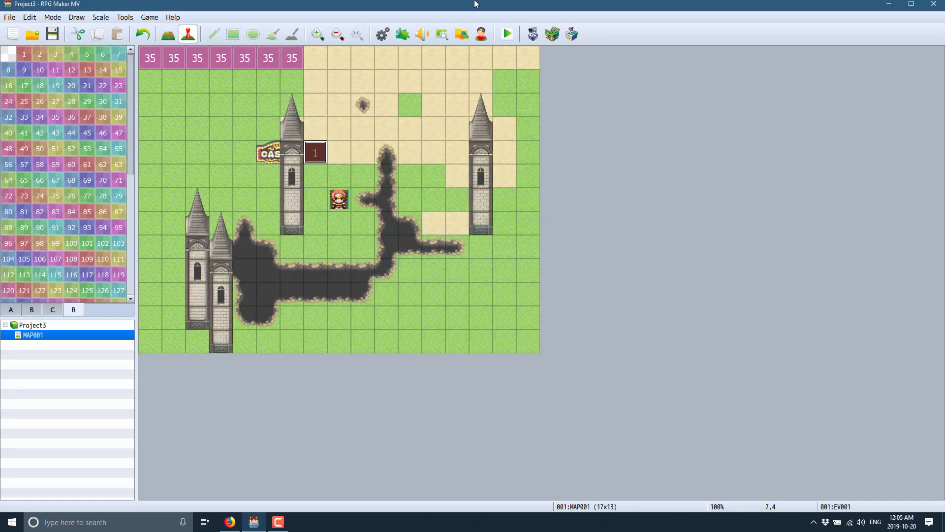
Save and playtest a new game, walk the party onto the transfer event tile, and end the playtest
left_click(507, 34)
left_click(439, 274)
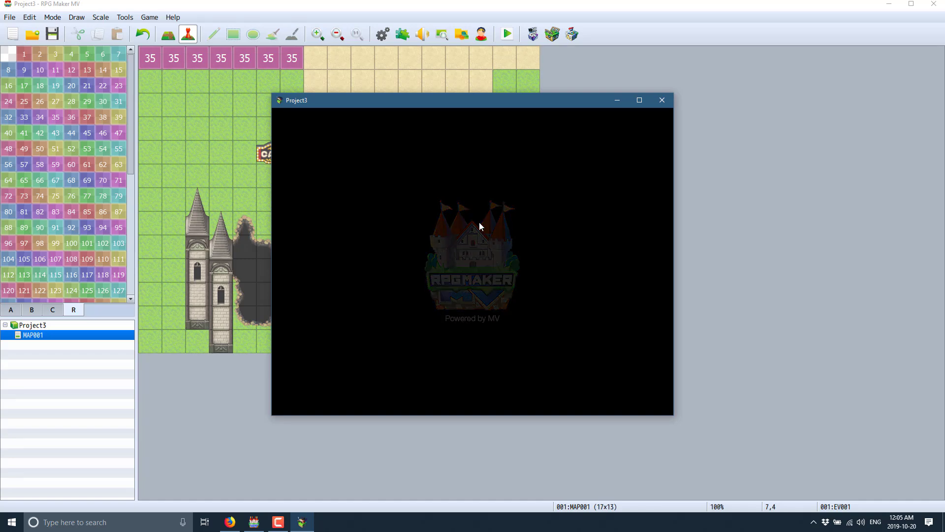
left_click(459, 308)
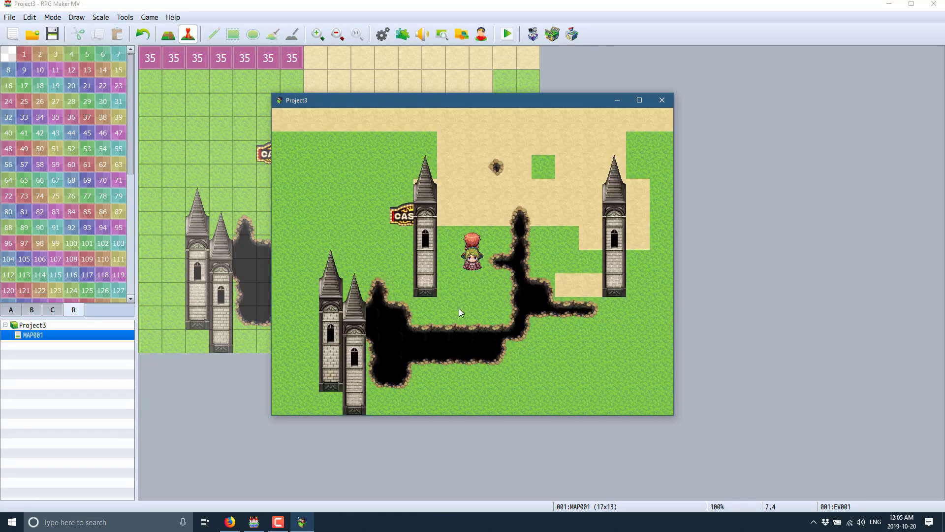
key("Left")
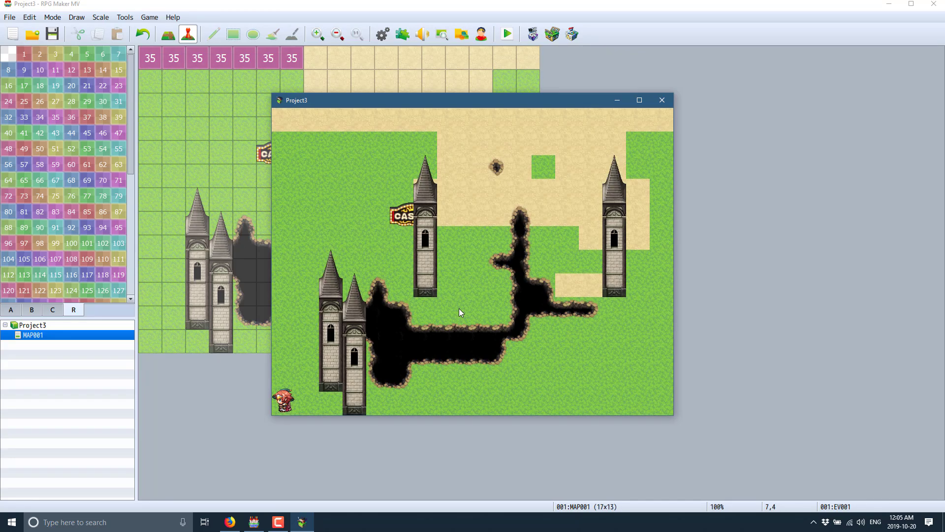
left_click(668, 101)
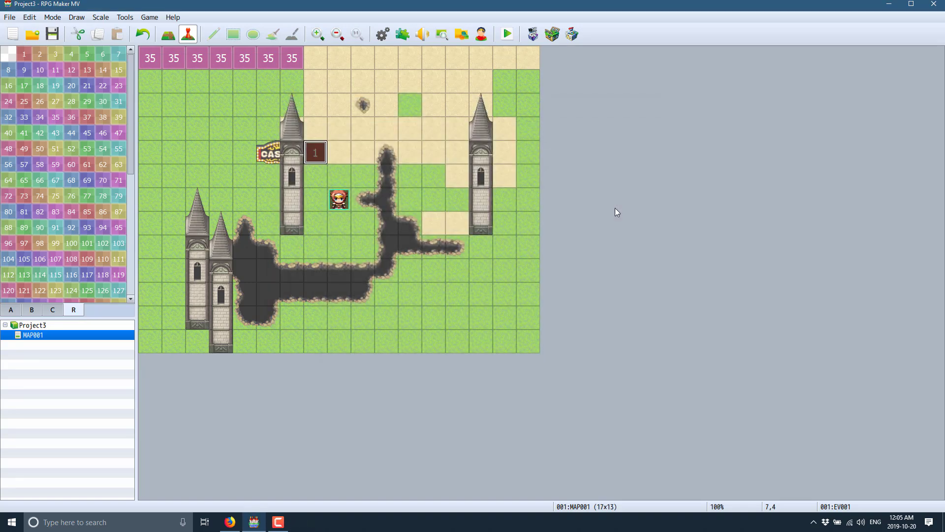
Open the transfer event on tile 7,4 and add a Play SE command with the Bell1 sound after its Transfer Player command
right_click(312, 156)
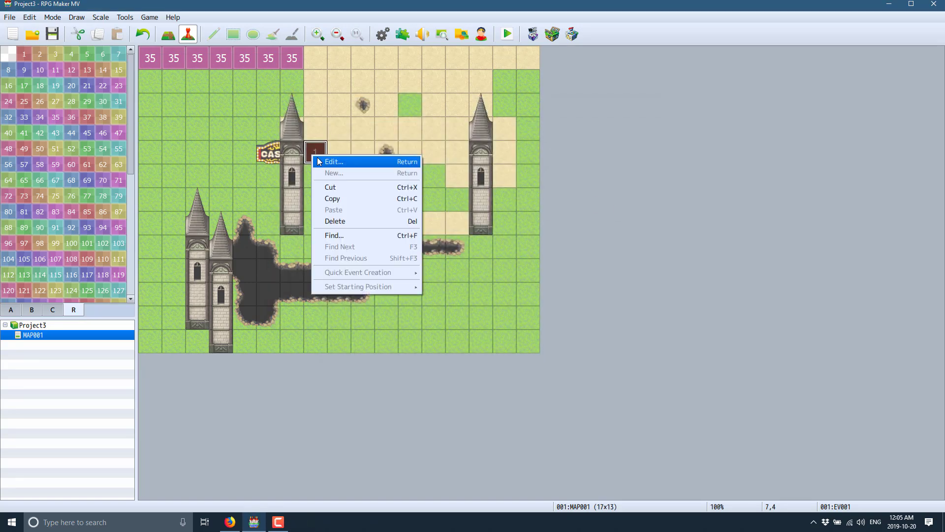
left_click(190, 35)
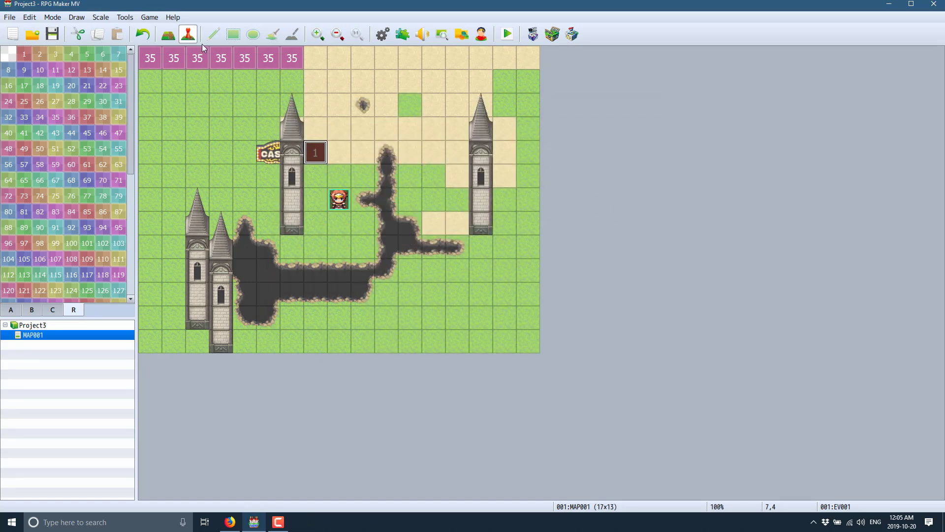
right_click(317, 143)
left_click(339, 150)
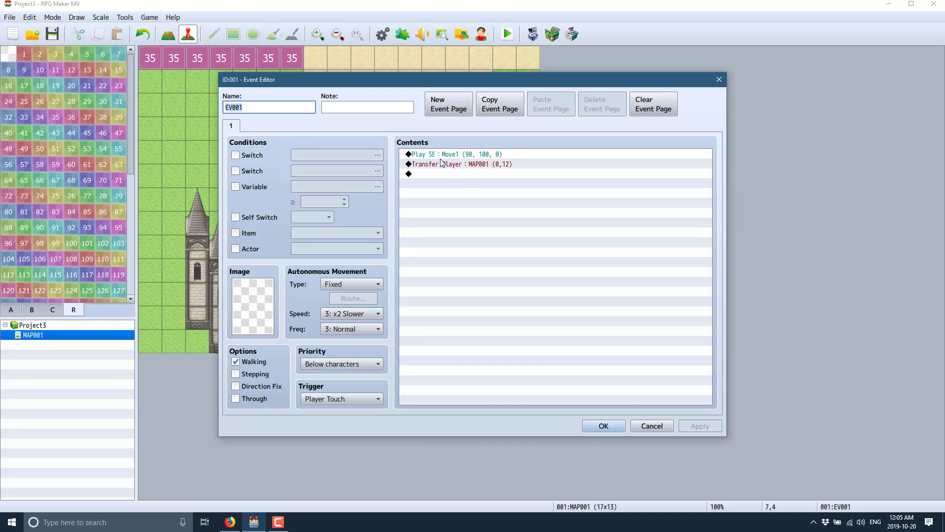
left_click(451, 171)
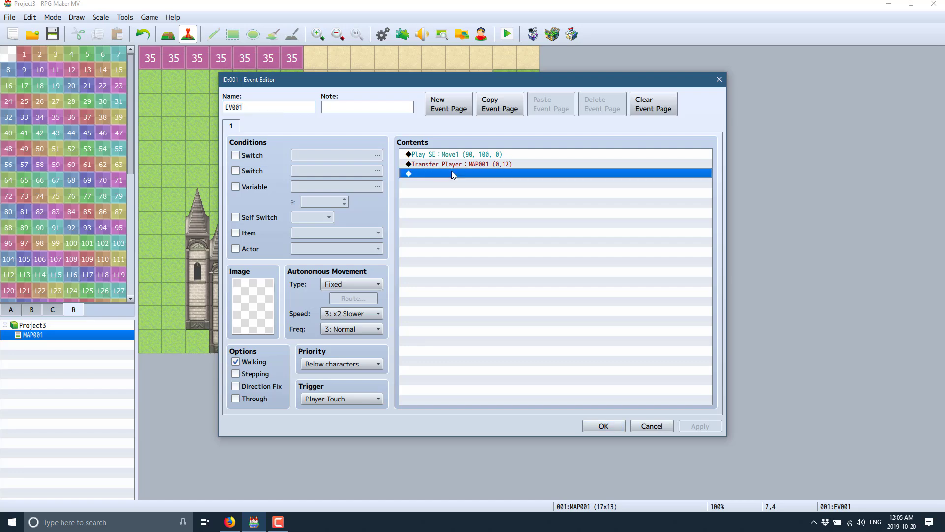
right_click(451, 171)
left_click(461, 180)
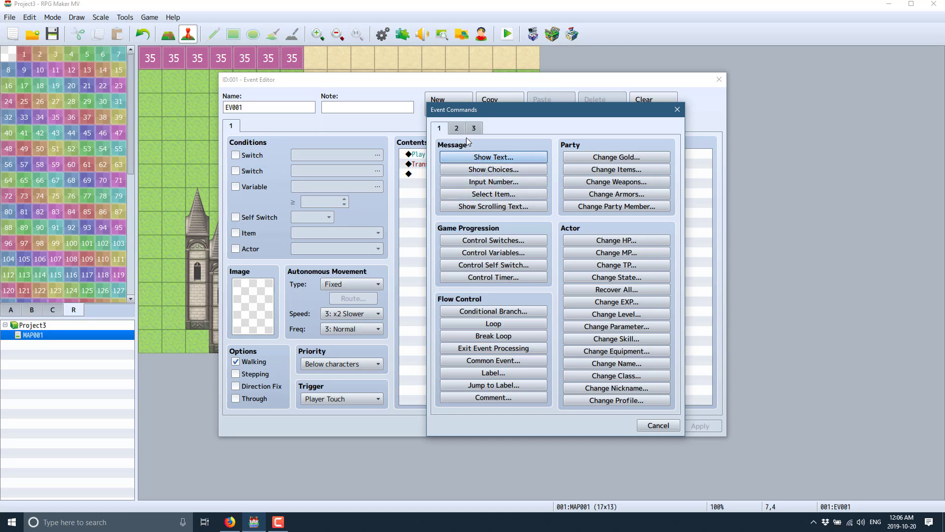
left_click(458, 129)
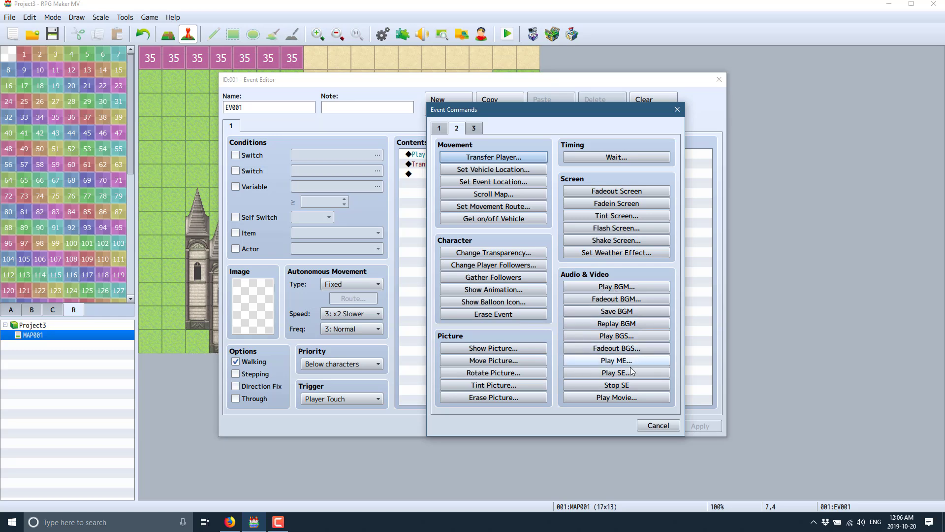
left_click(610, 373)
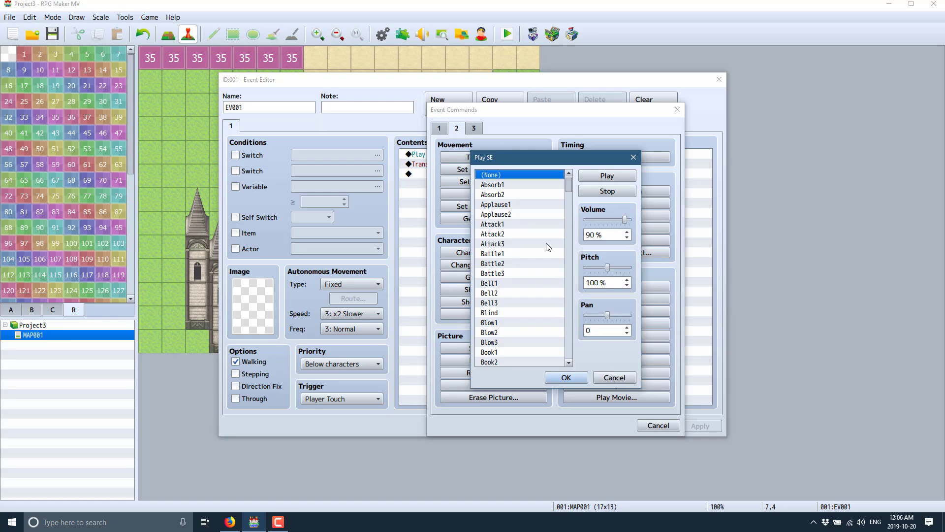
left_click(500, 293)
left_click(496, 284)
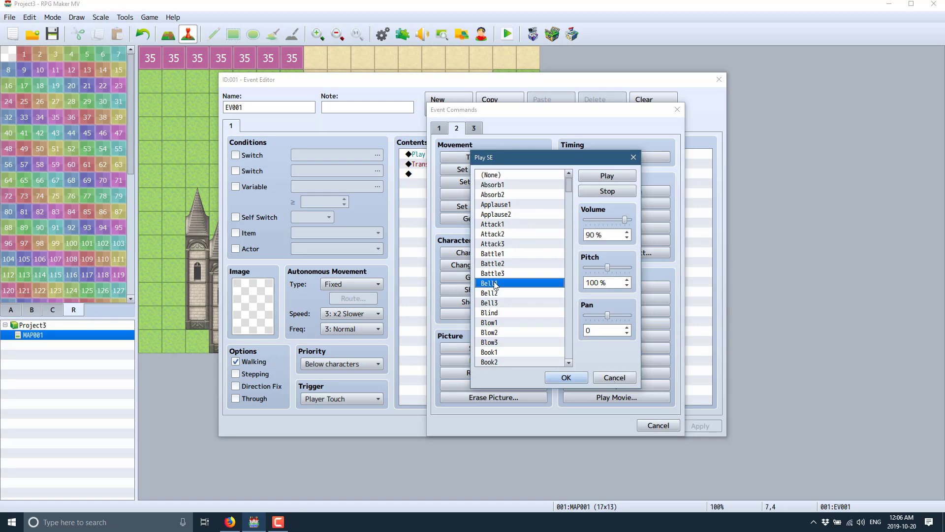
left_click(566, 377)
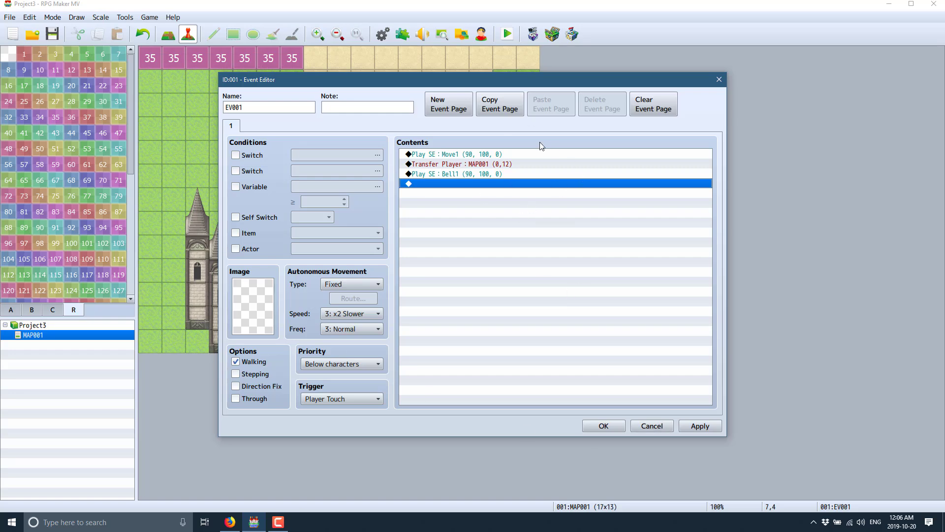
Look through the remaining event commands for the transfer event, open the empty Script command, and cancel without adding anything
right_click(507, 203)
left_click(515, 210)
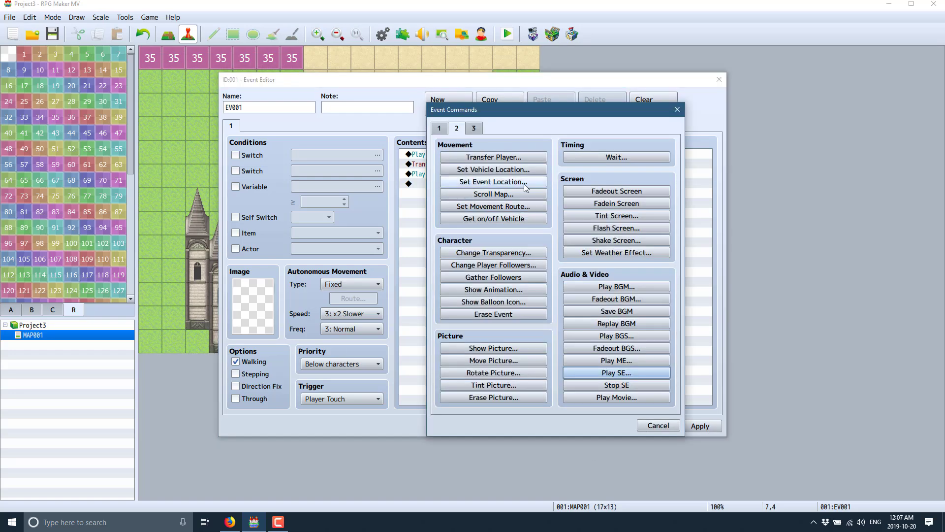
left_click(474, 128)
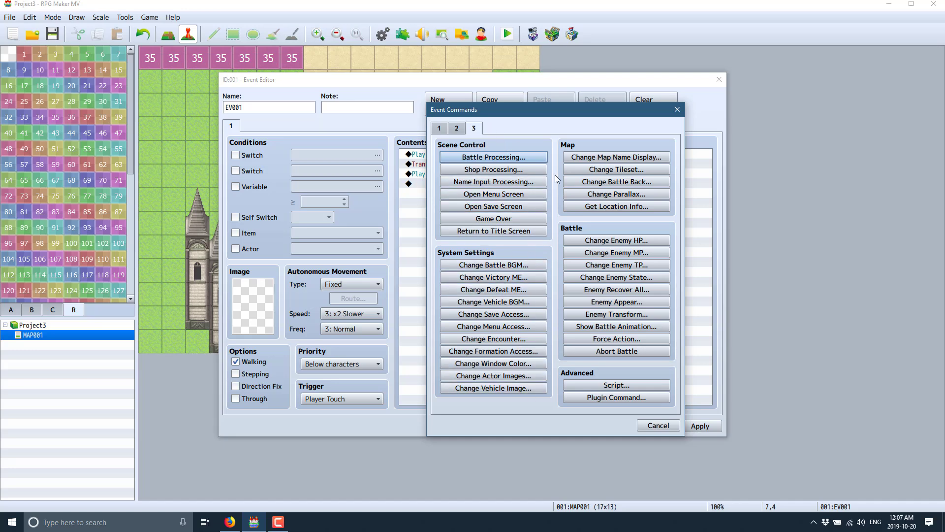
left_click(615, 389)
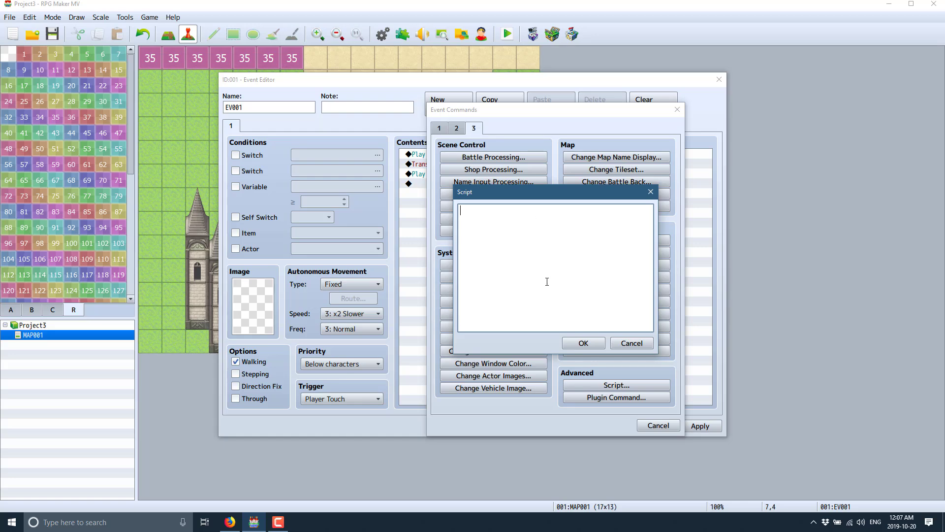
left_click(631, 343)
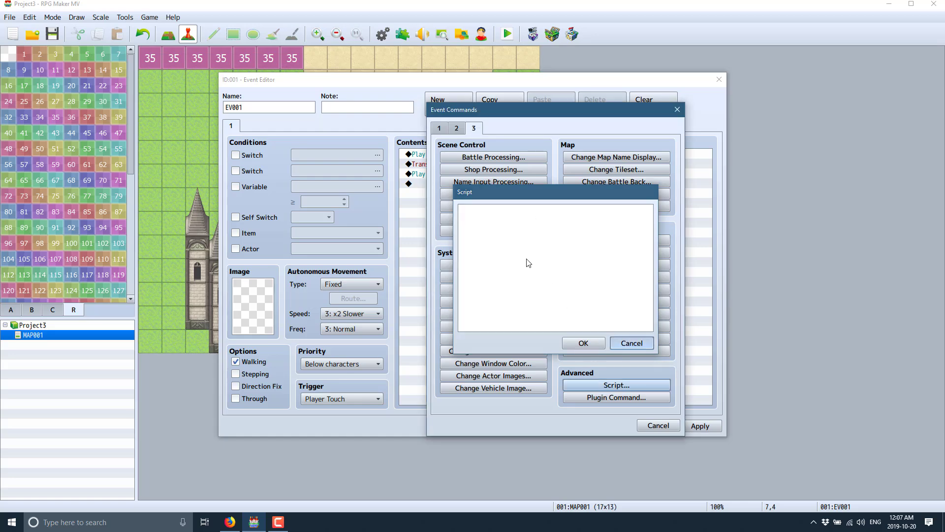
left_click(657, 425)
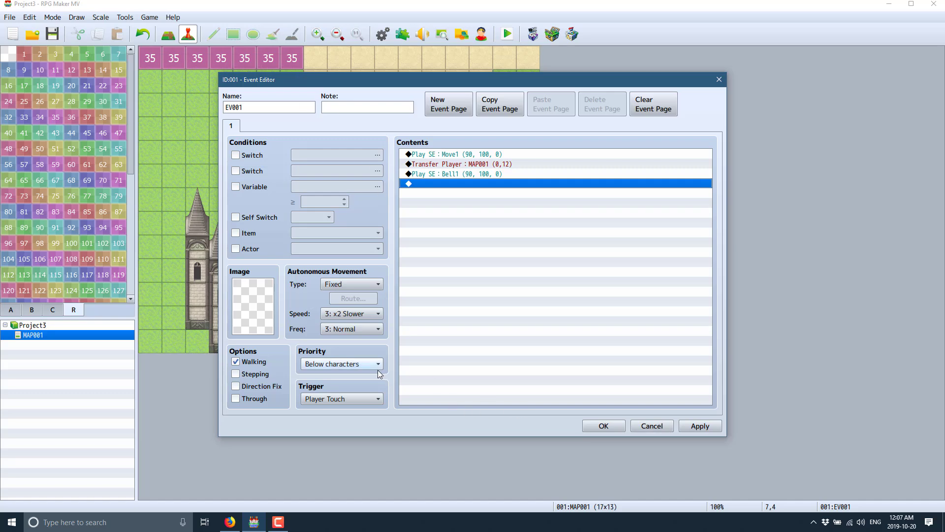
View the event's Trigger choices and close the event, discarding its changes
left_click(345, 398)
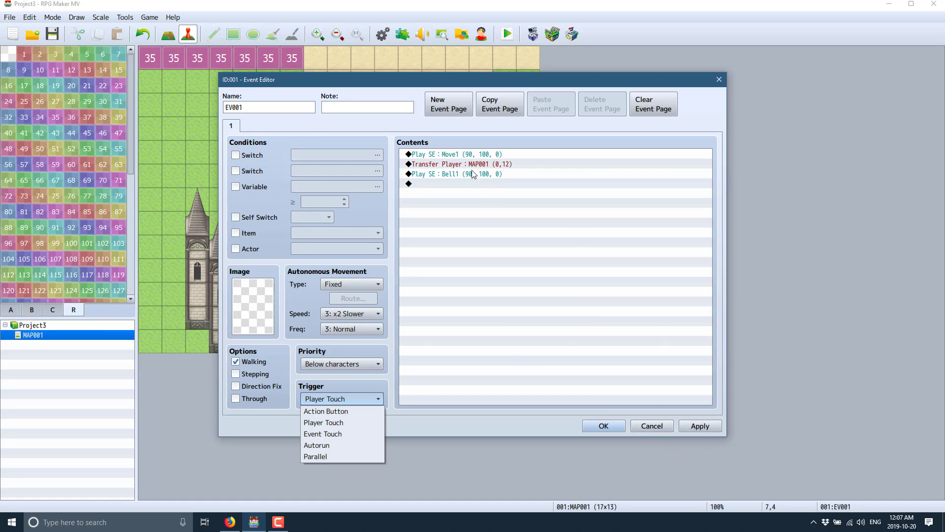
left_click(652, 427)
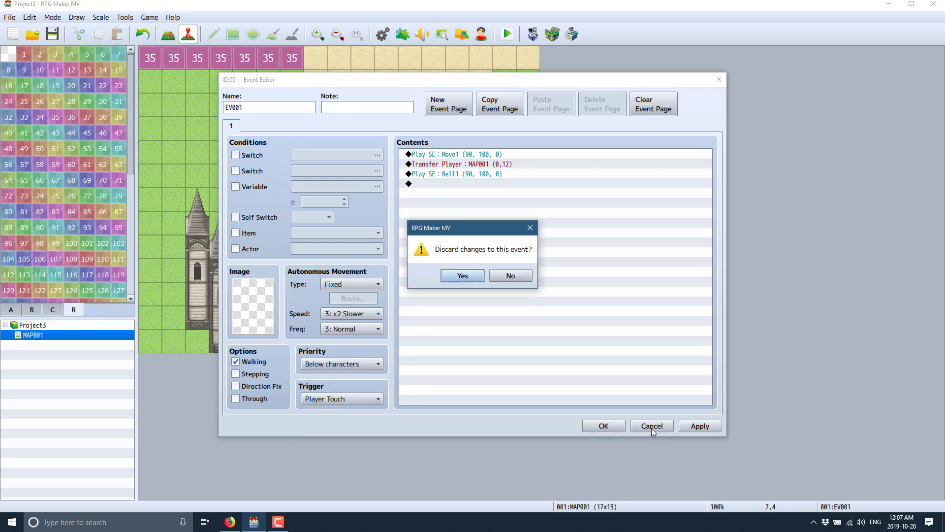
left_click(460, 277)
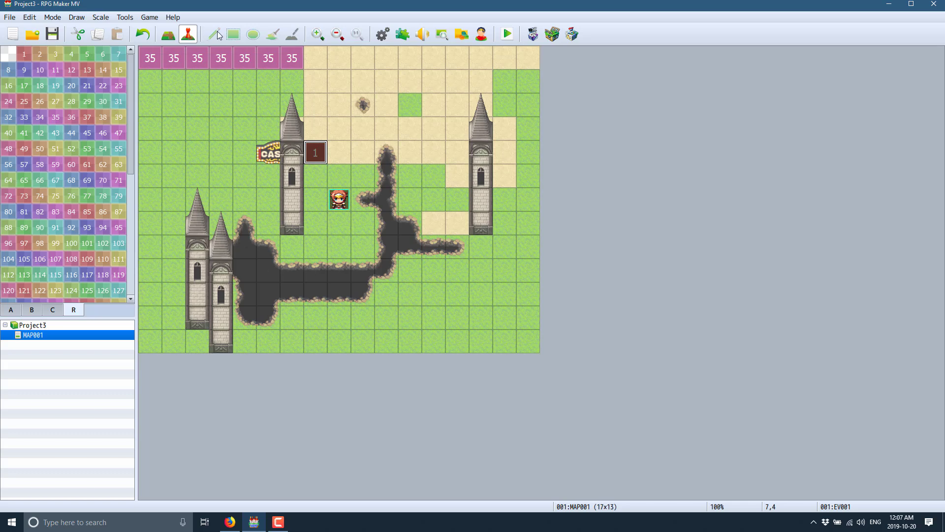
In map mode, flood-fill the western grass area with the tan ground tile and paint shadows along both sides of the tower beside tile 7,4
left_click(168, 34)
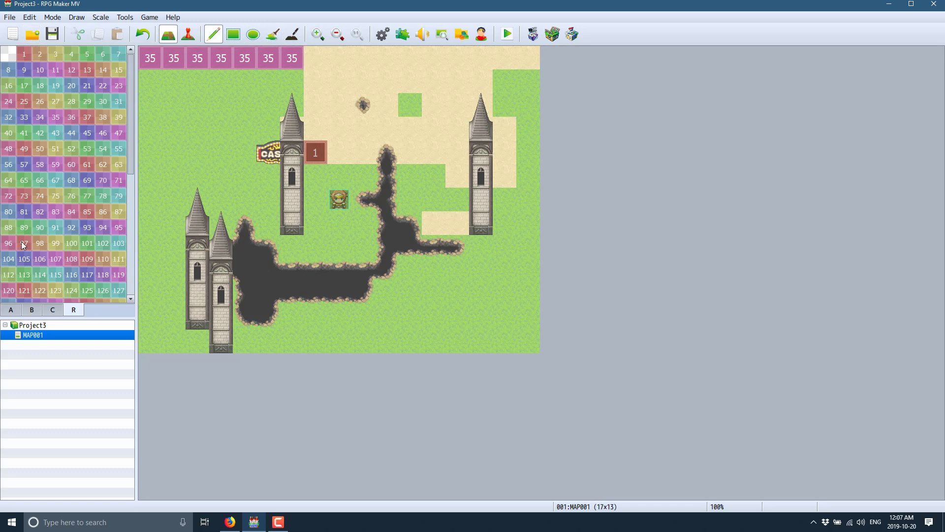
left_click(17, 311)
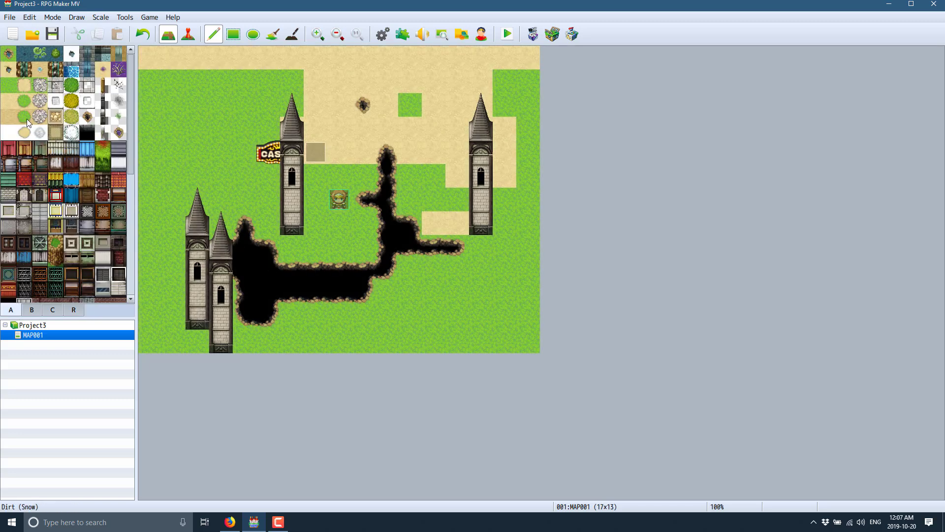
left_click(12, 105)
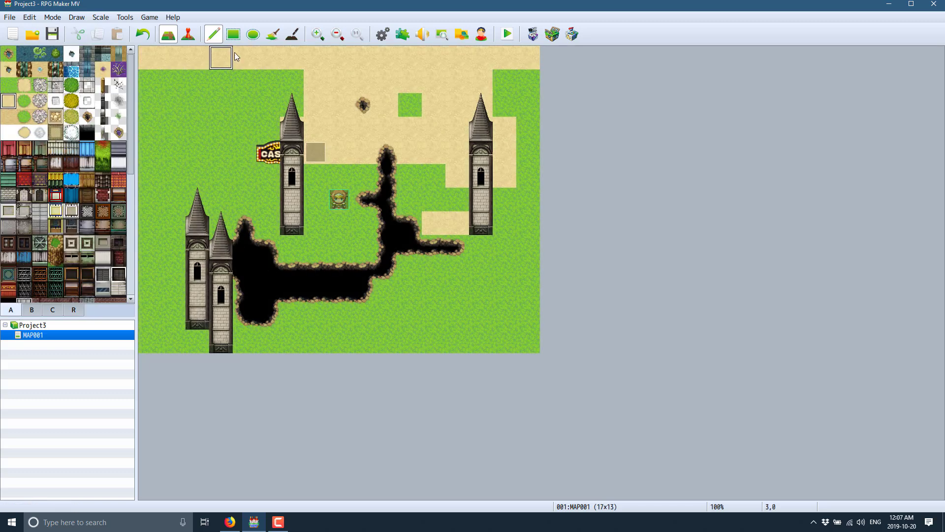
left_click(272, 34)
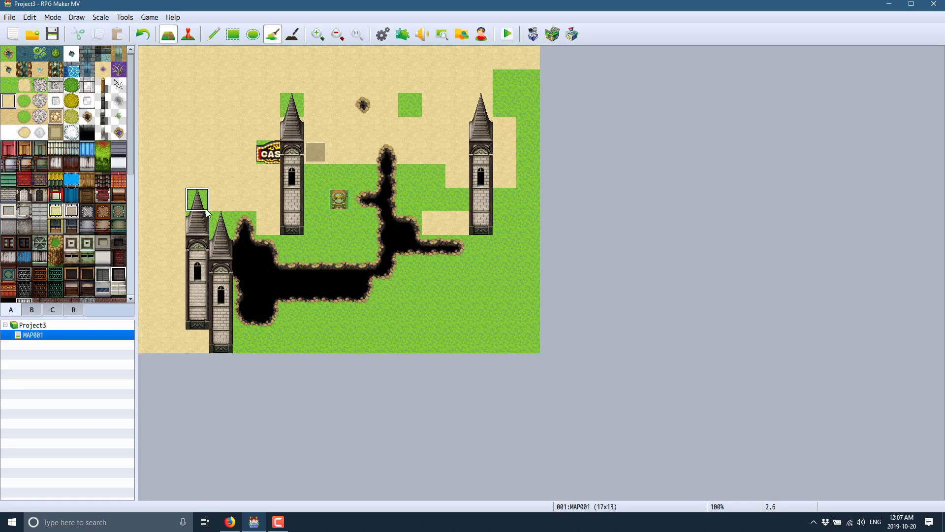
left_click(293, 35)
mouse_move(310, 150)
left_mouse_down()
mouse_move(306, 226)
mouse_move(275, 158)
left_mouse_up()
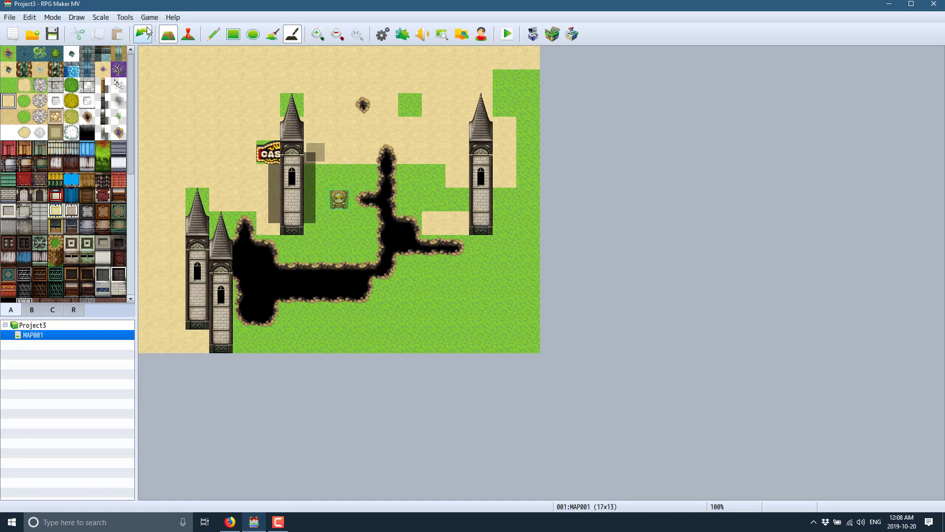
Open the project database and set the maximum number of actors to 1
left_click(123, 18)
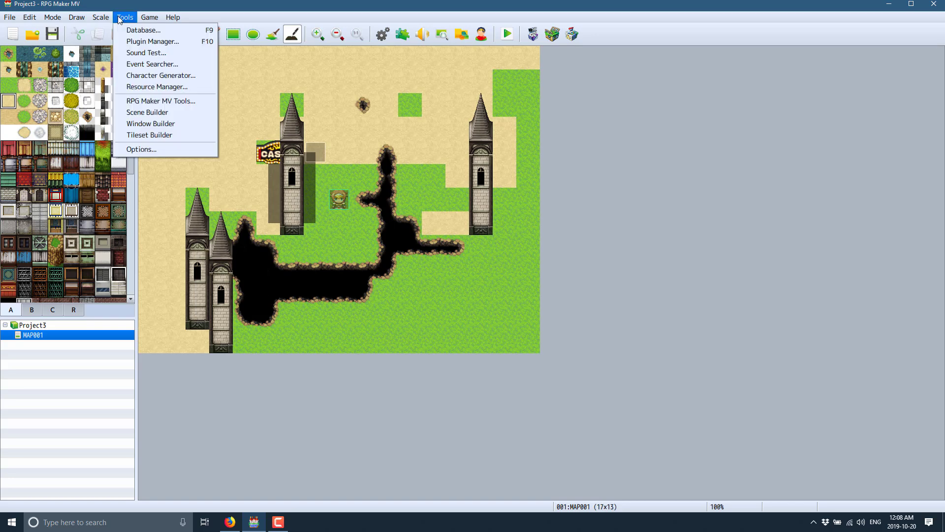
left_click(143, 30)
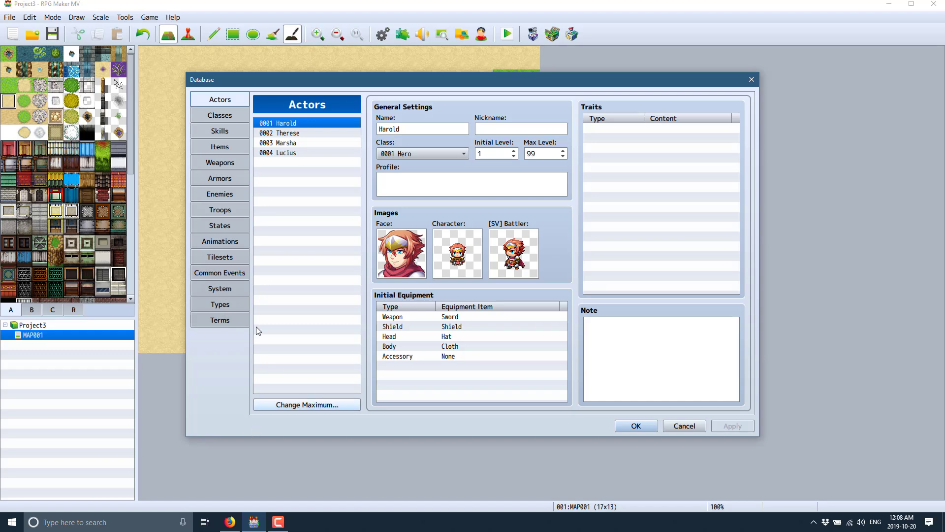
left_click(315, 403)
type("1")
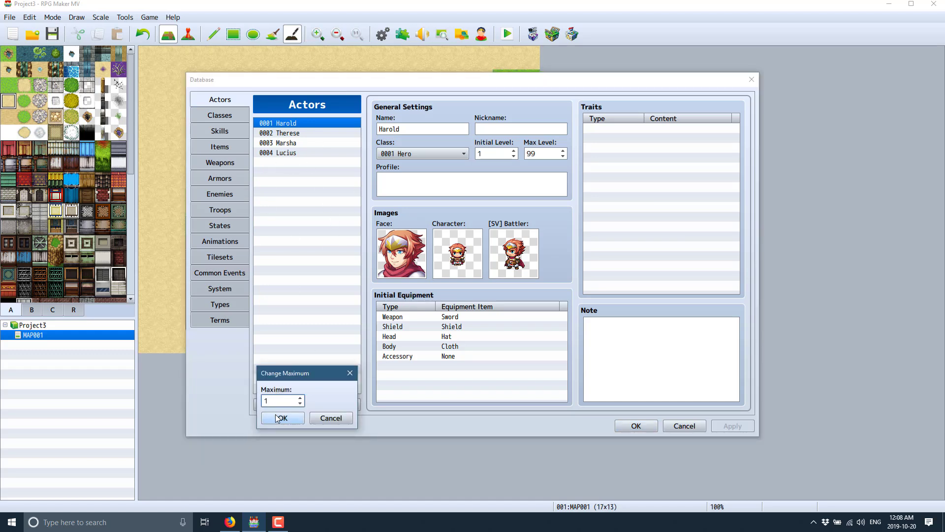
left_click(278, 418)
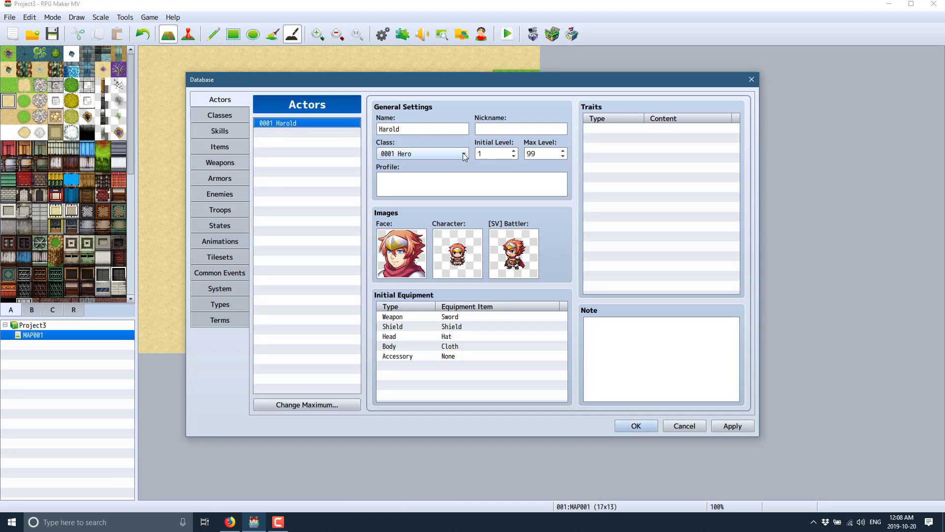
Set actor 0001's face image to the horned helmet with green glow from the Evil set
left_click(409, 268)
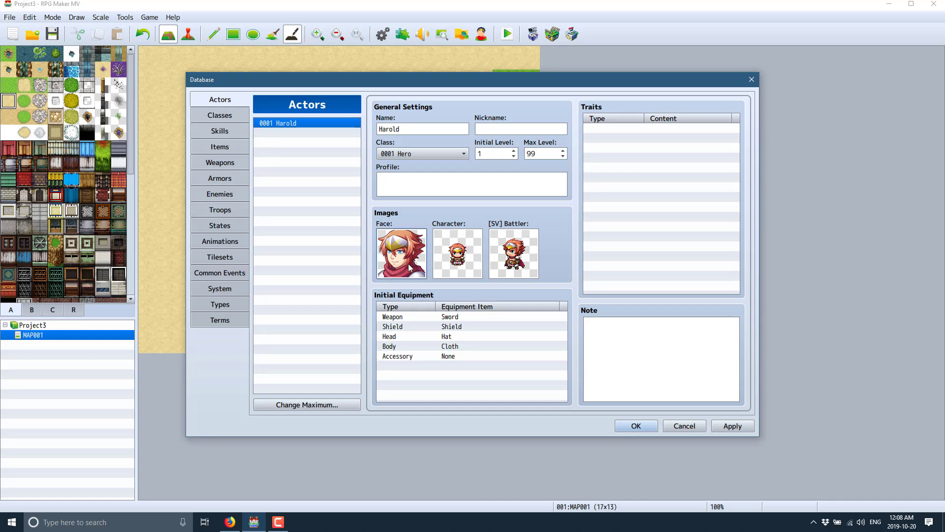
double_click(410, 268)
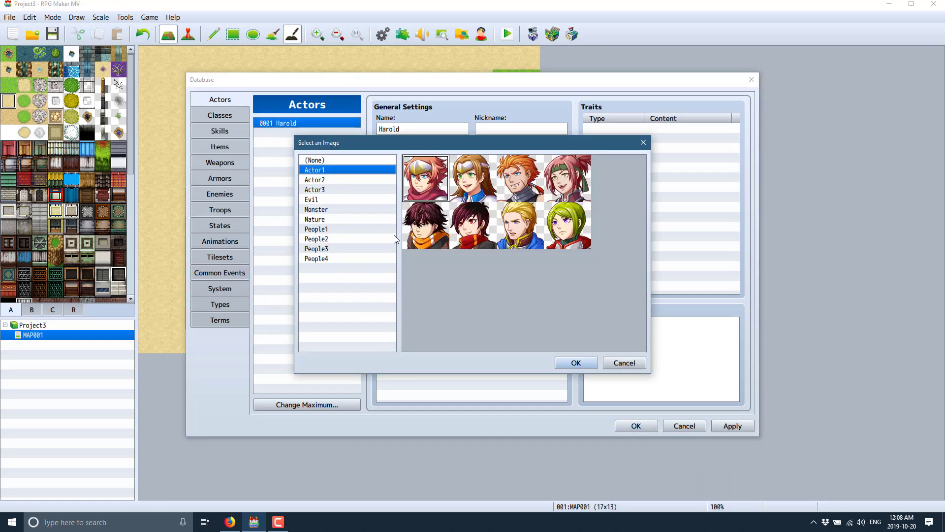
left_click(310, 191)
left_click(313, 199)
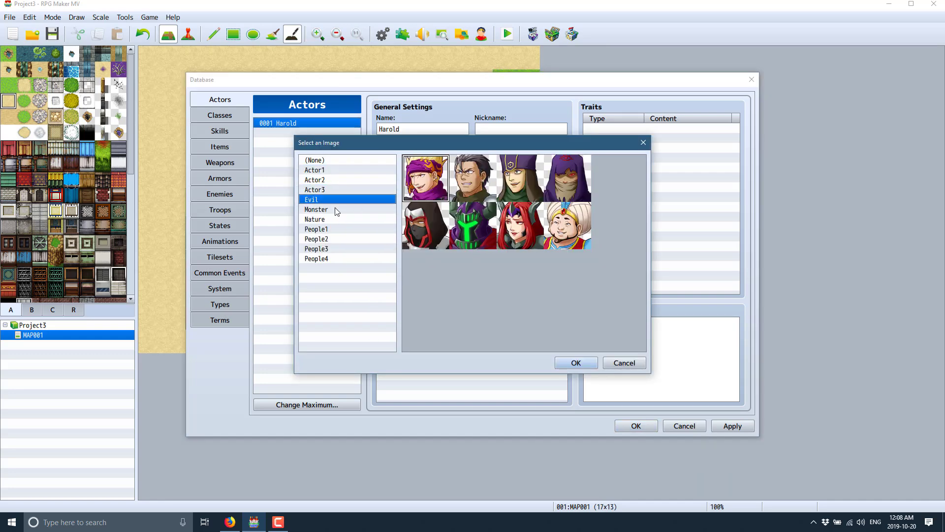
left_click(462, 227)
double_click(462, 227)
Set actor 0001's character image to the matching horned, green-glowing sprite from the Evil set
left_click(464, 261)
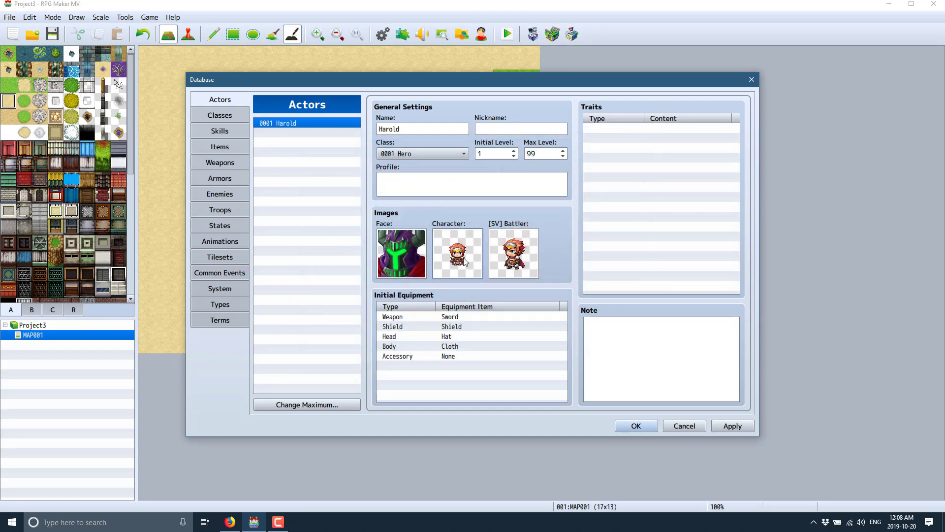
double_click(464, 261)
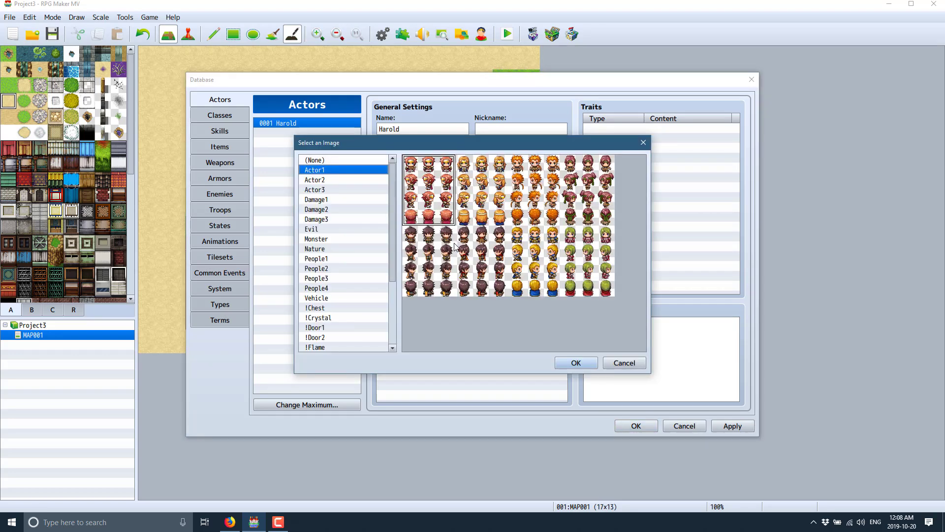
left_click(325, 229)
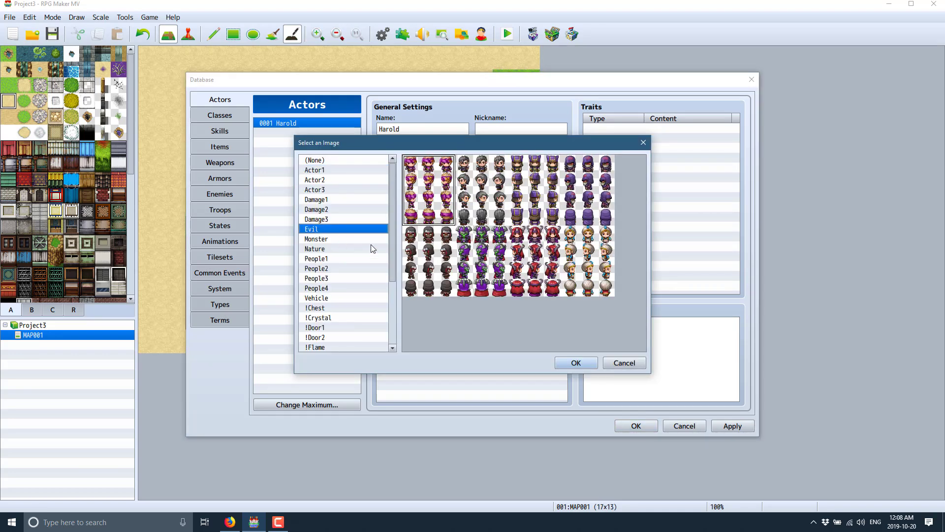
left_click(466, 237)
left_click(576, 363)
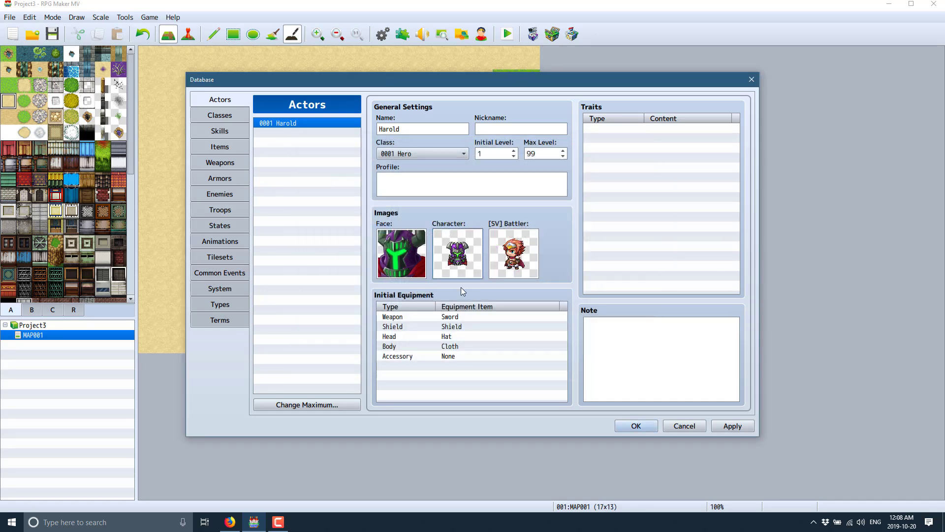
Set actor 0001's side-view battler image to Actor3_8
double_click(507, 249)
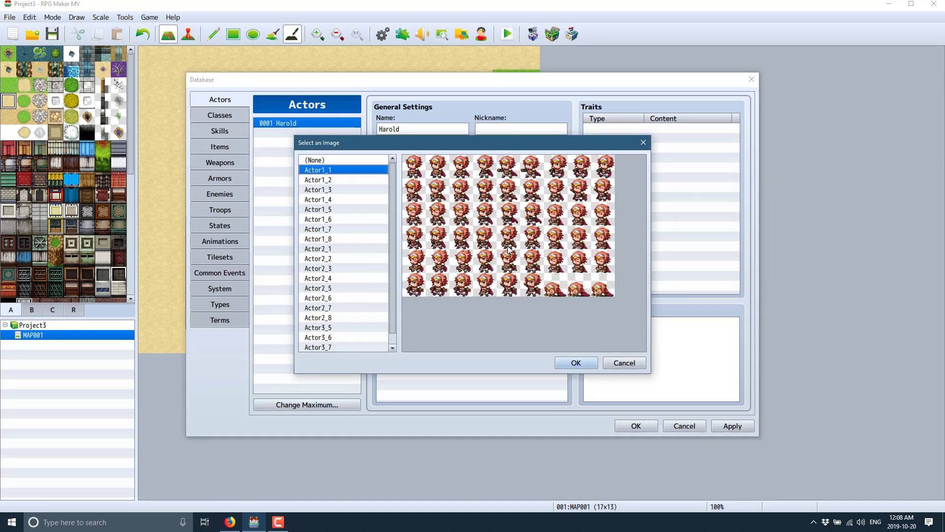
left_click(327, 239)
left_click(324, 190)
left_click(340, 240)
left_click(340, 291)
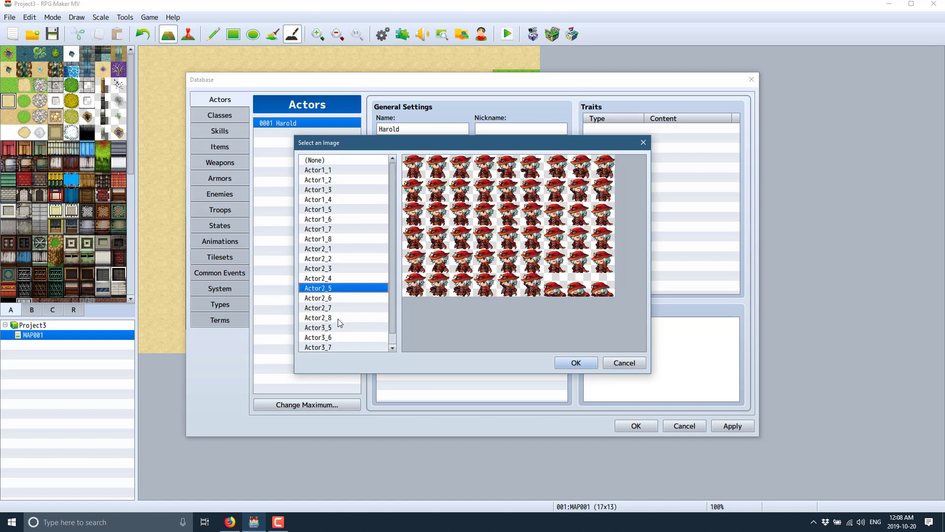
left_click(335, 317)
scroll(336, 318, "down", 1)
left_click(336, 317)
left_click(328, 337)
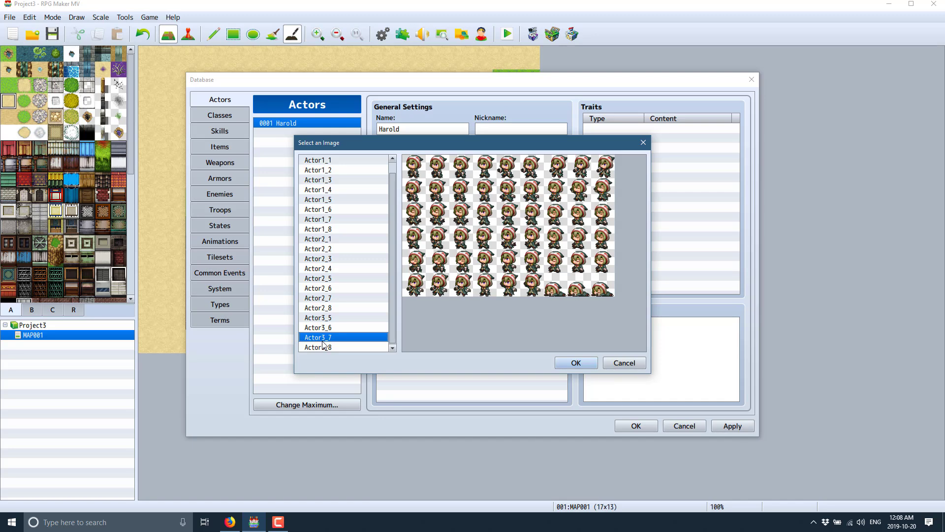
left_click(326, 346)
left_click(567, 363)
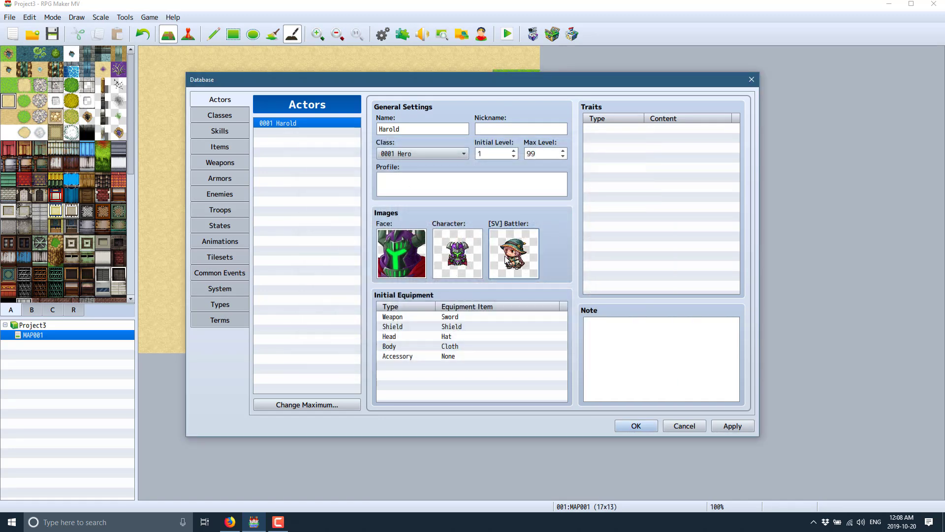
Examine the Rate, Param, Attack, Skill, Equip and Other trait categories for actor 0001 without adding a trait
left_click(631, 139)
right_click(631, 140)
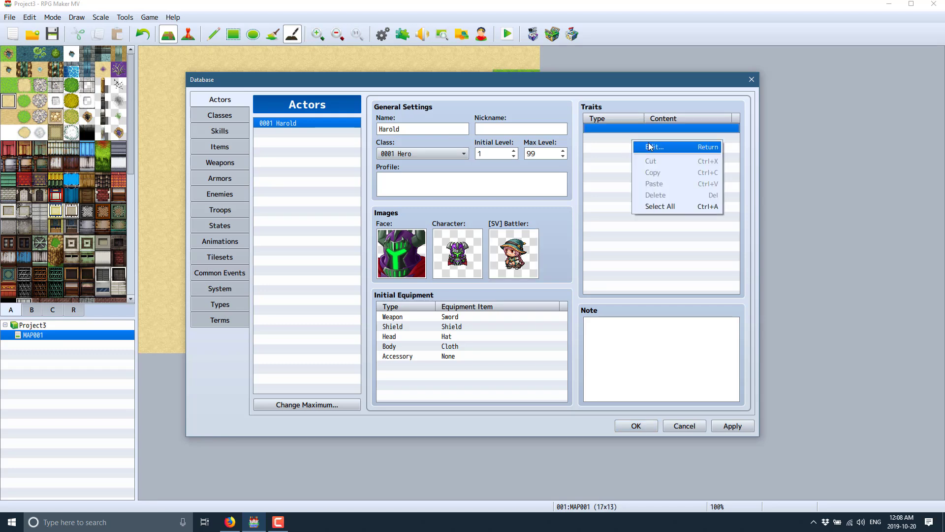
left_click(645, 147)
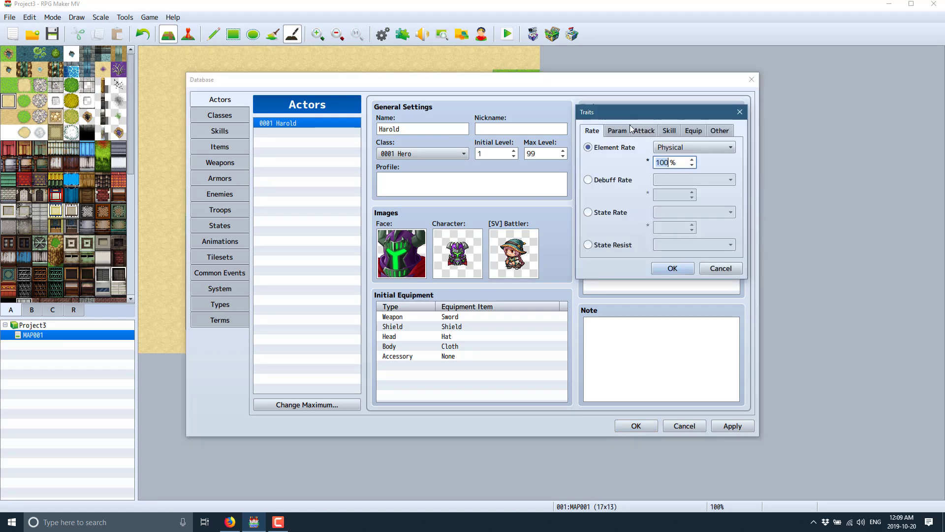
left_click(619, 130)
left_click(645, 131)
left_click(669, 131)
left_click(694, 131)
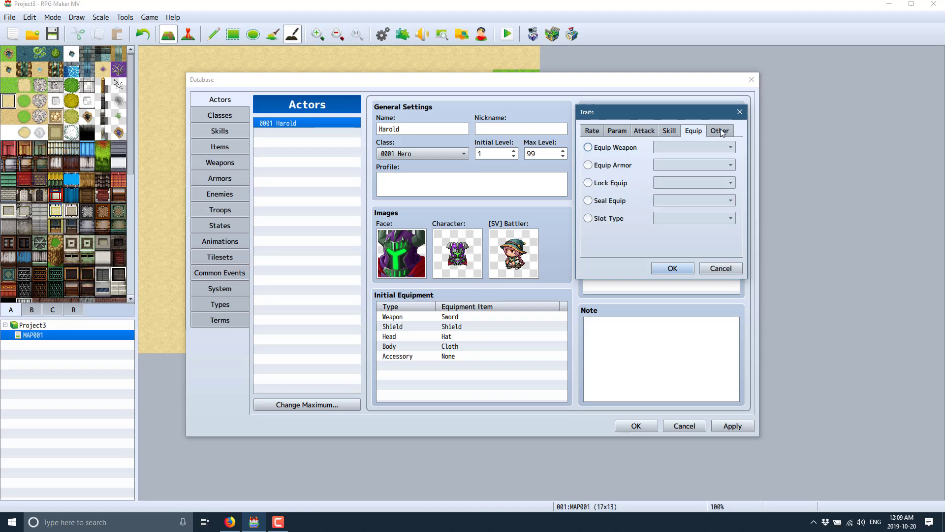
left_click(721, 131)
left_click(601, 134)
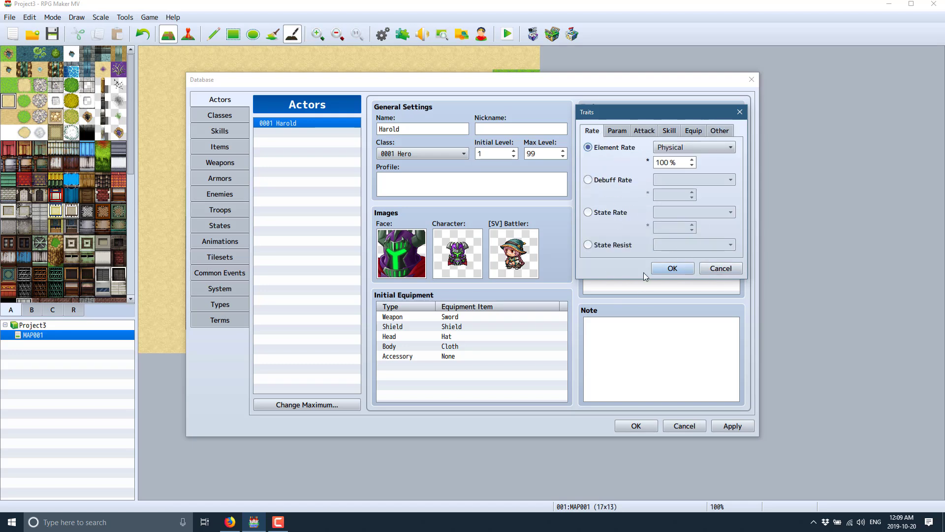
left_click(720, 268)
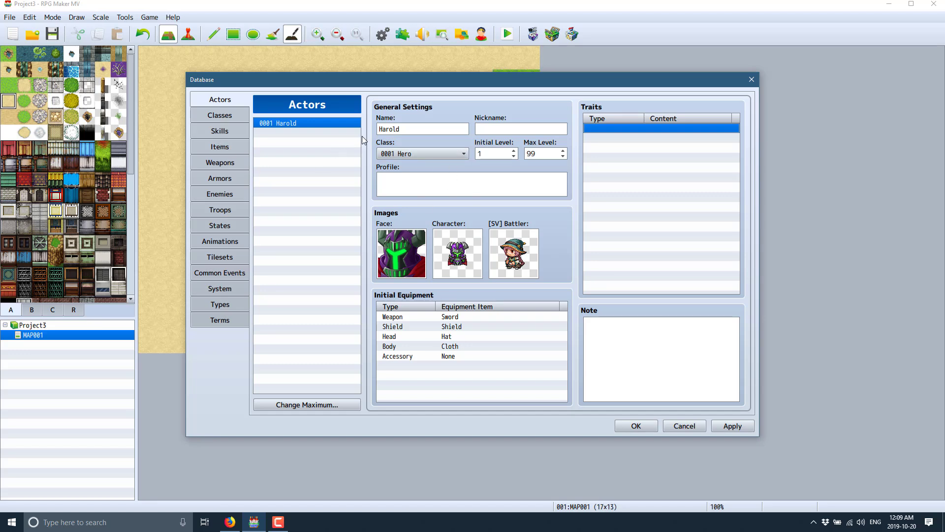
Set the maximum number of classes in the database to 5
left_click(220, 116)
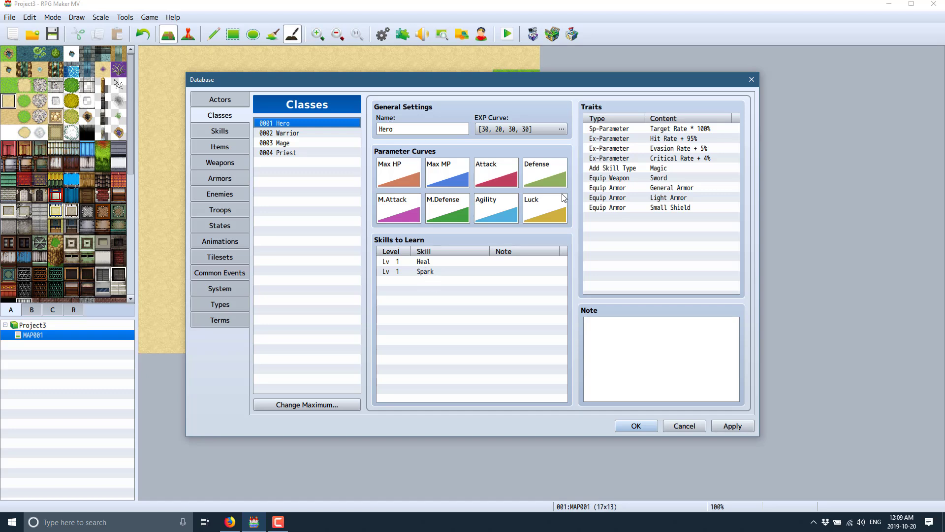
left_click(207, 103)
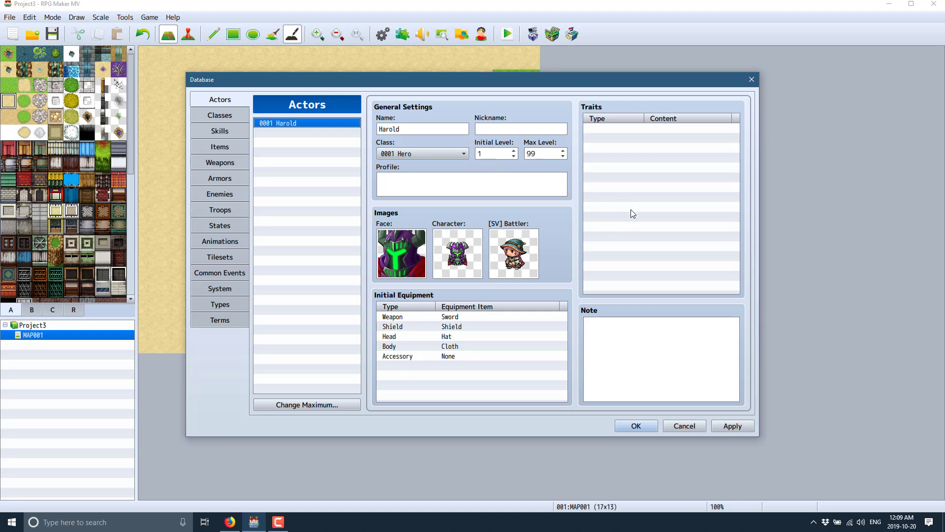
left_click(216, 115)
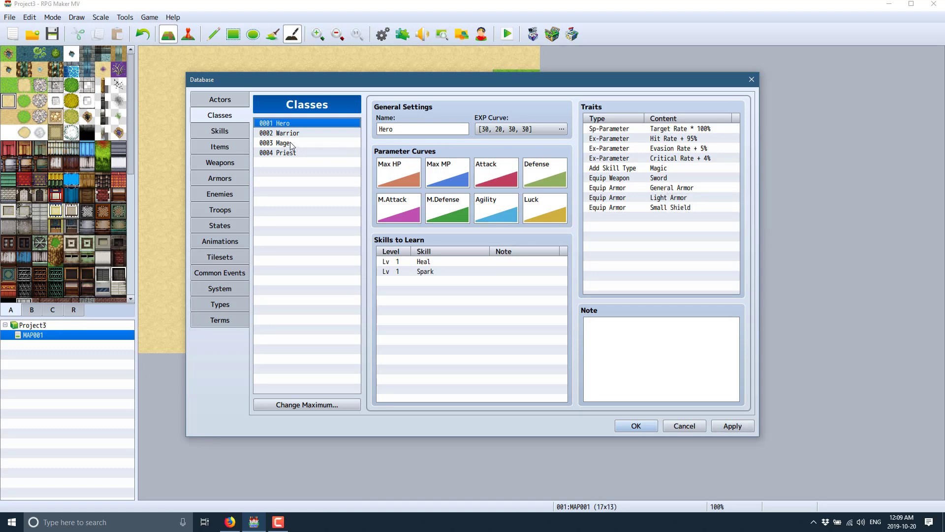
left_click(294, 404)
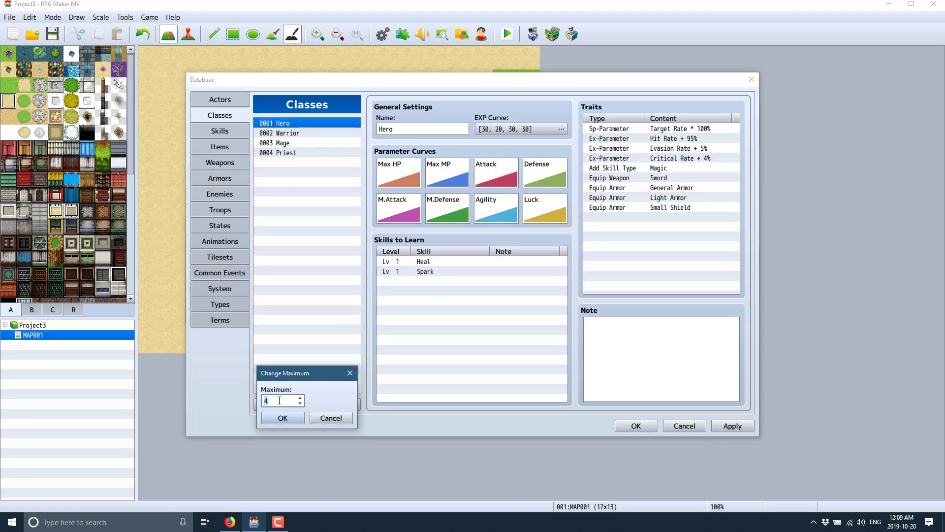
left_click_drag(279, 400, 254, 399)
type("5")
left_click(287, 420)
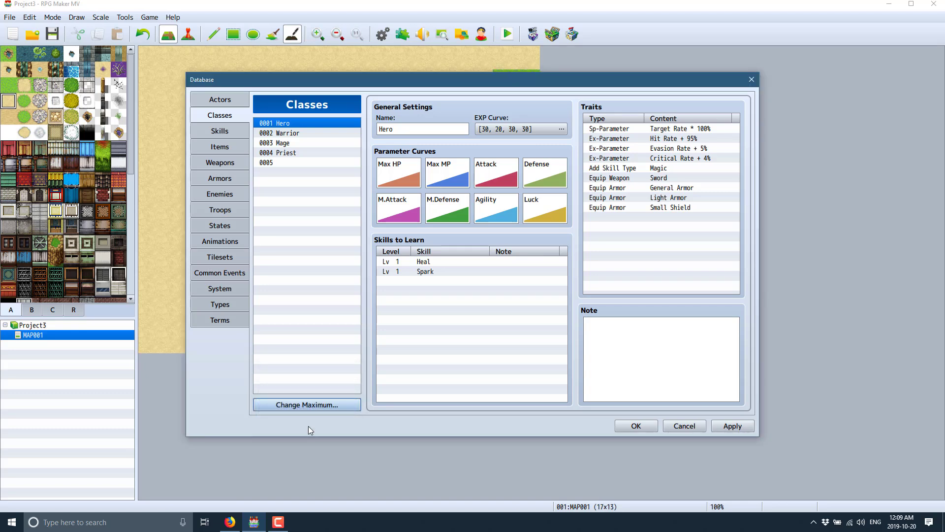
Name class 0005 Assassin and accept the database changes
double_click(410, 132)
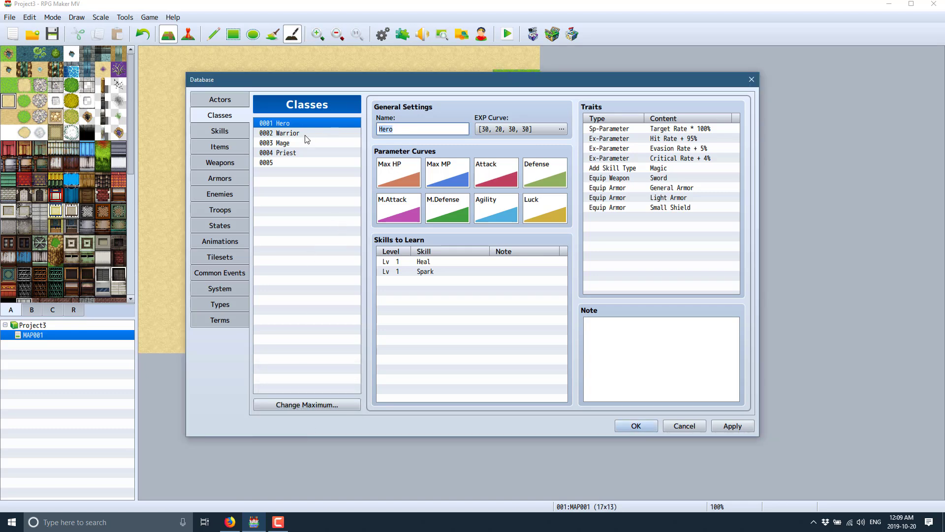
left_click(285, 163)
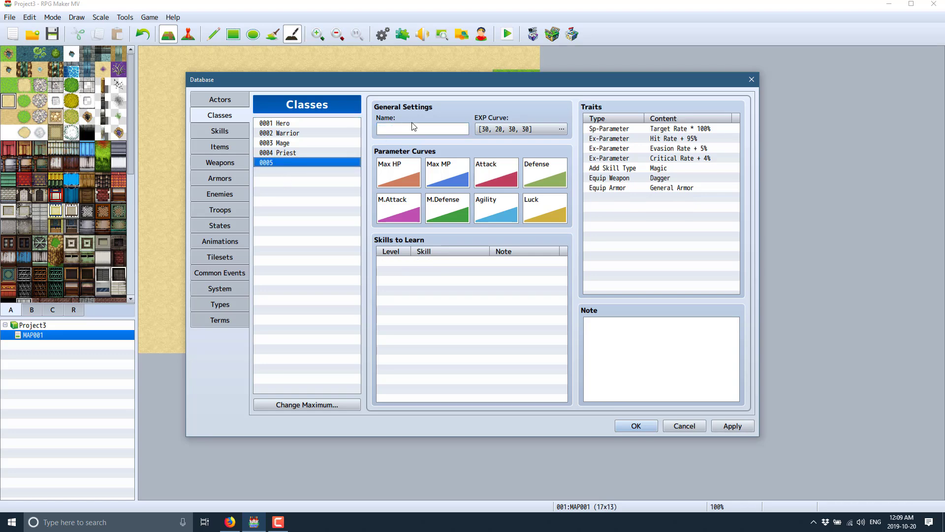
left_click(416, 126)
type("Assa")
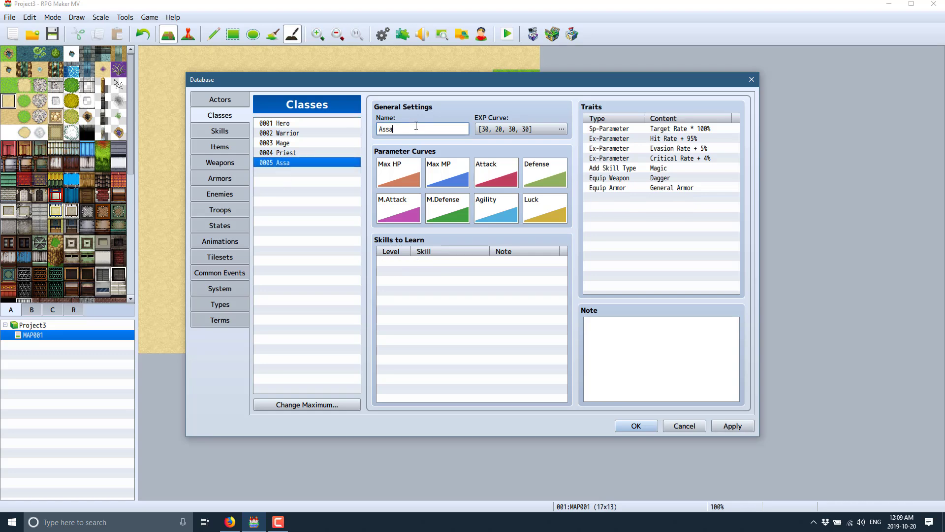
type("ssin")
key("Return")
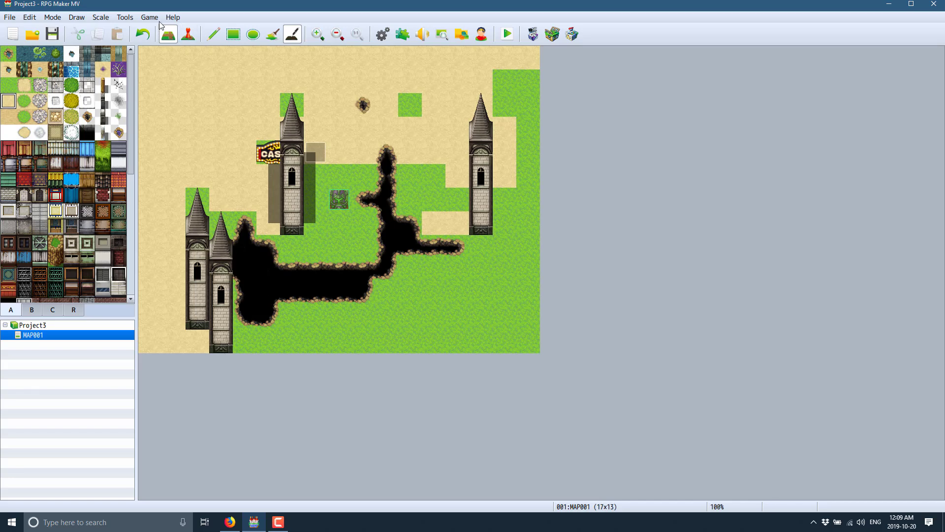
Reopen the database and add Heal at level 1 to the Assassin class's skills to learn
left_click(129, 21)
left_click(129, 21)
left_click(128, 20)
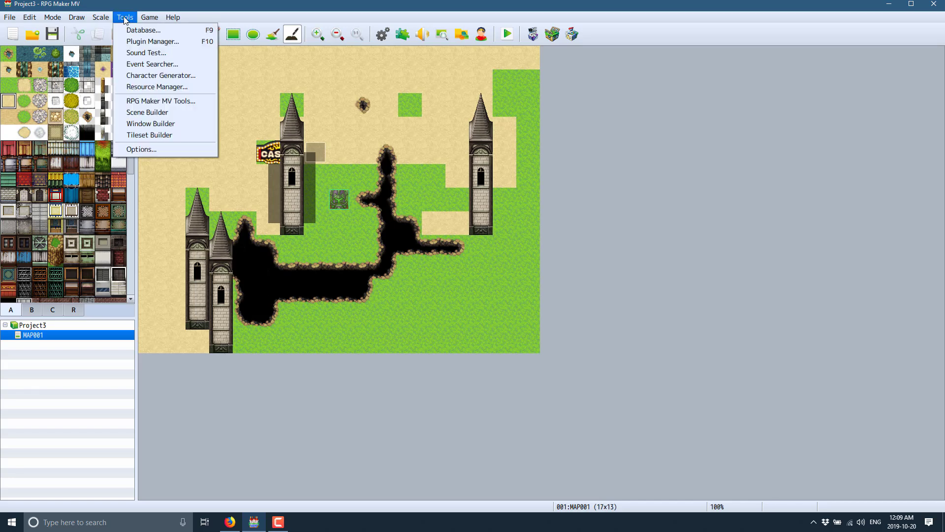
left_click(145, 29)
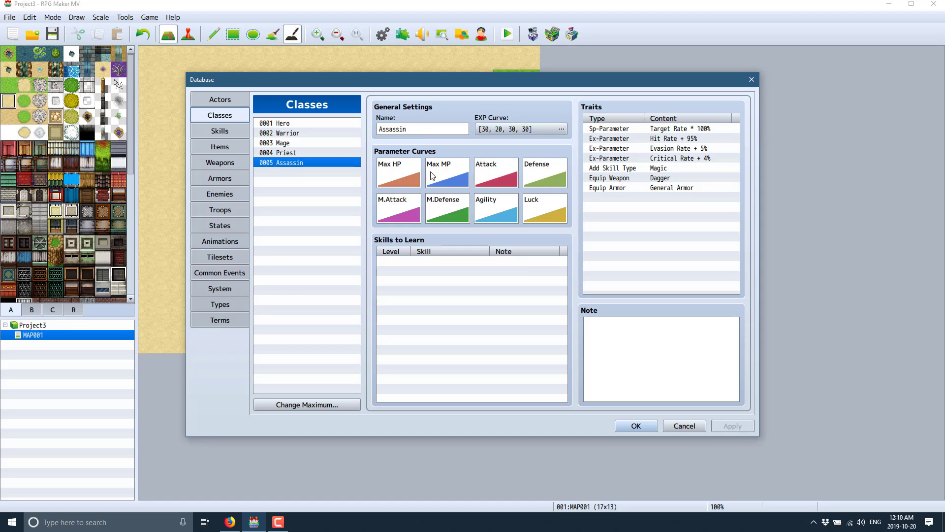
left_click(411, 269)
right_click(412, 268)
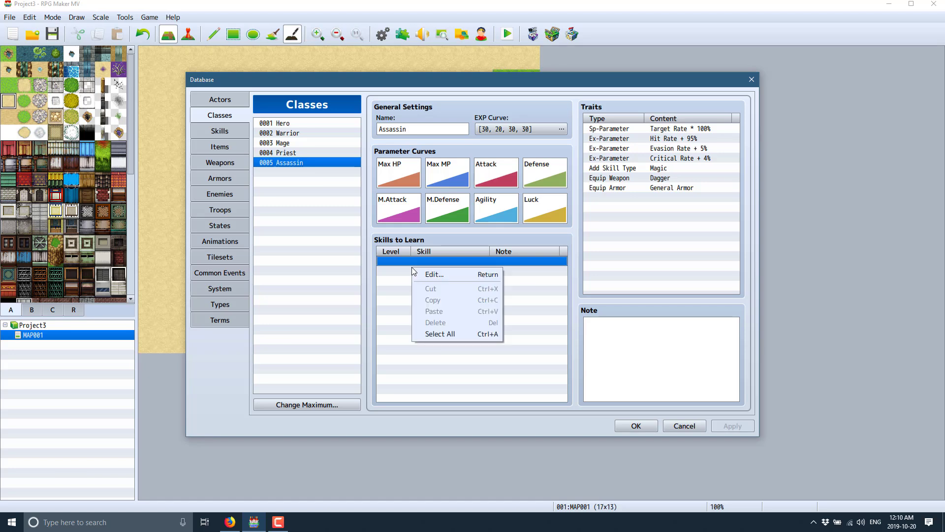
left_click(429, 270)
left_click(512, 307)
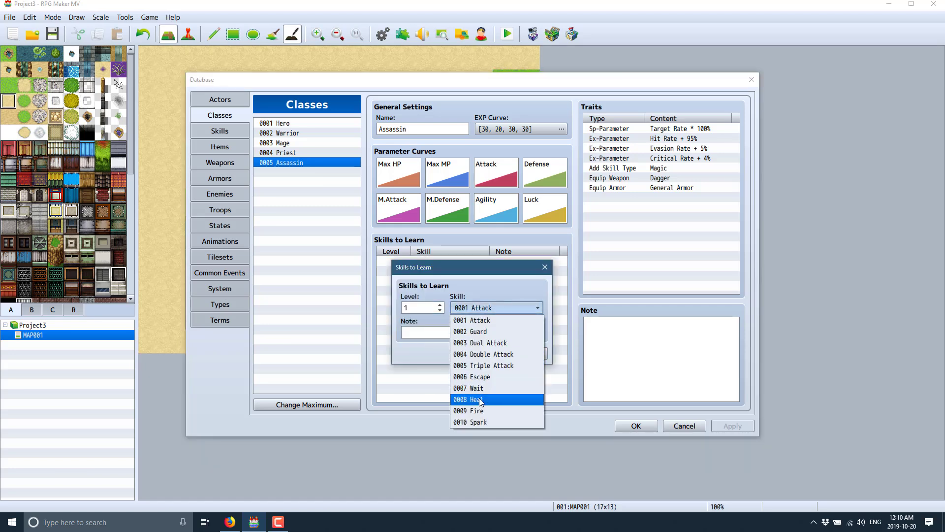
left_click(476, 399)
left_click(478, 353)
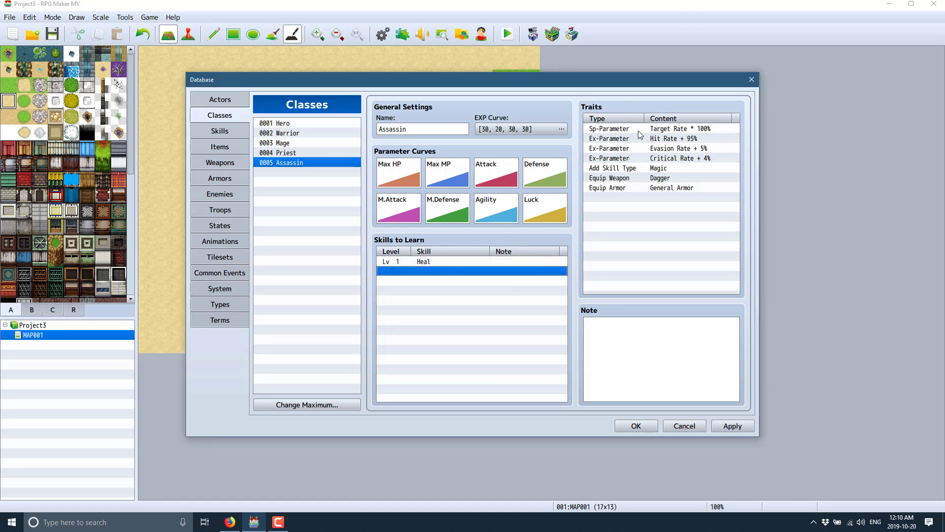
Set the maximum number of skills in the database to 11
left_click(219, 131)
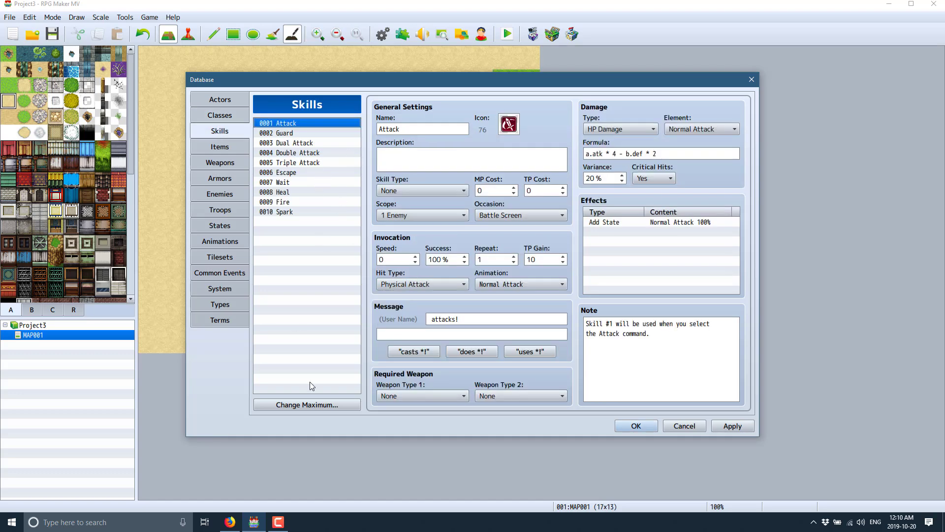
left_click(312, 406)
type("11")
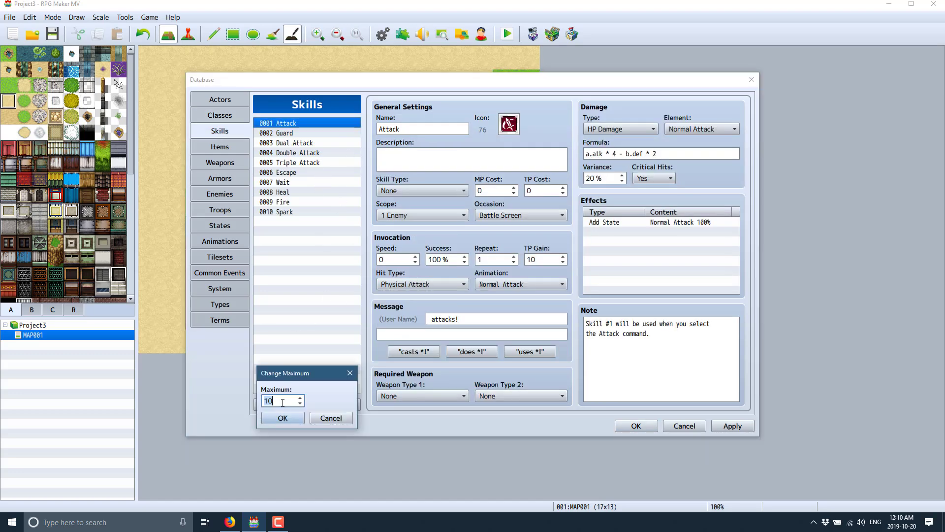
left_click(283, 418)
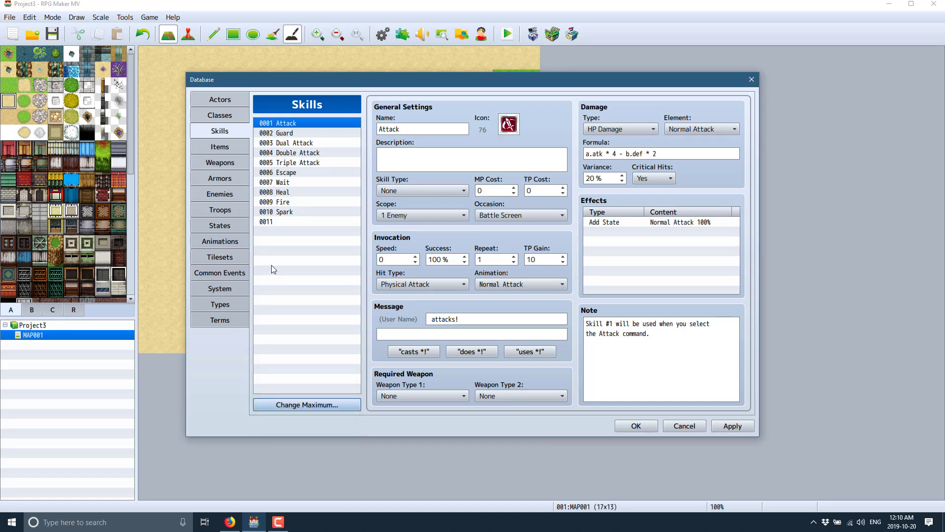
Name skill 0011 Assassinate and accept the database changes
left_click(283, 222)
left_click(423, 131)
type("As")
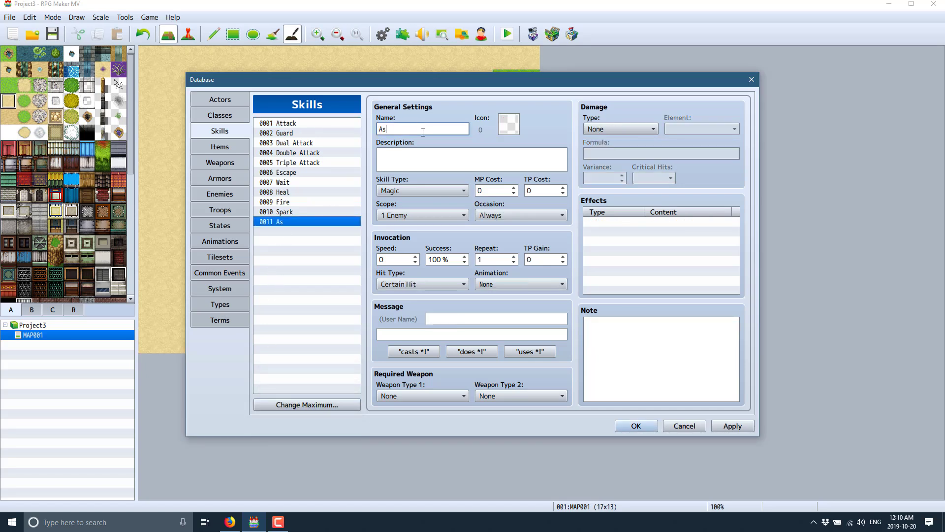
type("sassinate")
key("Return")
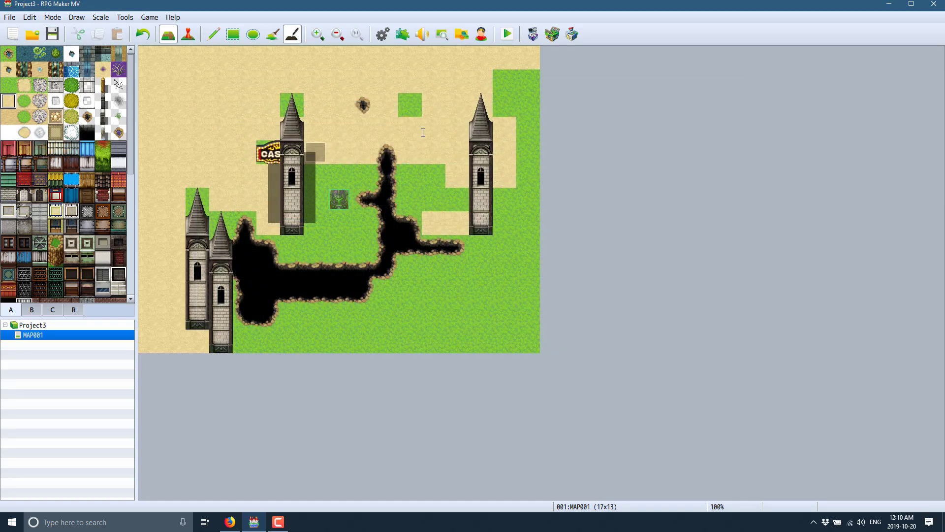
Reopen the database and give the Assassinate skill bow icon 102 and the description "Kill stuff"
left_click(124, 17)
left_click(131, 29)
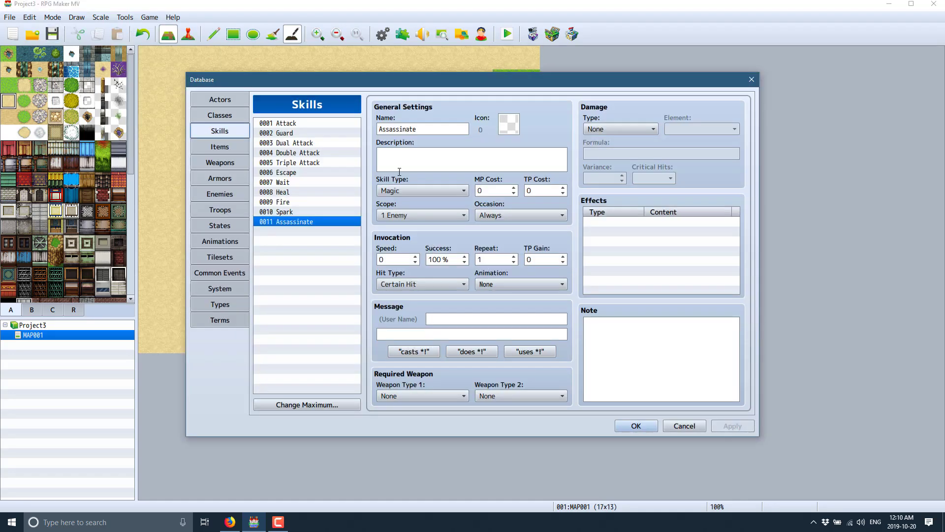
double_click(511, 127)
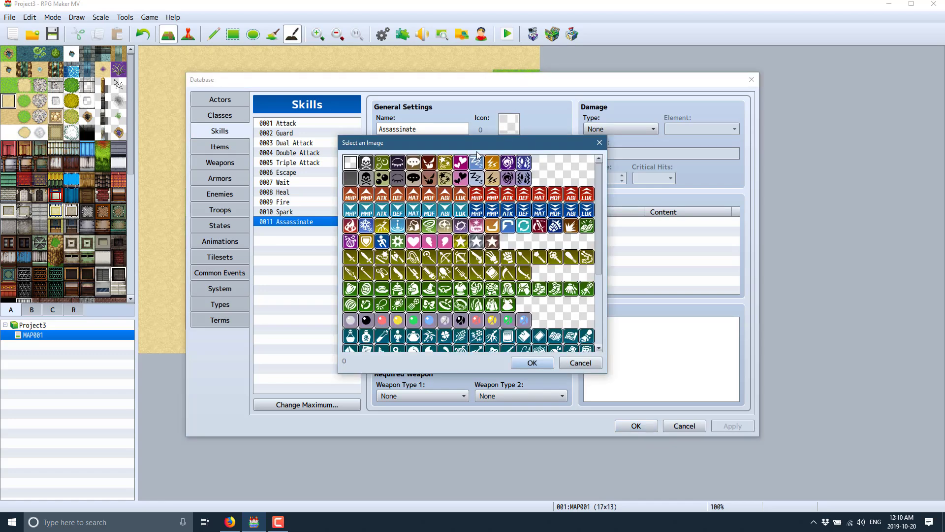
left_click(445, 257)
double_click(444, 258)
left_click(399, 162)
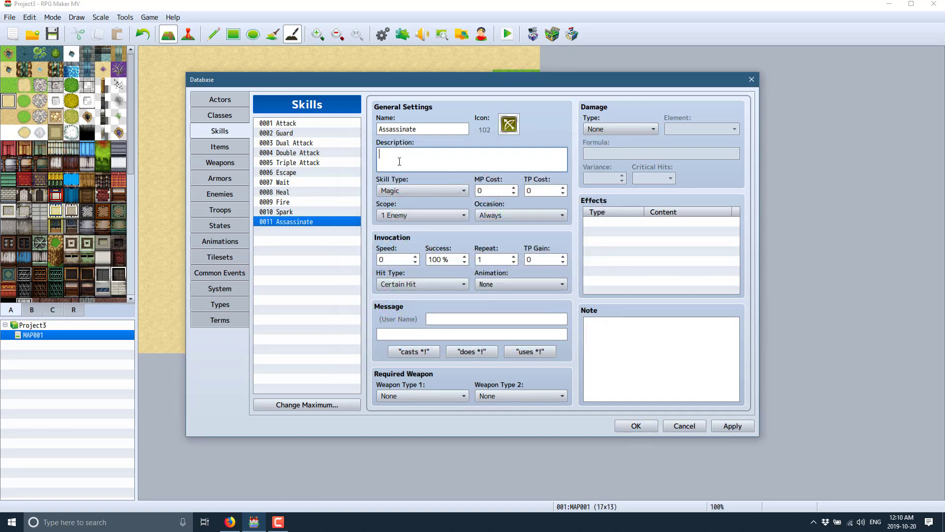
type("Kill stuff")
Choose Magic as the Assassinate skill's type and 0008 Slash Fire as its animation
left_click(468, 195)
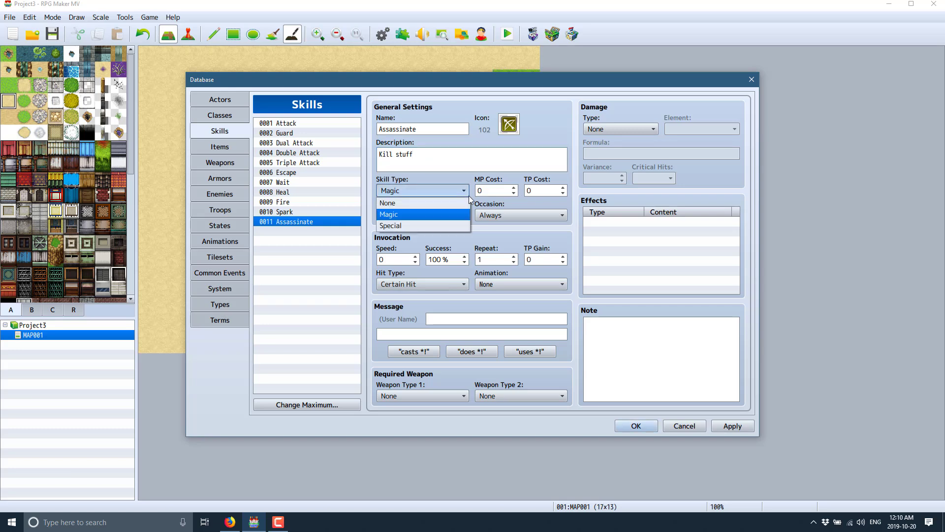
left_click(403, 214)
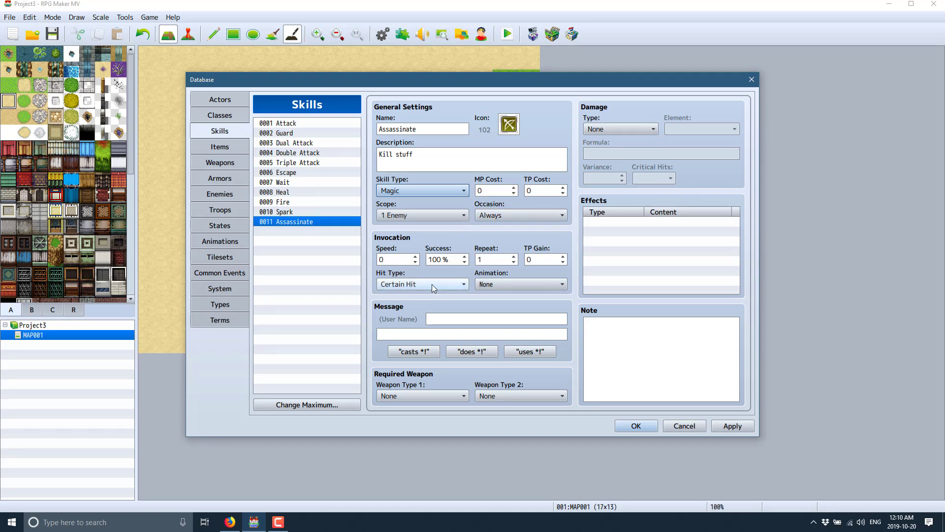
left_click(492, 284)
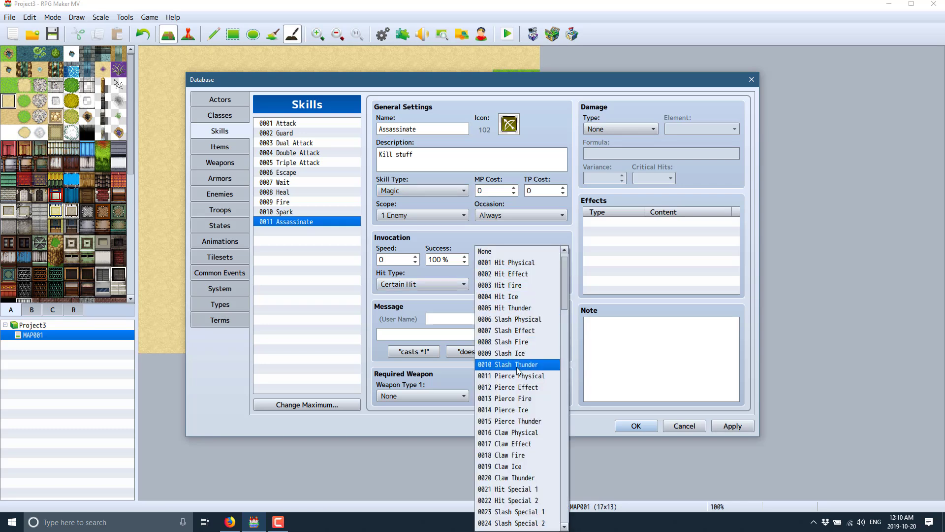
left_click(507, 344)
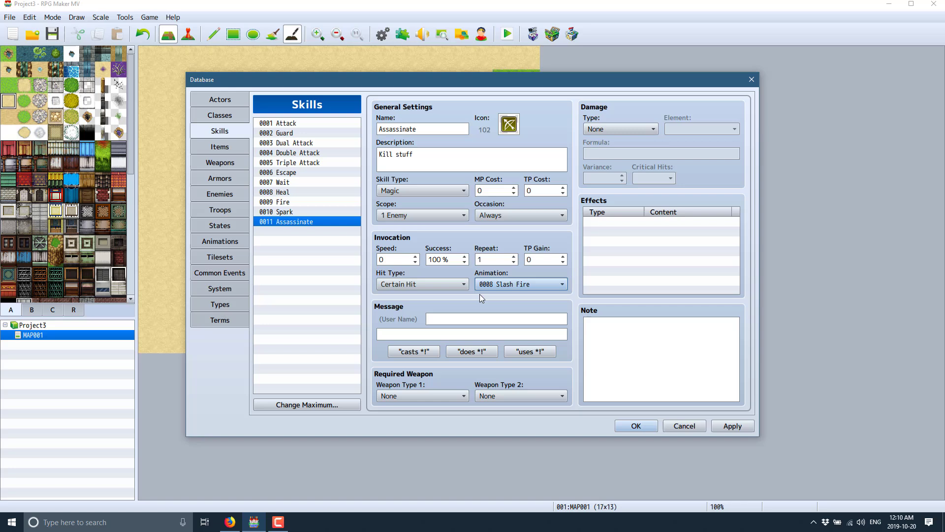
Fill in the Assassinate skill's use message with the "does %1!" preset and "assassination" as the second line
left_click(459, 350)
left_click(460, 332)
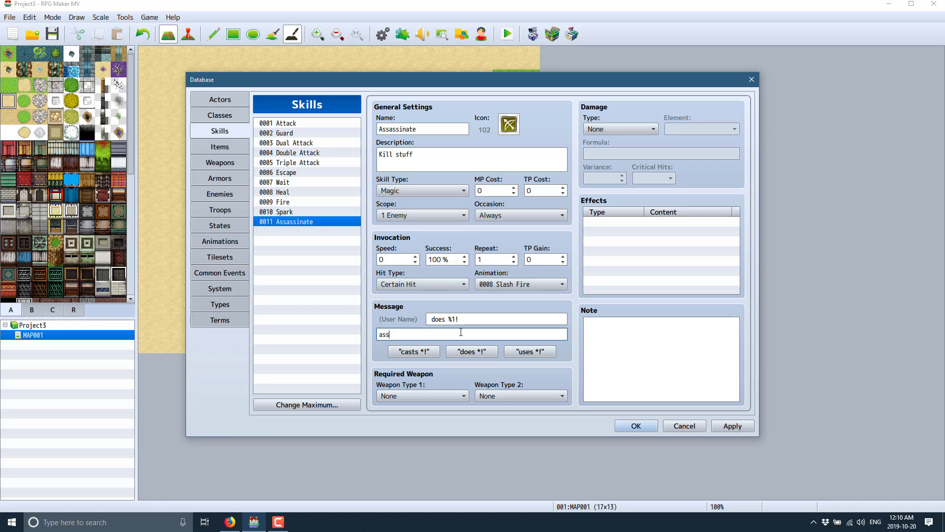
type("assassination")
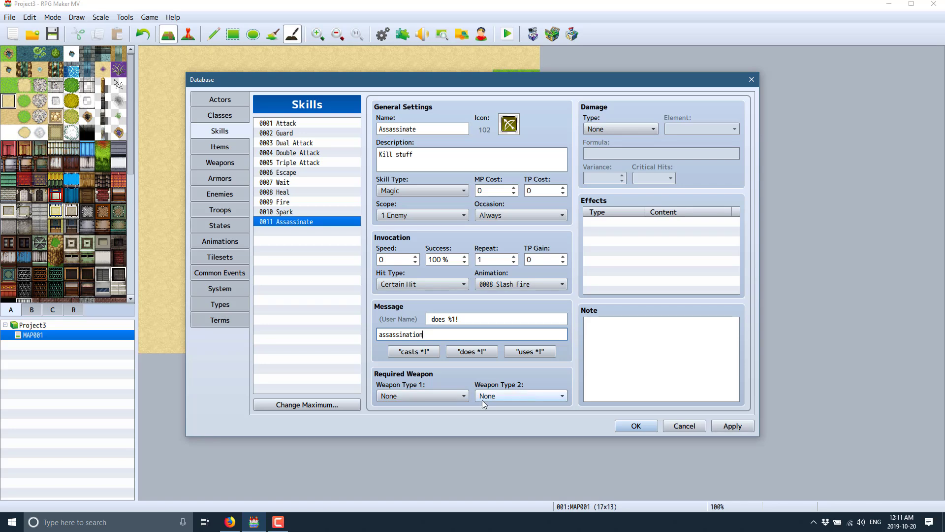
Give the Assassinate skill Physical HP damage with formula 600 and accept the database changes
left_click(652, 129)
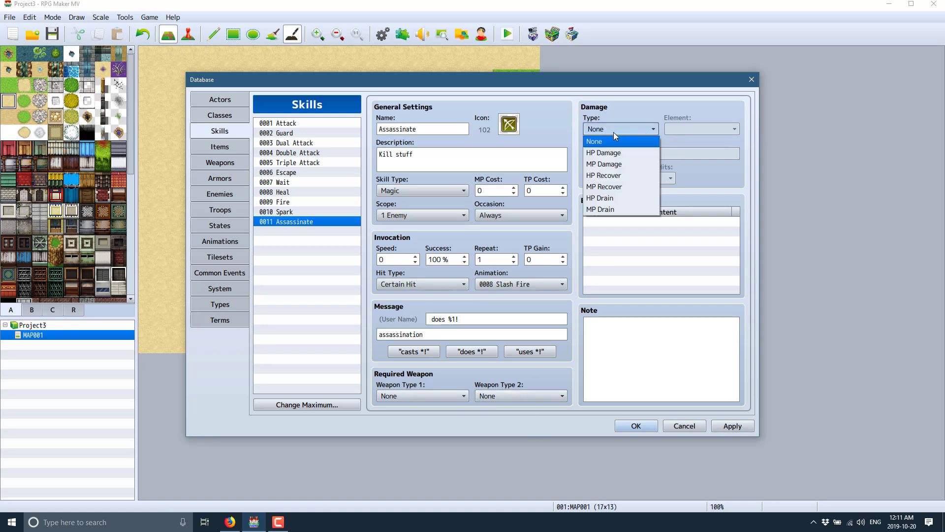
left_click(613, 148)
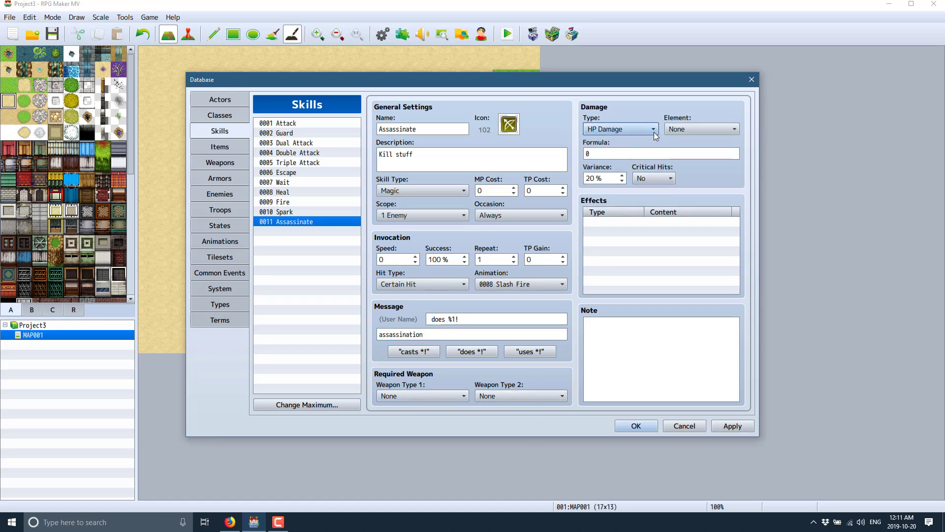
left_click(693, 128)
left_click(691, 166)
left_click(640, 154)
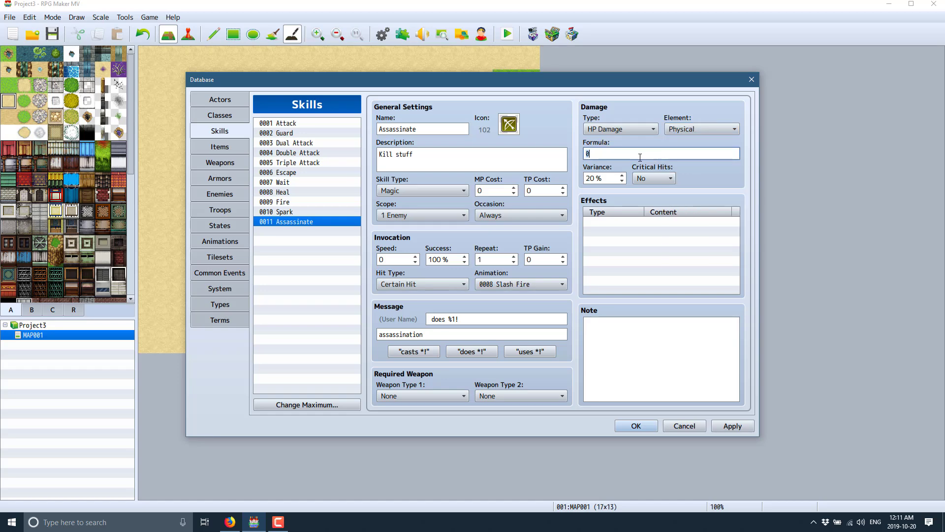
type("600")
key("Return")
Reopen the database and add 0011 Assassinate at level 1 to the Assassin class's skills to learn
left_click(125, 16)
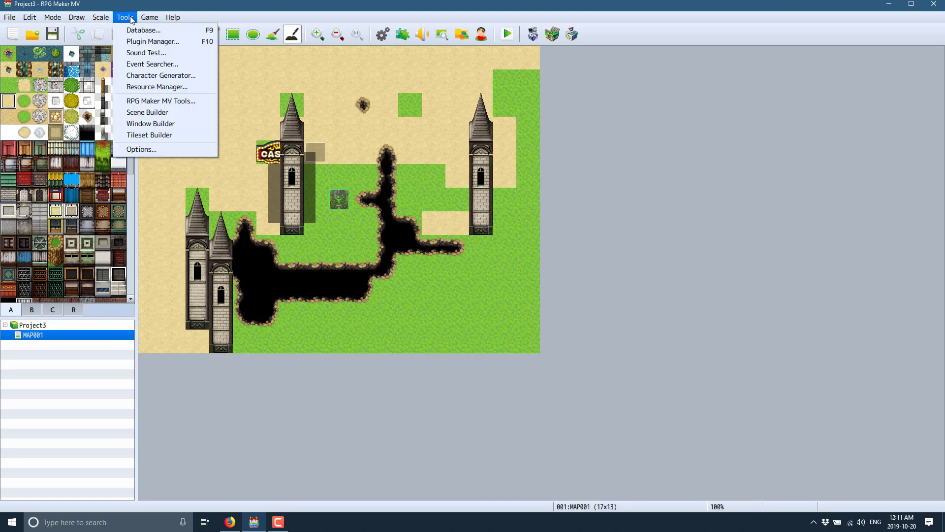
left_click(148, 28)
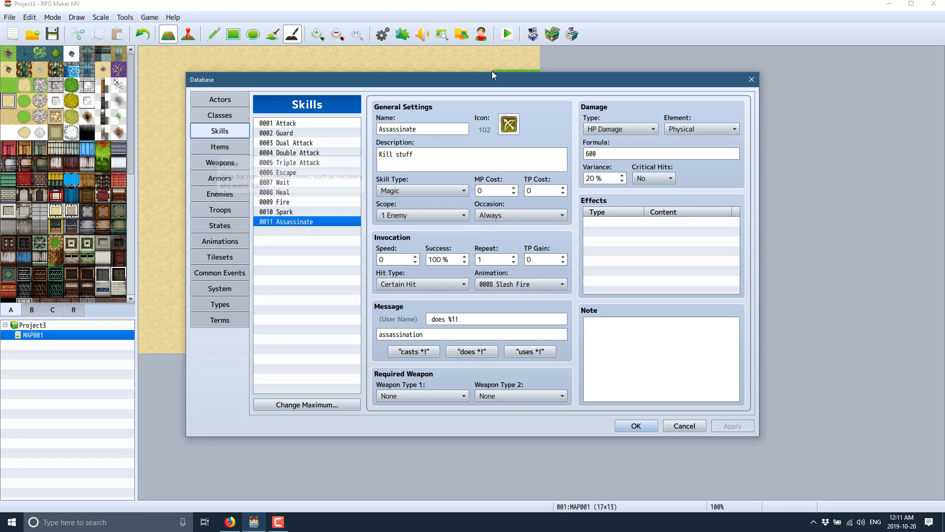
left_click(225, 115)
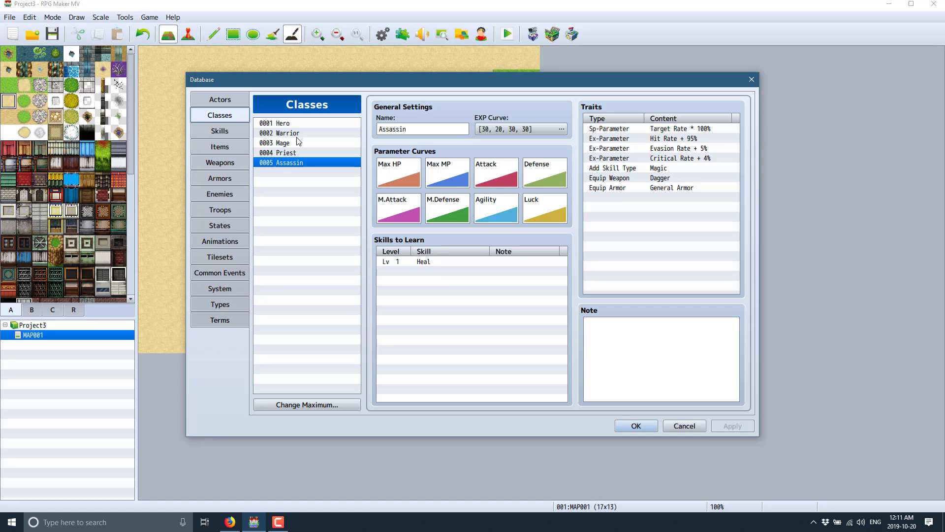
left_click(405, 268)
right_click(405, 268)
left_click(414, 275)
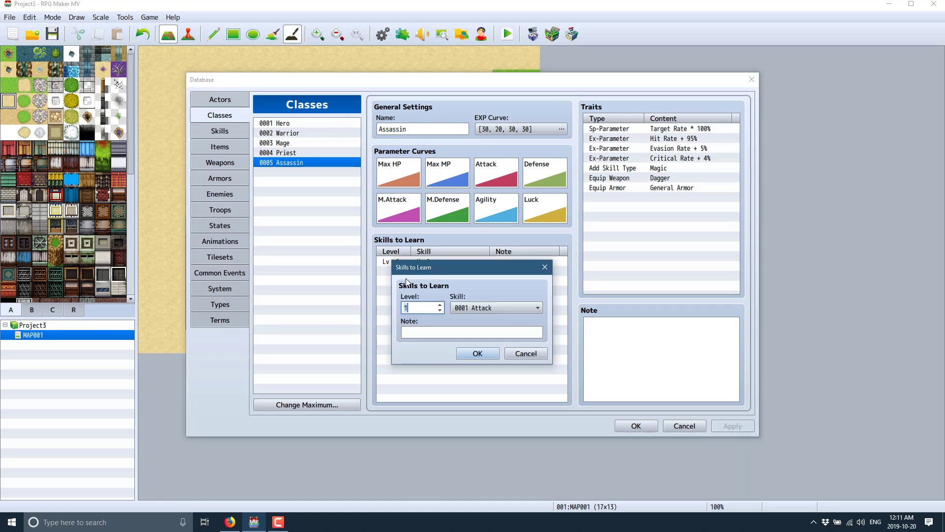
left_click(485, 308)
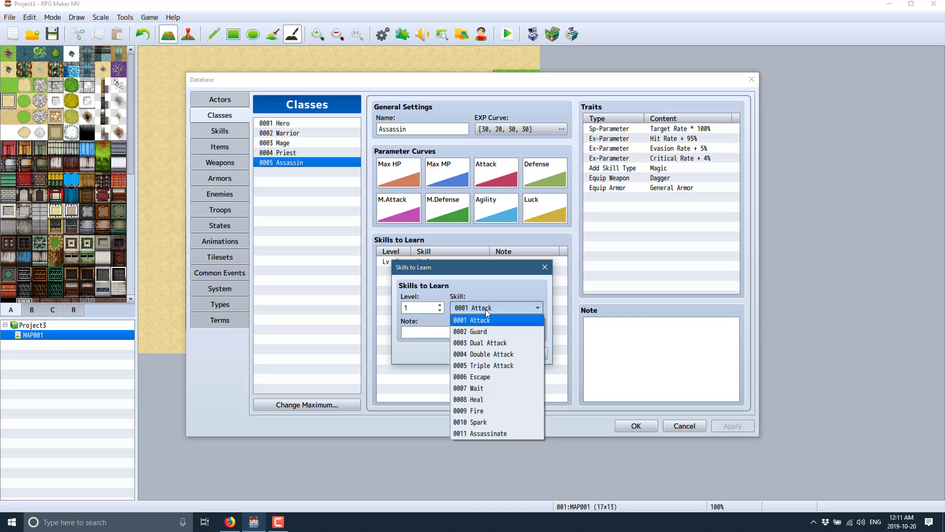
left_click(498, 433)
left_click(485, 354)
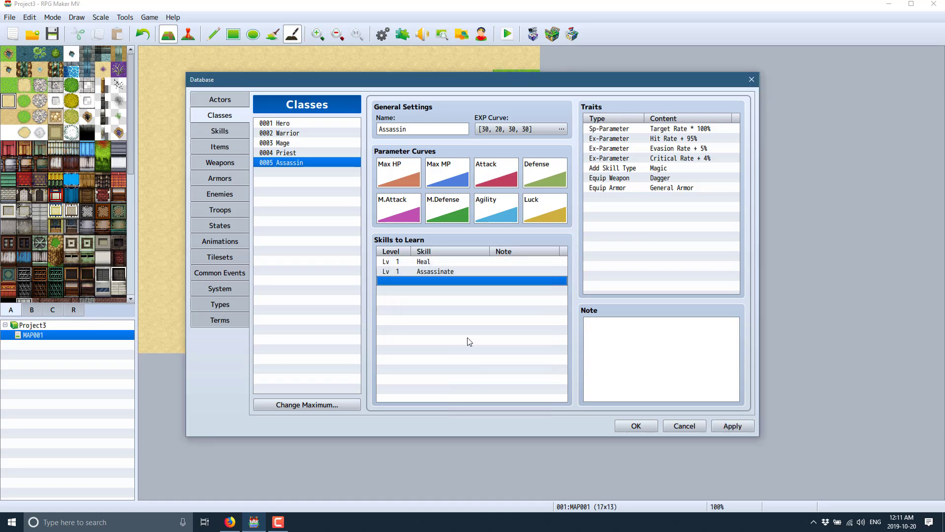
Change the class of actor 0001 to 0005 Assassin
left_click(222, 100)
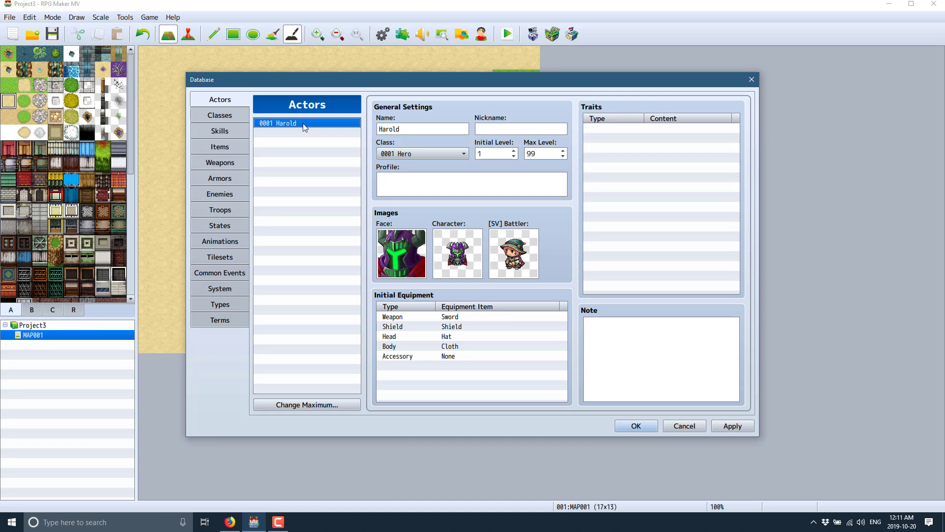
left_click(458, 155)
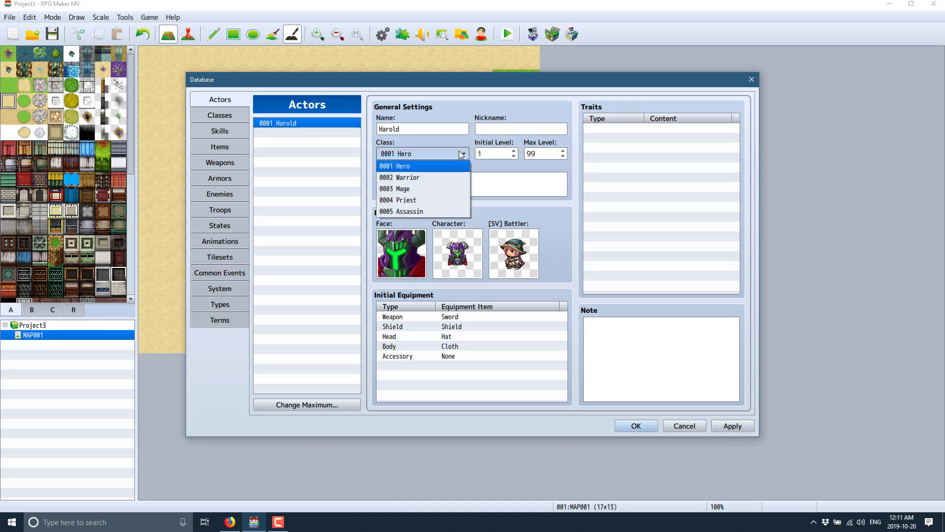
left_click(423, 214)
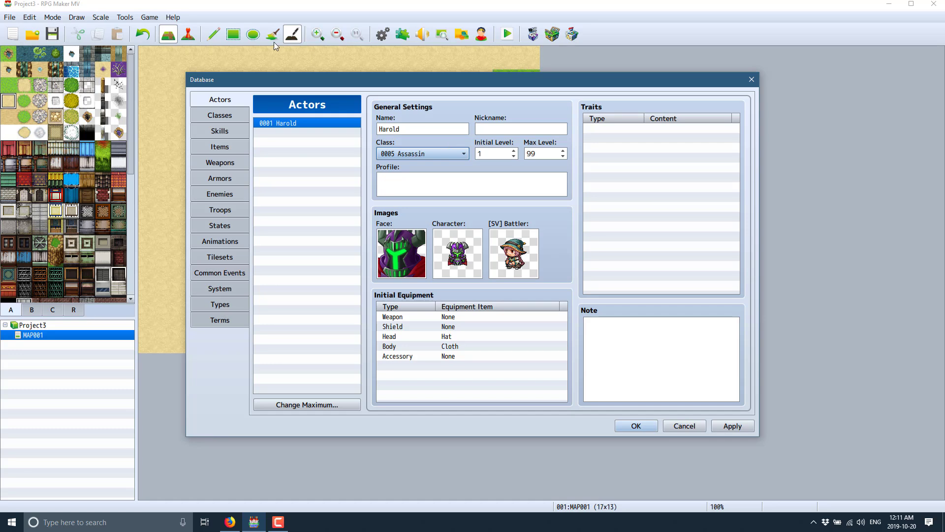
Look through the database's items, weapons, armors, enemies and troops, and examine the Minotaur troop and enemy entries
left_click(220, 146)
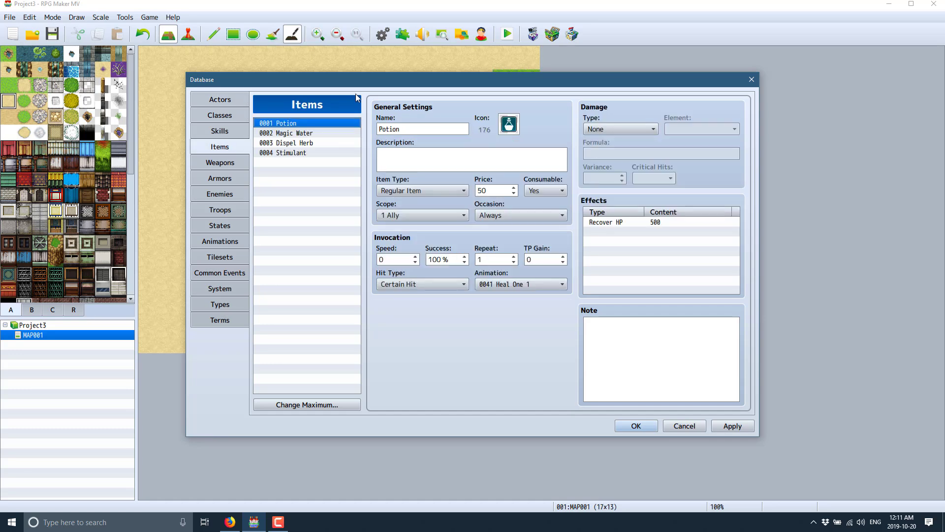
left_click(215, 162)
left_click(214, 188)
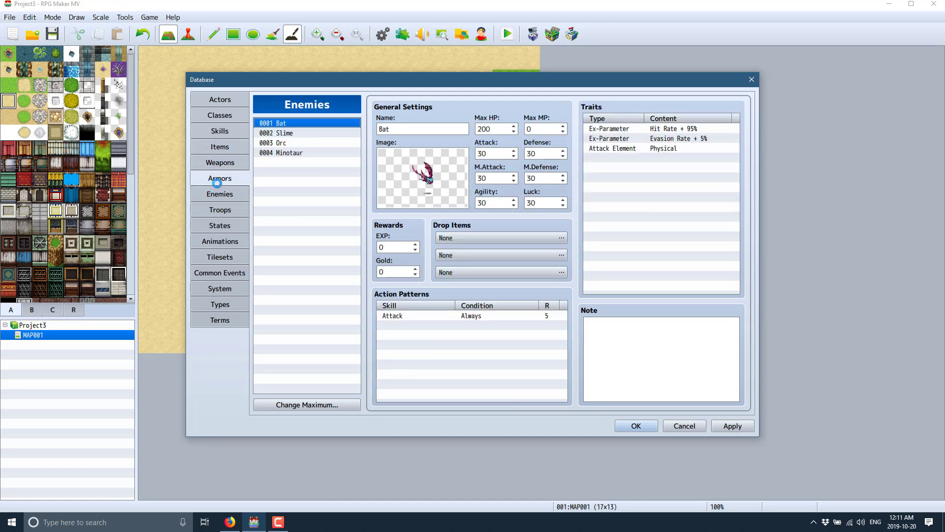
left_click(218, 182)
left_click(220, 194)
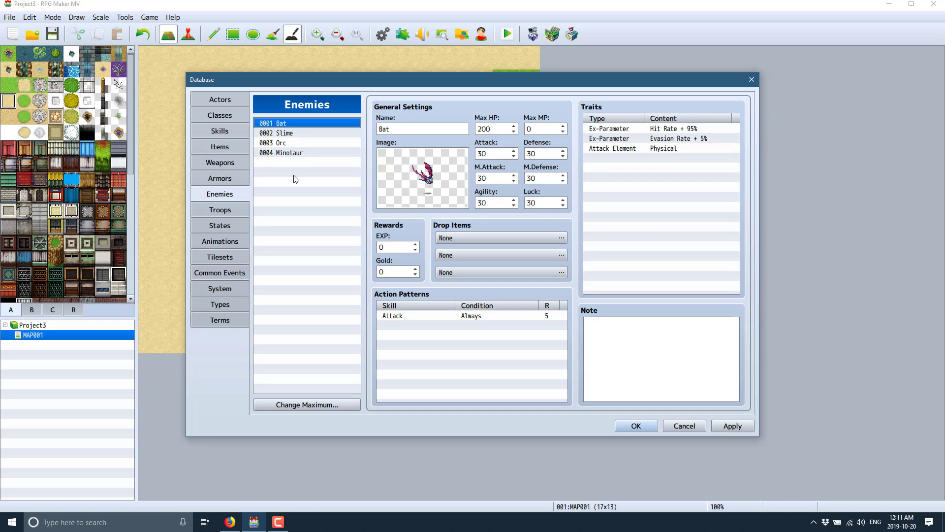
left_click(217, 210)
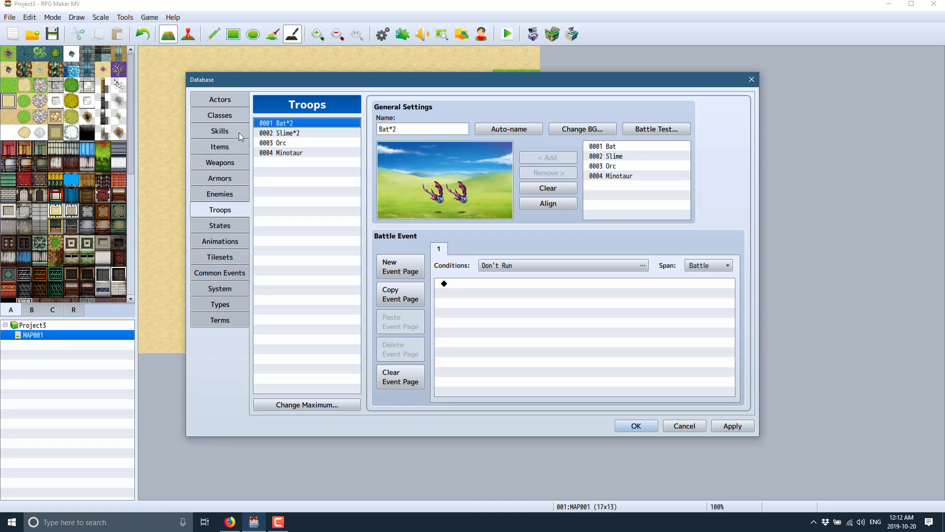
left_click(614, 176)
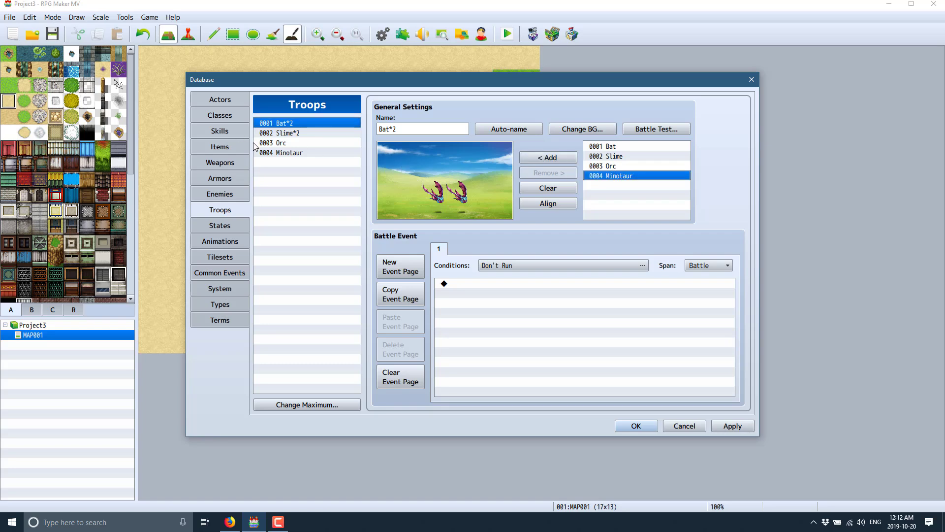
left_click(287, 153)
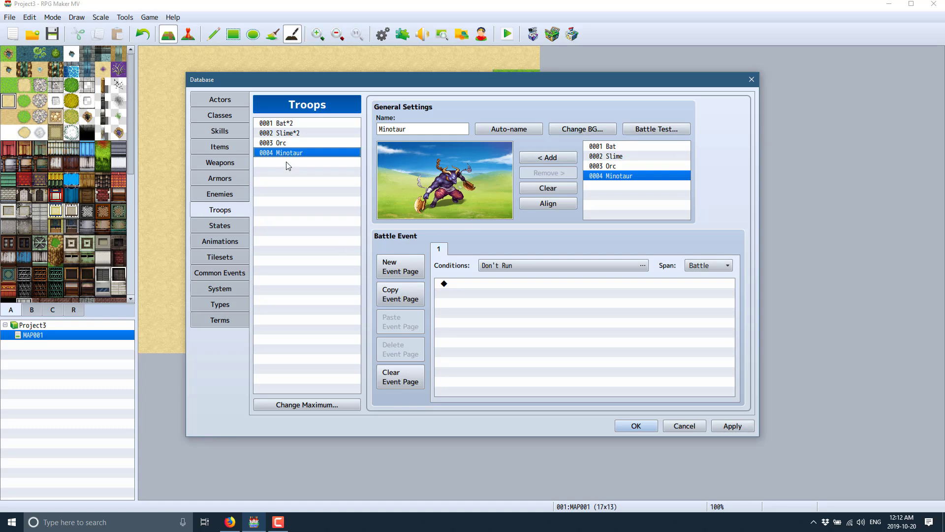
left_click(228, 194)
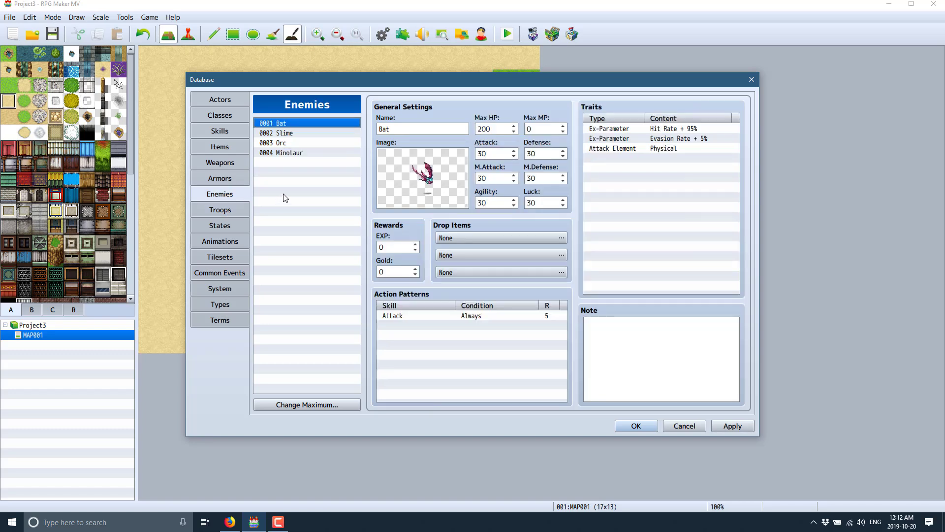
left_click(286, 154)
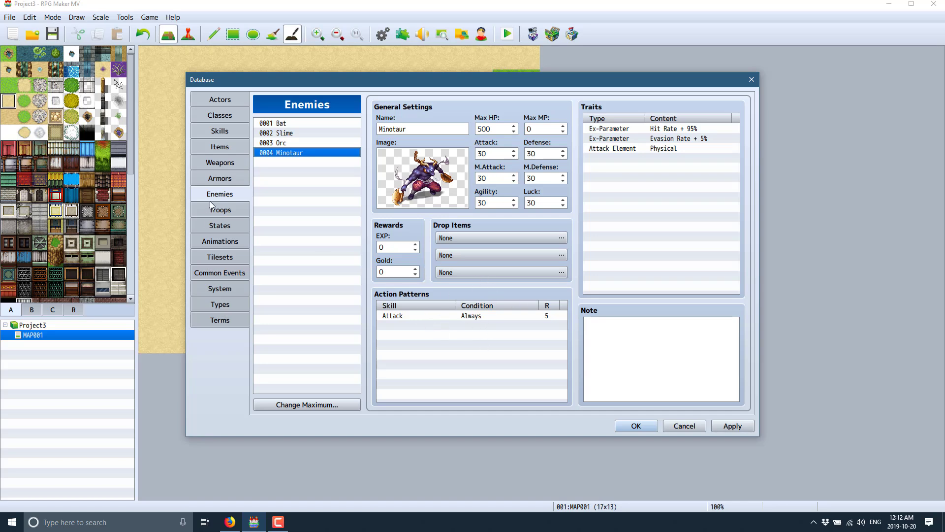
Run a battle test of the Minotaur troop with actor 0001 at level 1 and use a normal attack on the Minotaur
left_click(231, 212)
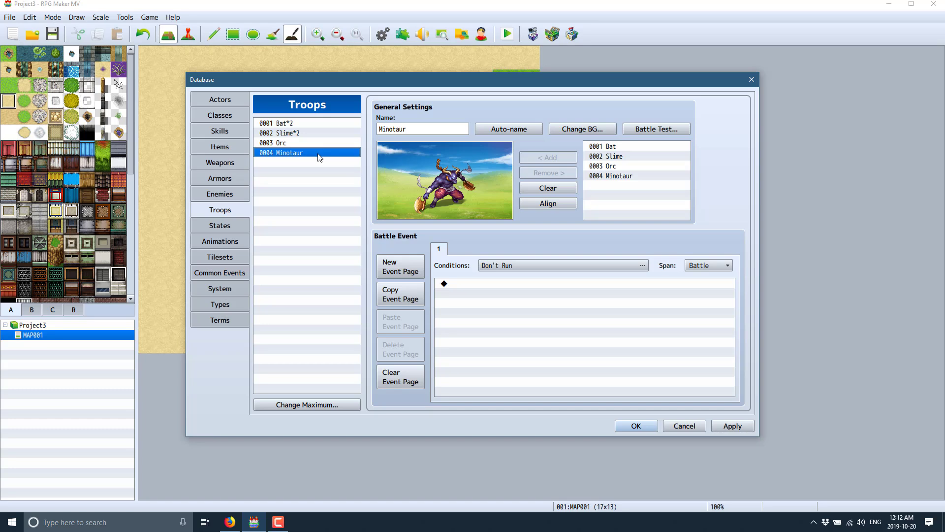
left_click(679, 130)
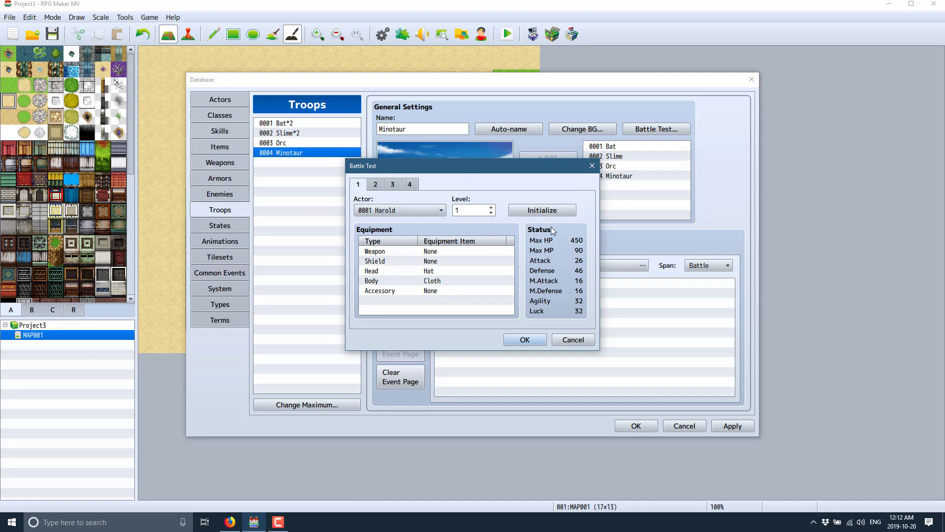
left_click(525, 339)
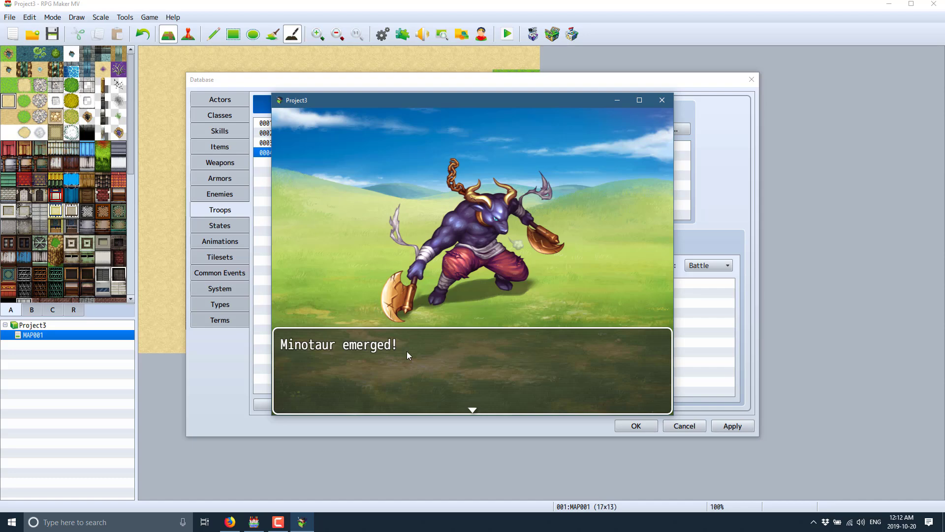
left_click(430, 353)
left_click(308, 344)
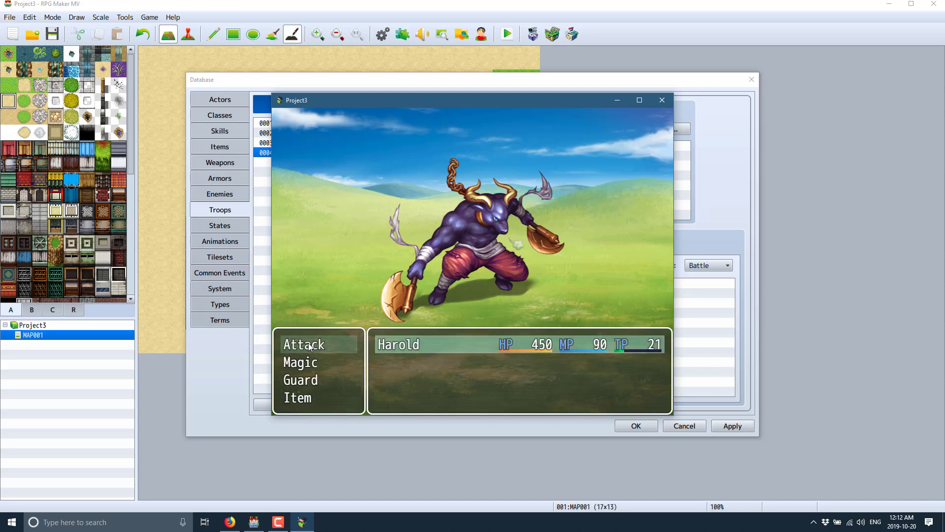
left_click(310, 346)
left_click(397, 344)
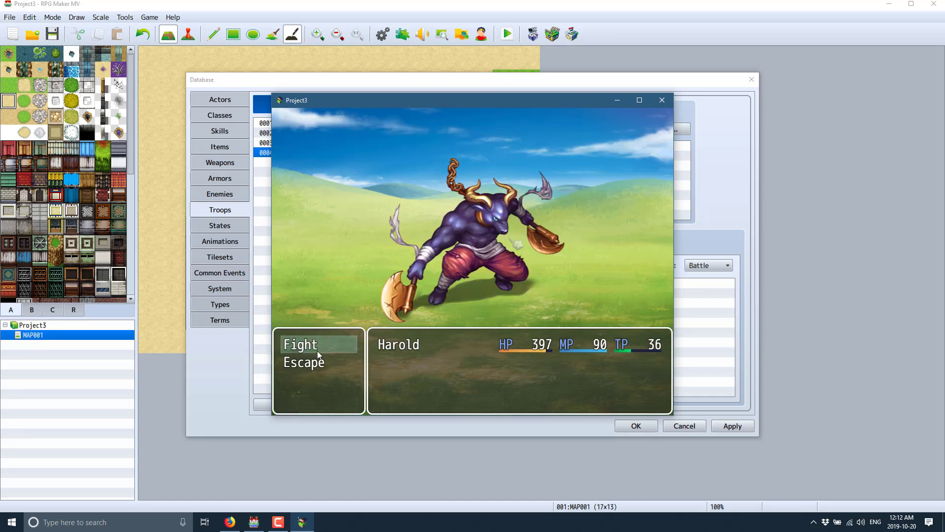
Continue the test fight by using the Assassinate magic skill on the Minotaur
left_click(317, 351)
left_click(311, 364)
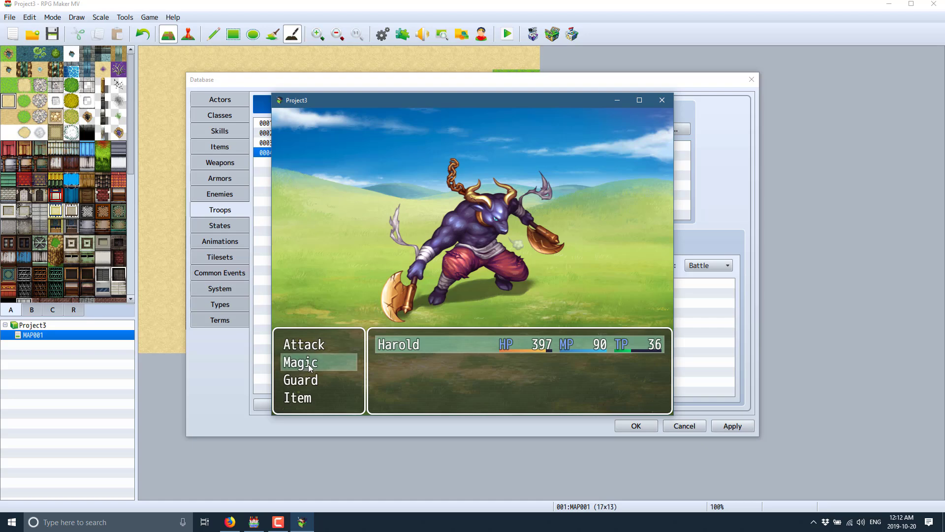
left_click(310, 369)
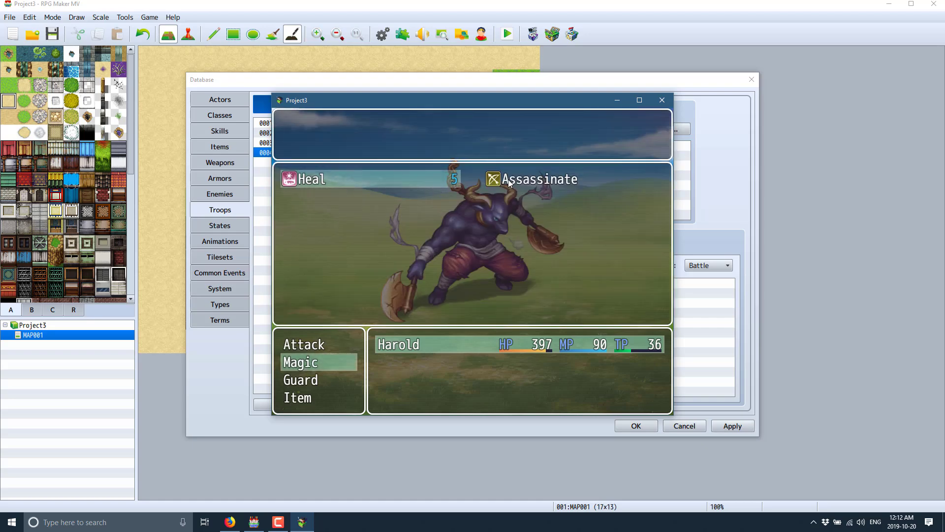
left_click(527, 177)
left_click(420, 339)
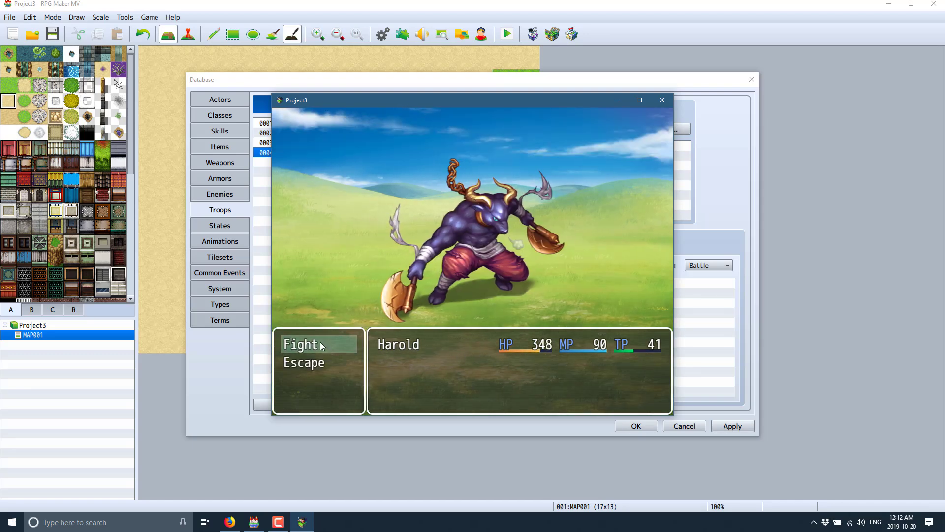
Use Assassinate on the Minotaur once more in the following turn, and close the battle test
left_click(320, 342)
left_click(306, 363)
left_click(320, 362)
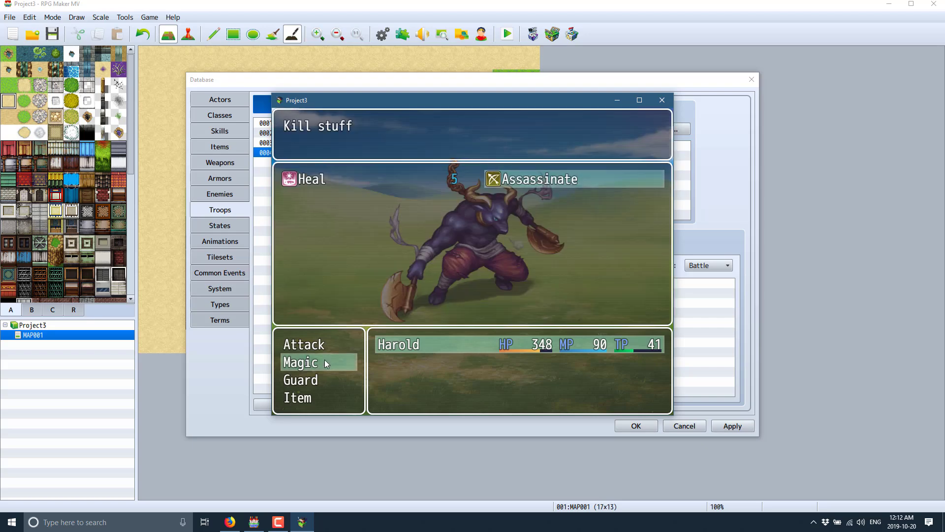
left_click(516, 180)
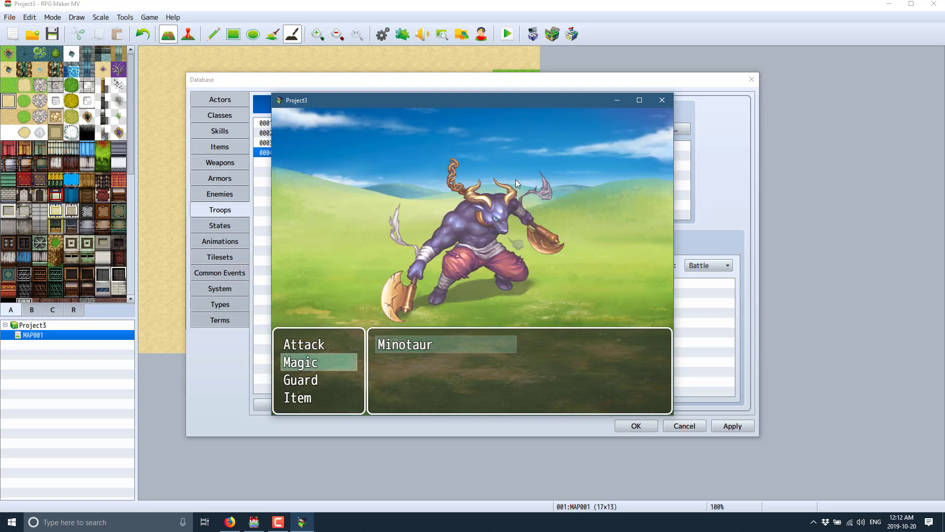
left_click(406, 346)
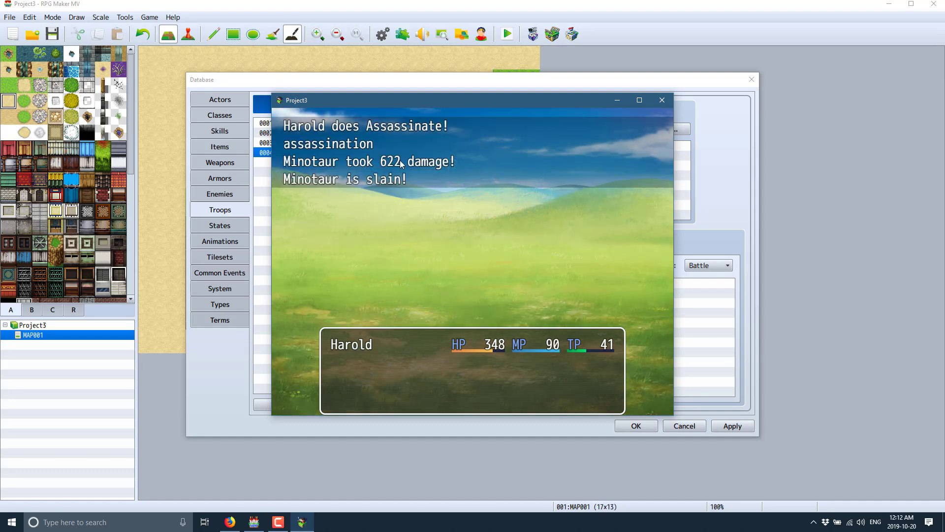
left_click(668, 106)
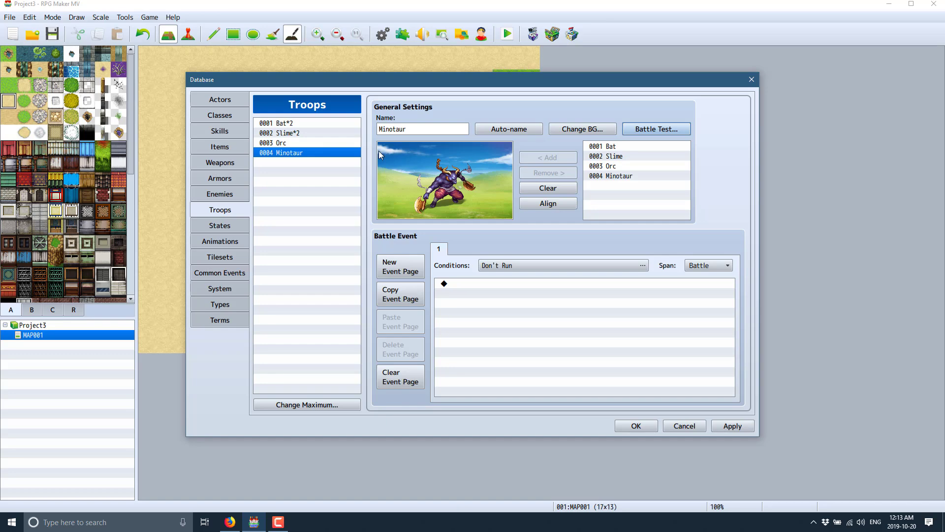
View the database's states and animations, and examine individual frames of the Pierce Fire animation through frame #011
left_click(213, 227)
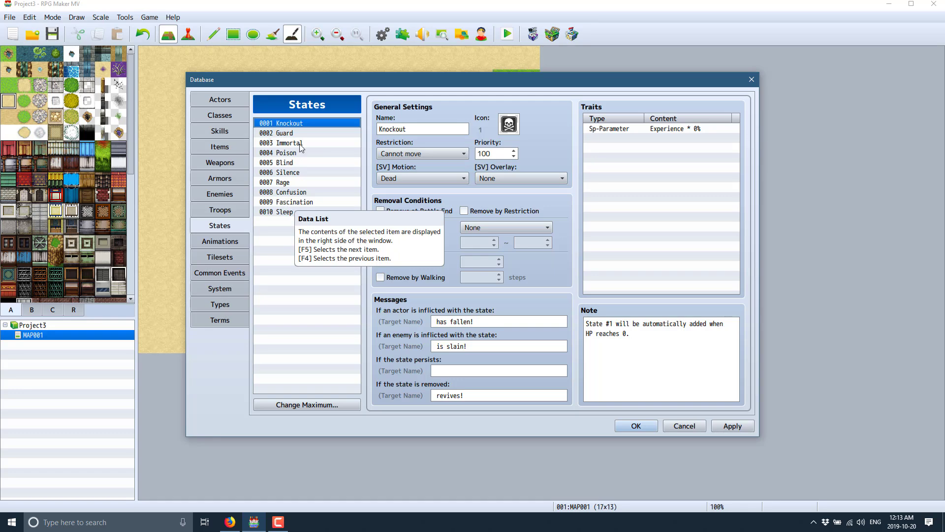
left_click(223, 240)
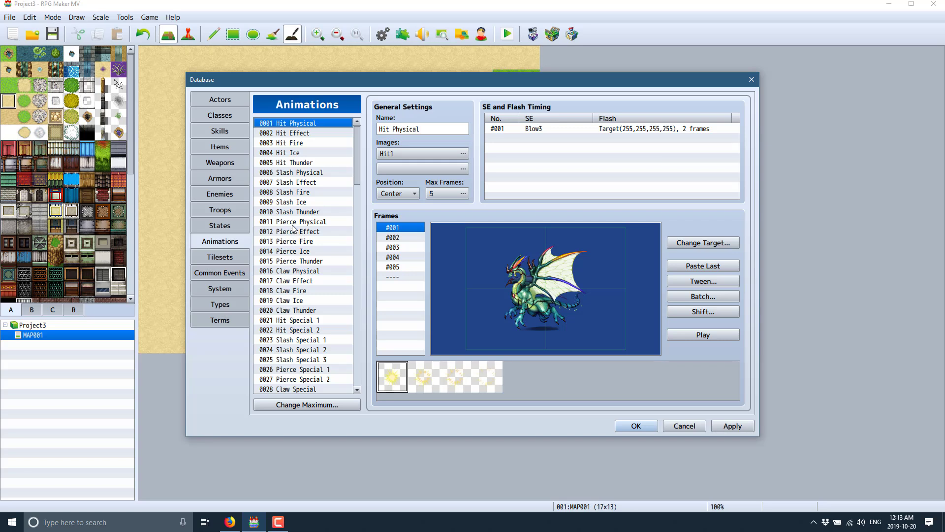
left_click(298, 242)
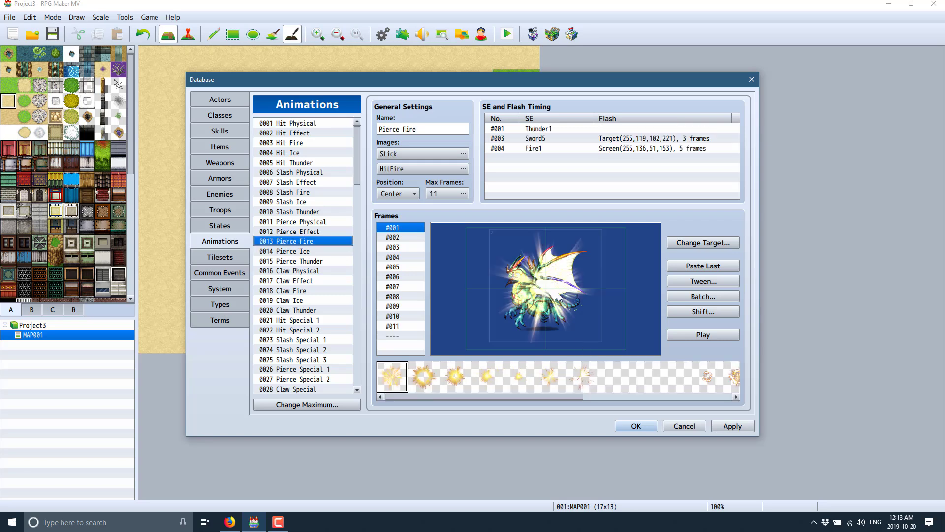
left_click(392, 257)
left_click(390, 277)
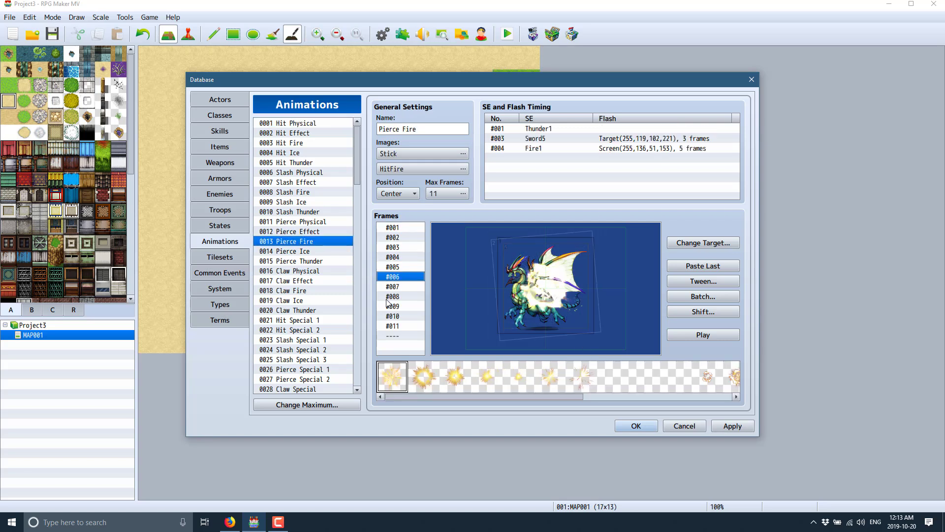
left_click(386, 299)
left_click(388, 309)
left_click(395, 324)
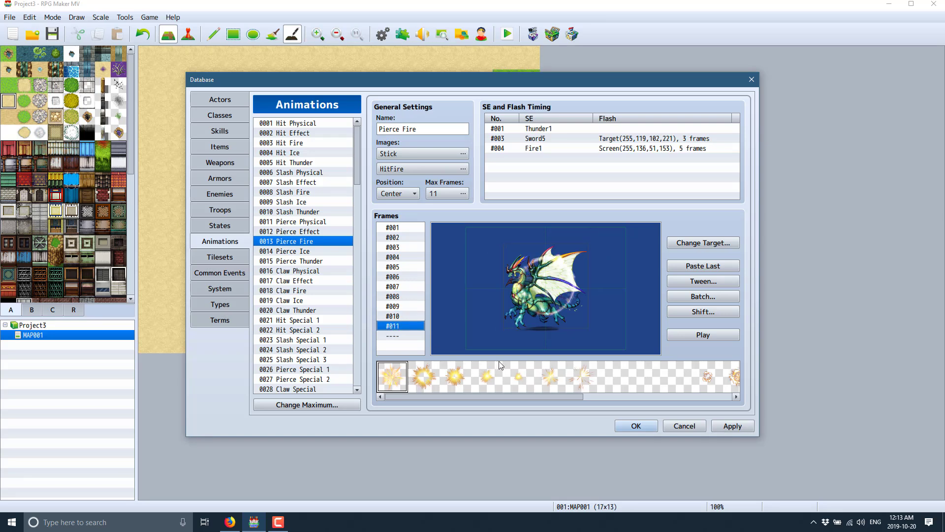
Play previews of the Pierce Fire and Slash Special 2 animations
left_click(713, 333)
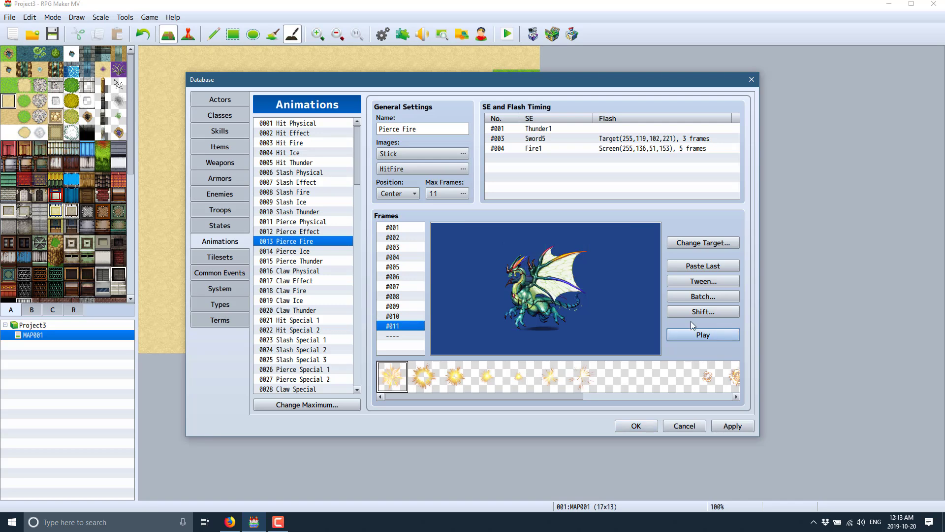
left_click(290, 349)
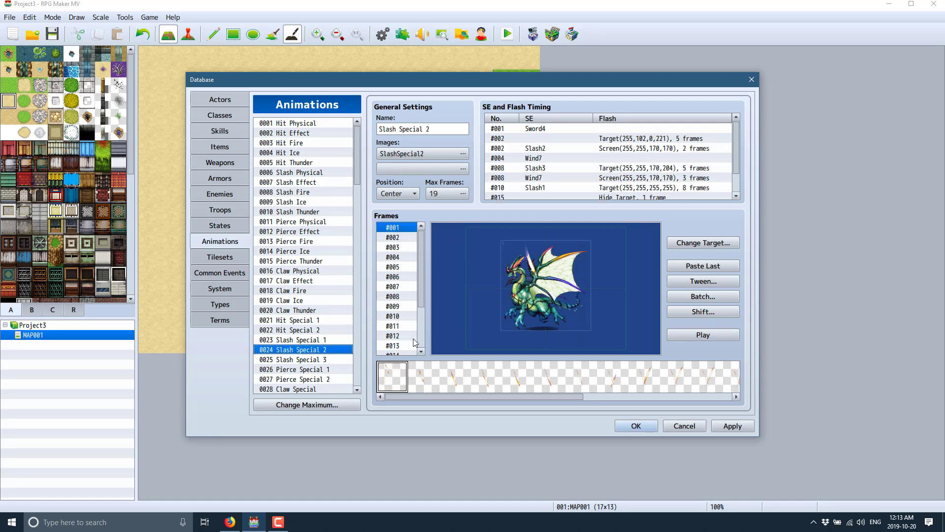
left_click(716, 339)
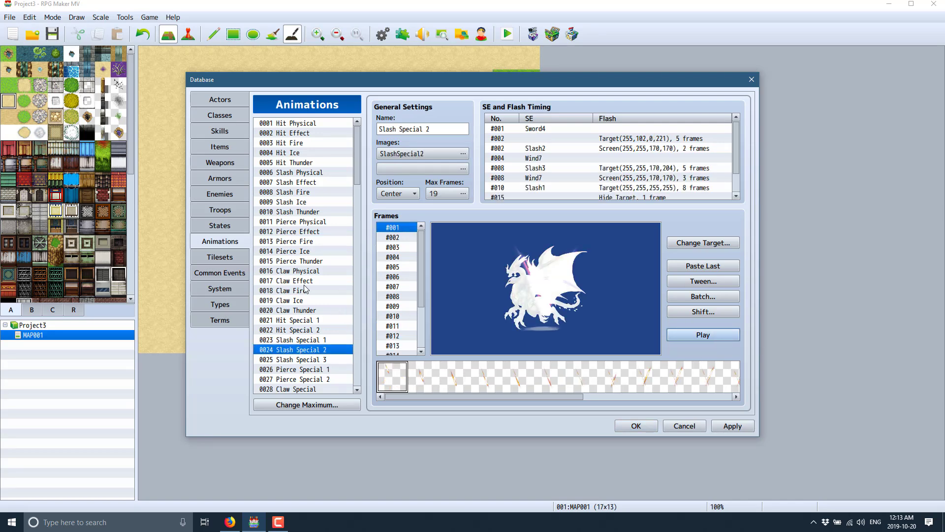
View the tilesets and common events, and look over the event commands available for common event 0001 without adding one
left_click(220, 257)
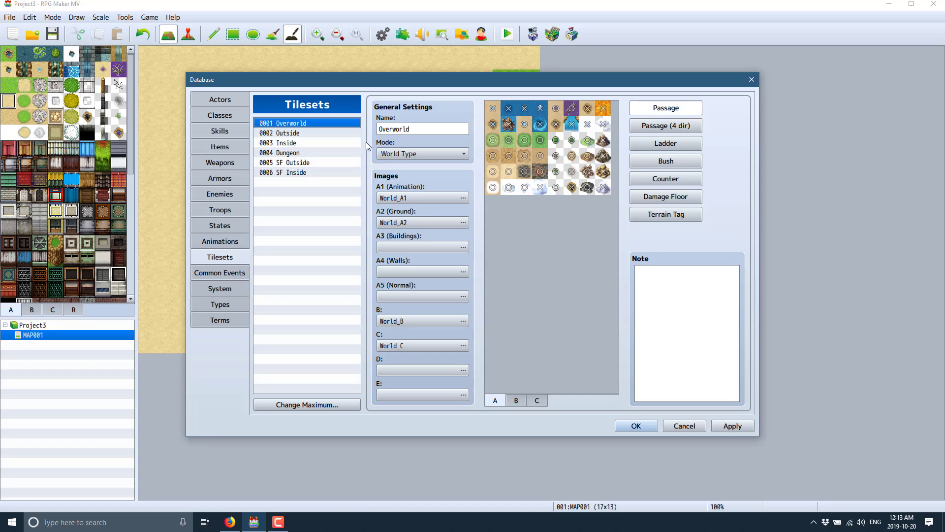
left_click(207, 271)
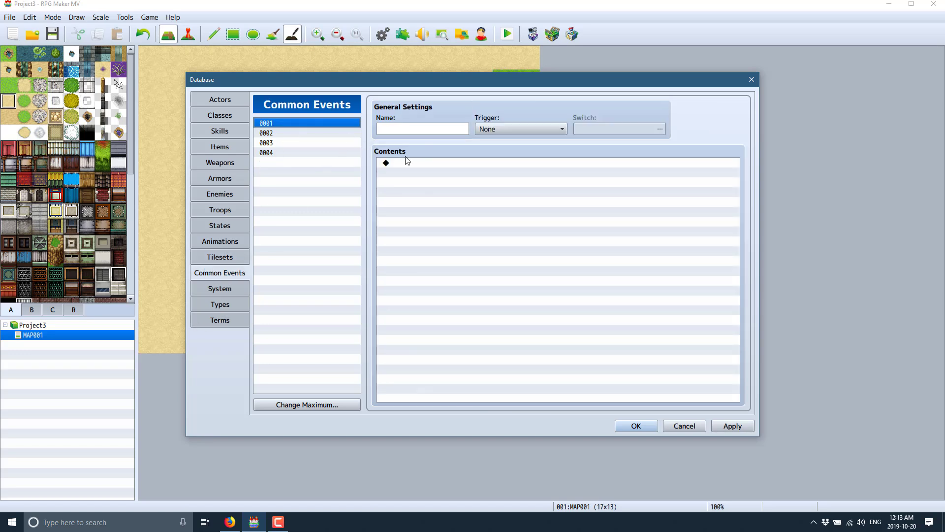
left_click(401, 163)
right_click(401, 163)
left_click(435, 171)
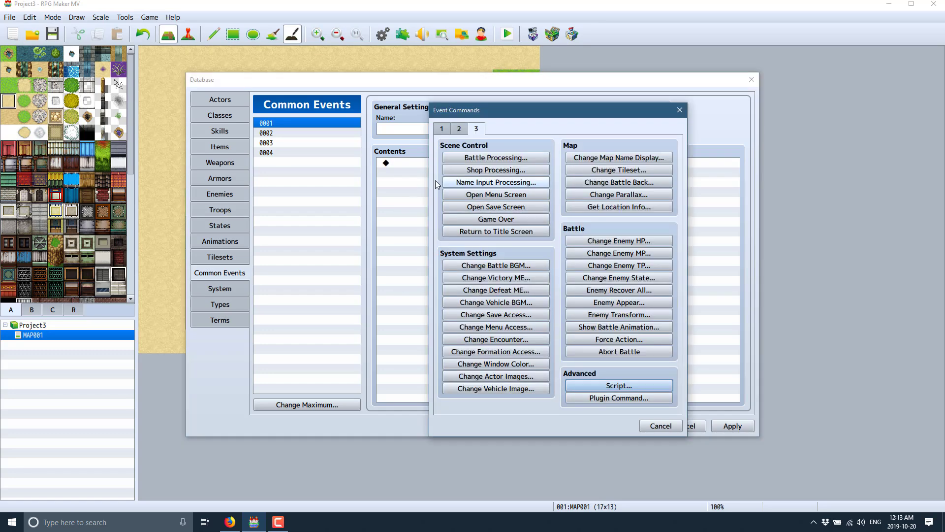
left_click(678, 109)
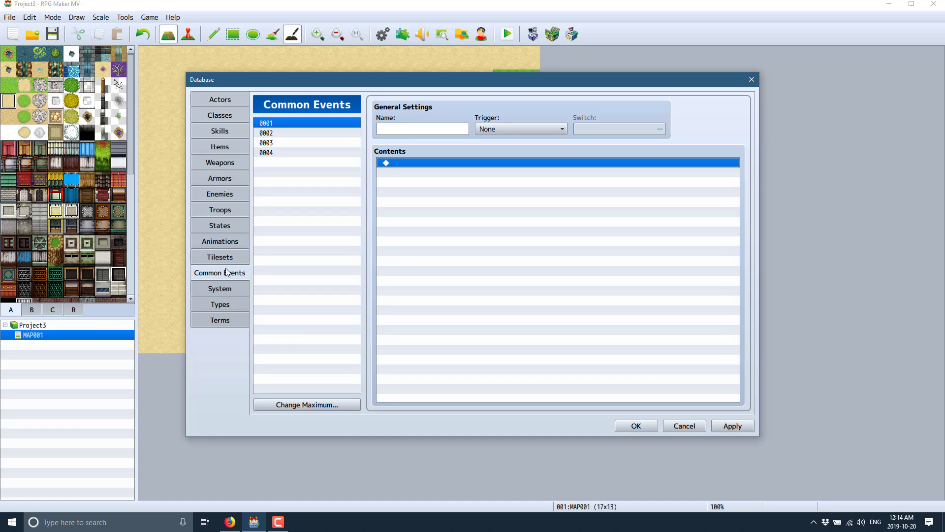
Remove the three undefined "?" actors from the starting party in the system settings
left_click(217, 288)
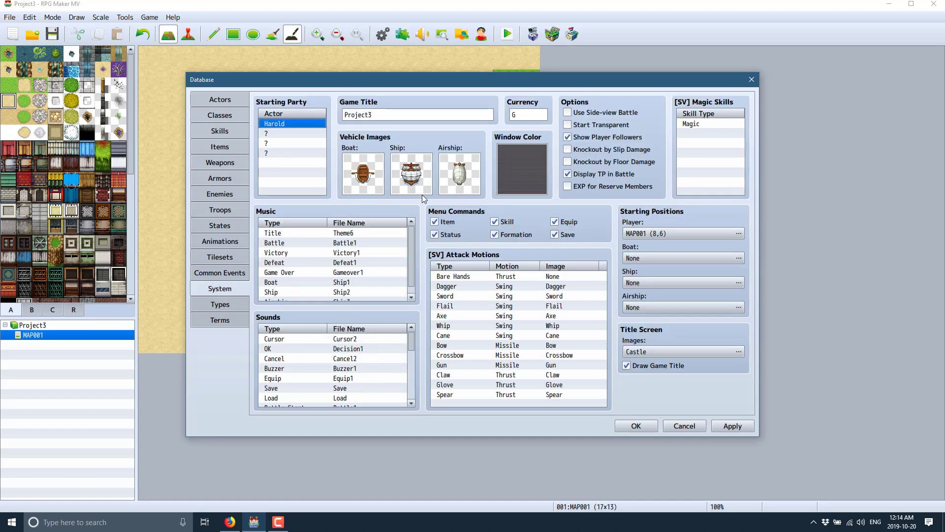
left_click(286, 134)
right_click(286, 137)
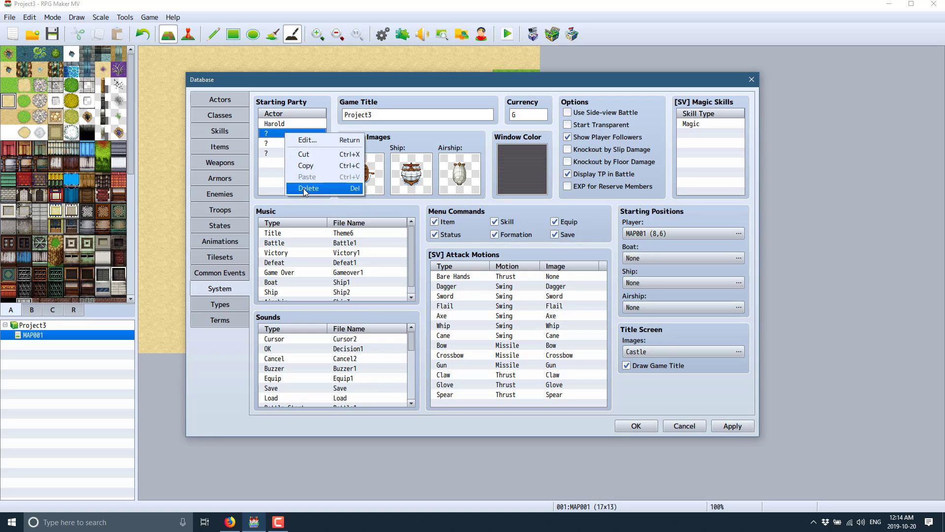
left_click(304, 188)
right_click(293, 134)
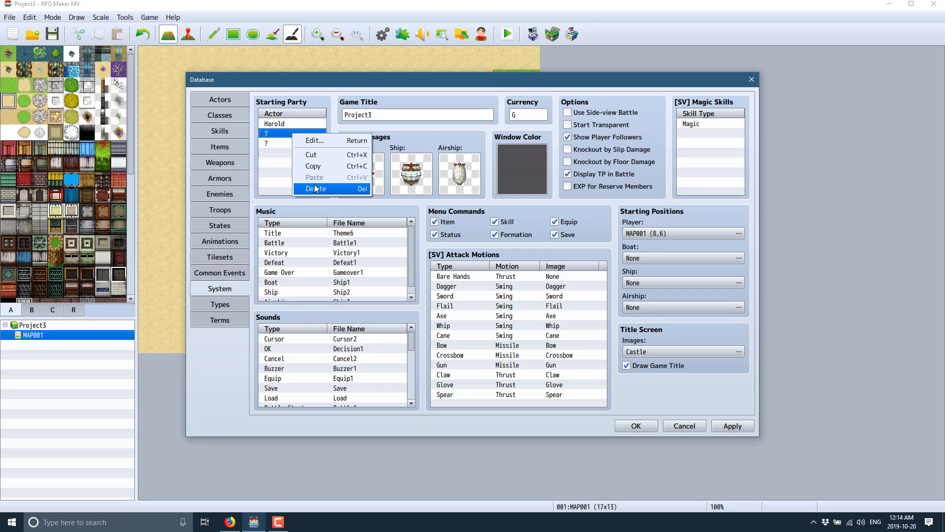
left_click(310, 188)
right_click(286, 136)
left_click(309, 189)
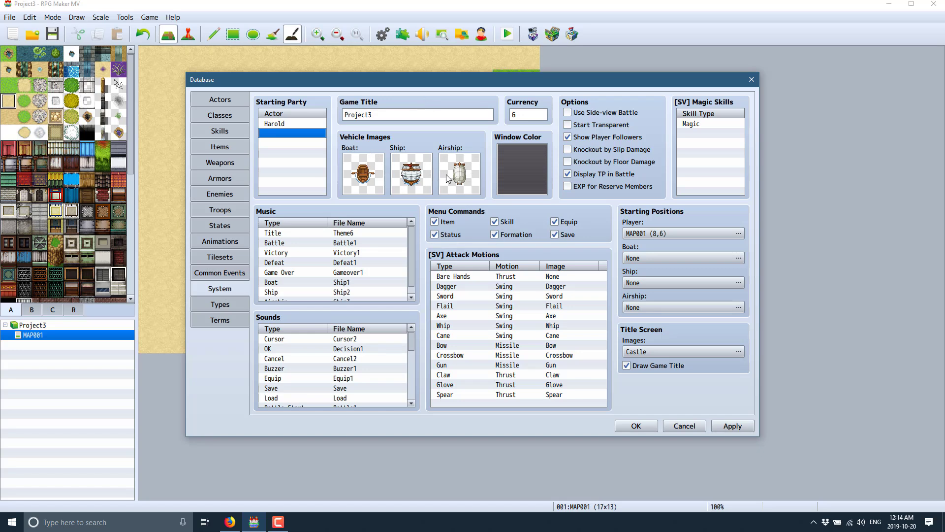
Enable side-view battle in the system options and apply the database changes
left_click(568, 111)
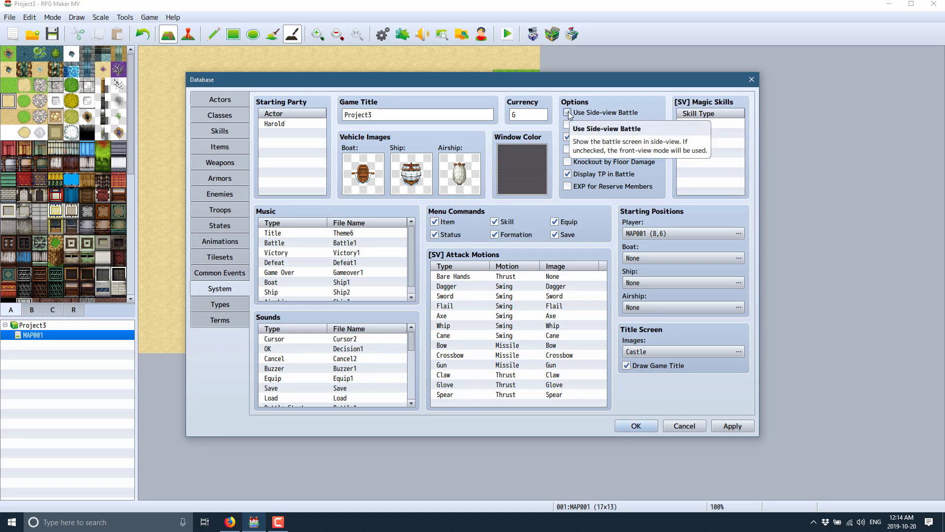
left_click(739, 425)
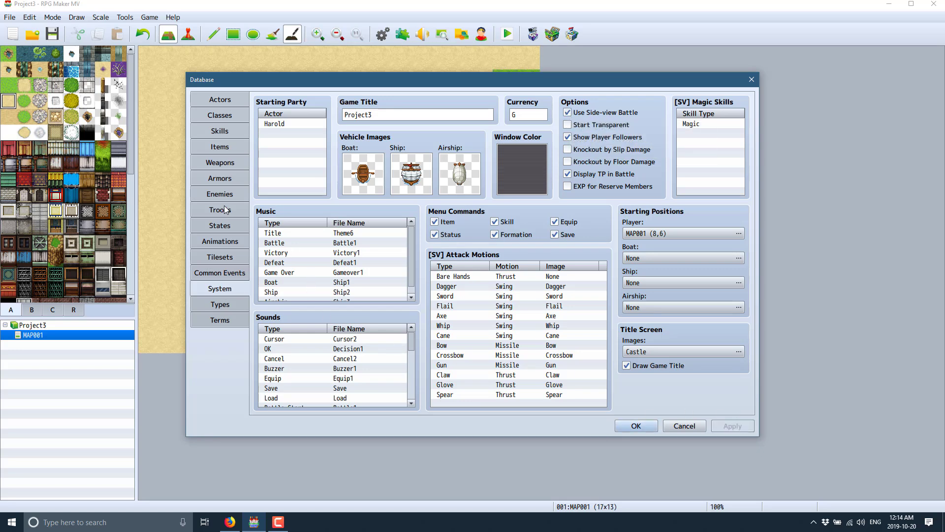
Run a battle test of the Minotaur troop with actor 0001 at level 1 to view the side-view battle, and close it
left_click(245, 194)
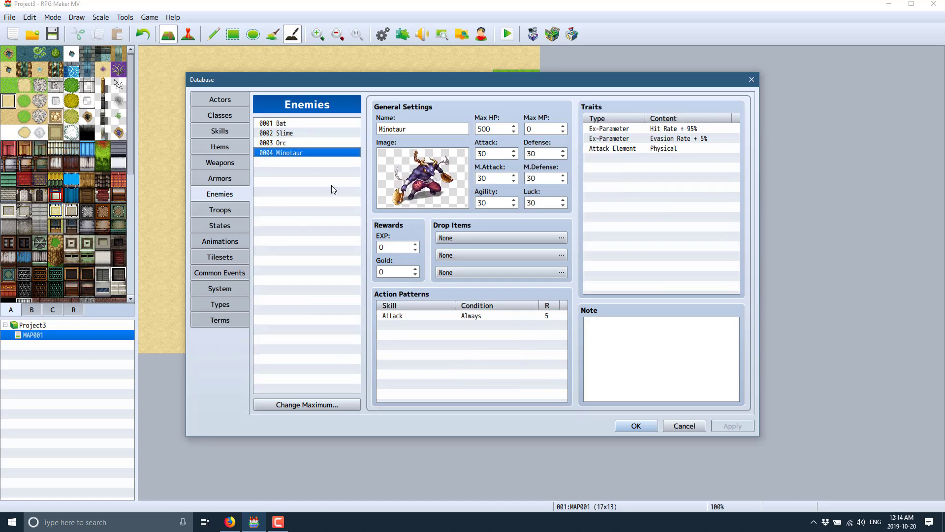
left_click(212, 211)
left_click(648, 129)
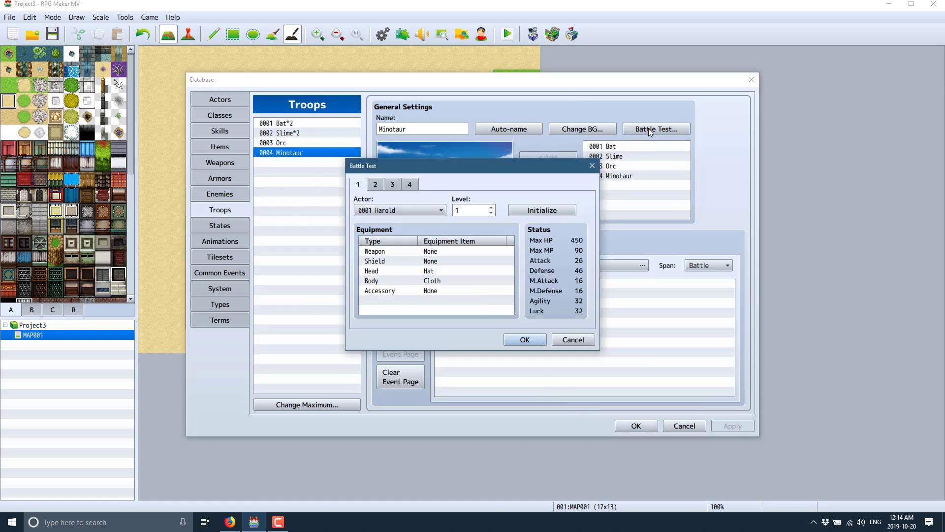
left_click(526, 337)
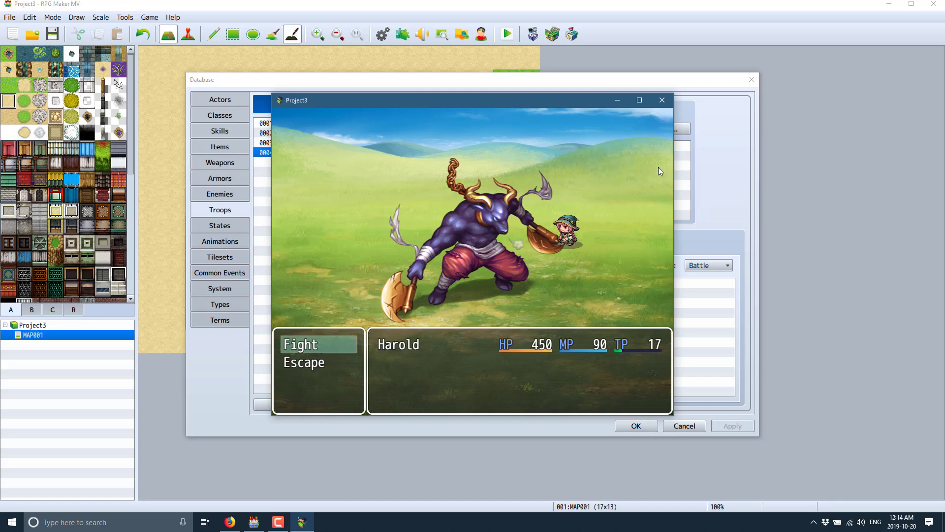
left_click(659, 101)
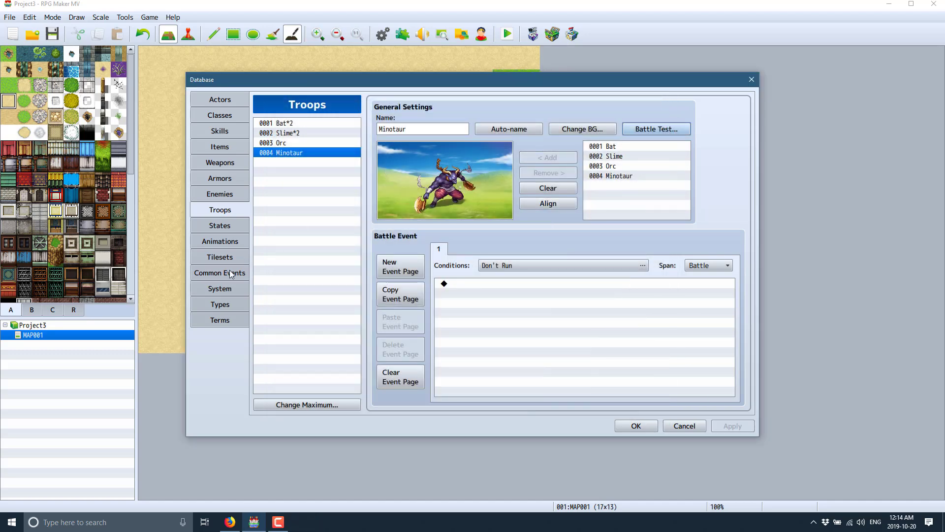
Examine the database's system settings, its element, skill and equipment types, and its terms
left_click(220, 288)
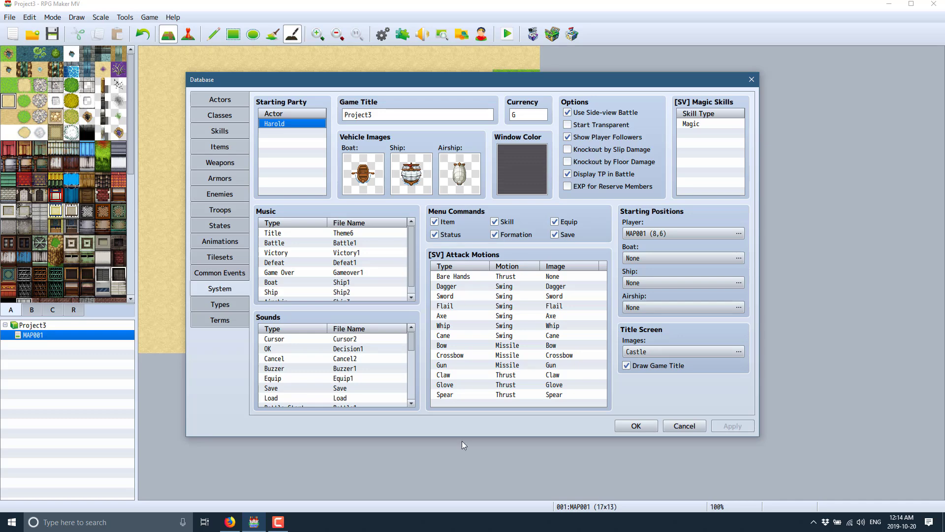
left_click(220, 304)
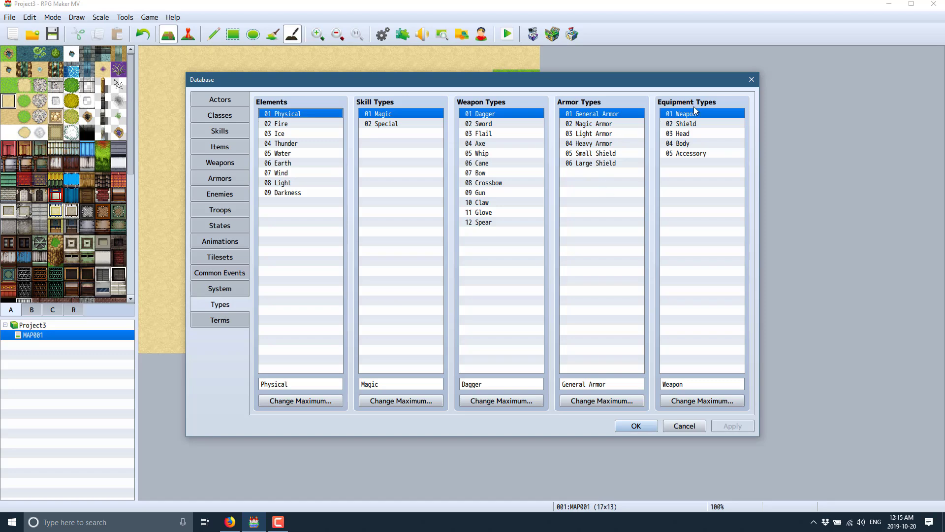
left_click(213, 323)
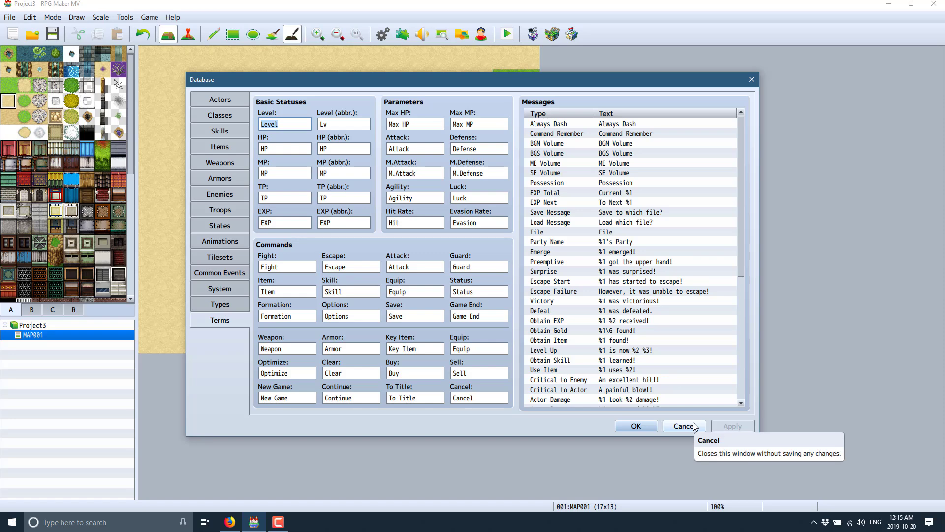
Review the earlier database categories back to the actors, and close the database
left_click(220, 241)
left_click(219, 210)
left_click(220, 194)
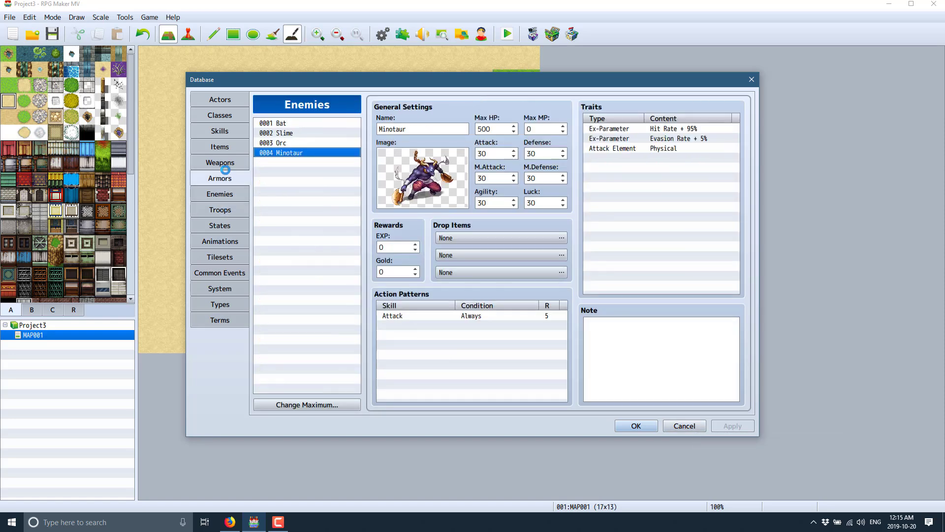
left_click(219, 178)
left_click(219, 147)
left_click(229, 131)
left_click(219, 115)
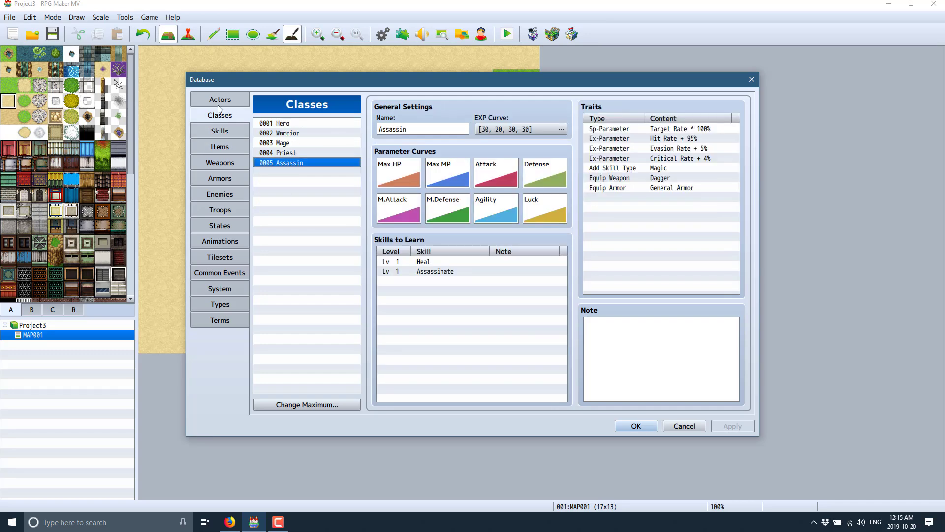
left_click(219, 101)
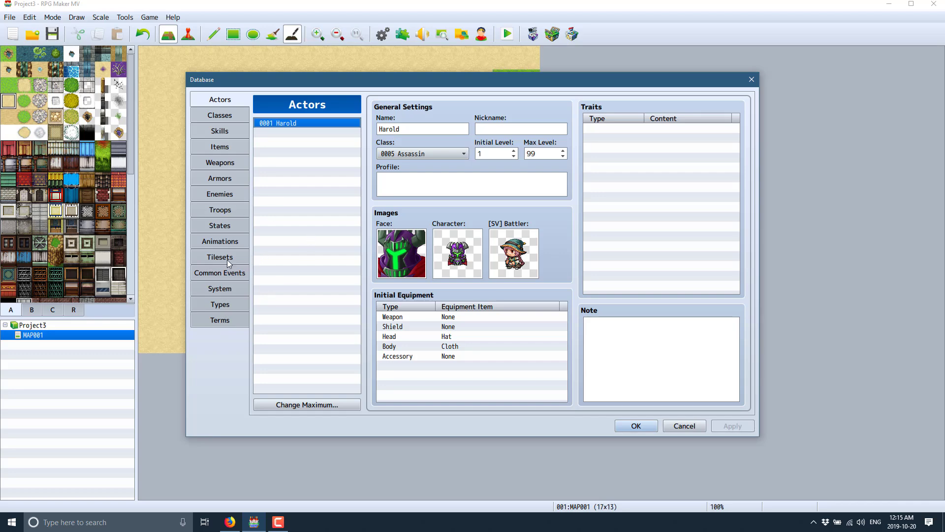
left_click(682, 424)
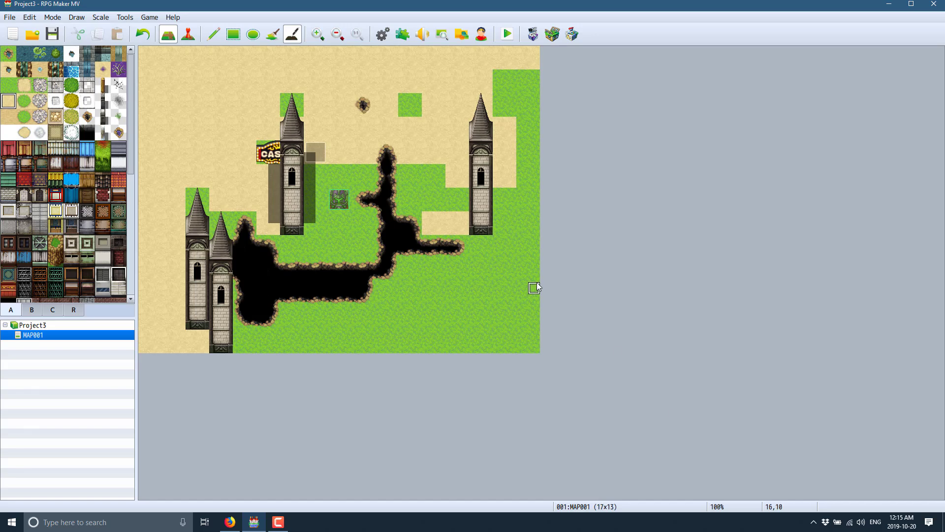
Look over the available add-on tools, and switch to Firefox to view the Humble Bundle's $50 tier with MADO, SAKAN and GENE
left_click(127, 21)
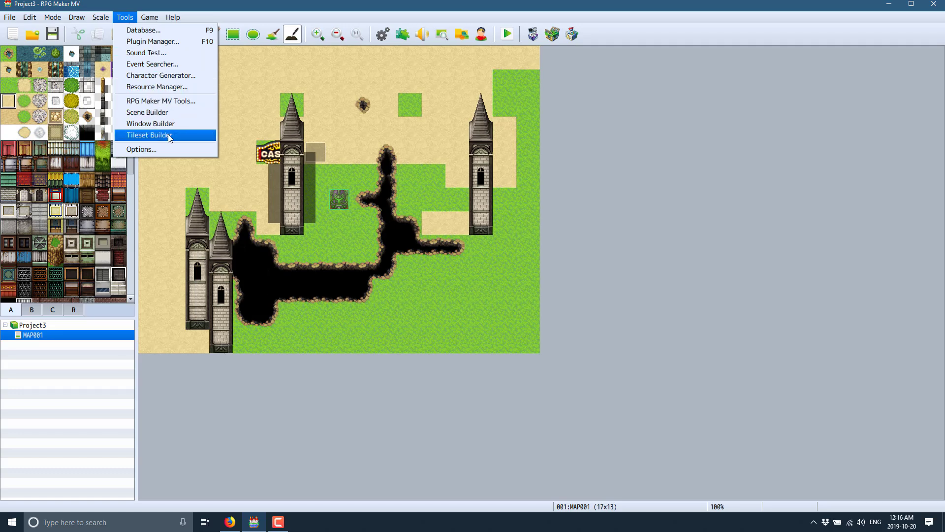
key("alt+Tab")
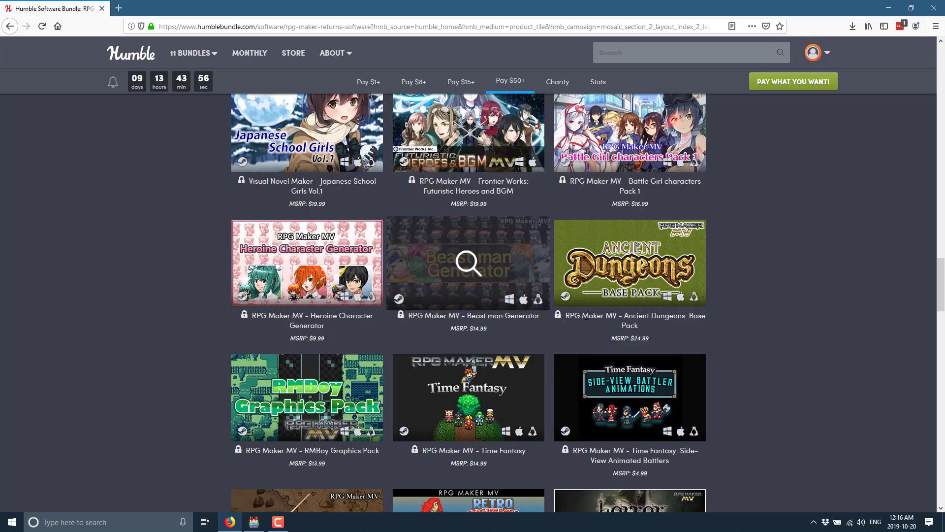
scroll(586, 314, "up", 6)
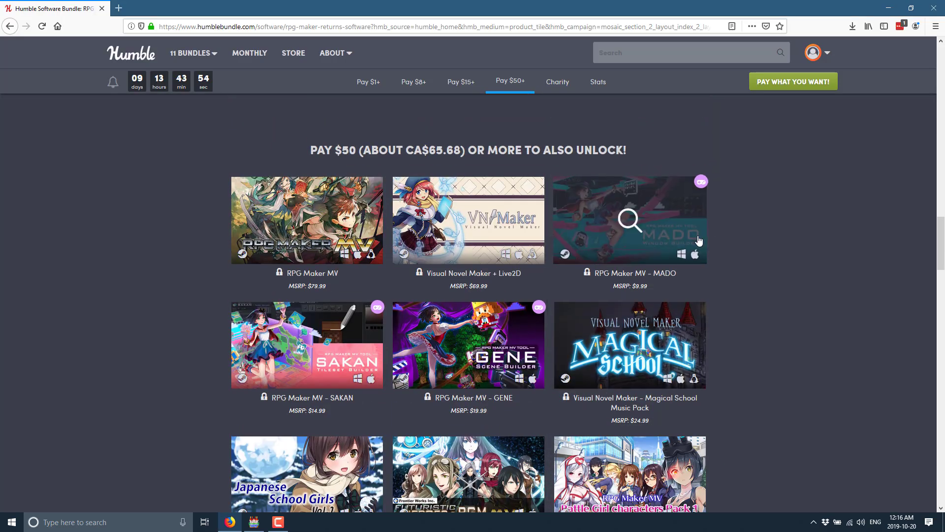
Switch back to RPG Maker MV and launch the Scene Builder
key("alt+Tab")
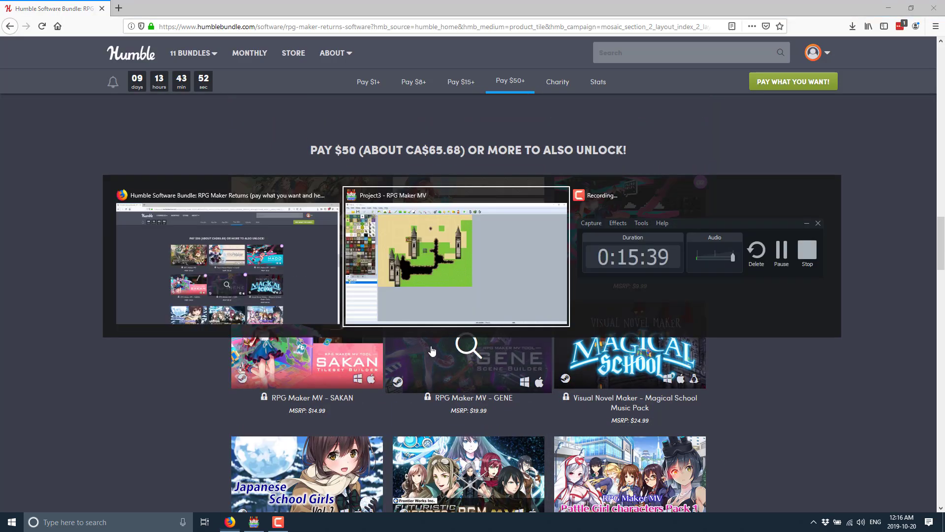
left_click(124, 17)
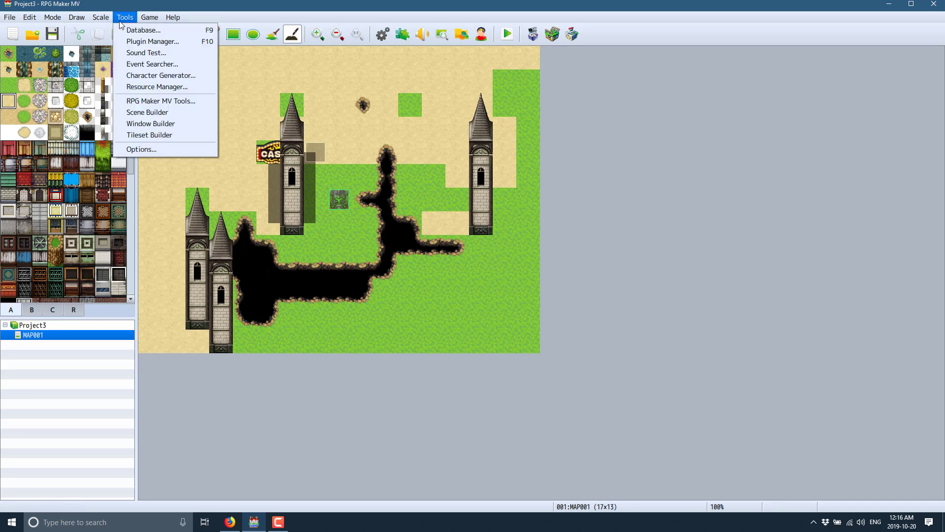
left_click(148, 112)
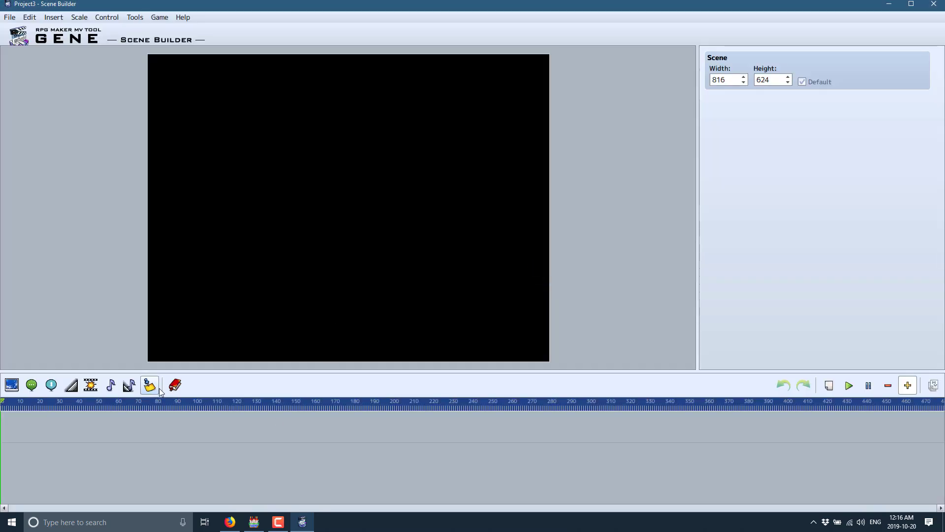
Open the MV project file Game.rpgproject from the Project3 folder
left_click(10, 18)
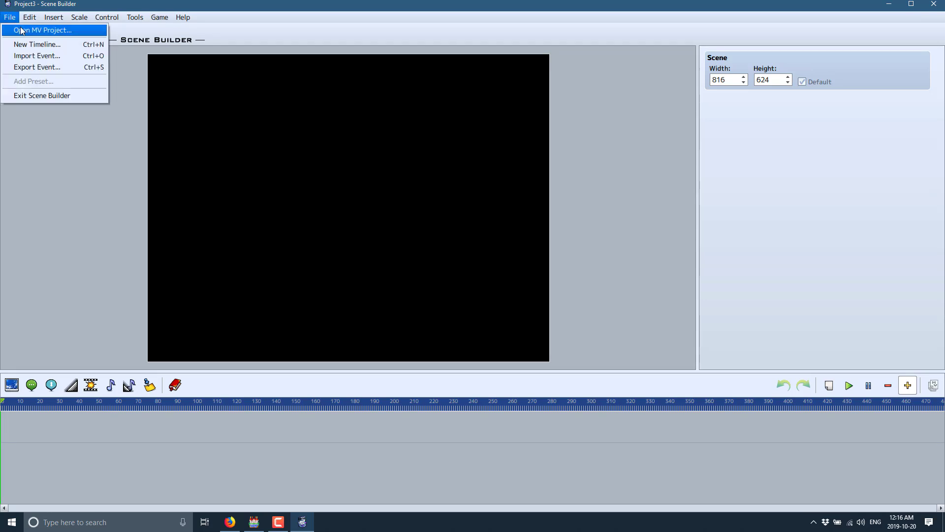
left_click(18, 30)
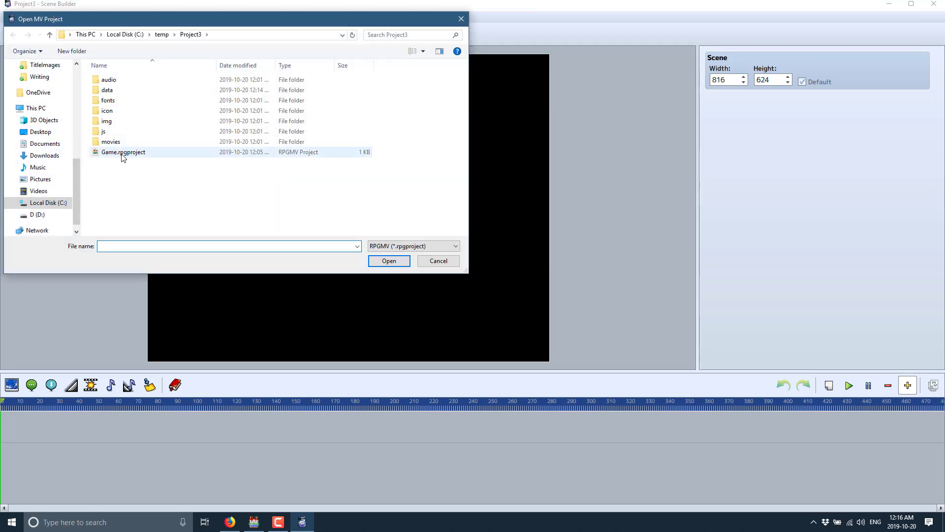
double_click(121, 152)
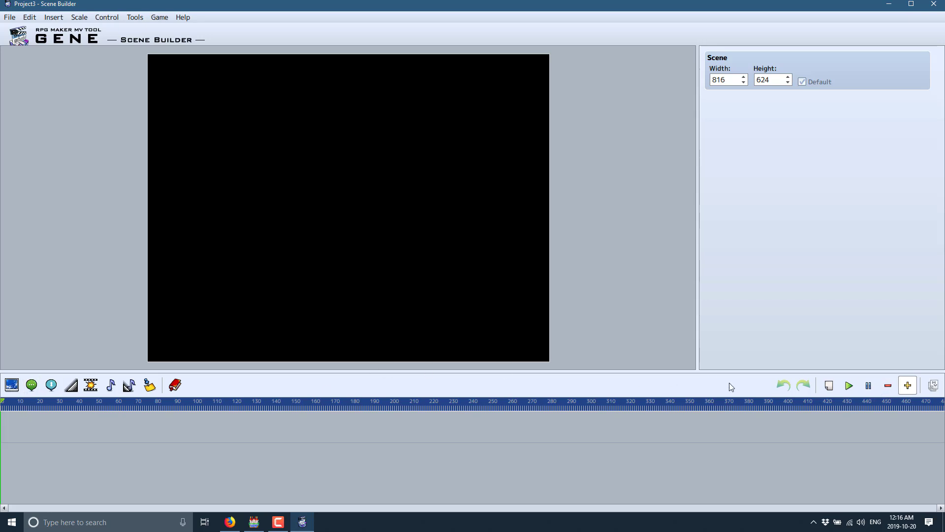
Add two layers to the timeline and make the first layer active
left_click(830, 388)
left_click(125, 426)
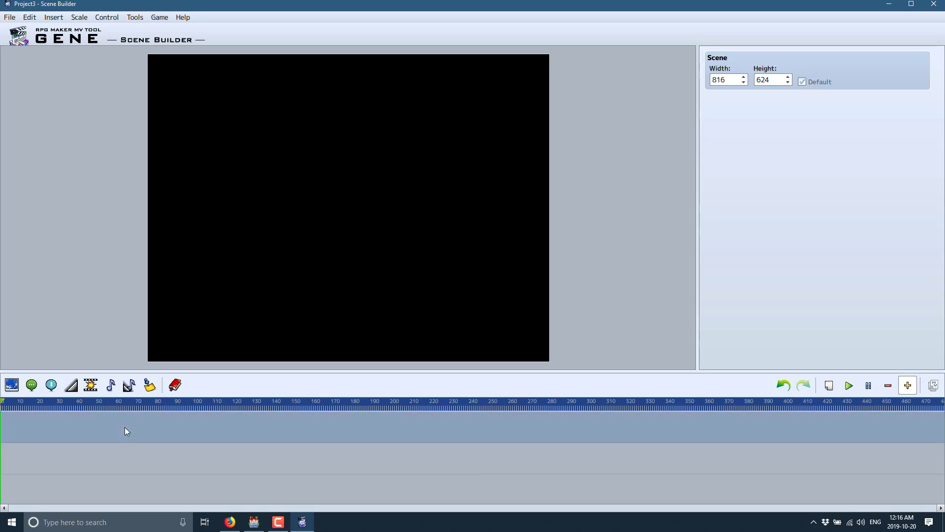
left_click(828, 387)
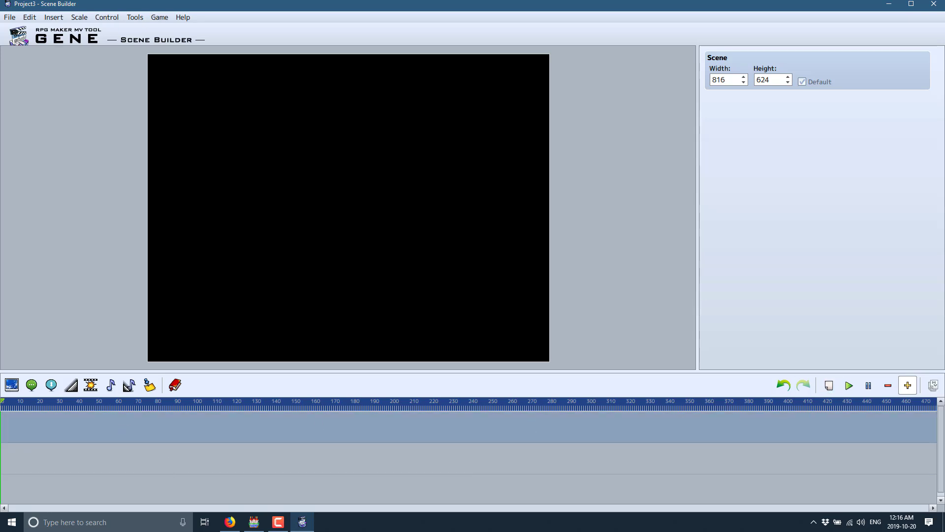
Insert a message event in the first layer and give it the second portrait of the Evil face set
left_click(31, 387)
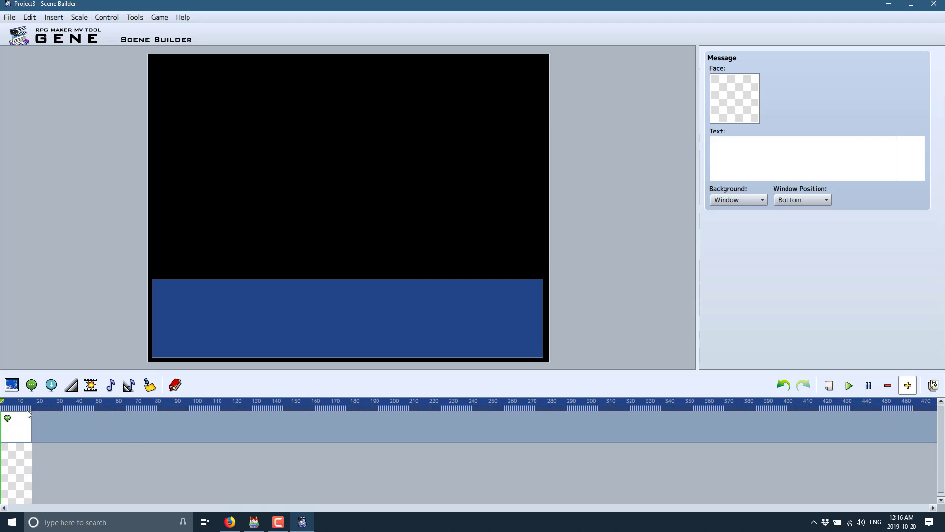
left_click(738, 97)
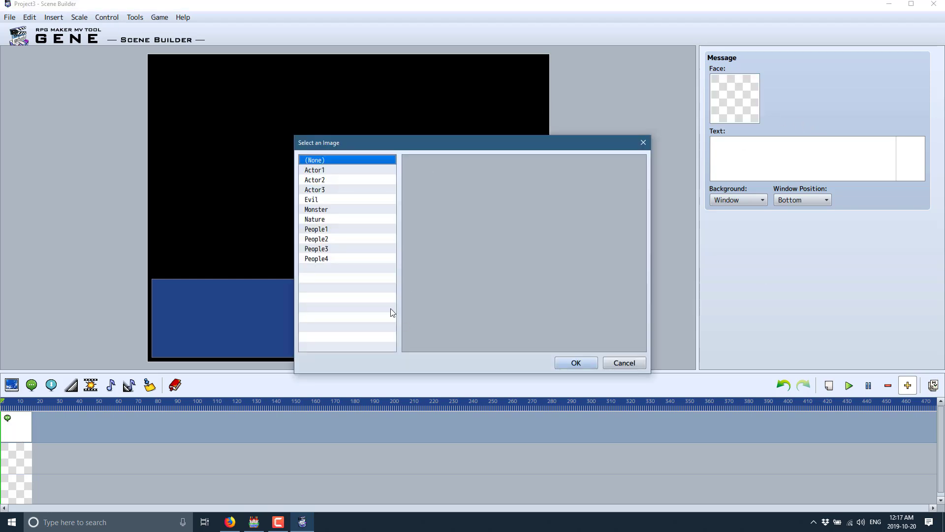
left_click(311, 209)
left_click(313, 200)
left_click(321, 188)
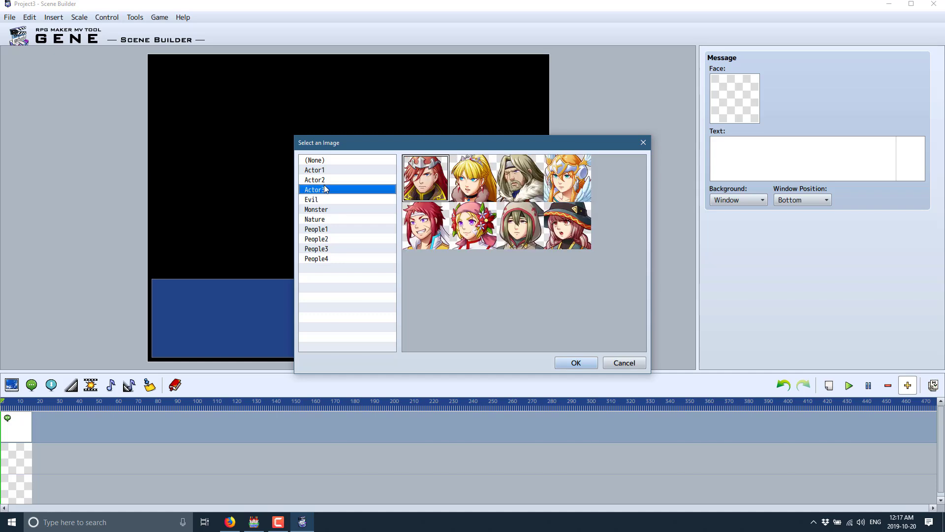
left_click(319, 196)
double_click(475, 182)
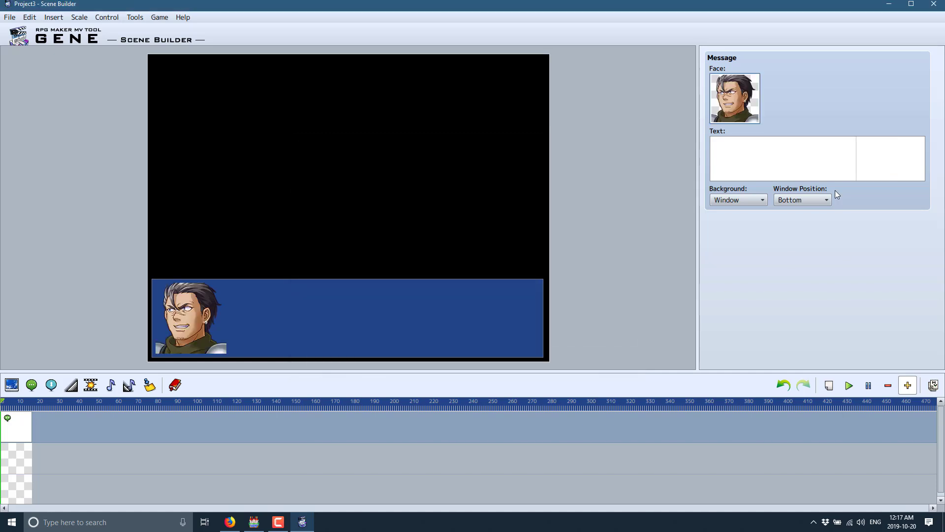
Enter "Muhahahahaha, Im gonna kill you sucka" as the message text
left_click(786, 151)
type("Muhaha")
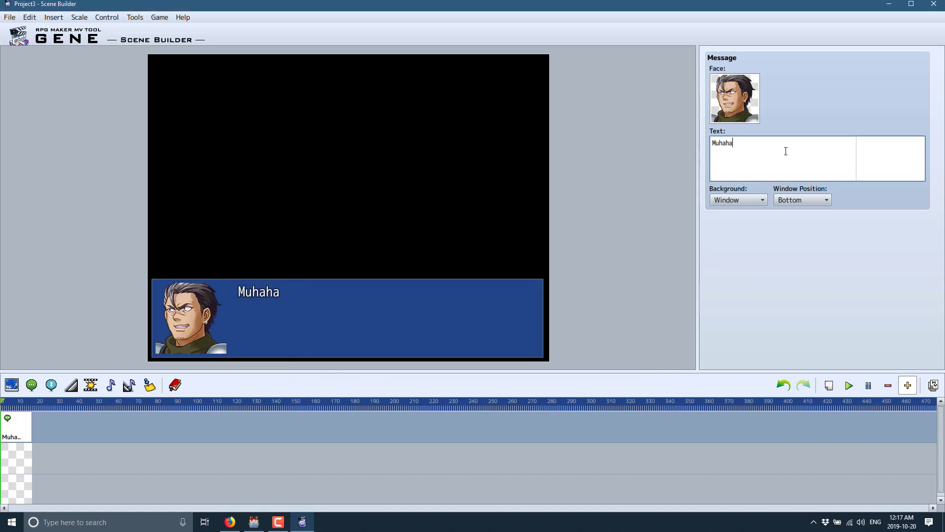
type("hahaha, Im")
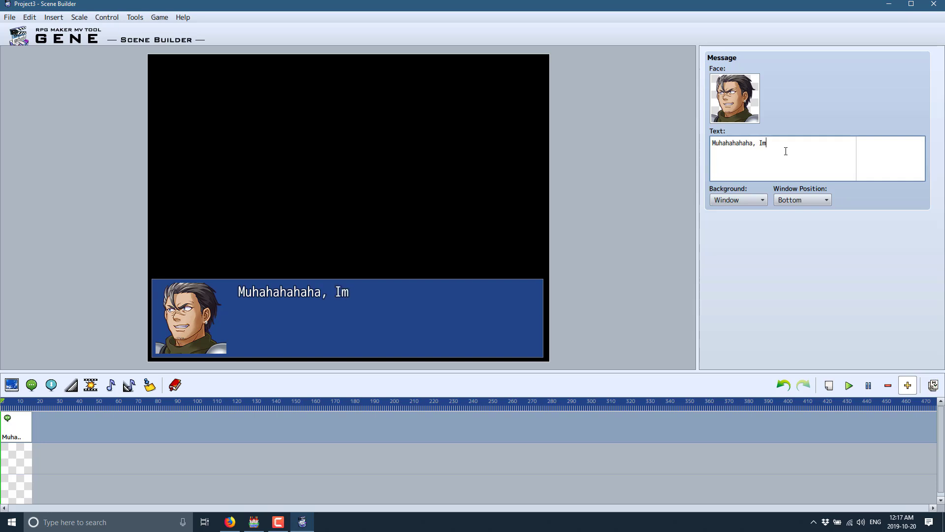
type(" gonna kill y")
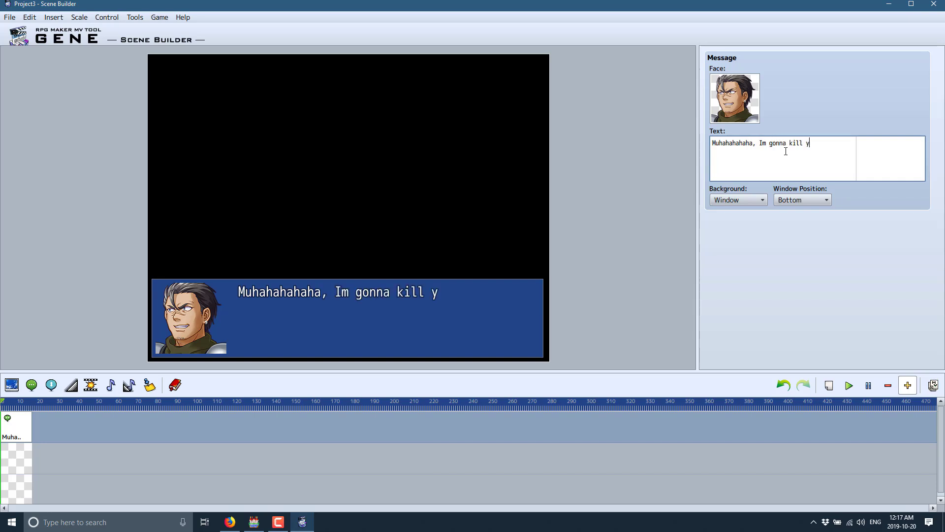
type("ou sucka")
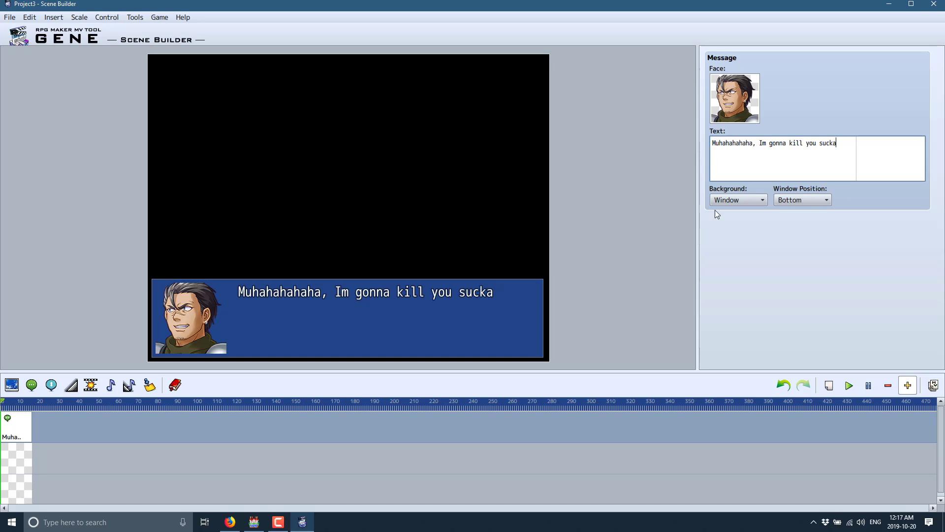
Try other window positions for the message, including Middle, and set it back to Bottom
left_click(797, 198)
left_click(801, 212)
left_click(803, 202)
left_click(799, 222)
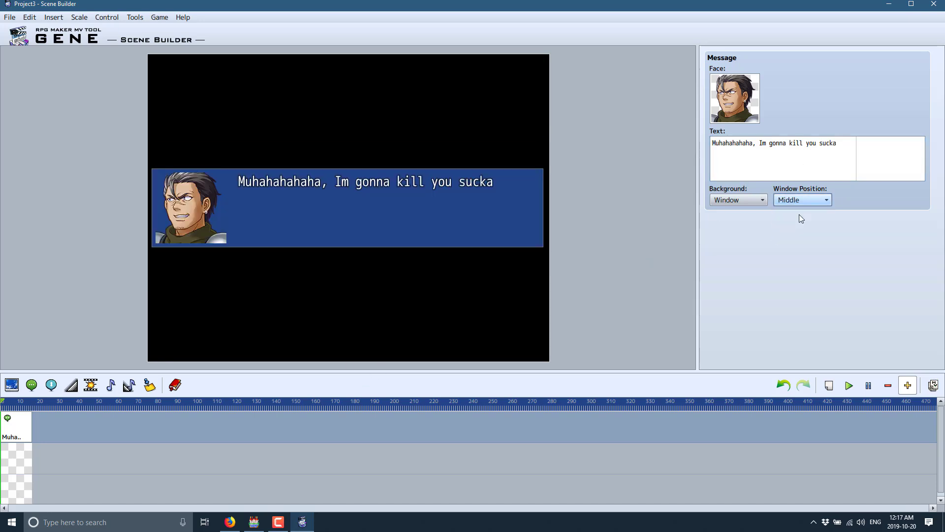
left_click(802, 199)
left_click(800, 230)
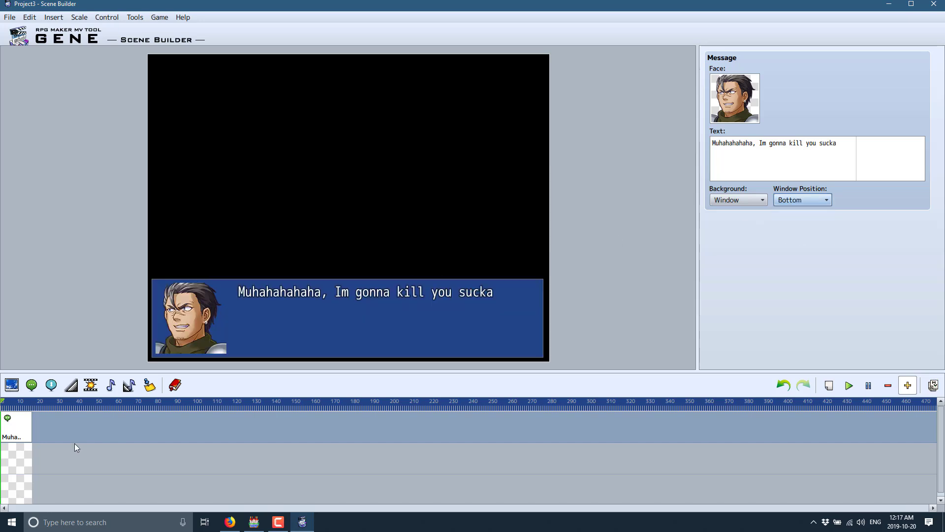
Insert another message event ahead of the first one, with the text "Who are you?"
left_click(38, 390)
left_click(46, 423)
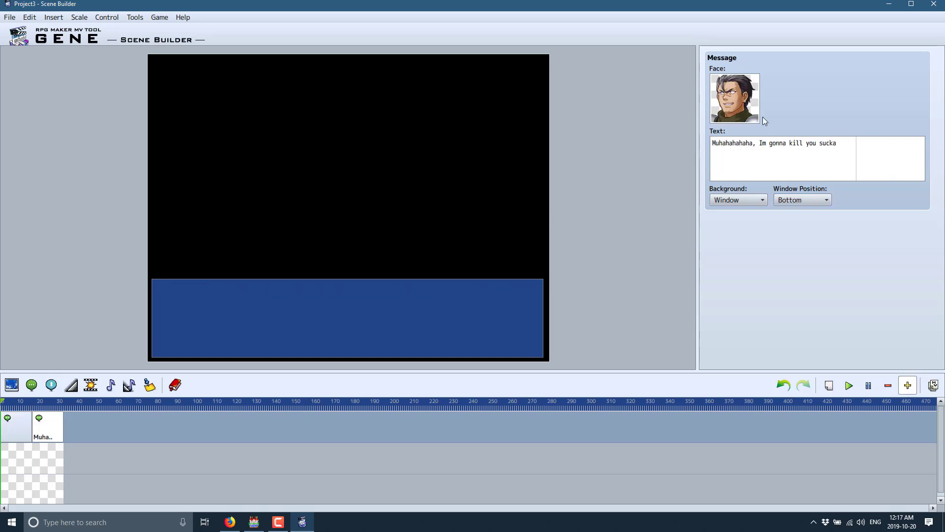
left_click(15, 428)
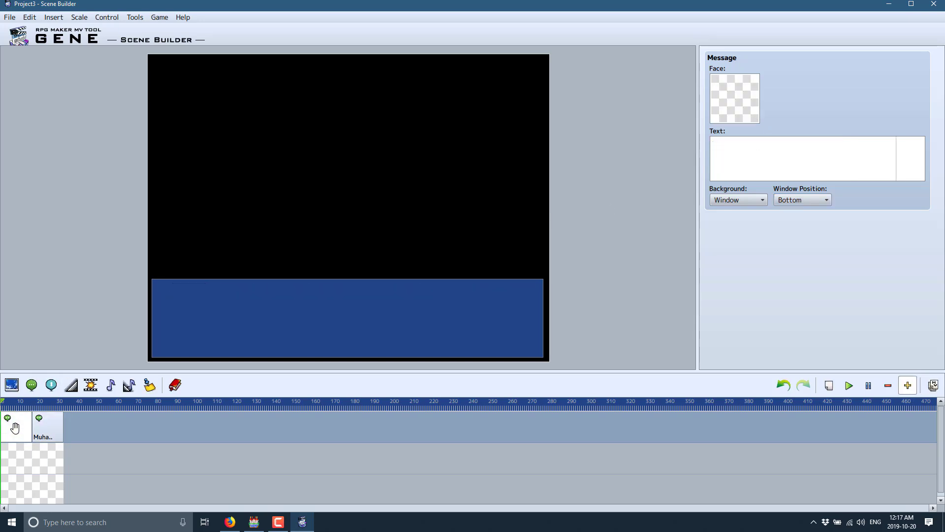
left_click(743, 148)
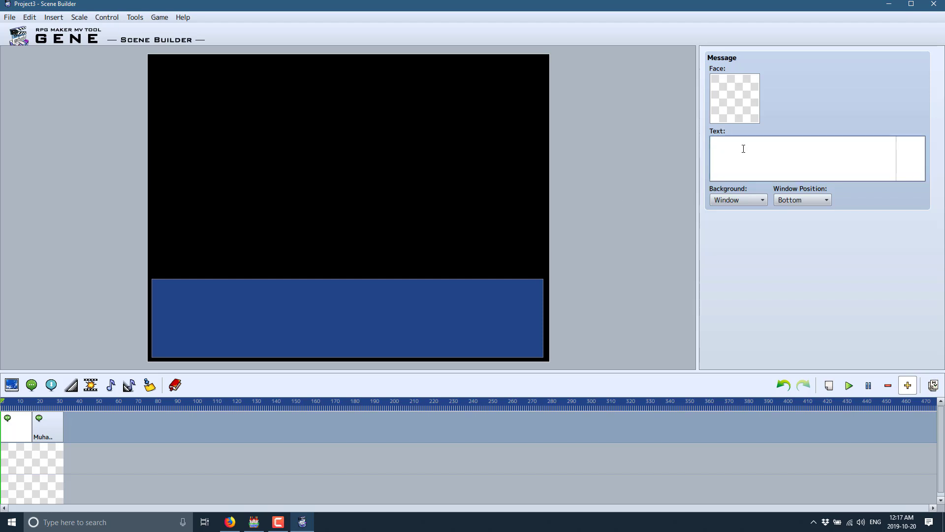
type("Who are yo")
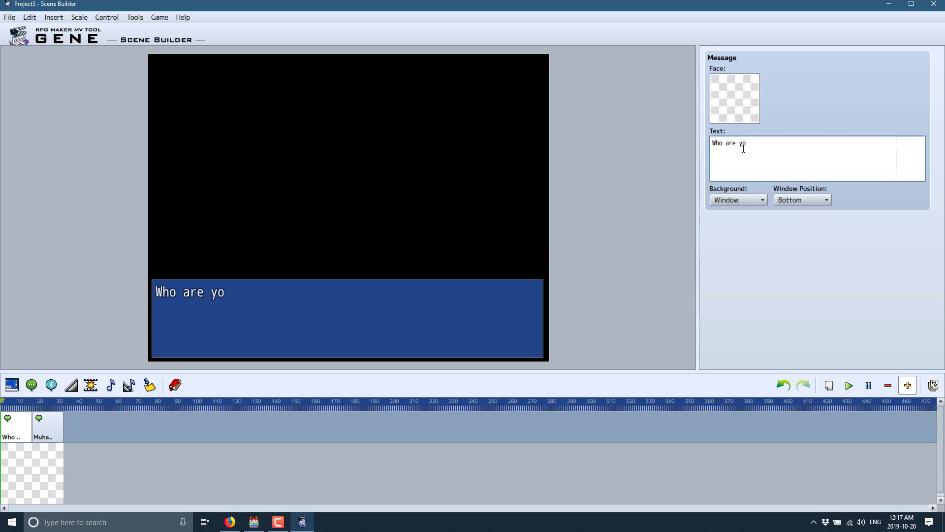
type("u ?")
Give the "Who are you?" message the first portrait of the Actor1 face set, and play the scene
left_click(726, 112)
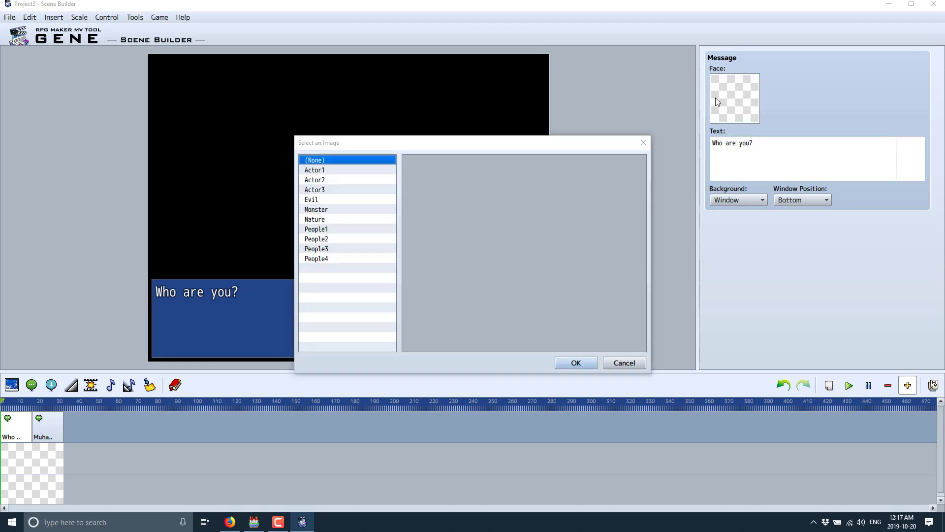
left_click(328, 171)
double_click(428, 187)
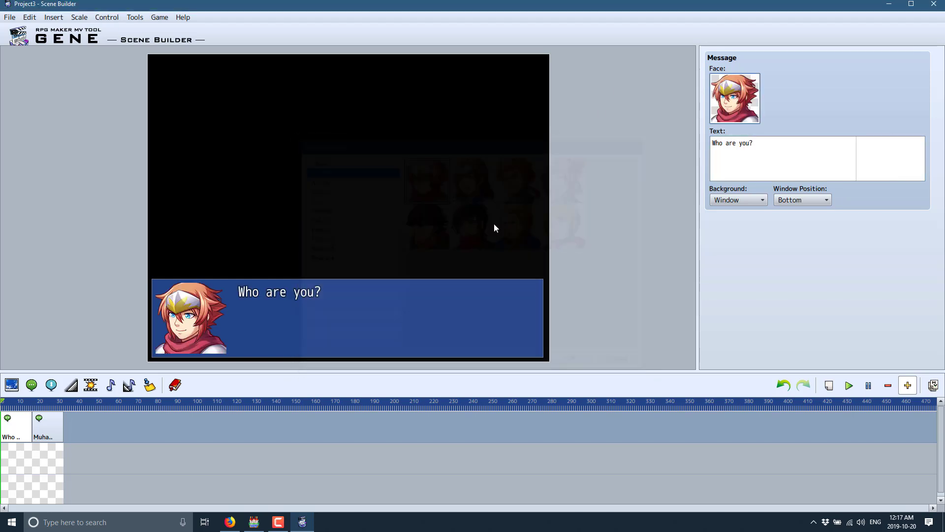
left_click(849, 385)
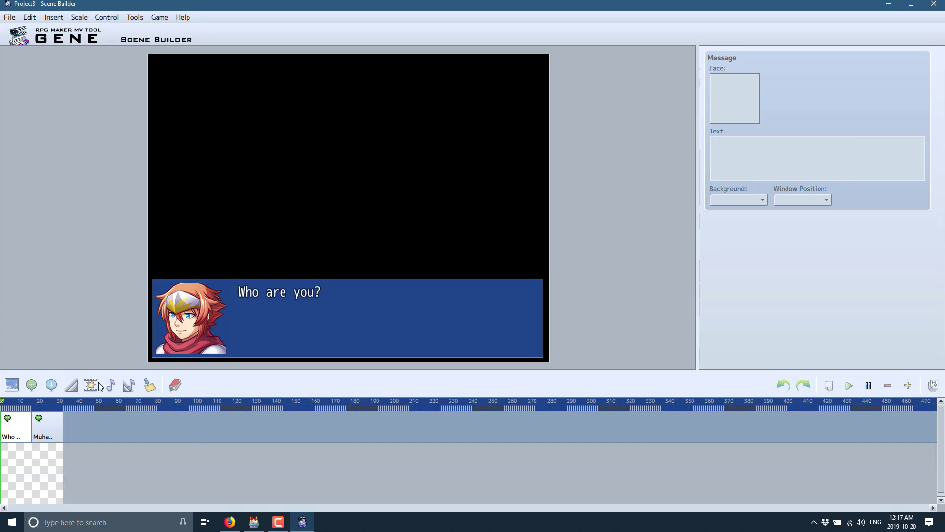
Insert an audio event in the second layer that plays the BGM track Castle2
left_click(81, 453)
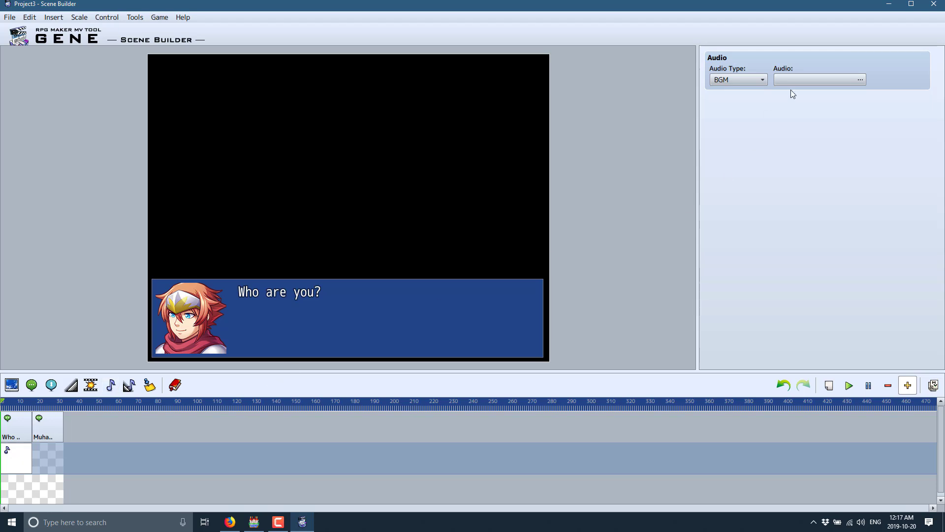
left_click(800, 79)
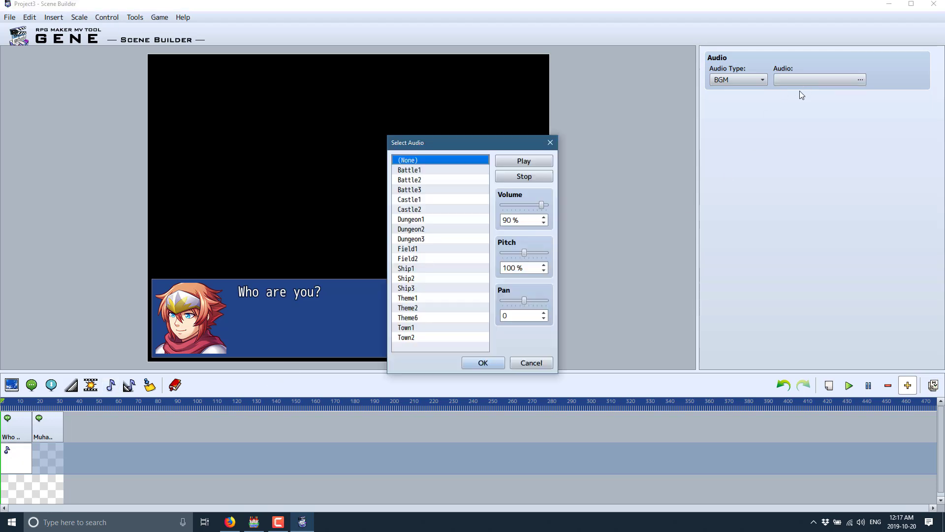
left_click(415, 210)
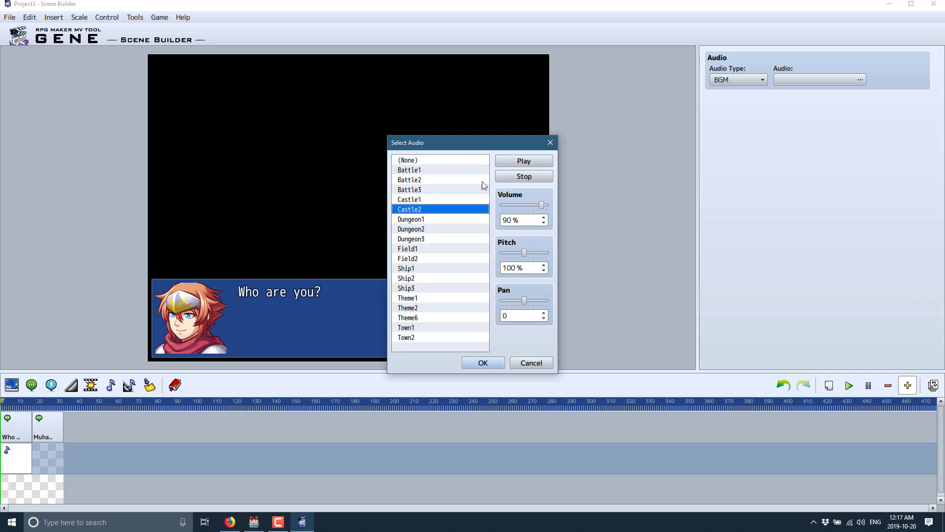
left_click(477, 365)
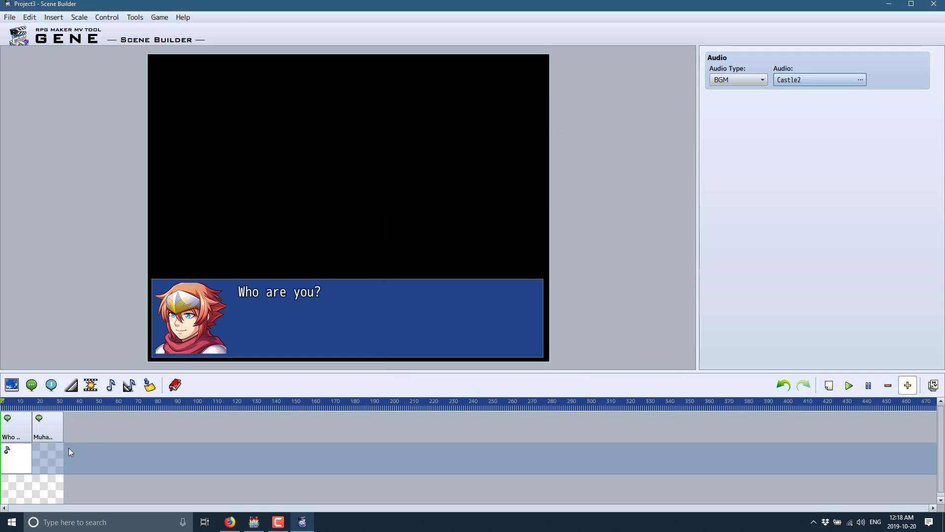
Insert a BGM fade-out event in the first layer, placed after both messages at about frame 50, with the messages shifted earlier
left_click(59, 422)
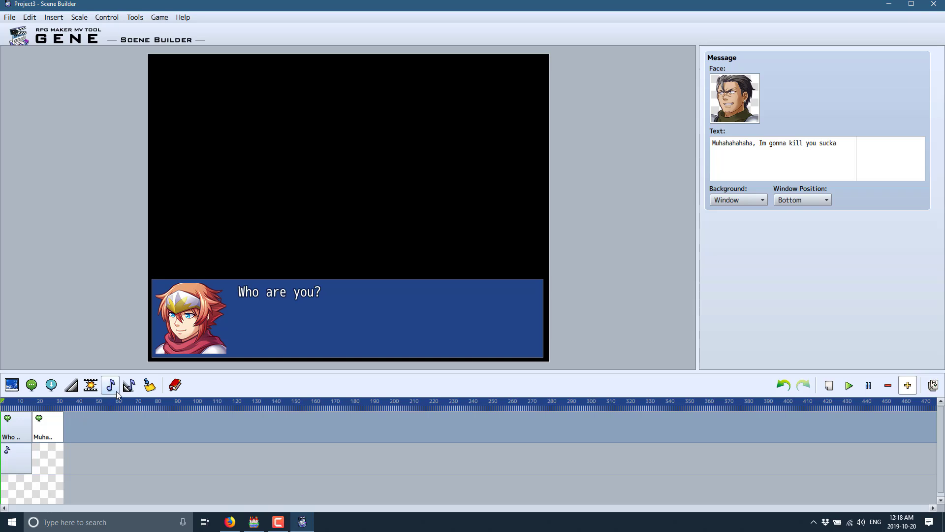
left_click(129, 386)
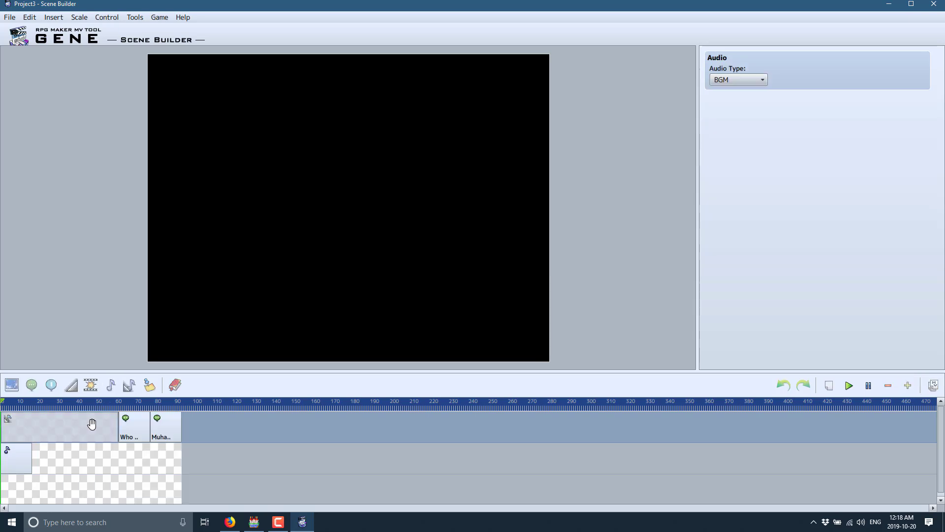
left_click_drag(91, 422, 257, 426)
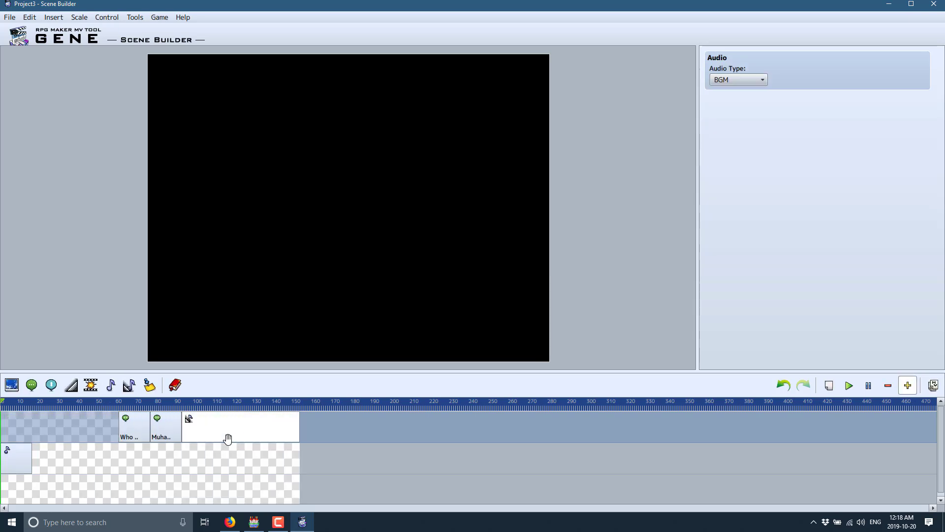
left_click_drag(137, 422, 78, 425)
left_click_drag(202, 422, 123, 427)
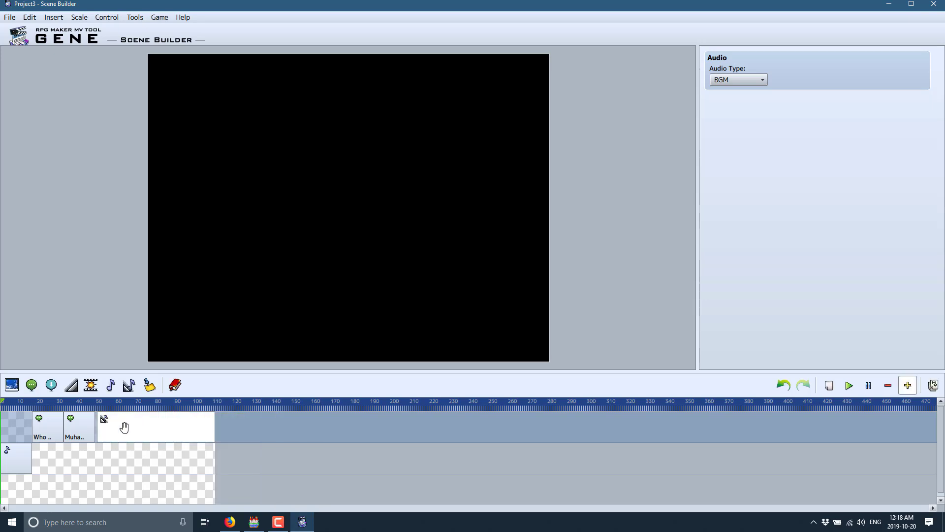
left_click(764, 82)
left_click(753, 88)
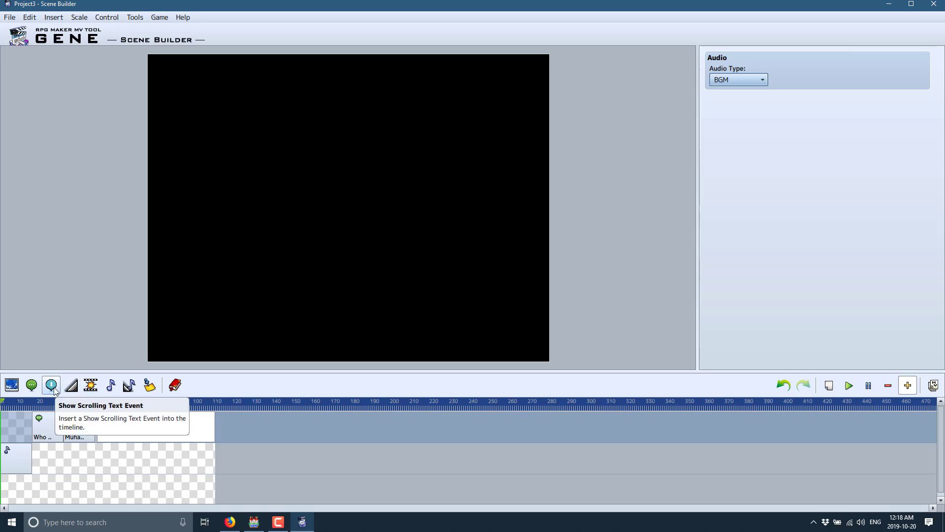
Insert a picture event after the audio fade-out, at about frame 156, and check the available images without choosing one
left_click(11, 385)
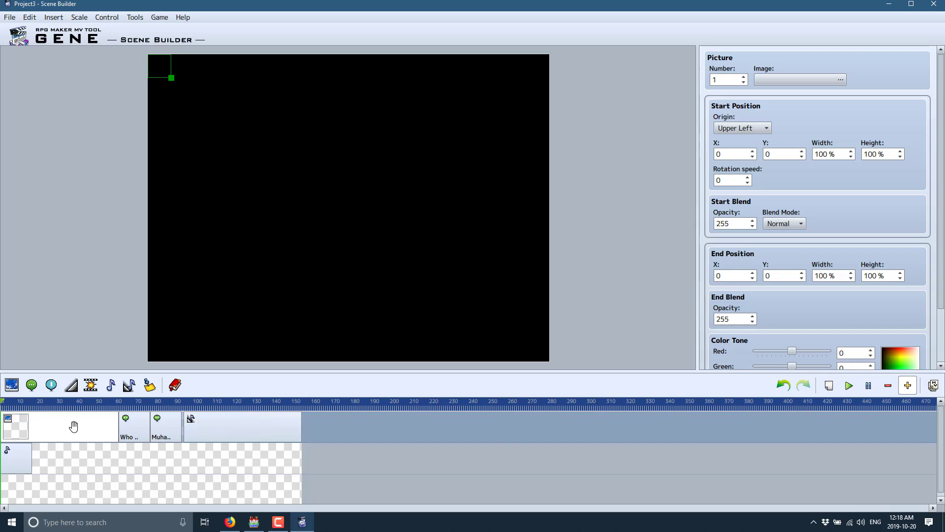
left_click_drag(74, 426, 372, 433)
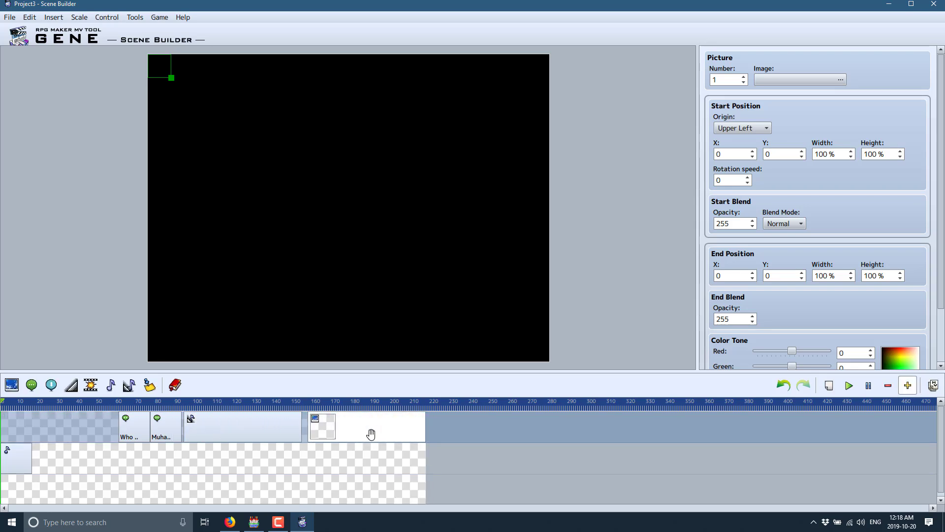
left_click(825, 80)
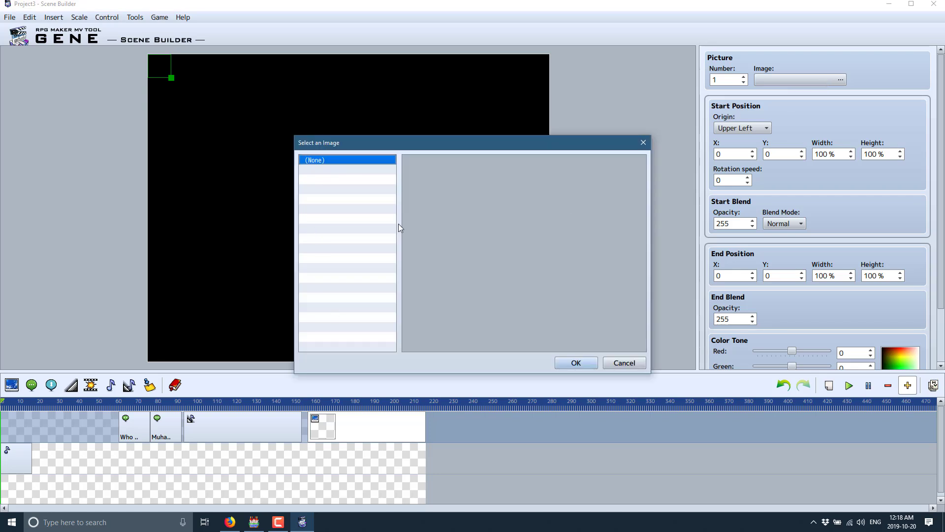
left_click(622, 363)
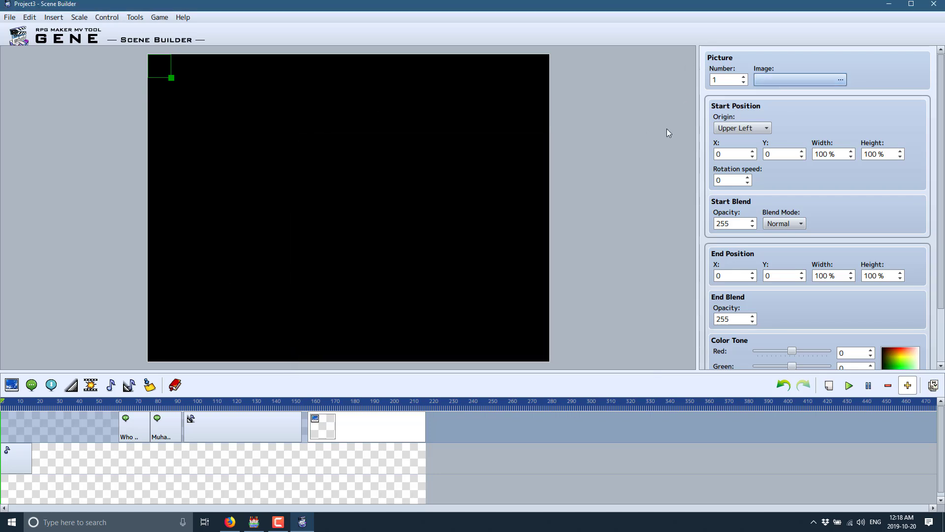
Look through the picture event's position, blend and color tone settings, and quit the Scene Builder
scroll(865, 230, "down", 8)
scroll(900, 221, "down", 2)
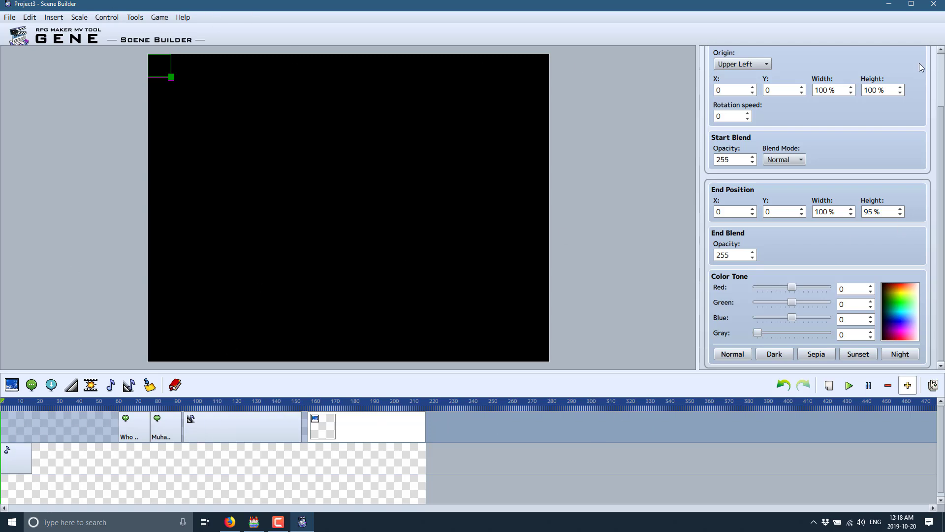
left_click(934, 5)
left_click(478, 284)
left_click(935, 5)
left_click(441, 288)
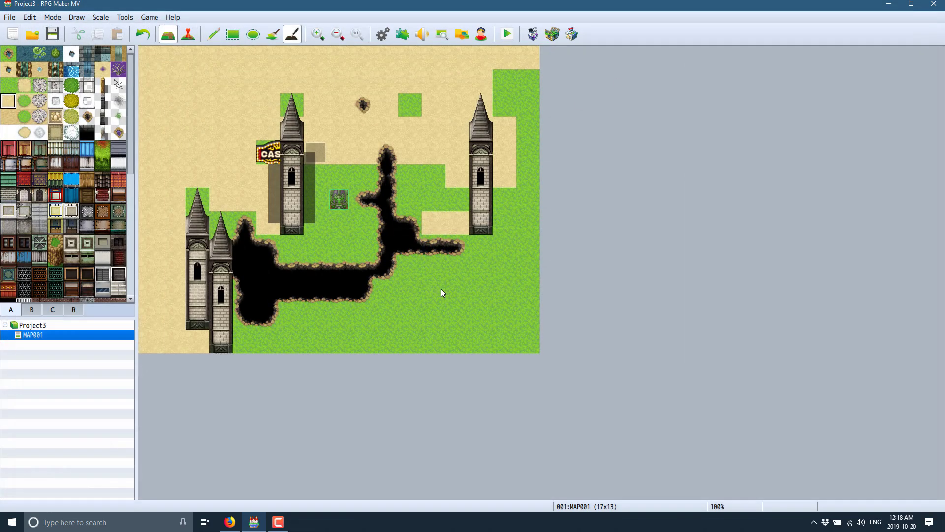
Launch the Window Builder and look through its Status, Battle and Other window categories
left_click(124, 17)
left_click(143, 124)
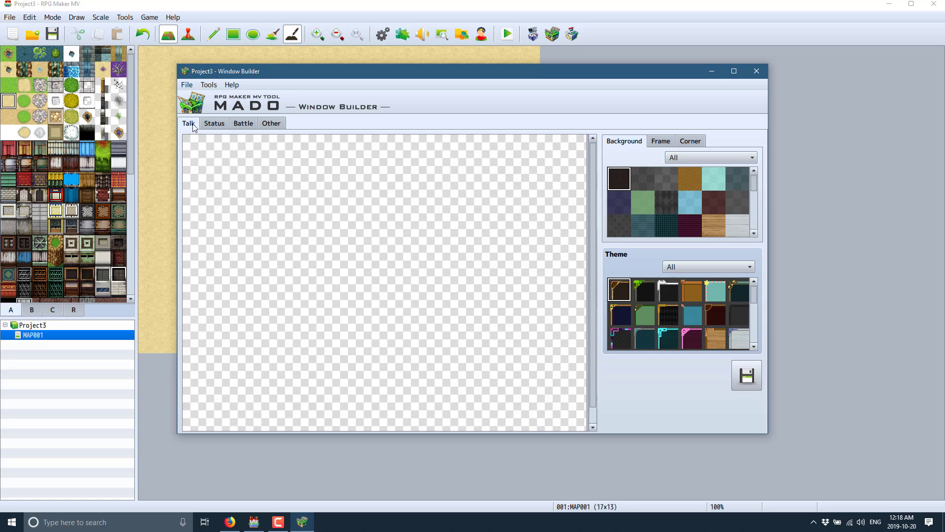
left_click(213, 125)
left_click(247, 125)
left_click(265, 125)
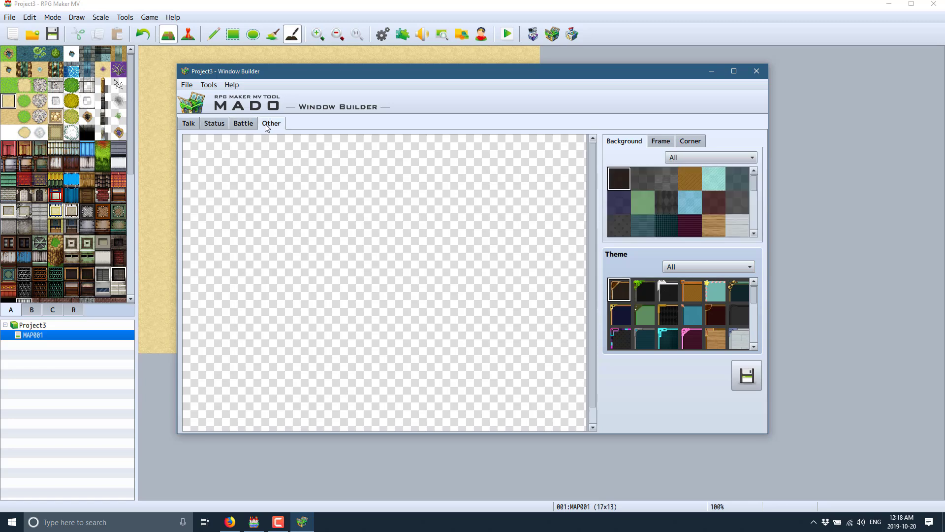
left_click(212, 125)
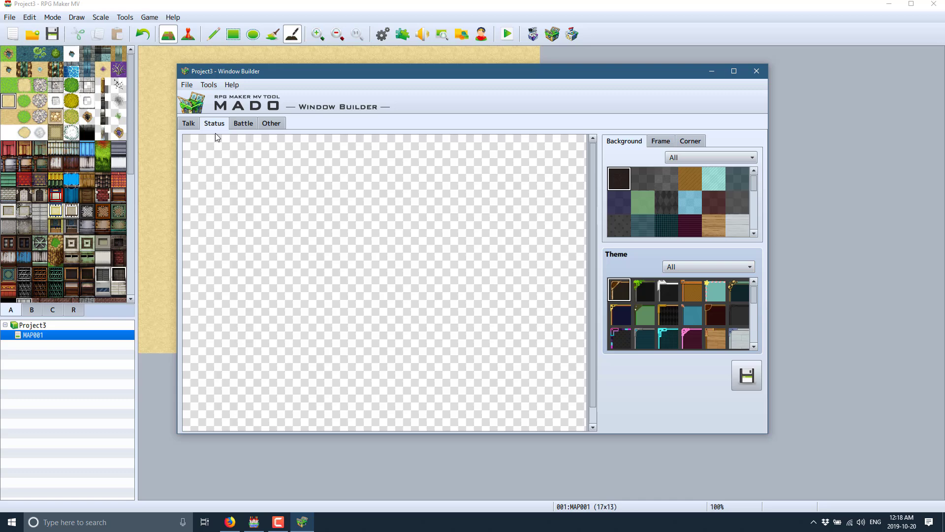
Try several themes and backgrounds on the Status windows, ending with the dark teal gold-cornered theme and the brown wooden plank background
left_click(629, 288)
left_click(637, 315)
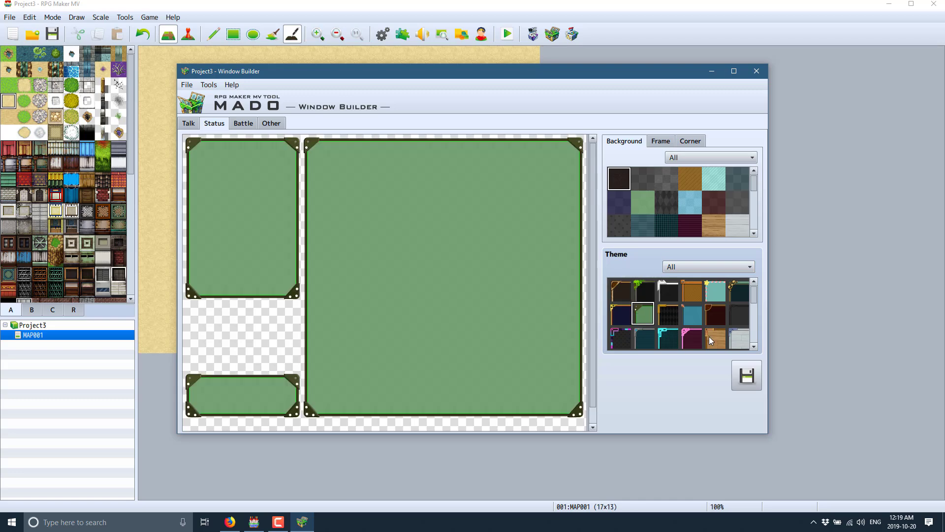
left_click(710, 337)
left_click(747, 317)
left_click(746, 296)
left_click(673, 198)
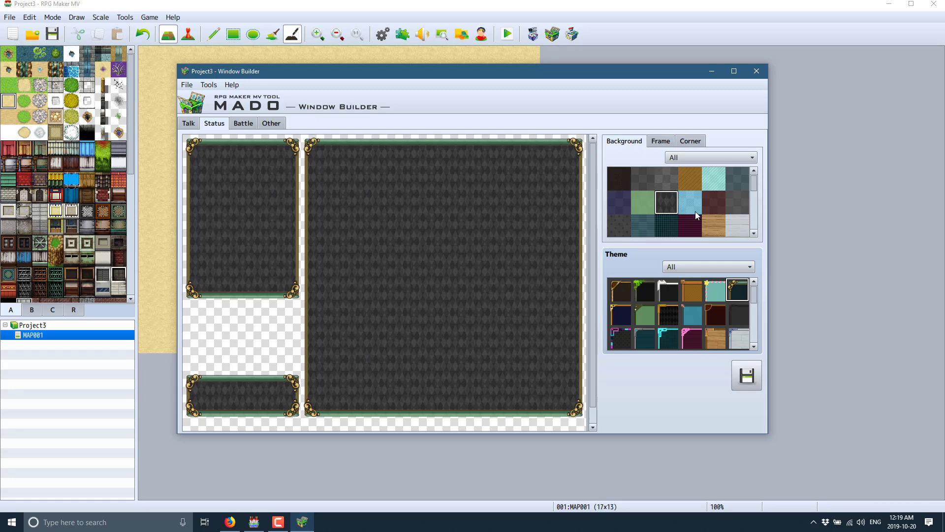
left_click(694, 210)
left_click(731, 203)
left_click(733, 221)
left_click(711, 224)
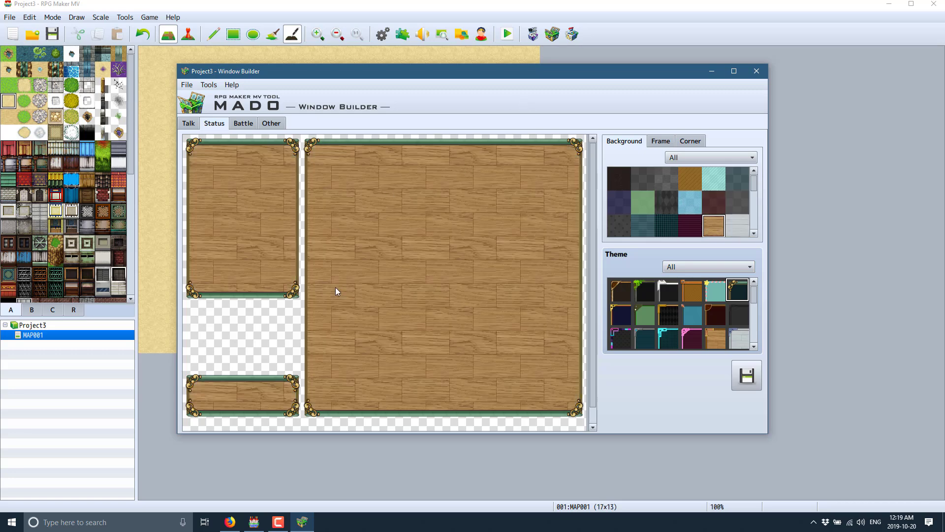
Try the green background and the leafy-cornered theme on the Battle windows, and quit the Window Builder without saving
left_click(247, 126)
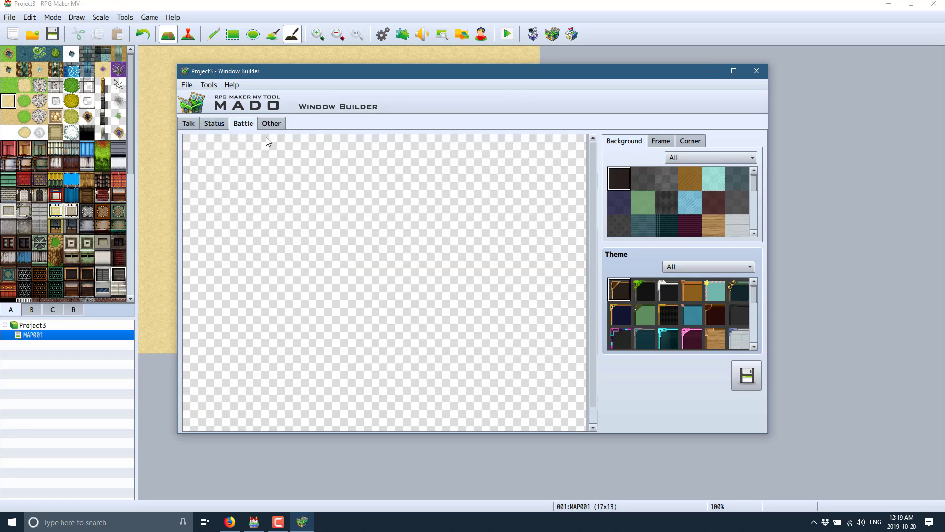
left_click(642, 212)
left_click(644, 294)
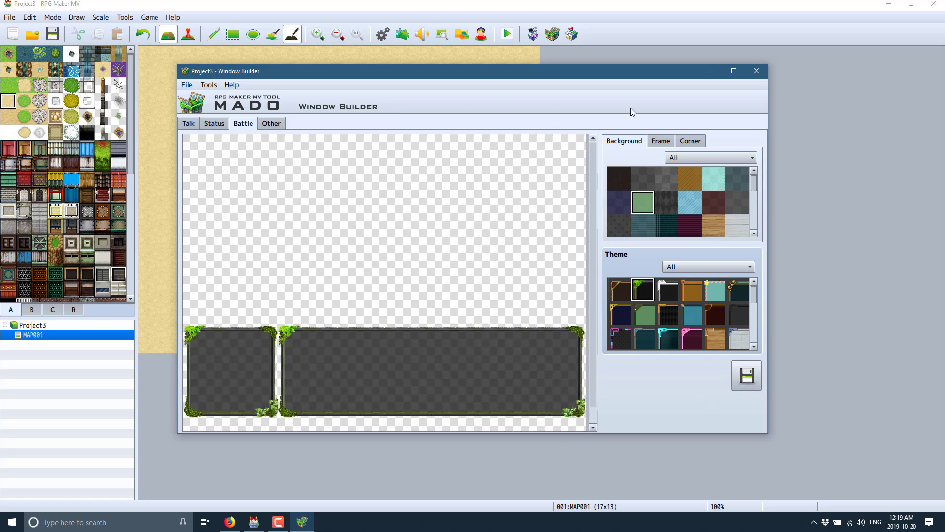
left_click(757, 71)
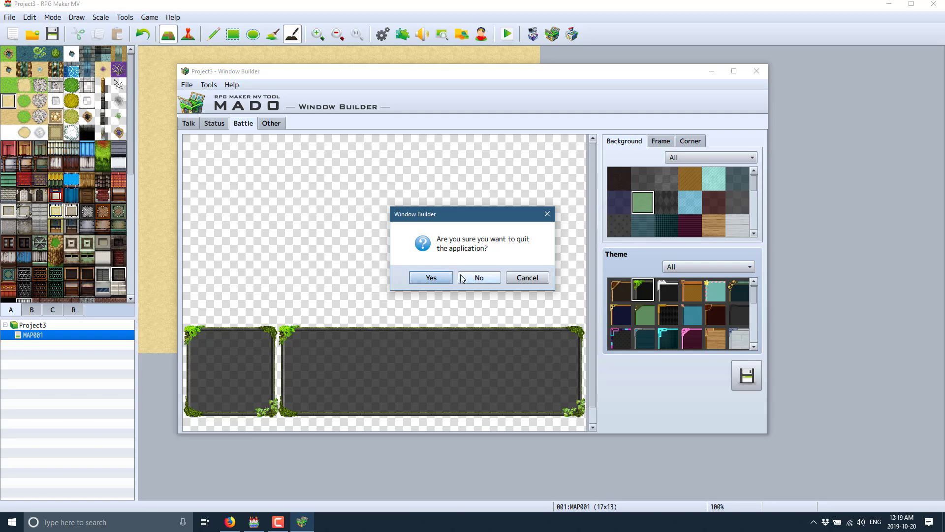
left_click(436, 281)
Launch the Tileset Builder, check the MV and User part sources, and select the ice crystal tile from the 0001 Overworld tileset
left_click(126, 17)
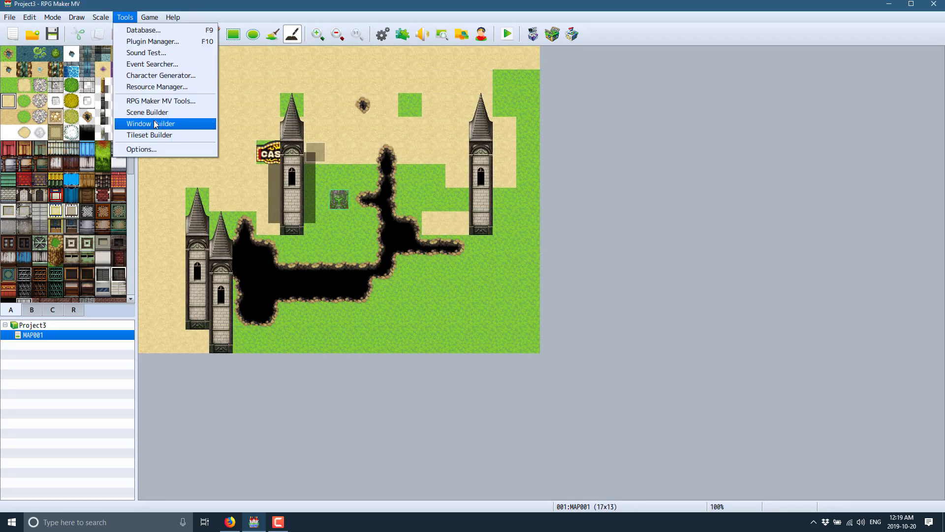
left_click(161, 136)
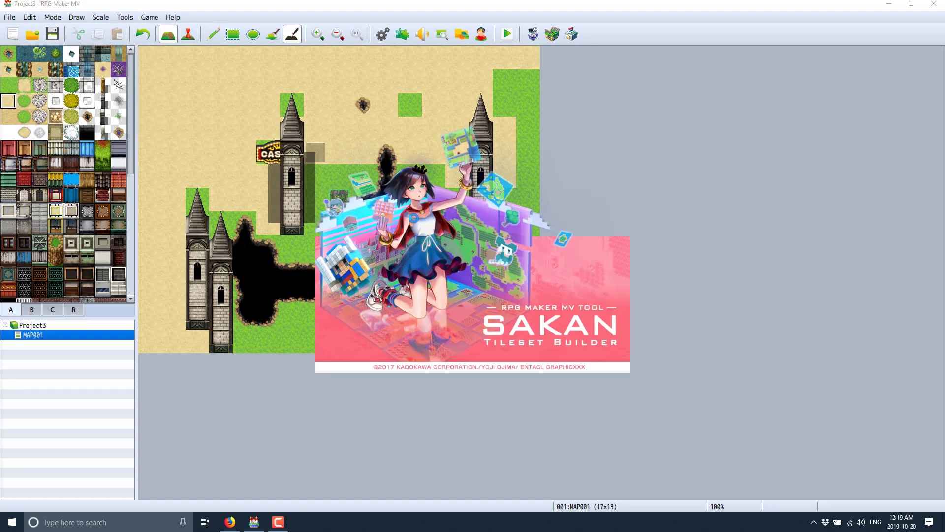
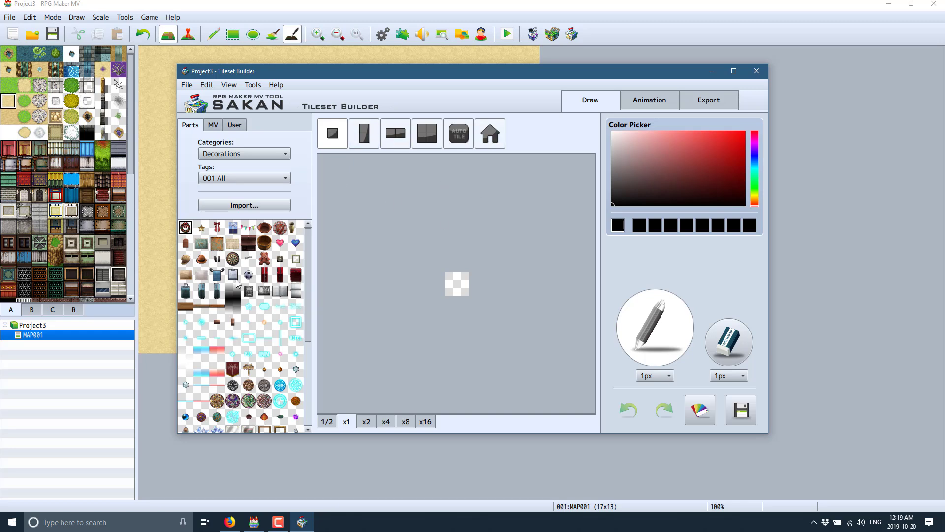
left_click(215, 129)
left_click(235, 124)
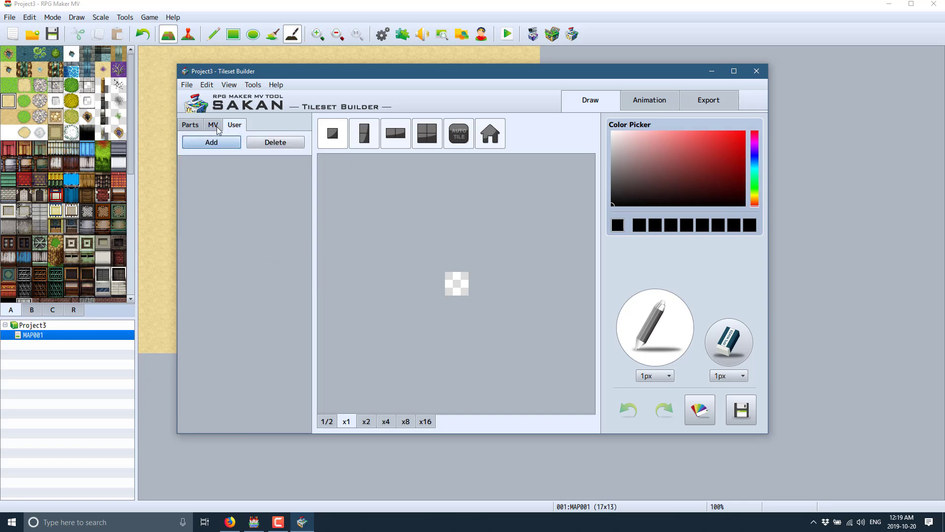
left_click(215, 126)
left_click(229, 179)
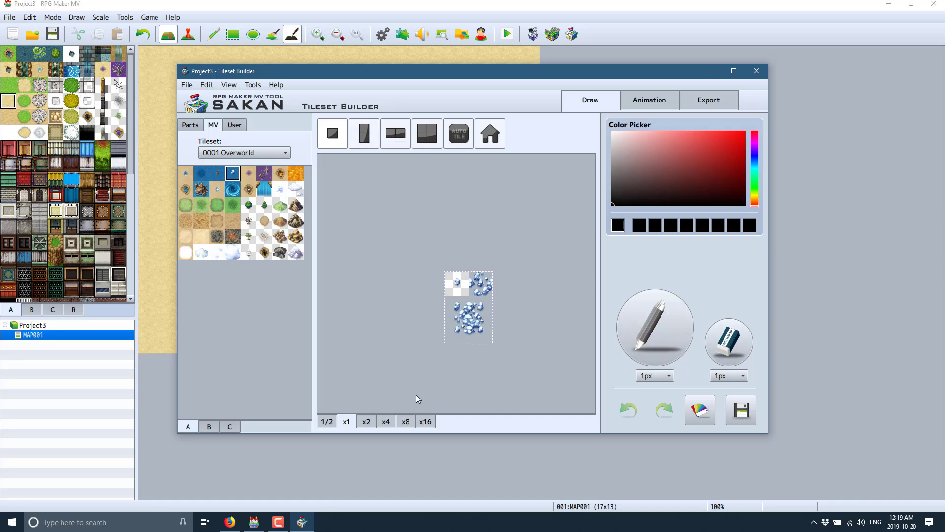
View the Tileset Builder's animation settings and quit the tool
left_click(635, 101)
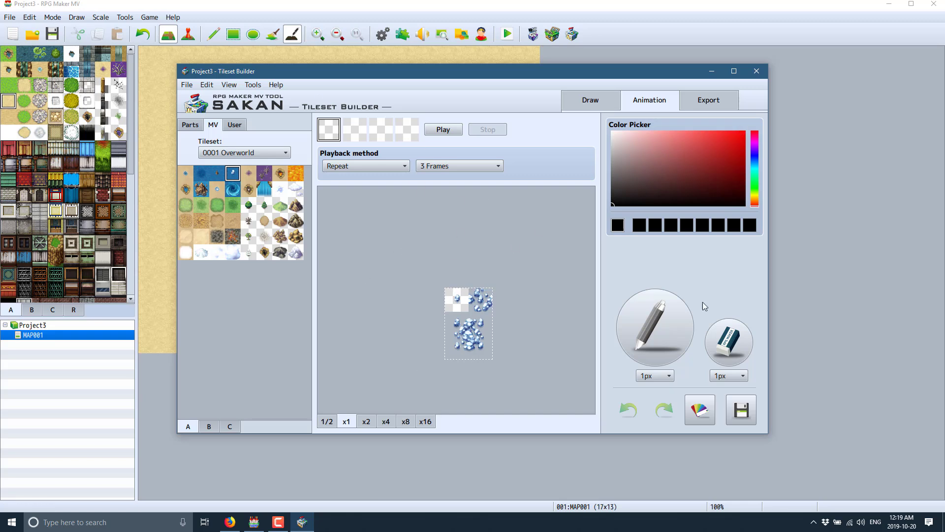
left_click(757, 72)
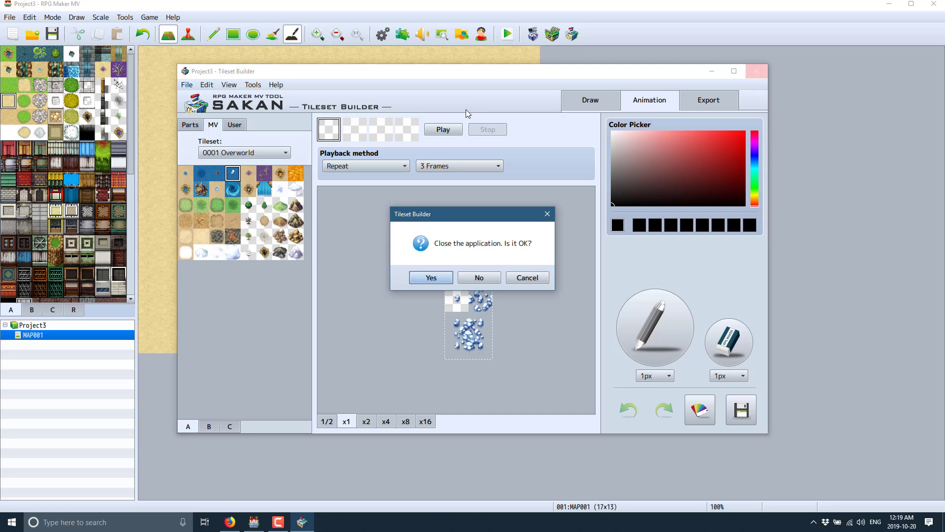
left_click(438, 282)
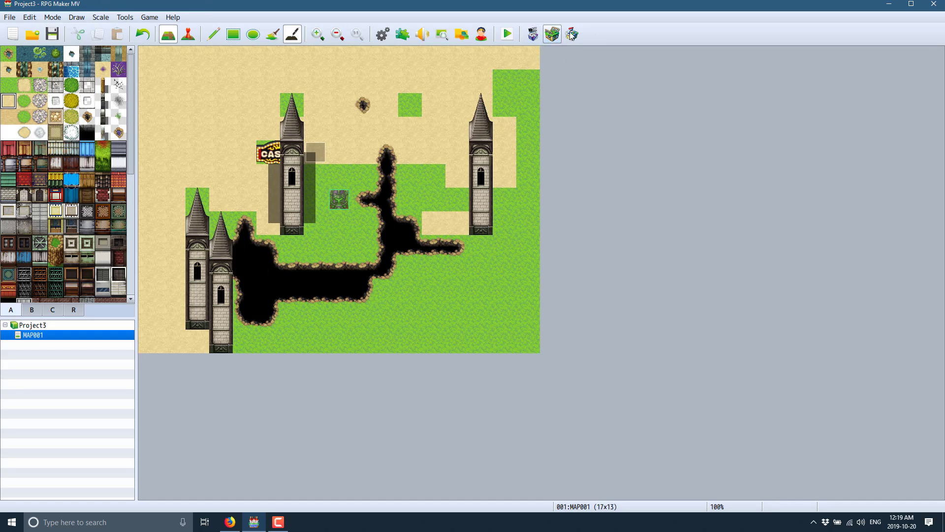
Inspect the list of additional RPG Maker MV tools, browse to the tool folder in the installation directory, and cancel without adding anything
left_click(126, 18)
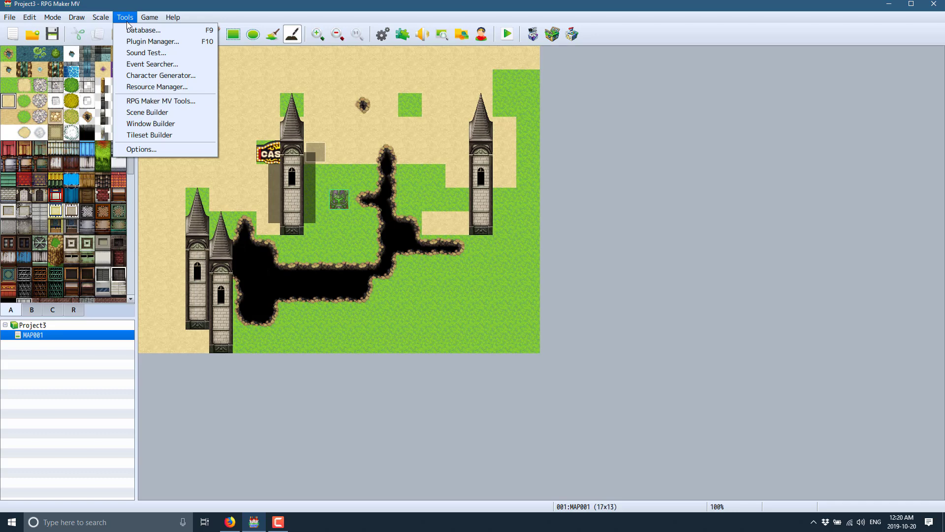
left_click(155, 101)
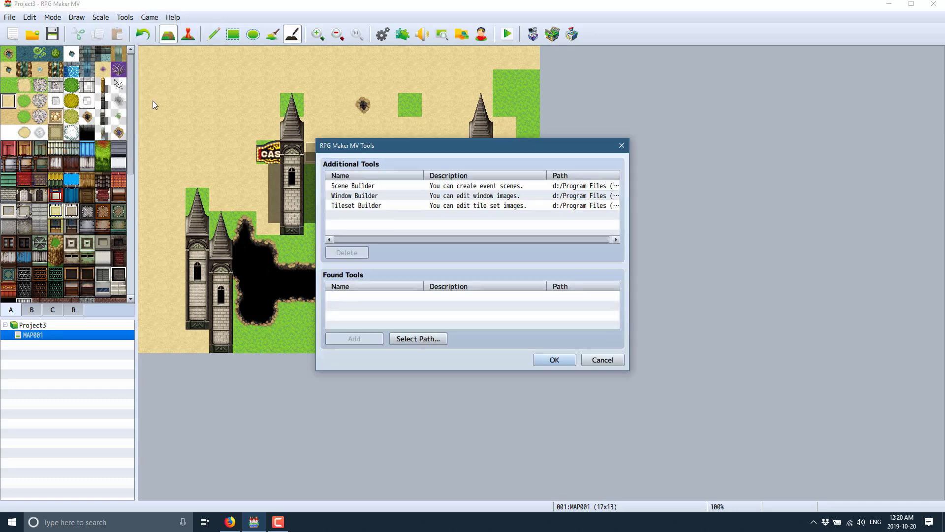
left_click(430, 340)
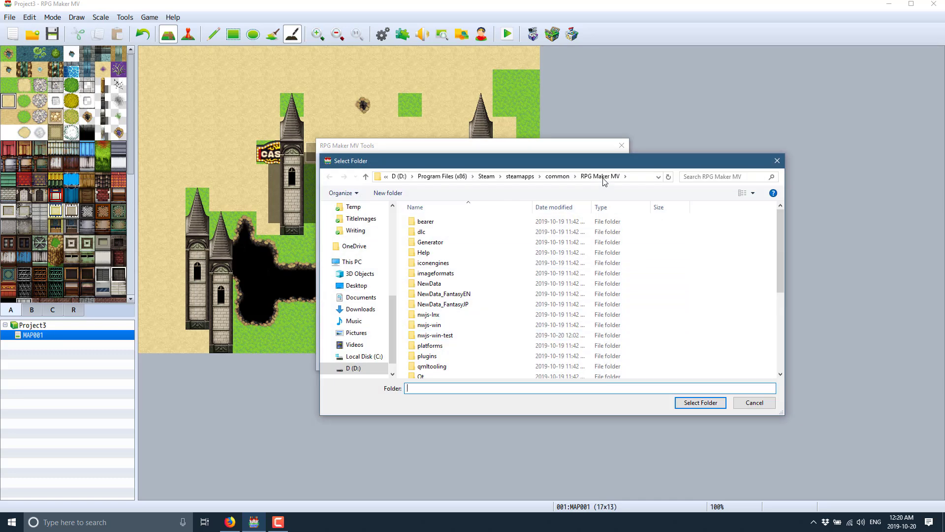
scroll(493, 295, "down", 5)
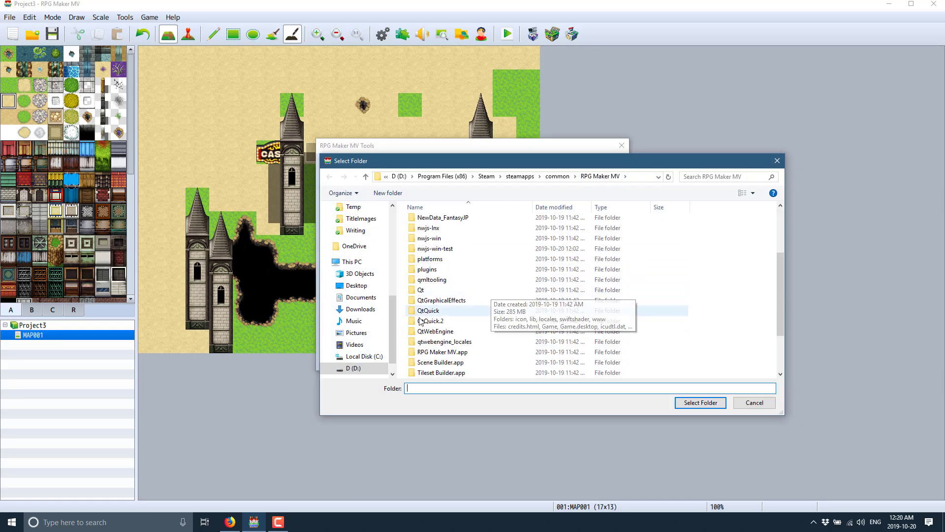
double_click(422, 321)
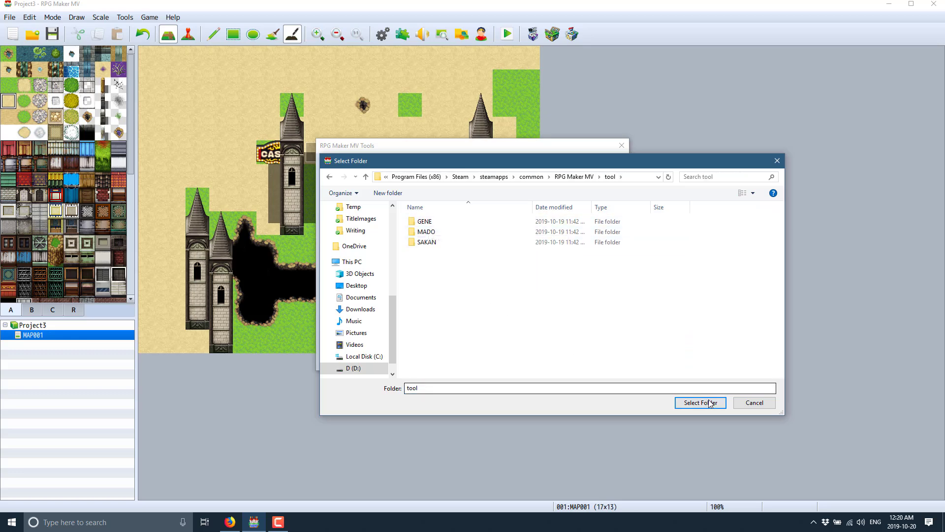
left_click(777, 161)
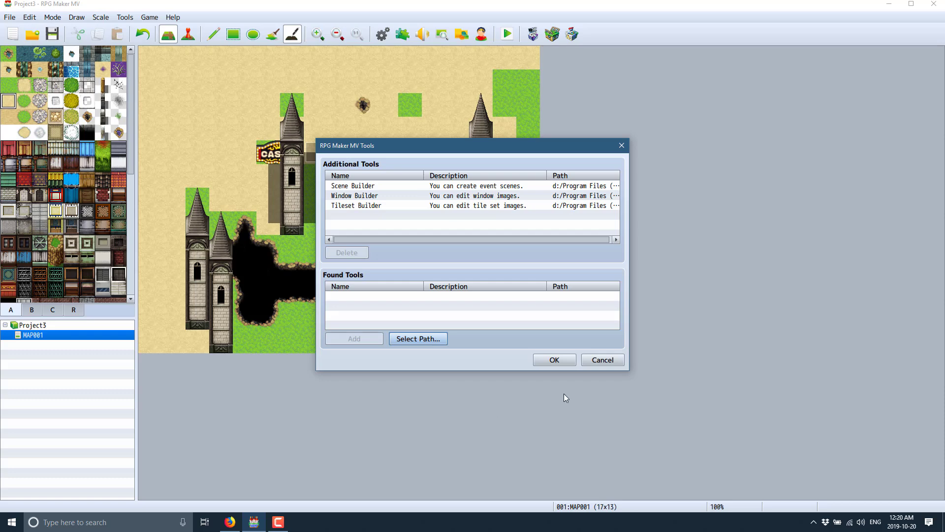
left_click(600, 361)
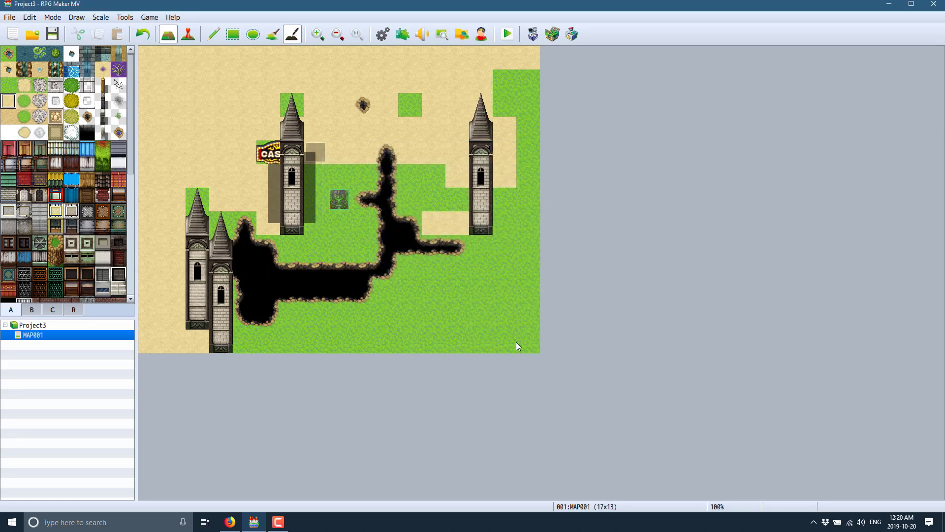
Look over the resource folders in the Resource Manager and close it
left_click(127, 18)
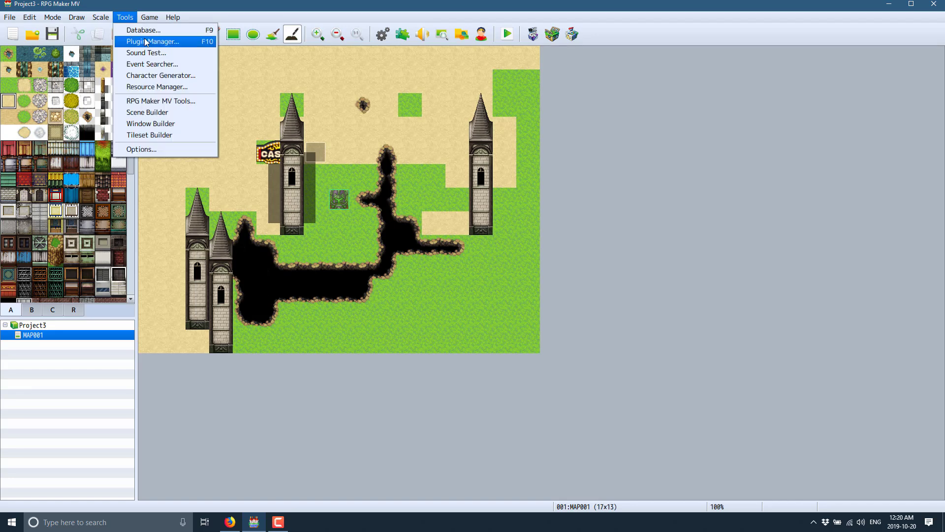
left_click(173, 88)
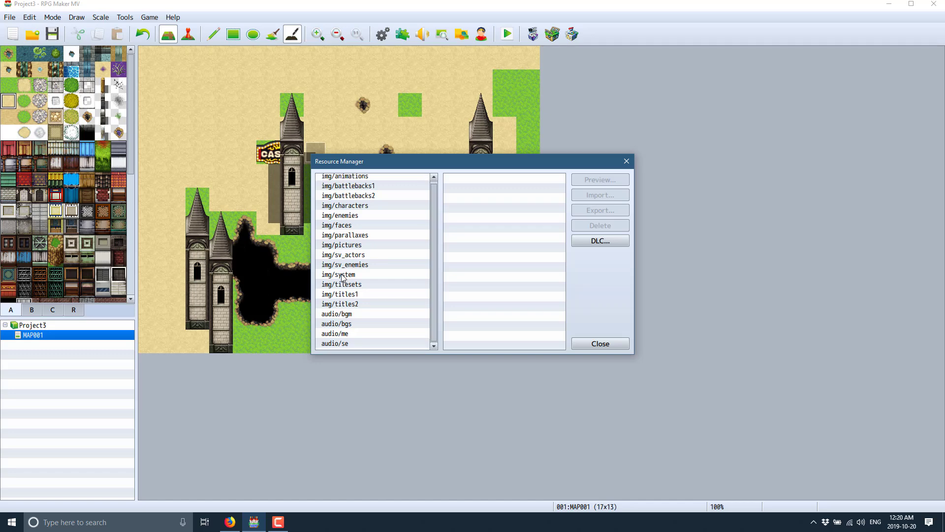
left_click(130, 15)
left_click(600, 344)
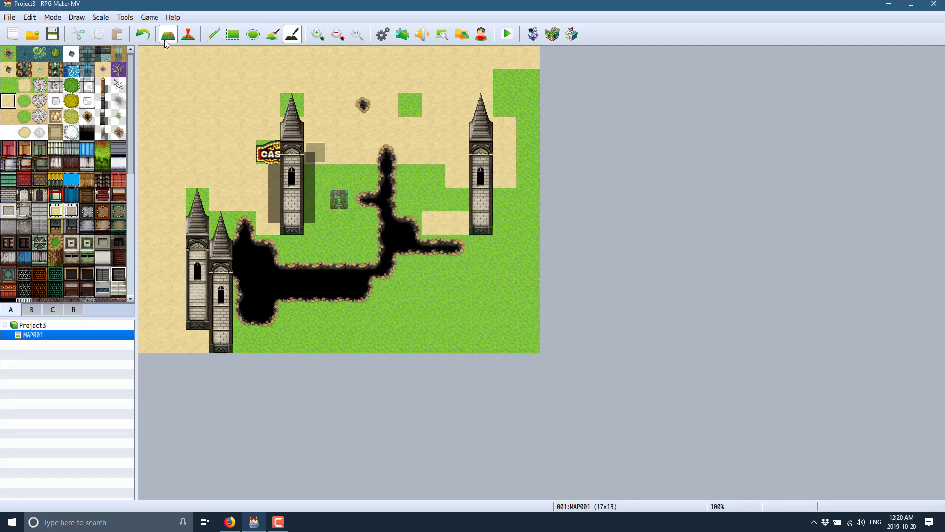
Open the Project3 folder in File Explorer and move its window lower to uncover the map
left_click(150, 17)
left_click(159, 43)
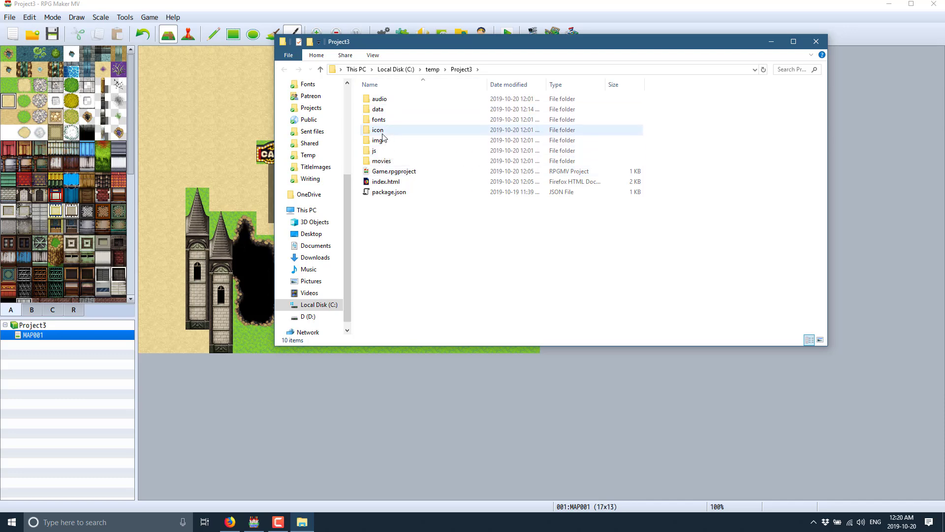
left_click_drag(614, 45, 684, 163)
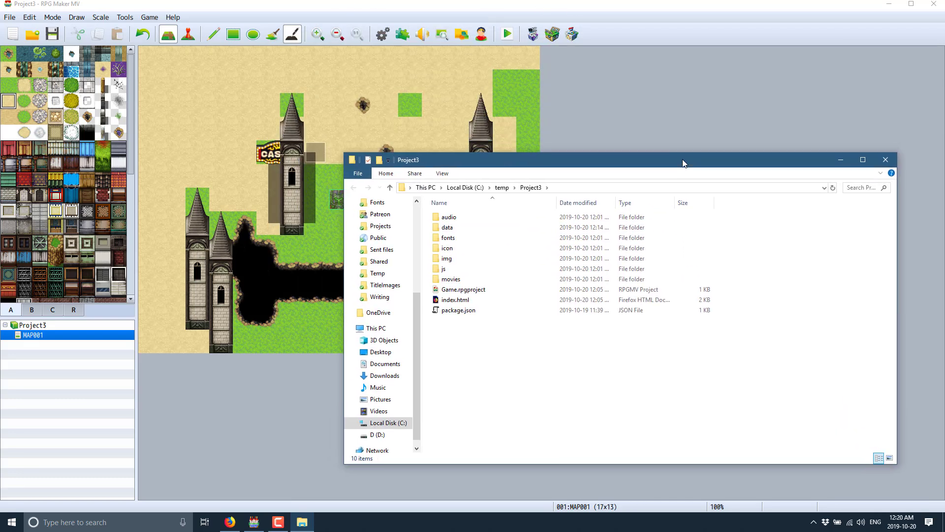
Reopen the Resource Manager in RPG Maker MV and browse the tileset files in img/tilesets
left_click(129, 17)
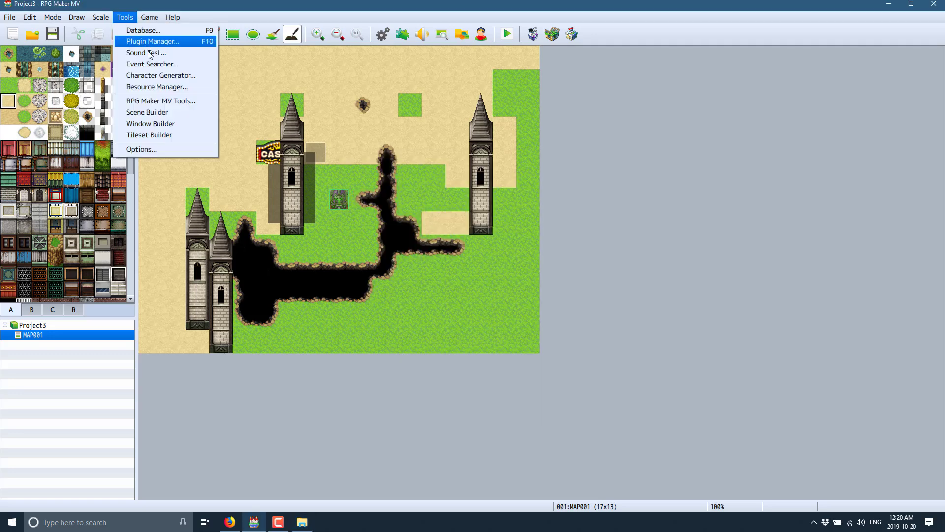
left_click(167, 87)
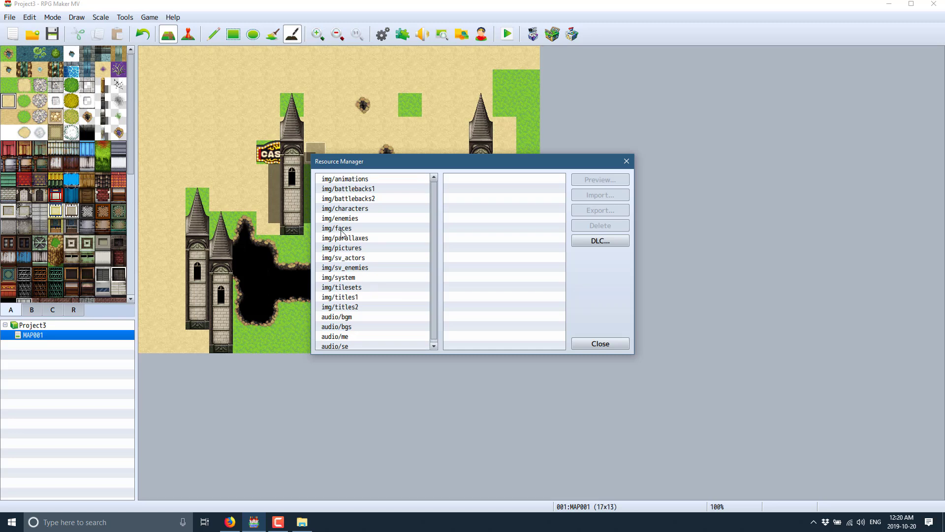
left_click(352, 287)
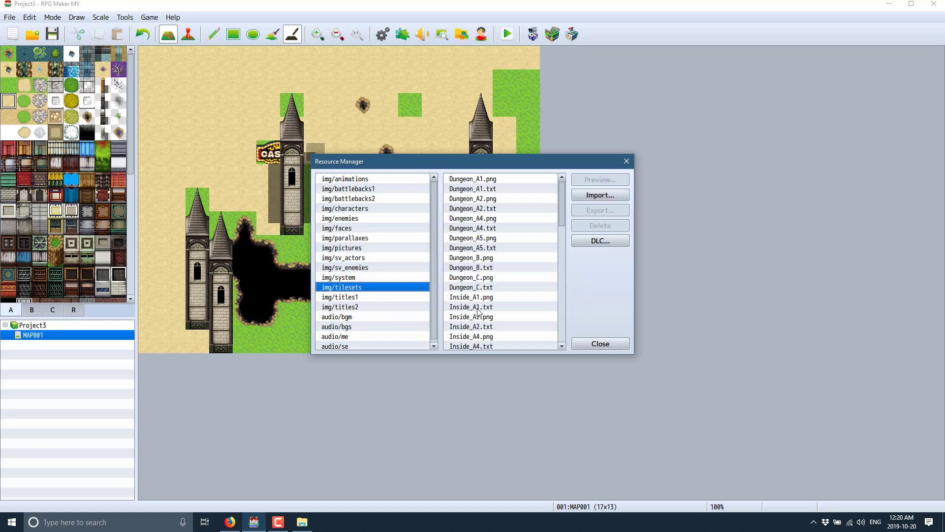
scroll(497, 259, "down", 9)
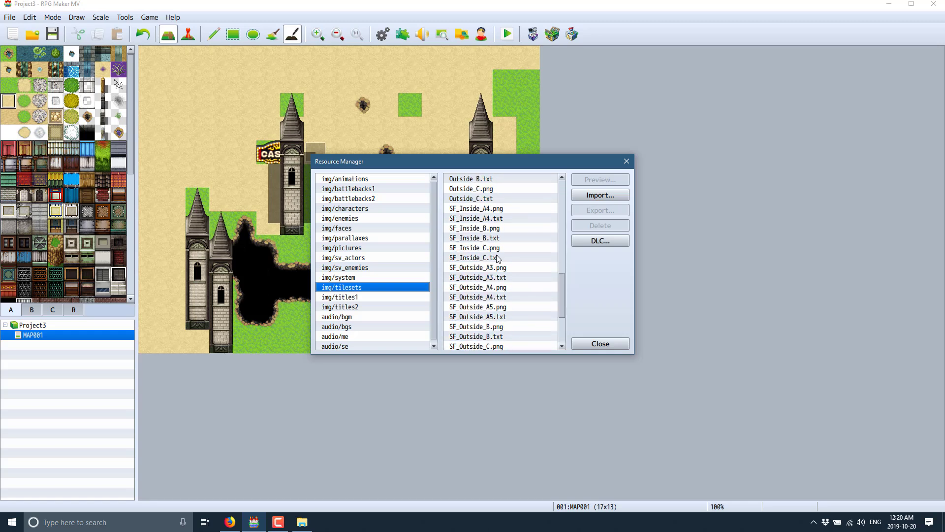
Browse the tileset files and open the Tilesets folder of the Ancient Dungeons Base Pack DLC for import
scroll(497, 258, "down", 2)
scroll(498, 259, "up", 7)
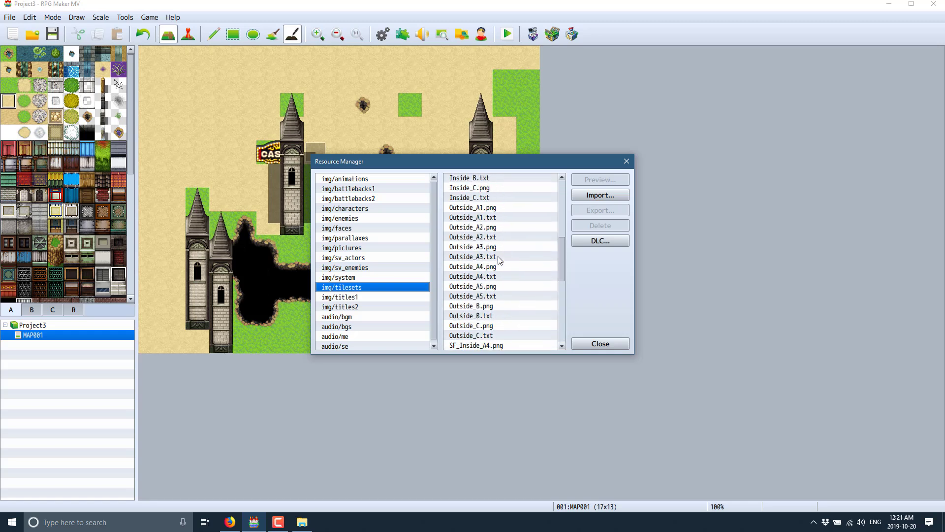
scroll(498, 256, "down", 1)
scroll(498, 256, "up", 8)
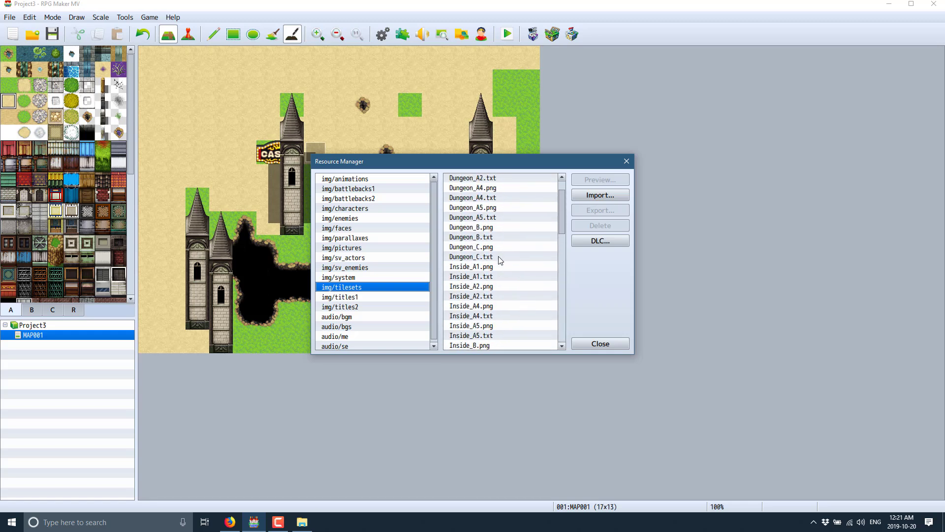
left_click(597, 241)
scroll(494, 295, "down", 5)
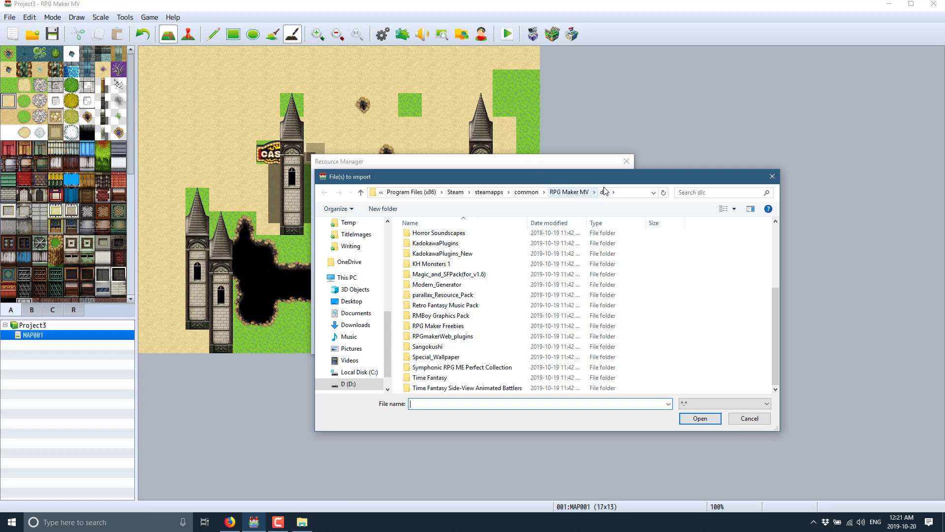
scroll(443, 276, "up", 4)
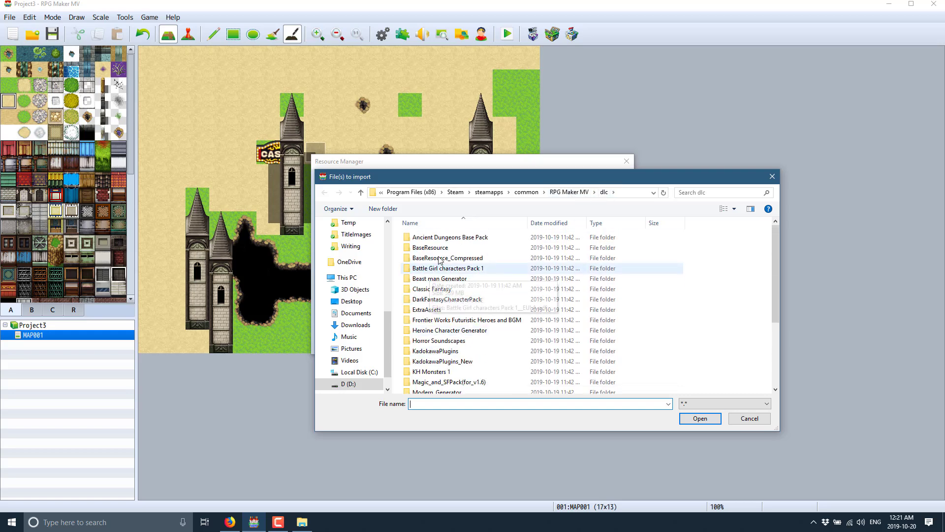
double_click(461, 238)
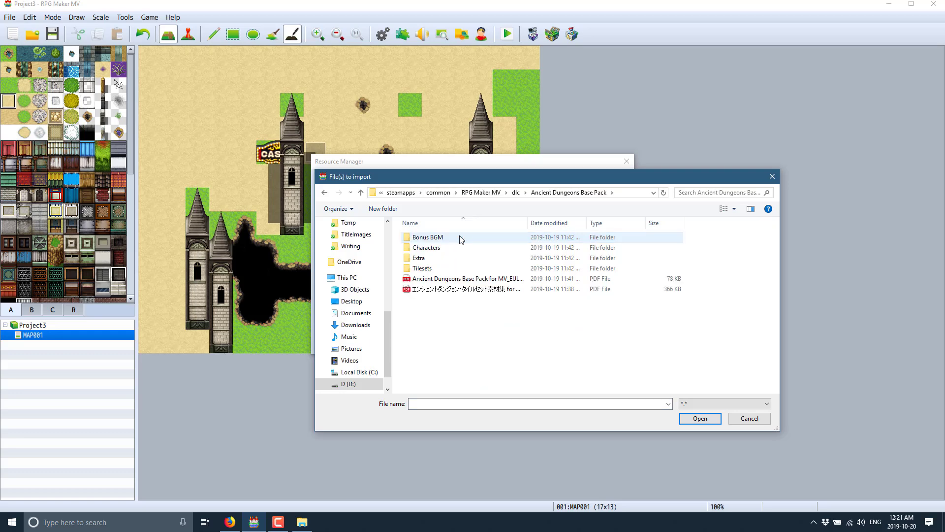
left_click(419, 272)
double_click(419, 272)
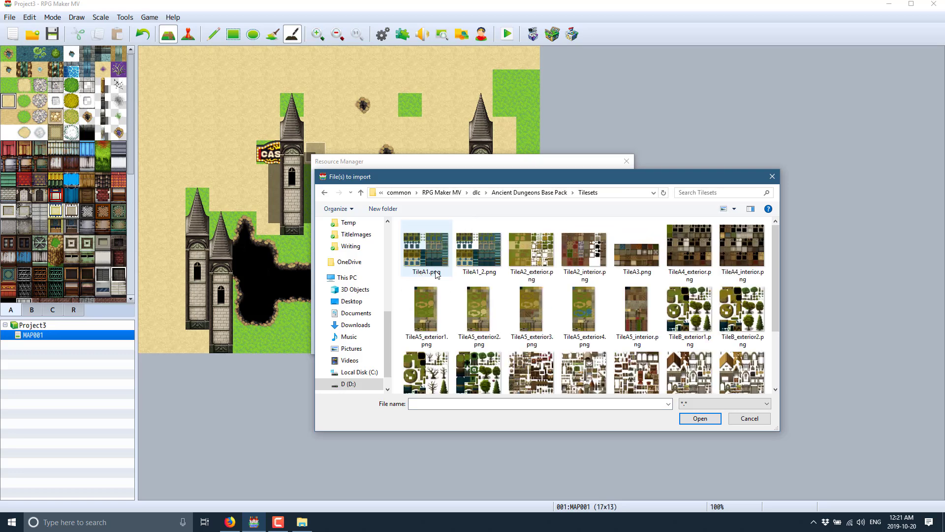
Import all the pack's tileset images, from TileA1.png through TileE_interior3.png, into img/tilesets
scroll(559, 317, "down", 2)
scroll(559, 317, "up", 2)
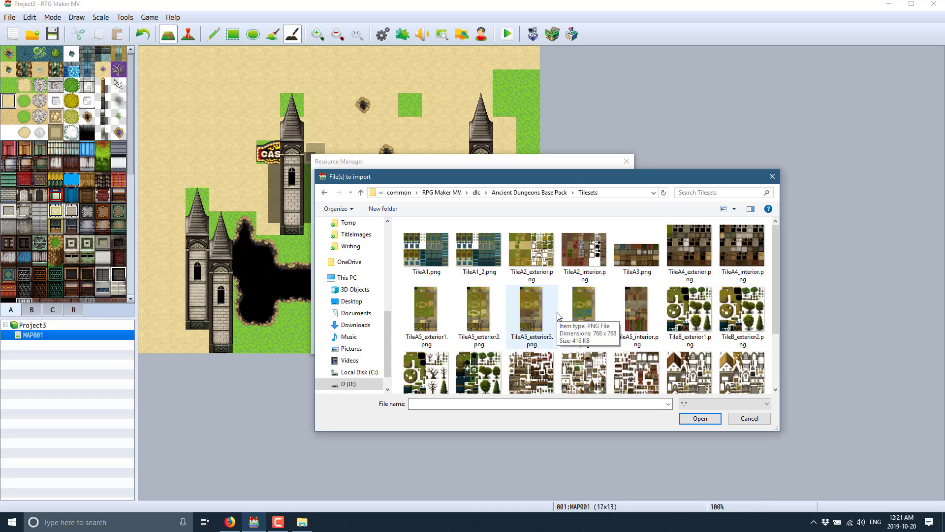
left_click(419, 249)
scroll(543, 320, "down", 2)
left_click(649, 354, "shift")
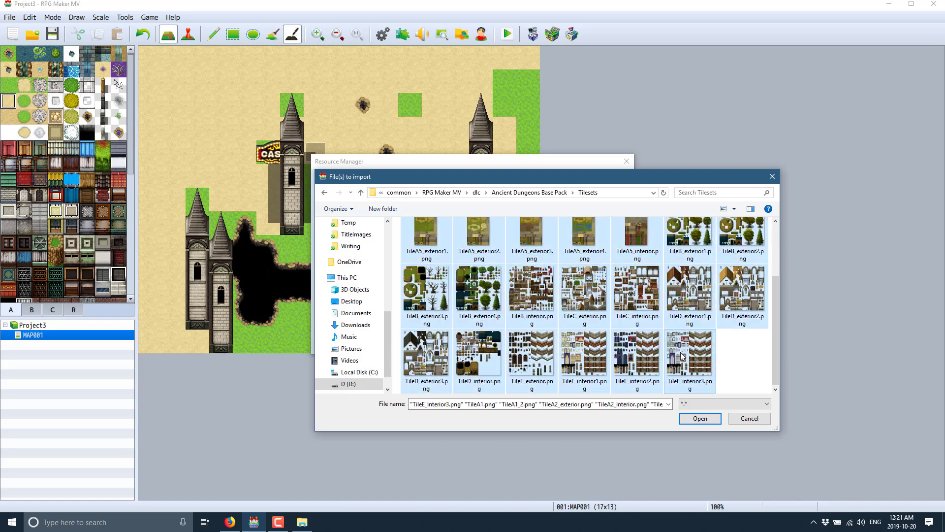
left_click(701, 418)
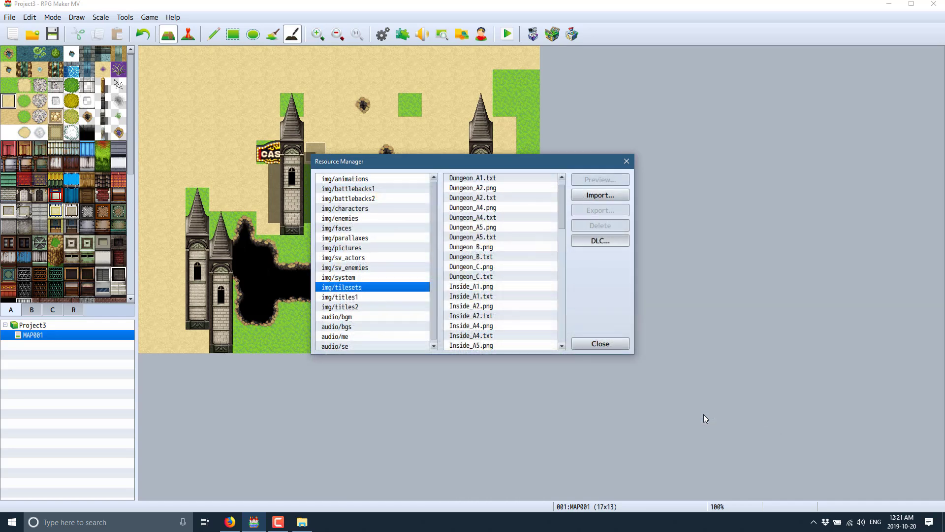
Look through the img/tilesets list for the imported files from TileA1.png to TileE_interior3.png
scroll(510, 301, "down", 6)
scroll(511, 301, "down", 12)
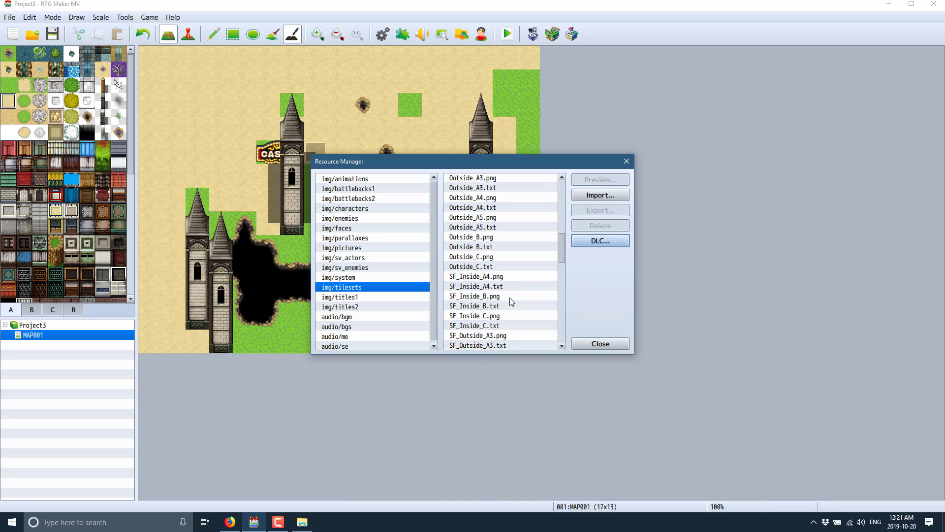
left_click(470, 218)
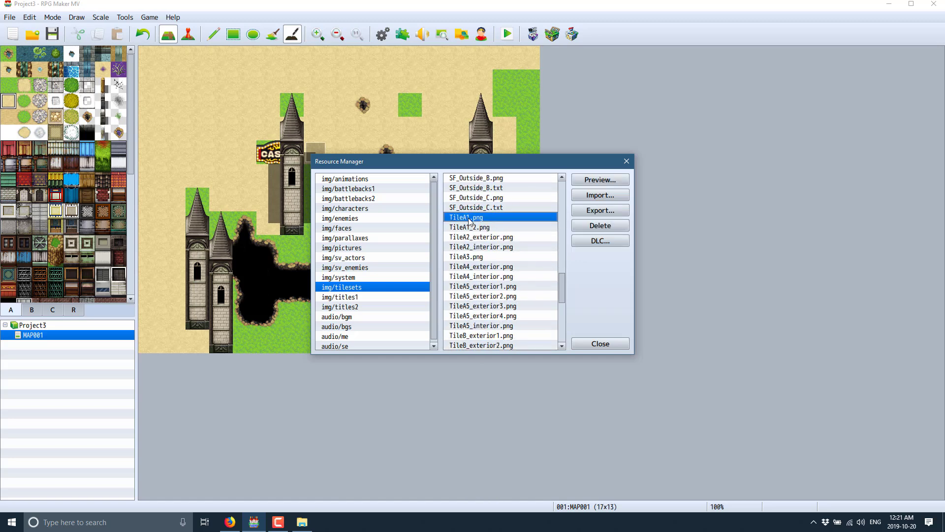
scroll(511, 294, "down", 7)
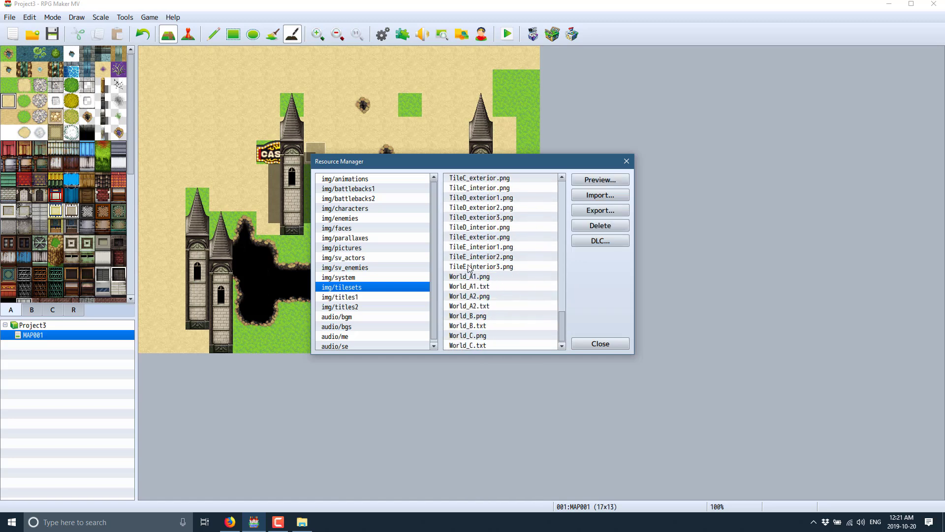
left_click(469, 269, "shift")
left_click(600, 195)
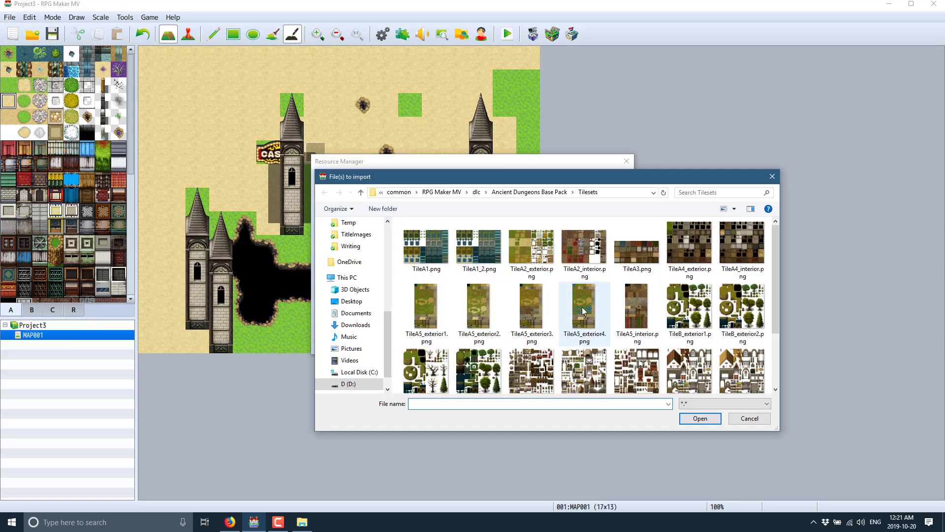
key("Escape")
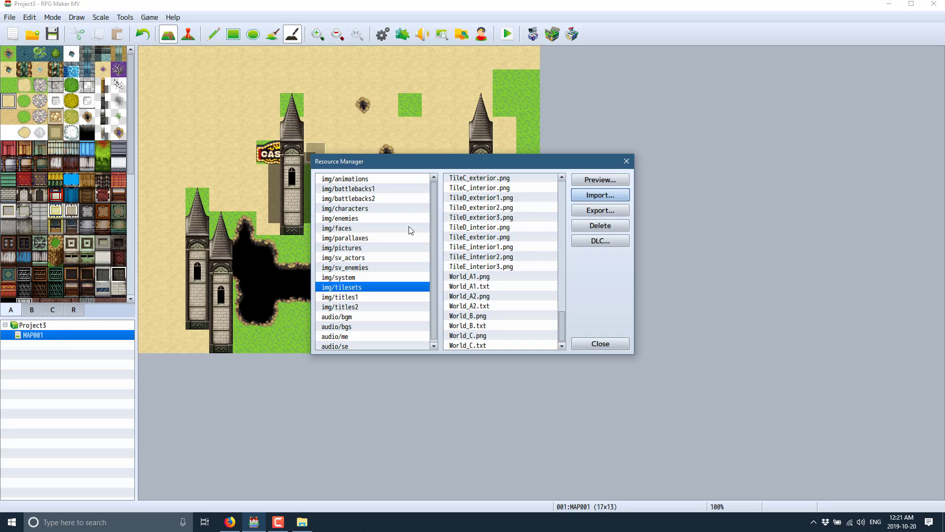
left_click(601, 240)
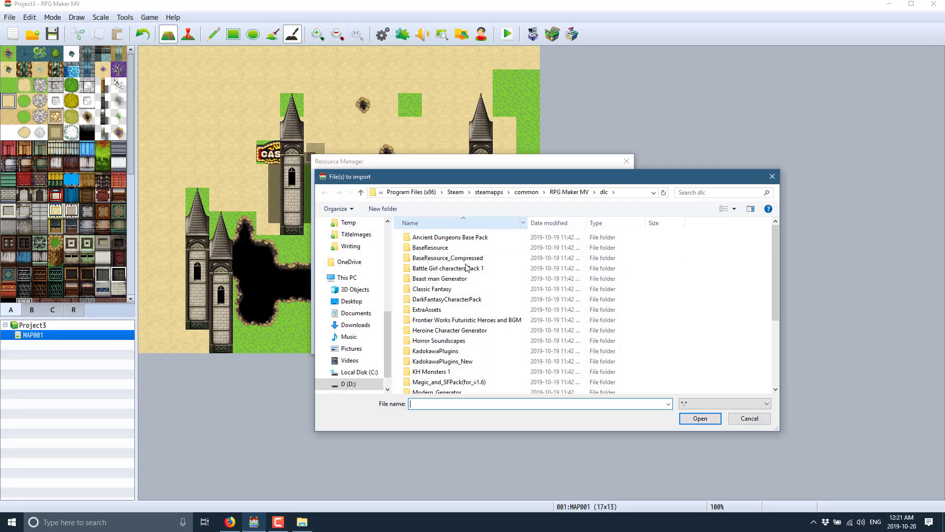
left_click(747, 415)
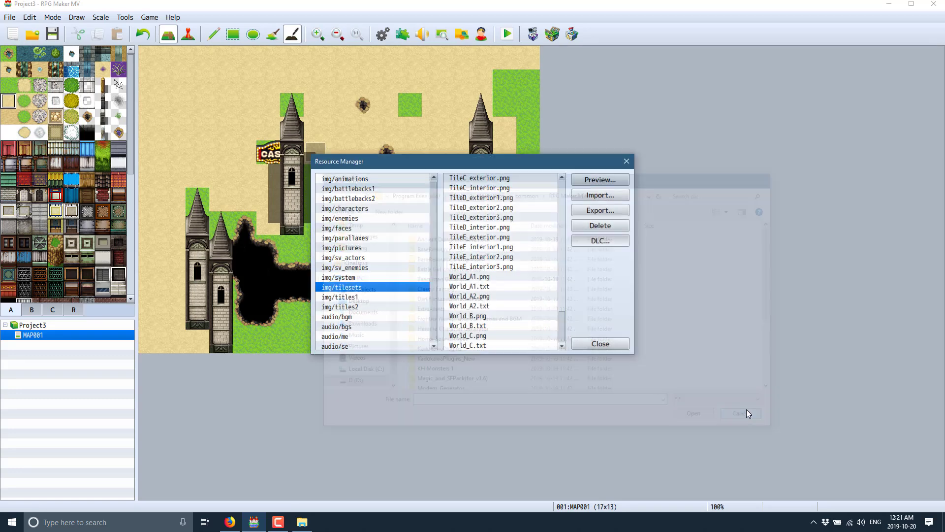
Import the Ancient Dungeons tileset images TileA1.png through TileE_interior3.png again, using the regular file import
left_click(600, 195)
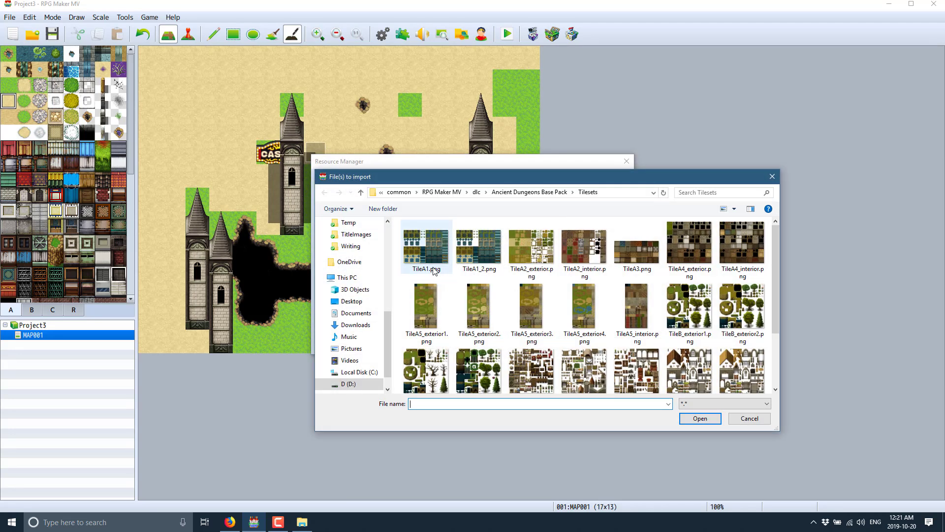
left_click(429, 240)
scroll(542, 305, "down", 2)
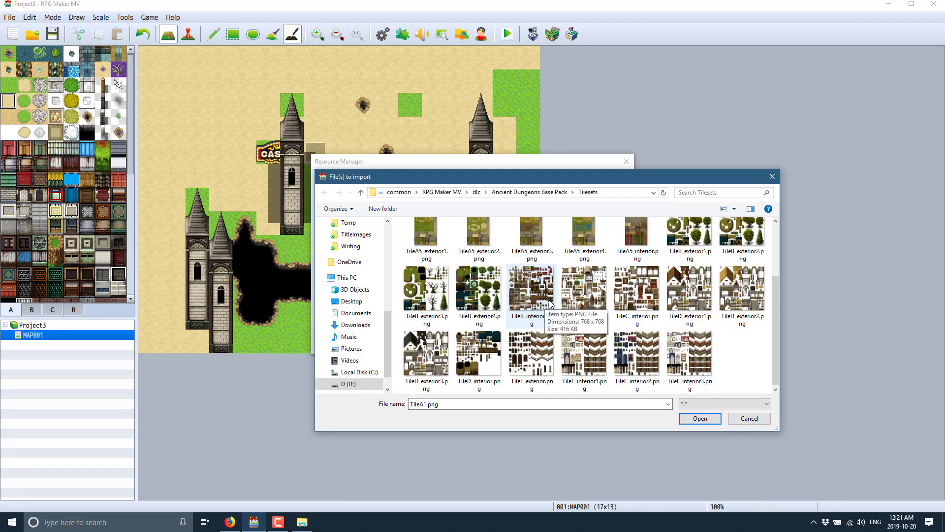
left_click(688, 364, "shift")
left_click(711, 420)
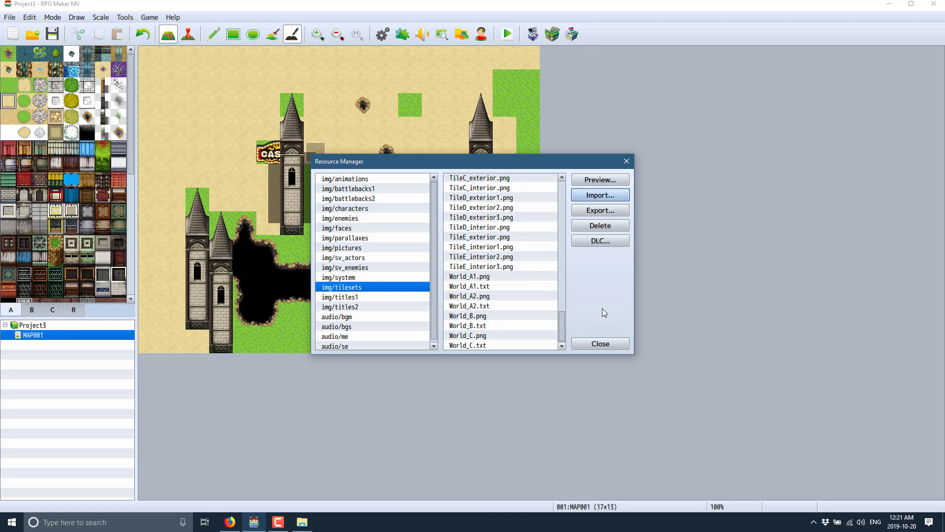
Reload the img/tilesets list, preview the imported TileB_exterior3.png, and close the preview
left_click(354, 296)
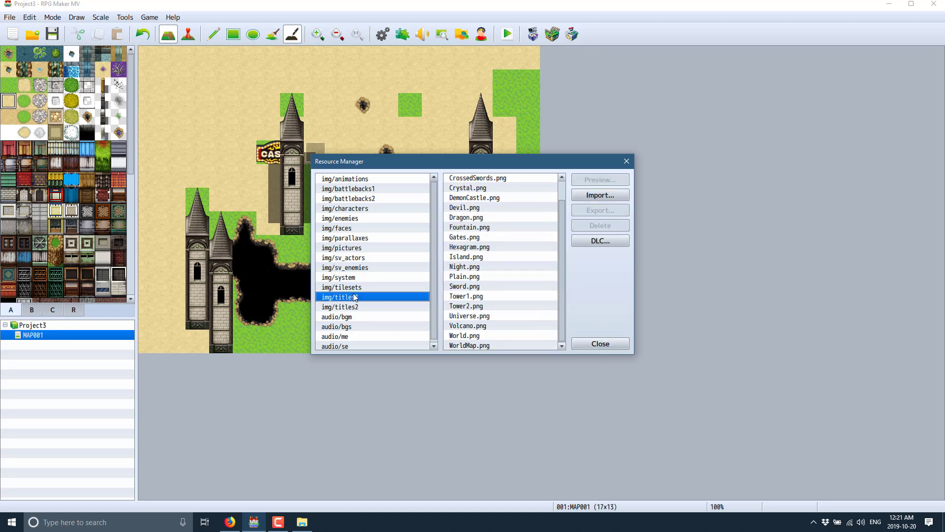
left_click(352, 287)
scroll(487, 289, "down", 20)
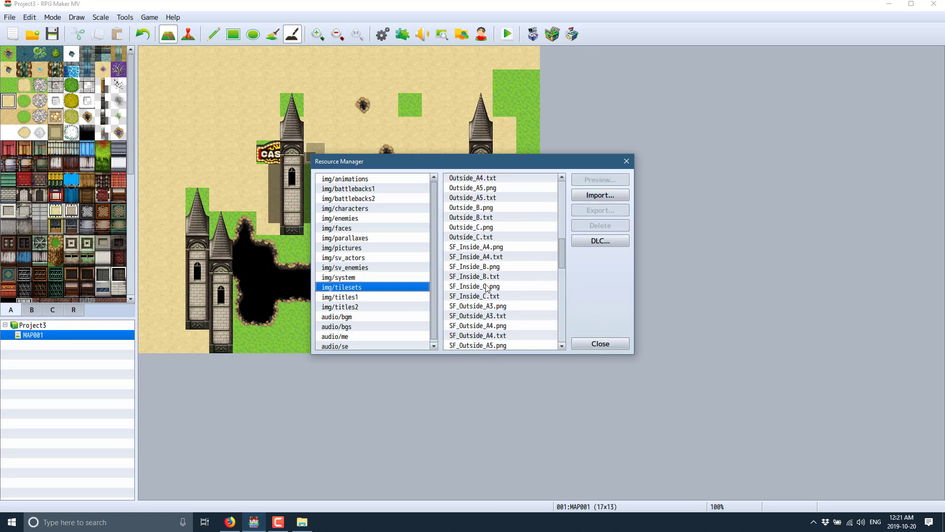
scroll(488, 295, "down", 2)
scroll(483, 238, "down", 4)
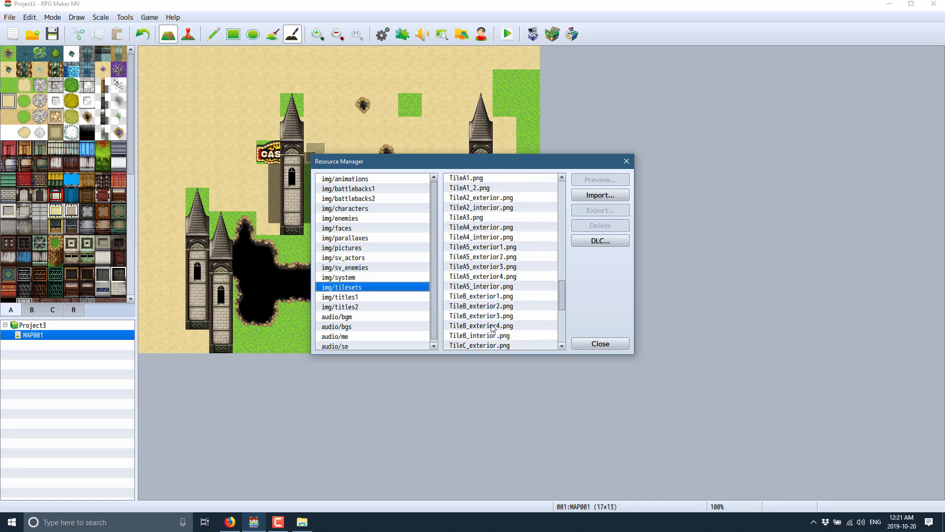
left_click(482, 266)
left_click(605, 179)
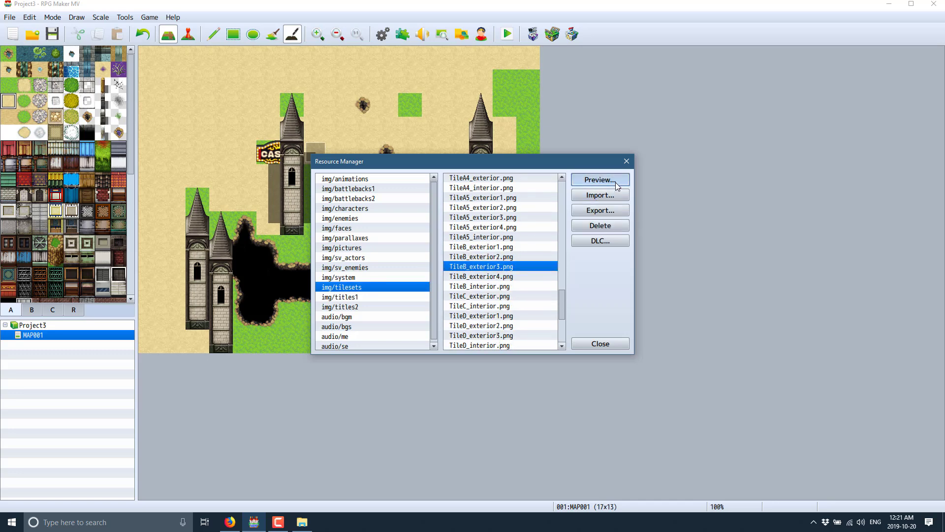
left_click(670, 94)
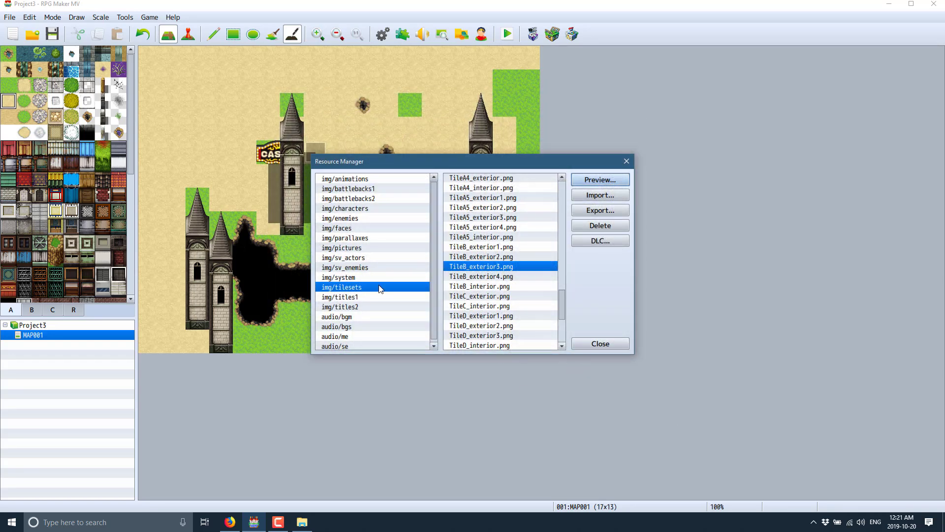
Show the audio/bgm resources and open the file import dialog for them
left_click(347, 319)
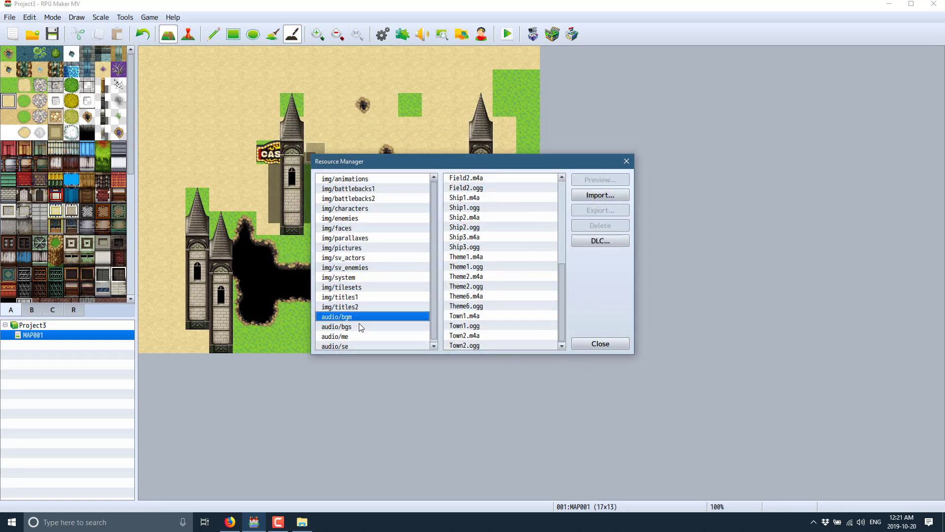
left_click(600, 195)
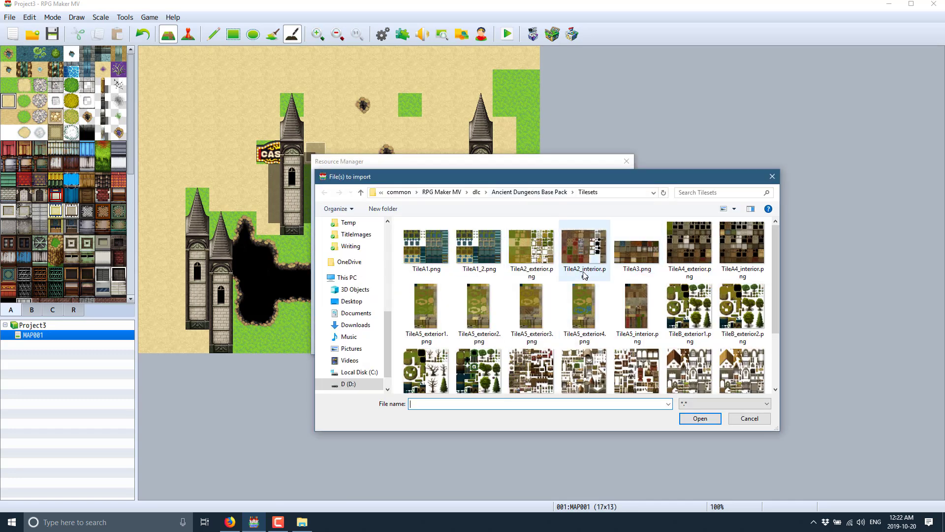
Browse to the OGG folder of the Classic Fantasy pack inside the RPG Maker MV dlc directory
left_click(481, 192)
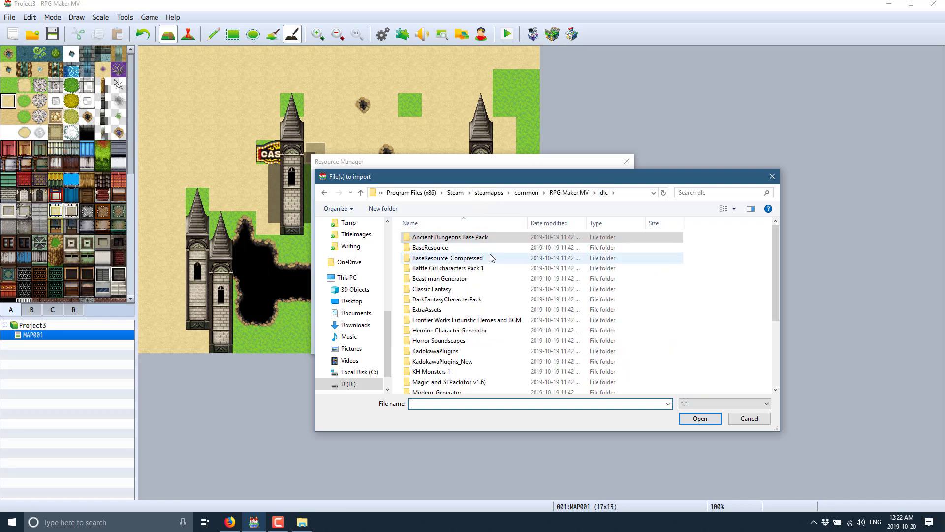
double_click(449, 280)
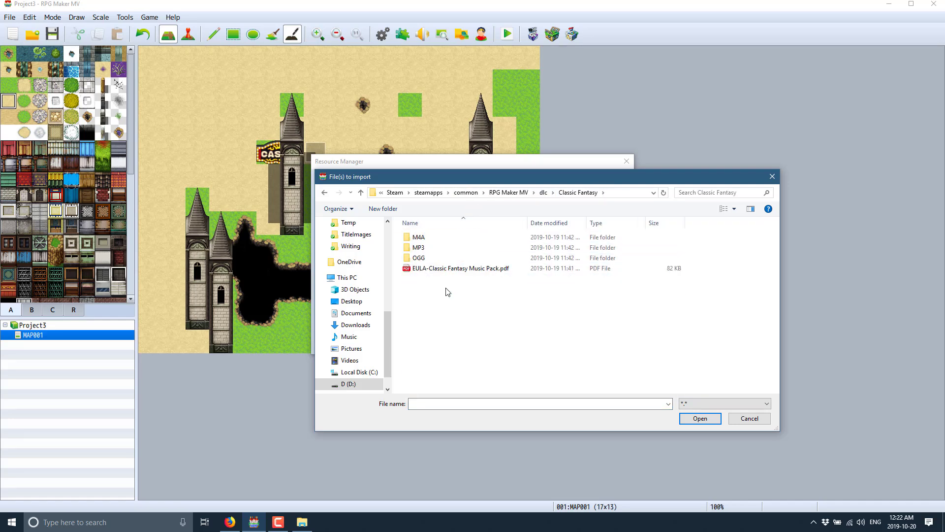
double_click(419, 258)
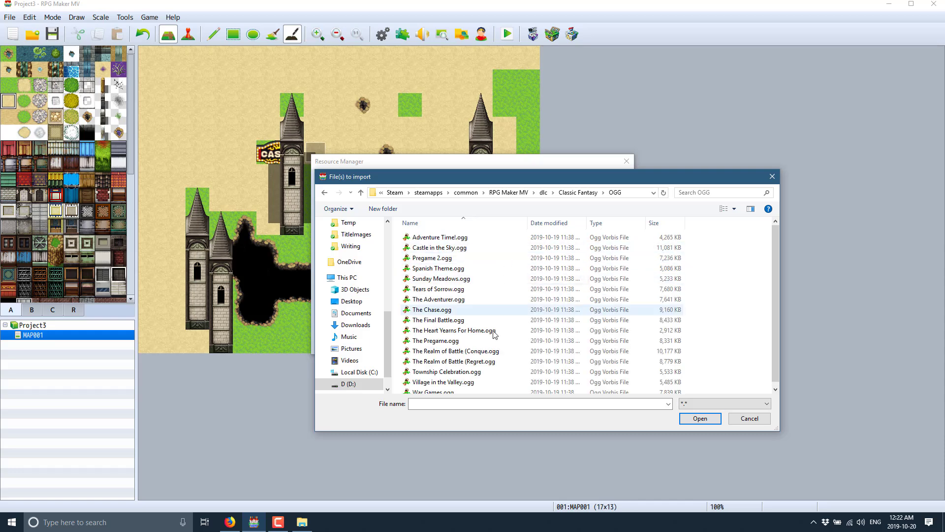
Check the Classic Fantasy pack's M4A folder, then return to its OGG folder
key("alt+Left")
double_click(416, 238)
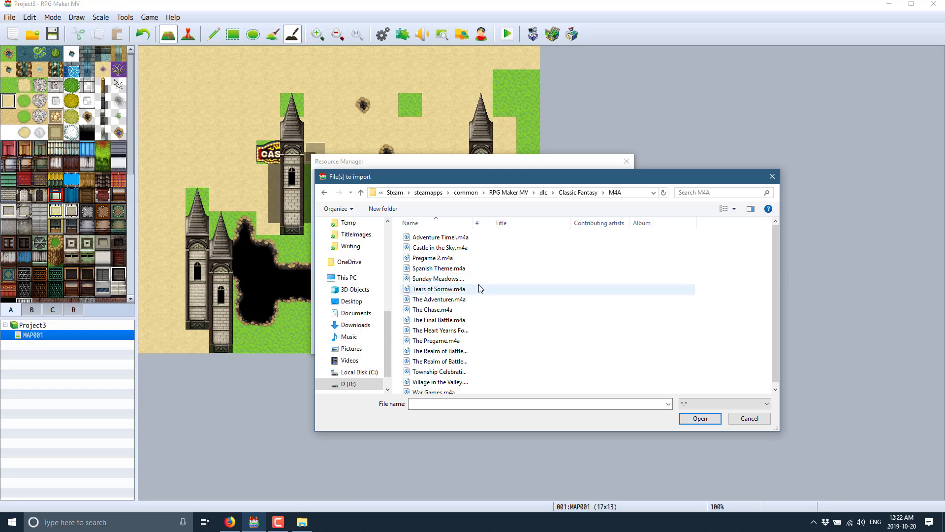
key("alt+Left")
double_click(419, 258)
Import the OGG tracks from Adventure Time!.ogg through War Games.ogg into audio/bgm and close the Resource Manager
left_click(438, 238)
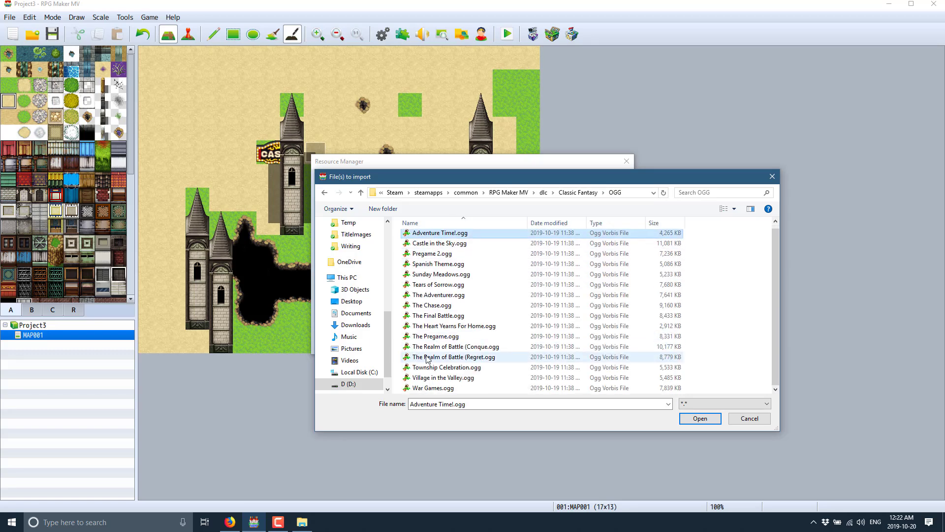
left_click(433, 390, "shift")
left_click(697, 419)
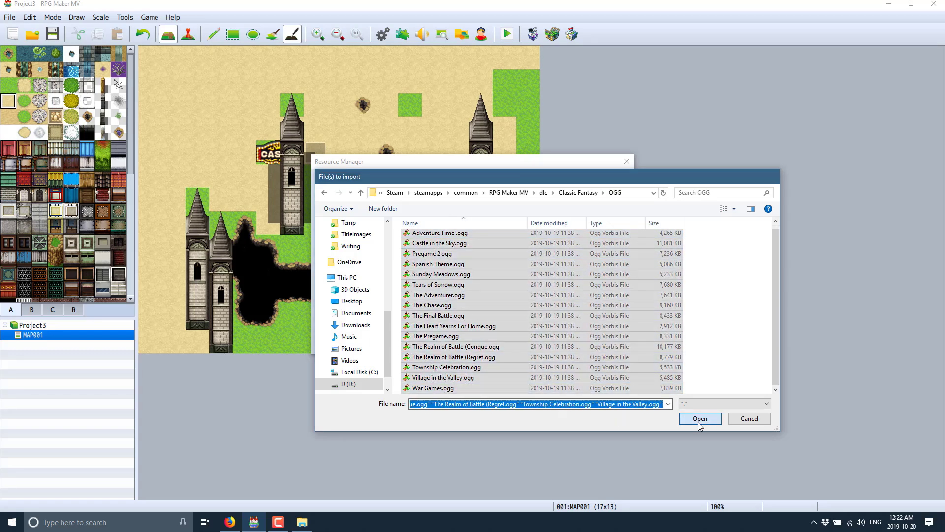
scroll(485, 203, "down", 6)
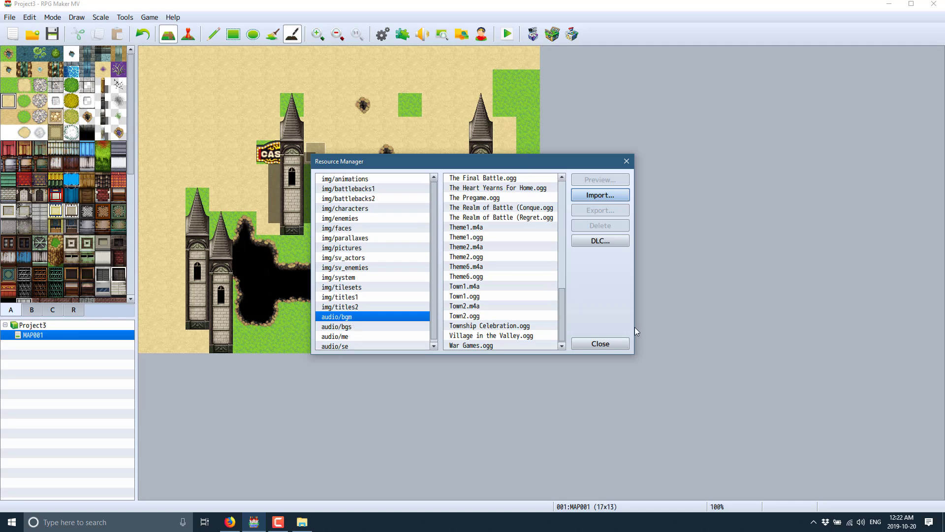
left_click(613, 347)
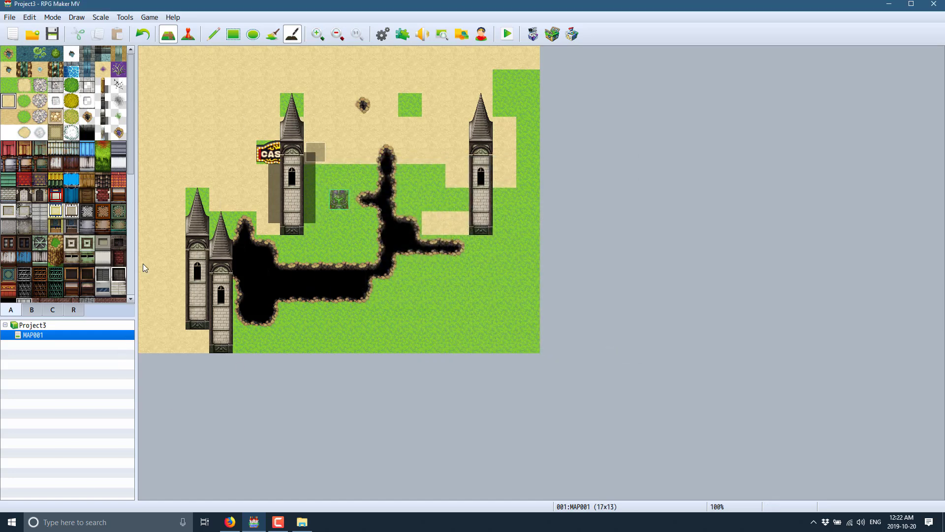
Open the database's tileset settings and set the maximum number of tilesets to 7
left_click(125, 17)
left_click(143, 29)
left_click(207, 257)
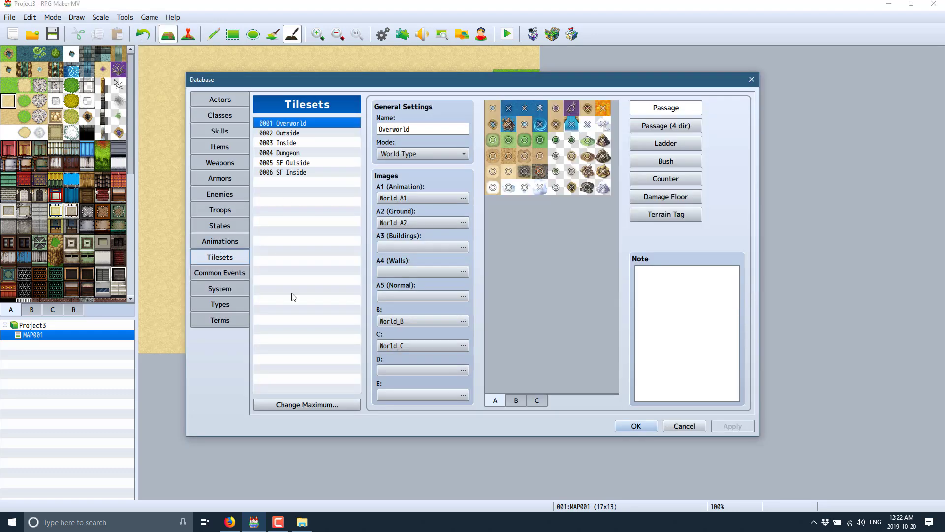
left_click(332, 403)
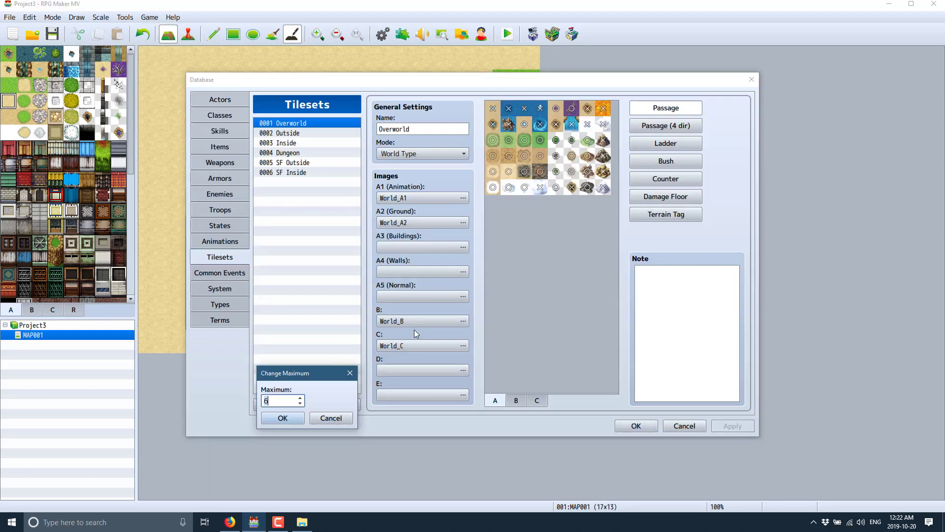
left_click(268, 419)
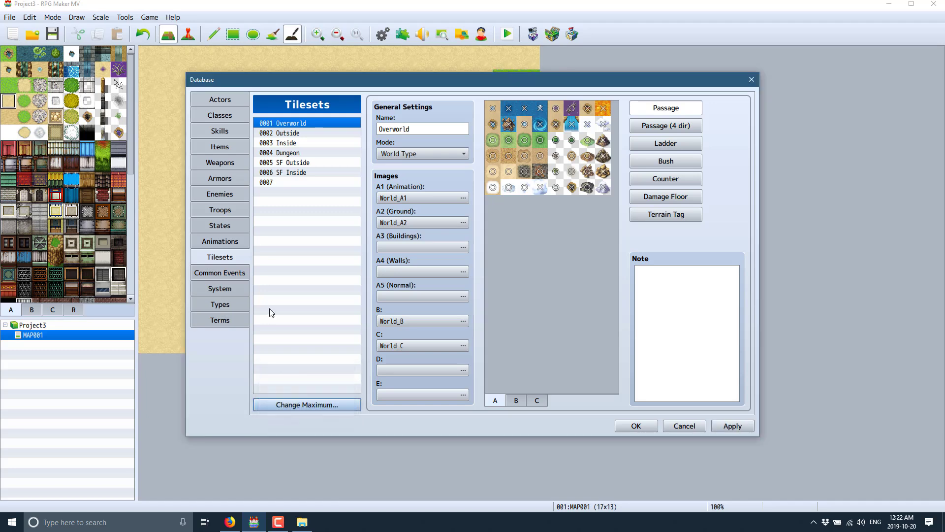
Name the empty tileset 0007 "Mikes Tiles" and keep its mode as Area Type
left_click(275, 182)
left_click(437, 129)
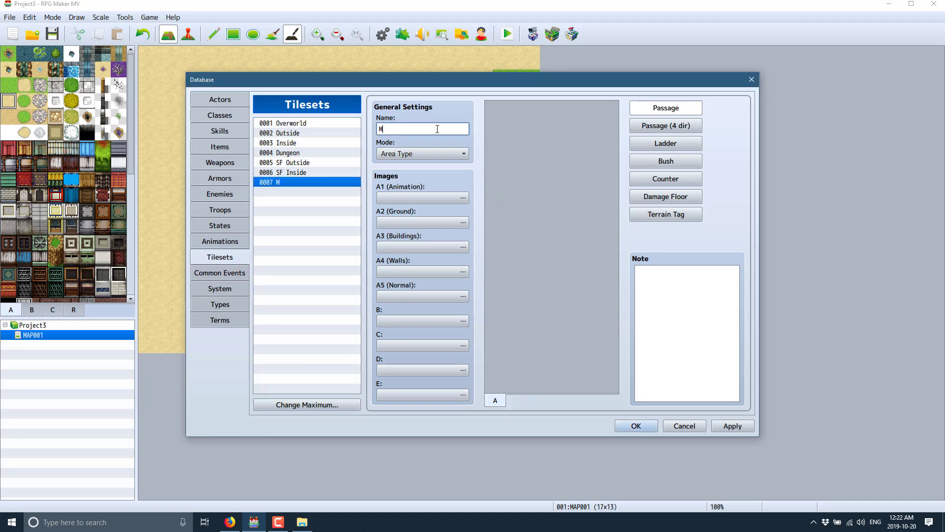
type("Mikes Tiles")
left_click(463, 159)
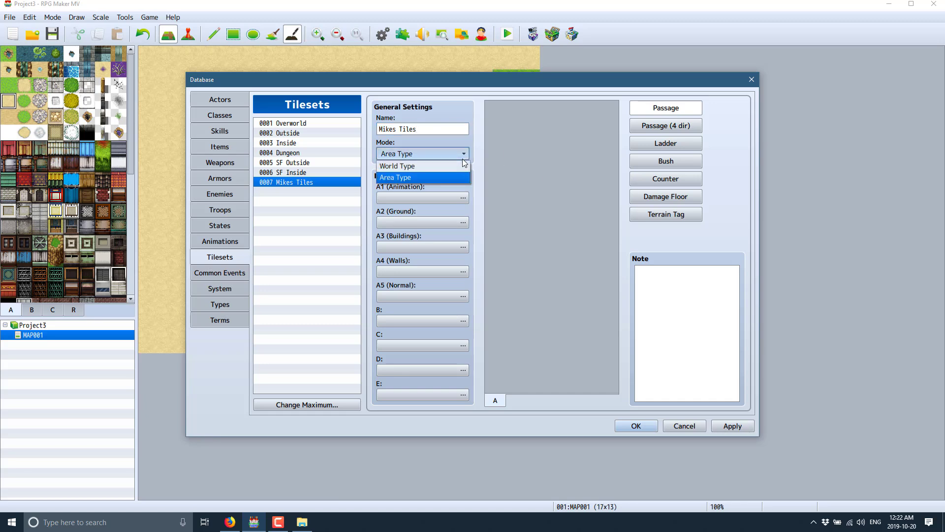
left_click(454, 158)
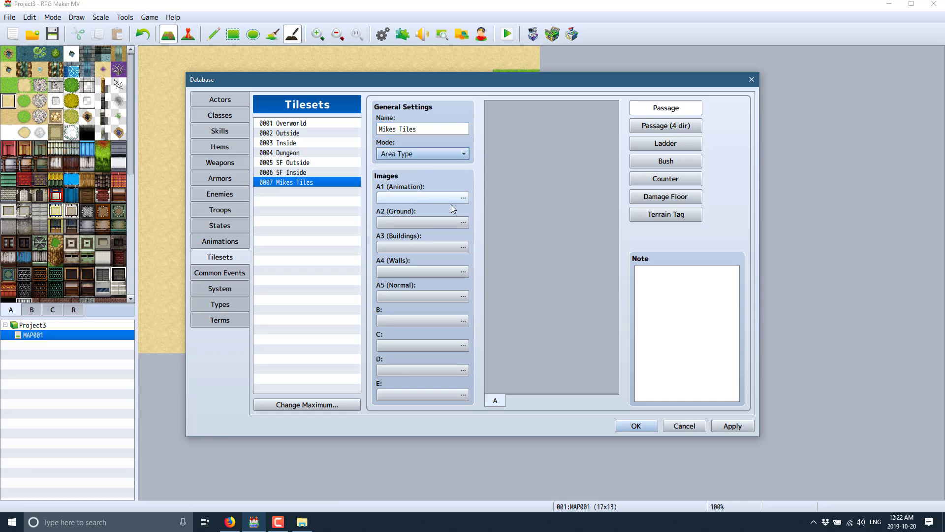
Assign the TileA1 image to the A1 (Animation) slot of the Mikes Tiles tileset
left_click(464, 198)
scroll(389, 238, "down", 12)
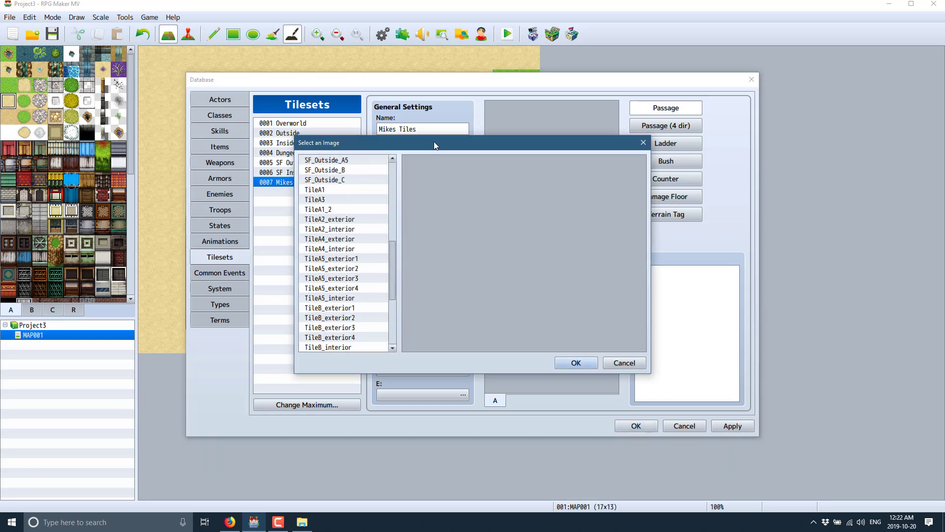
left_click_drag(433, 141, 680, 145)
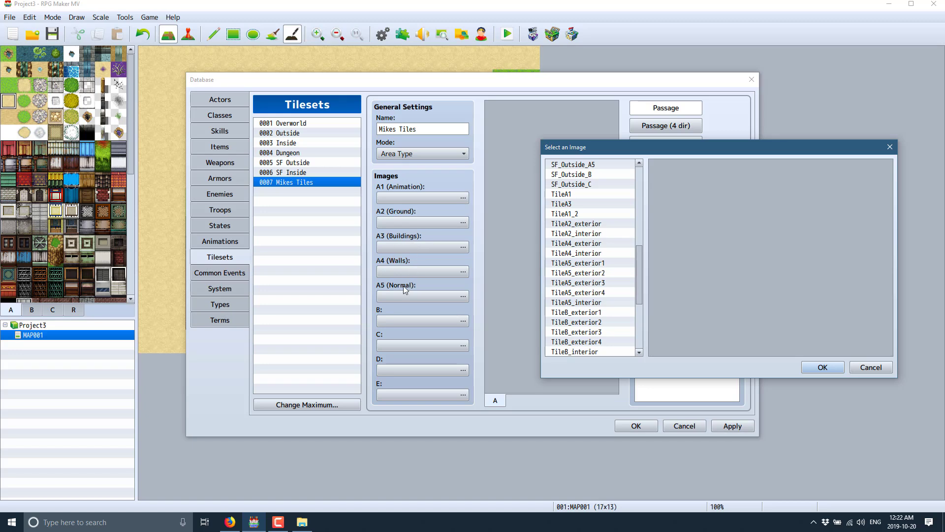
scroll(608, 273, "down", 1)
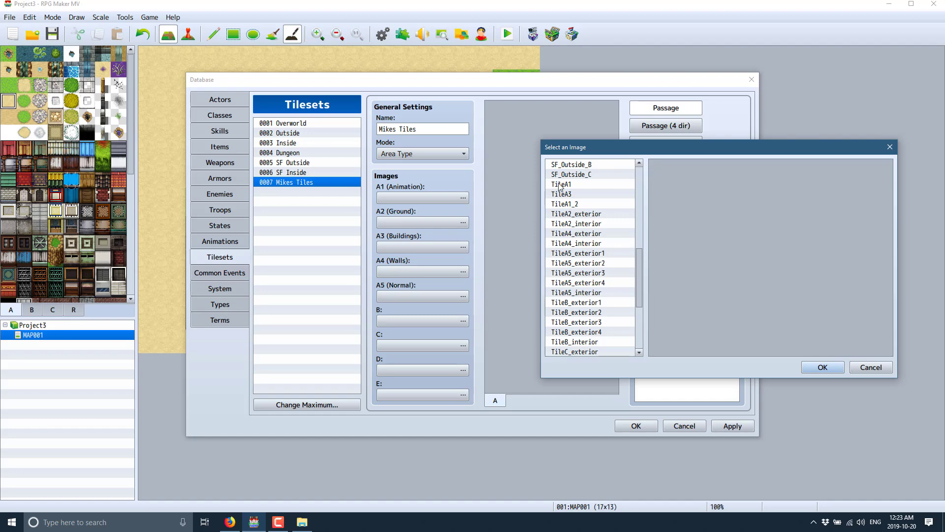
left_click(559, 185)
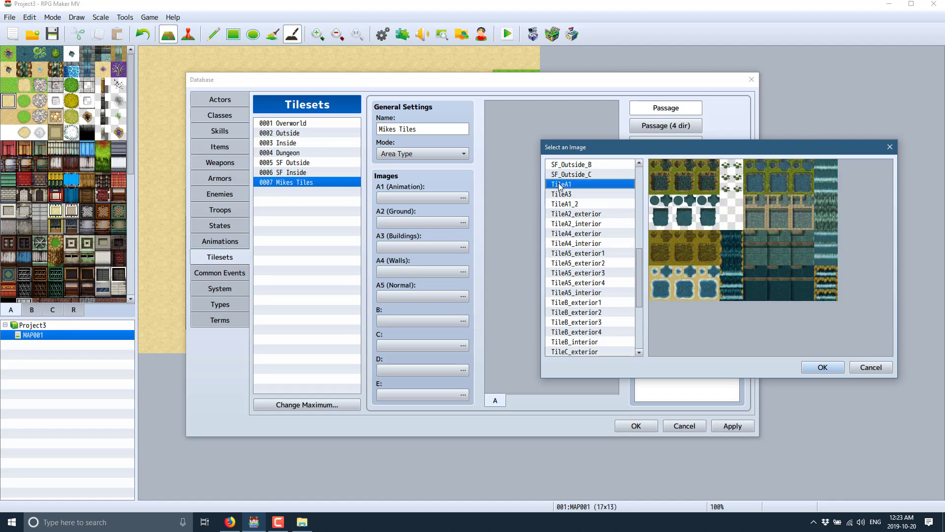
double_click(567, 185)
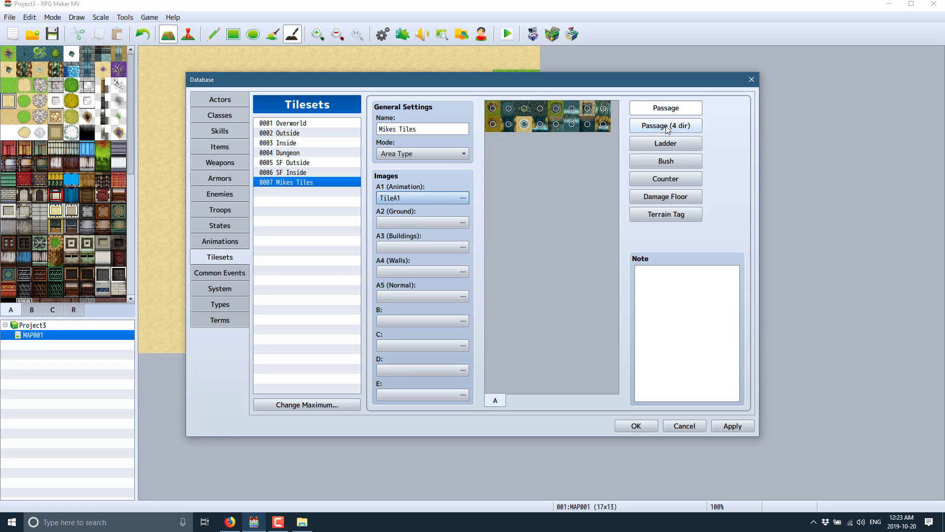
Assign the TileA2_interior image to the tileset's A2 (Ground) slot
left_click(447, 226)
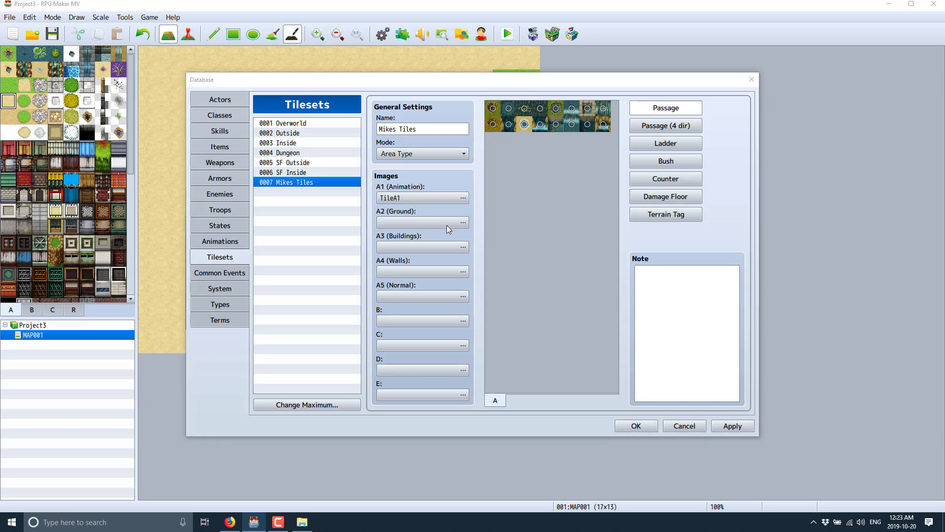
scroll(358, 310, "down", 7)
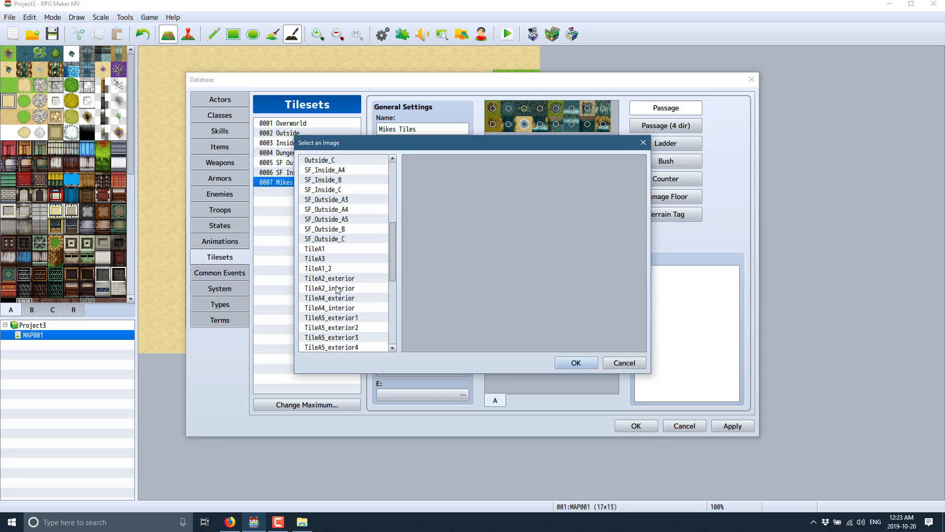
double_click(335, 288)
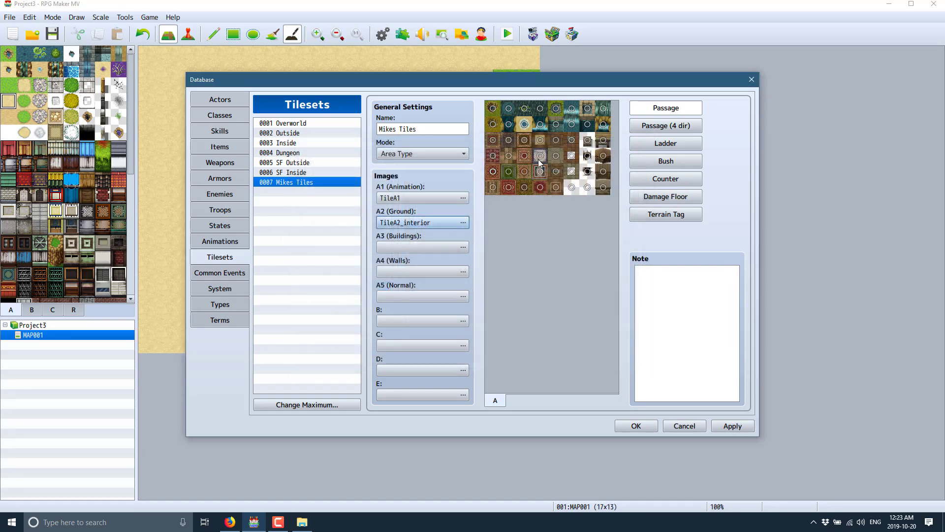
left_click(456, 247)
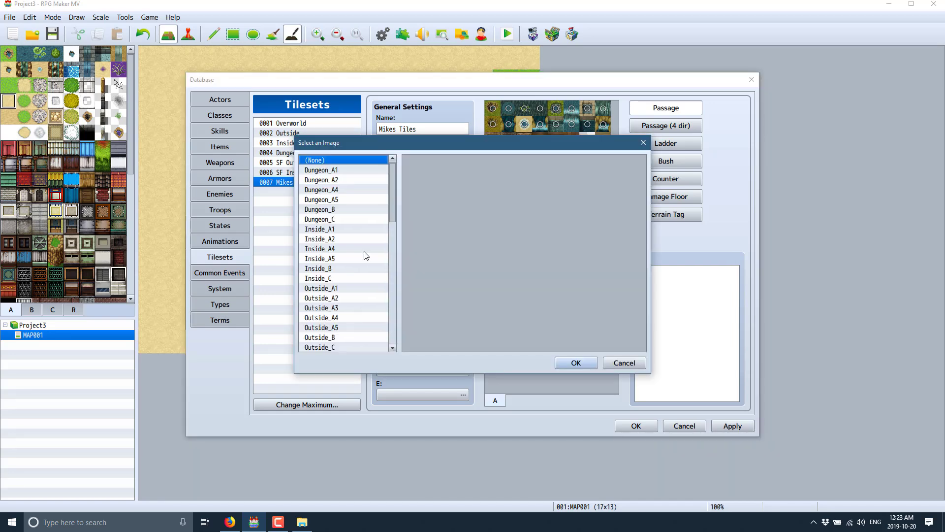
scroll(345, 262, "down", 5)
scroll(364, 258, "down", 3)
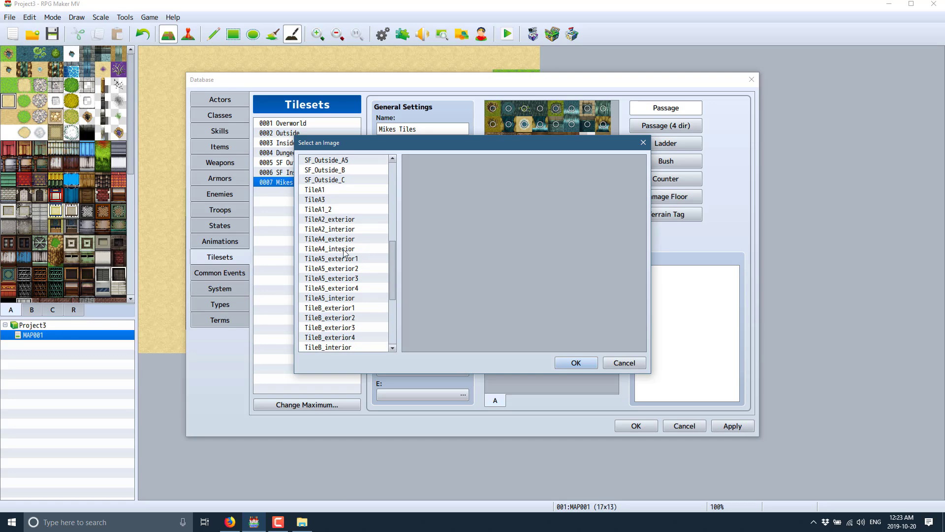
left_click(613, 362)
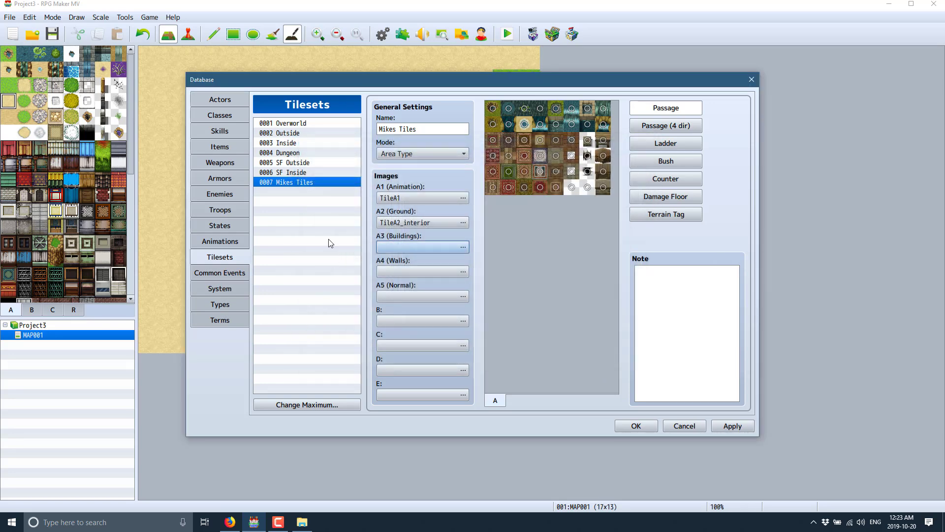
Assign the TileA4_interior image to the tileset's A4 (Walls) slot
left_click(459, 272)
scroll(363, 290, "down", 1)
scroll(363, 291, "down", 7)
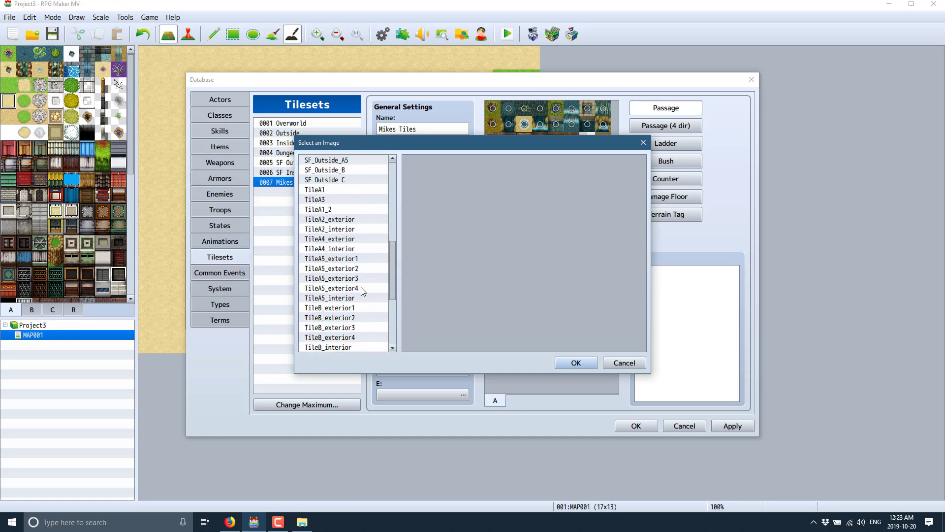
double_click(334, 249)
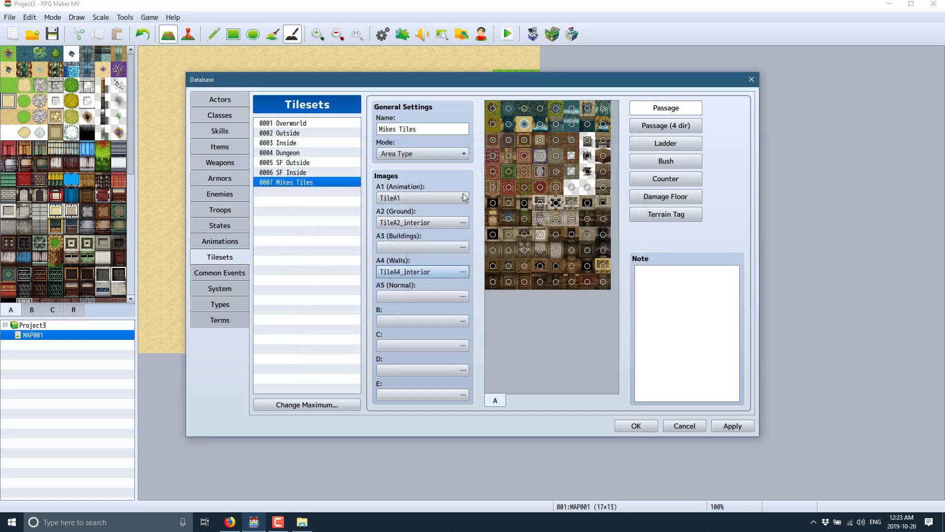
Assign the TileA5_interior image to the tileset's A5 (Normal) slot
left_click(436, 296)
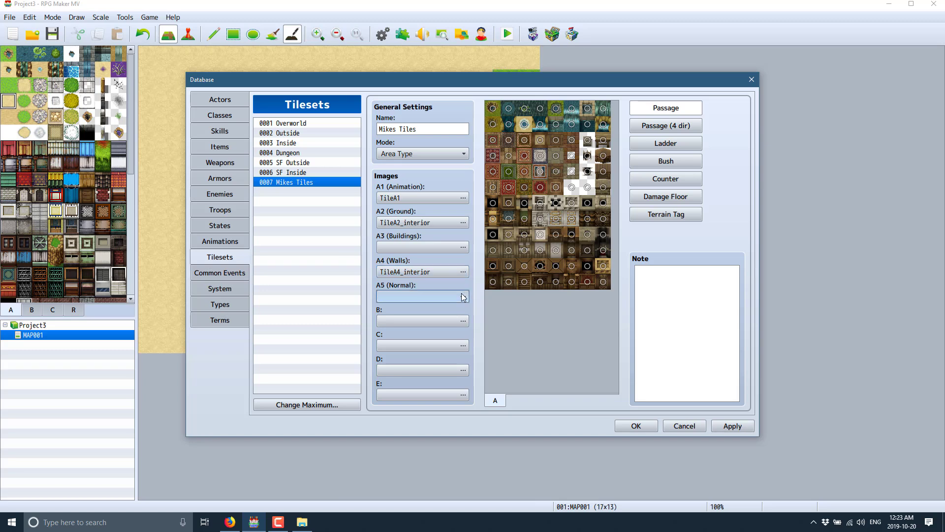
scroll(343, 297, "down", 2)
scroll(343, 298, "down", 7)
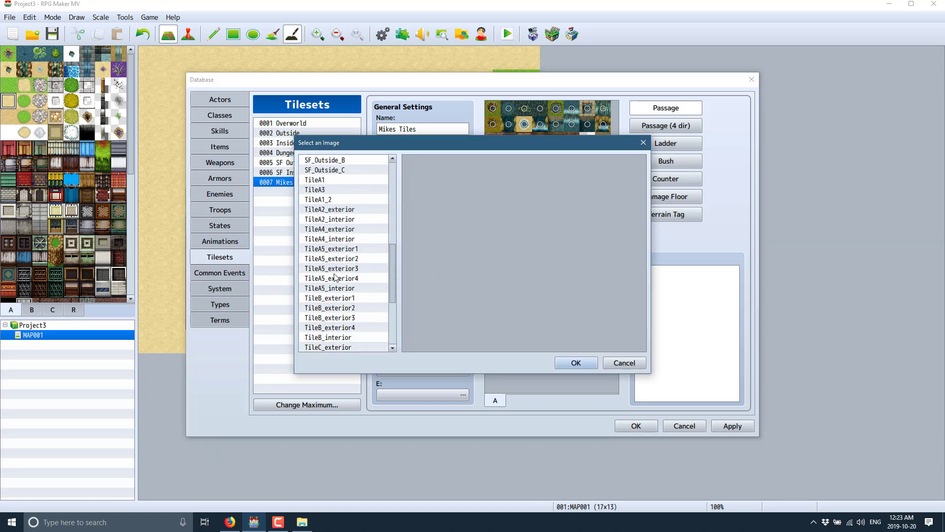
double_click(340, 288)
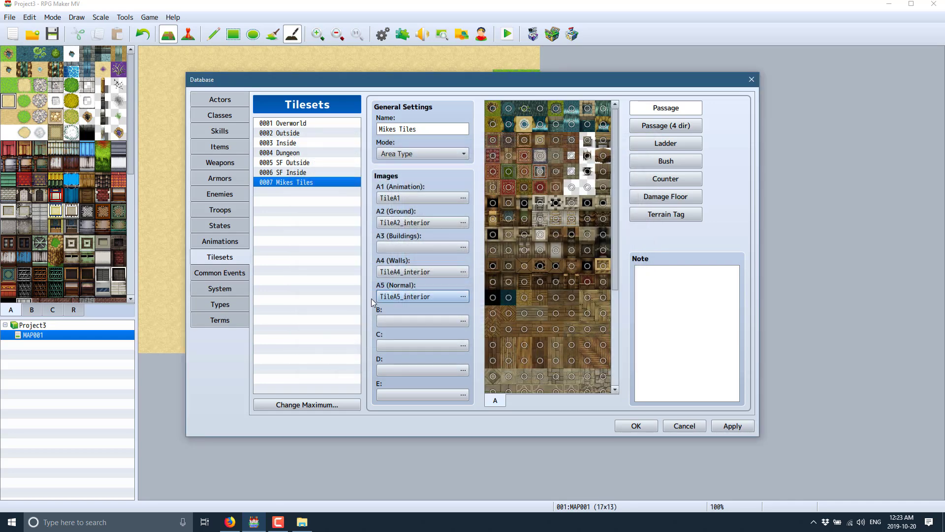
Assign the TileB_interior image to the tileset's B slot
left_click(457, 318)
scroll(348, 276, "down", 6)
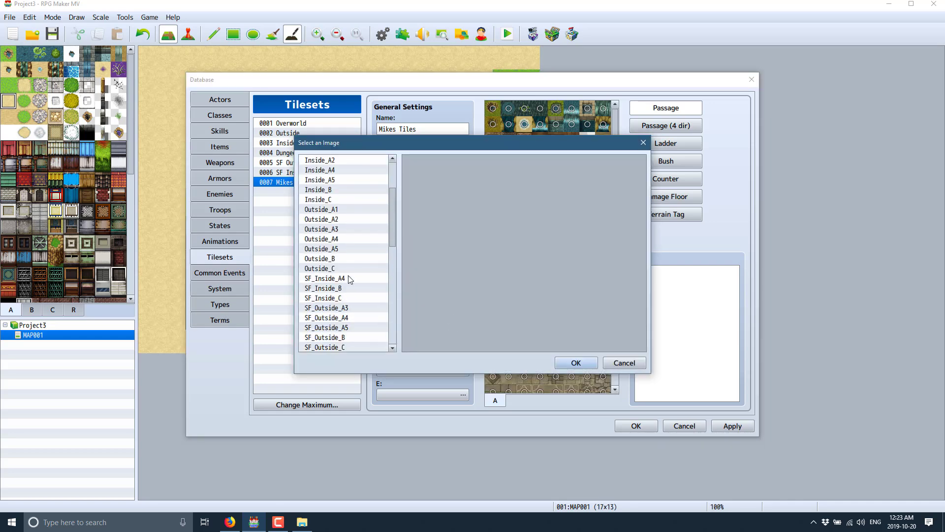
scroll(353, 279, "down", 4)
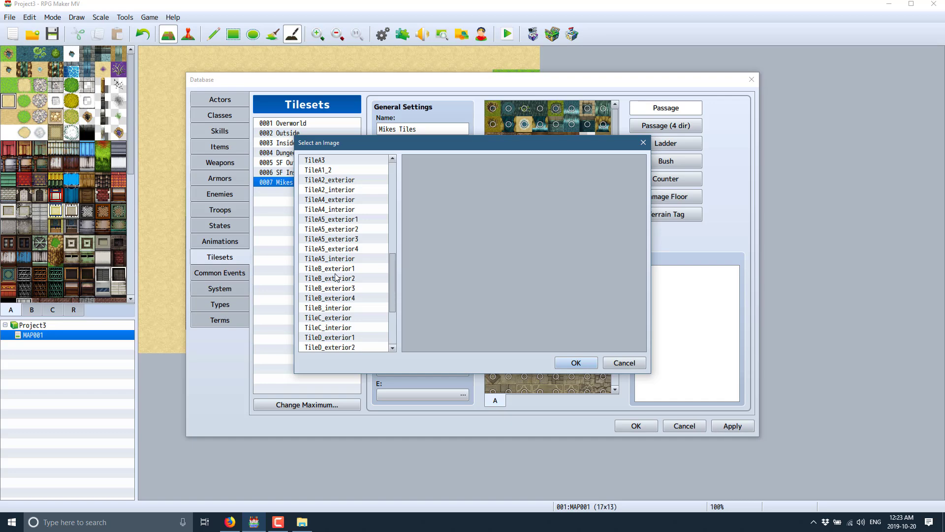
double_click(335, 309)
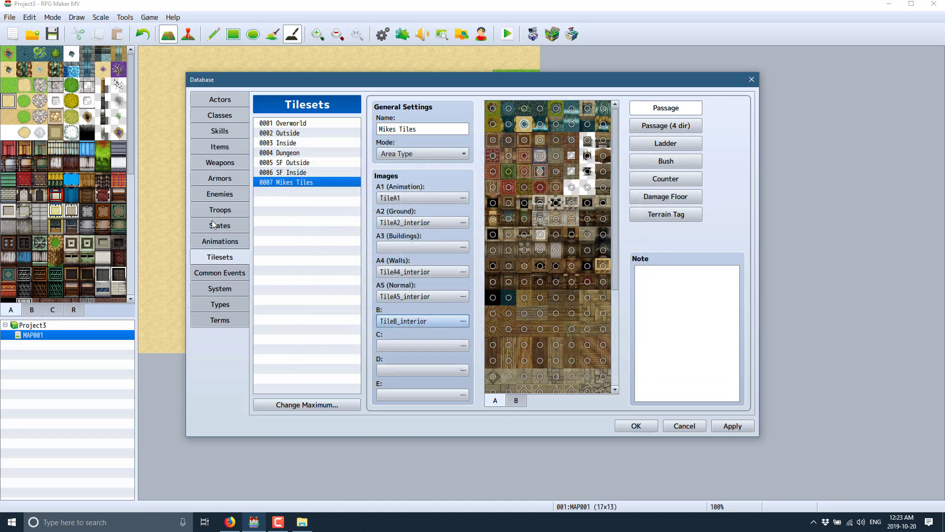
Assign the World_C image to the tileset's C slot
left_click(463, 345)
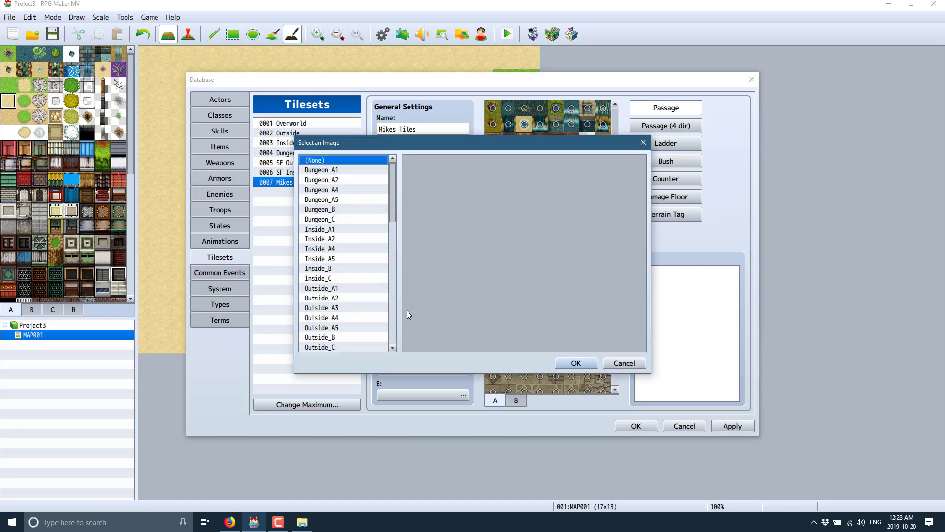
scroll(348, 300, "down", 2)
scroll(347, 301, "down", 10)
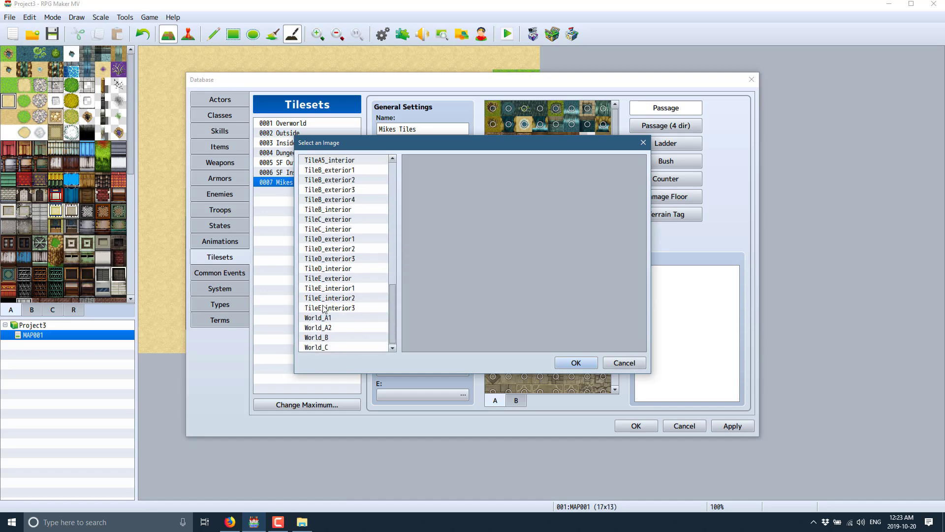
double_click(319, 347)
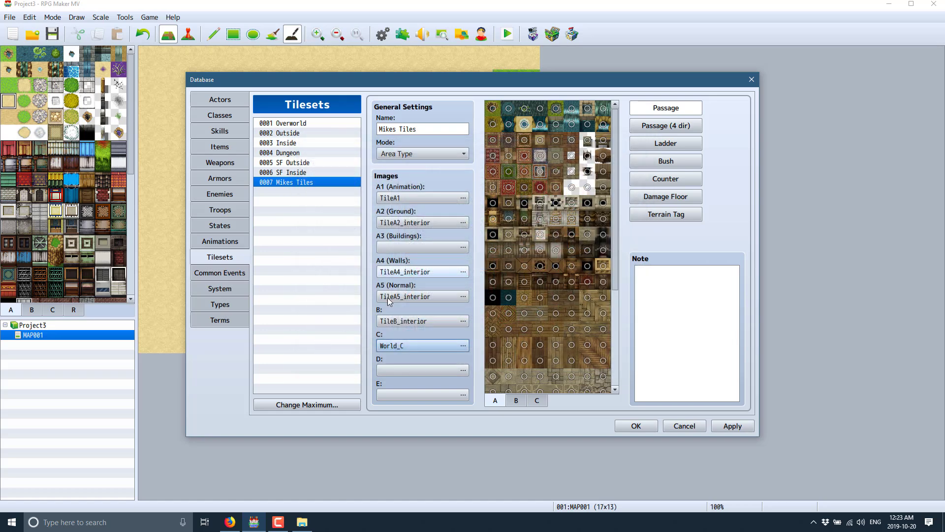
Assign the TileE_interior1 image to the tileset's D slot
left_click(464, 370)
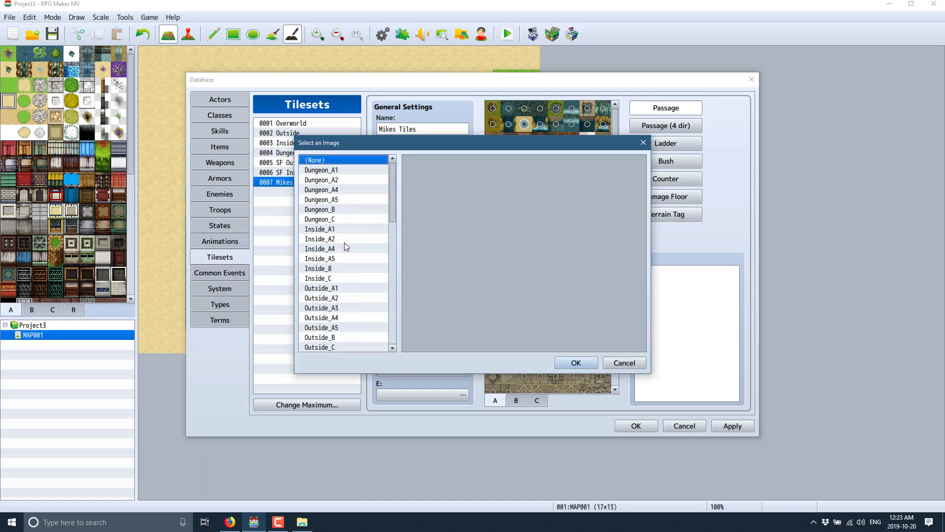
scroll(351, 232, "down", 3)
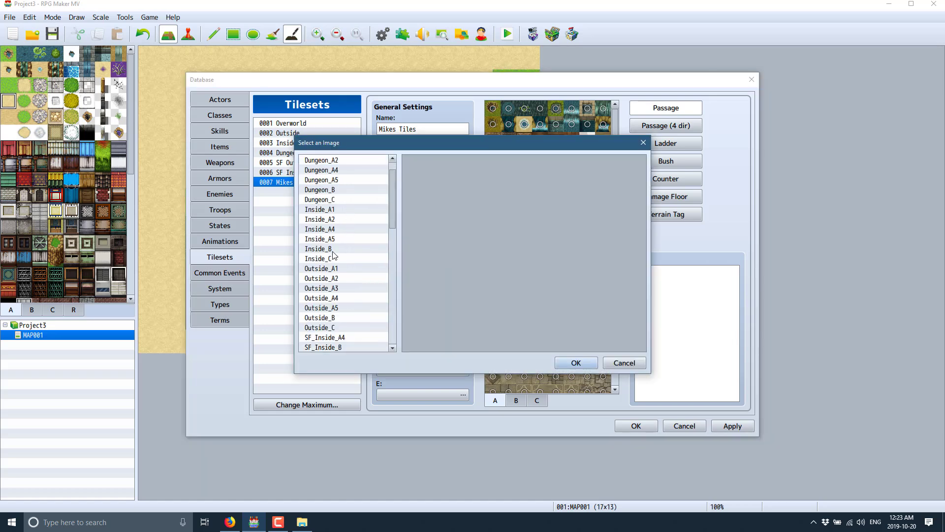
scroll(347, 290, "down", 10)
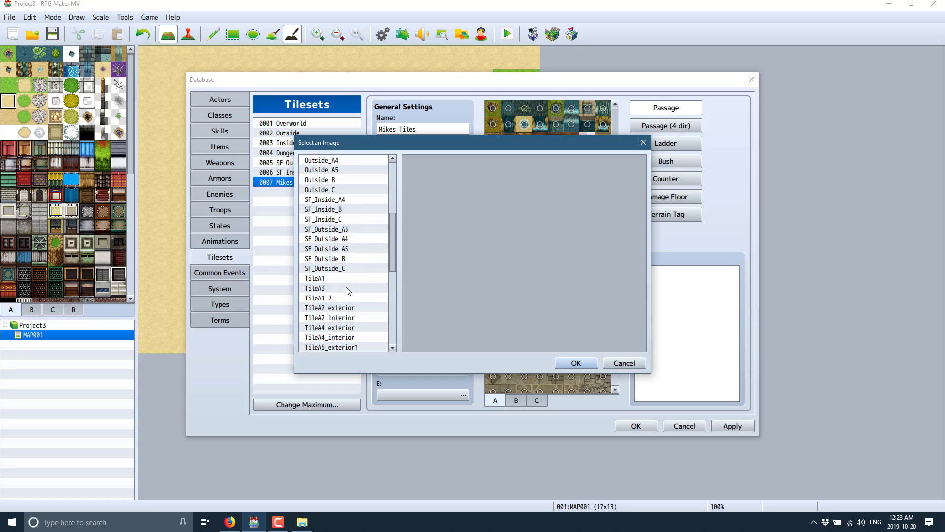
scroll(347, 291, "down", 3)
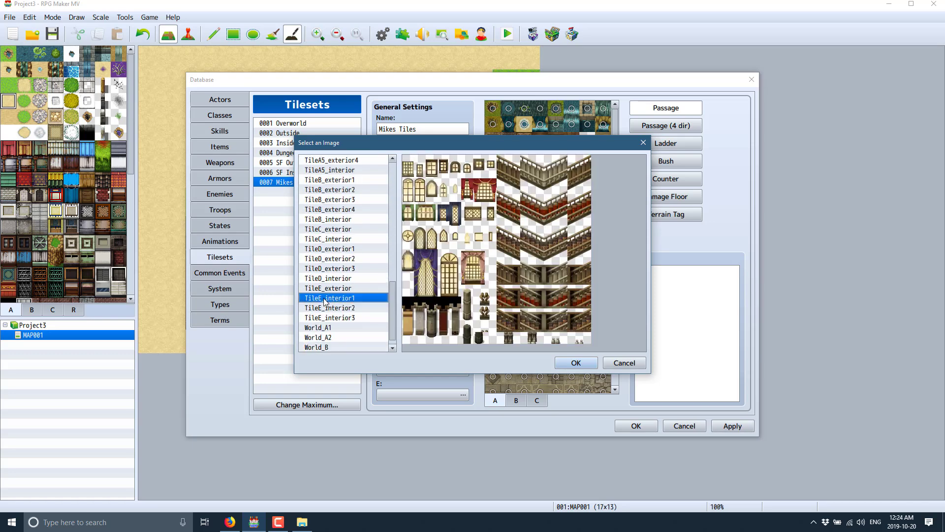
double_click(327, 298)
Assign the SF_Outside_A5 image to the tileset's E slot
left_click(463, 394)
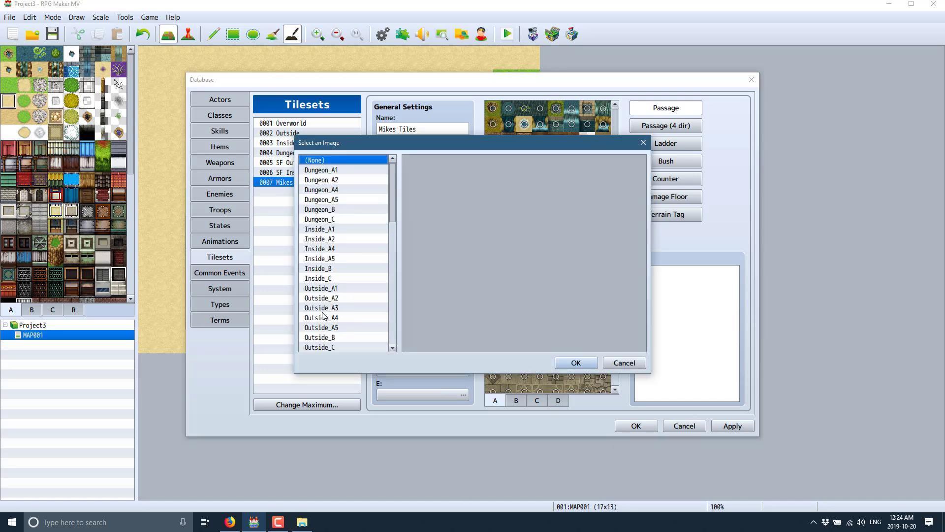
scroll(345, 246, "down", 5)
double_click(339, 296)
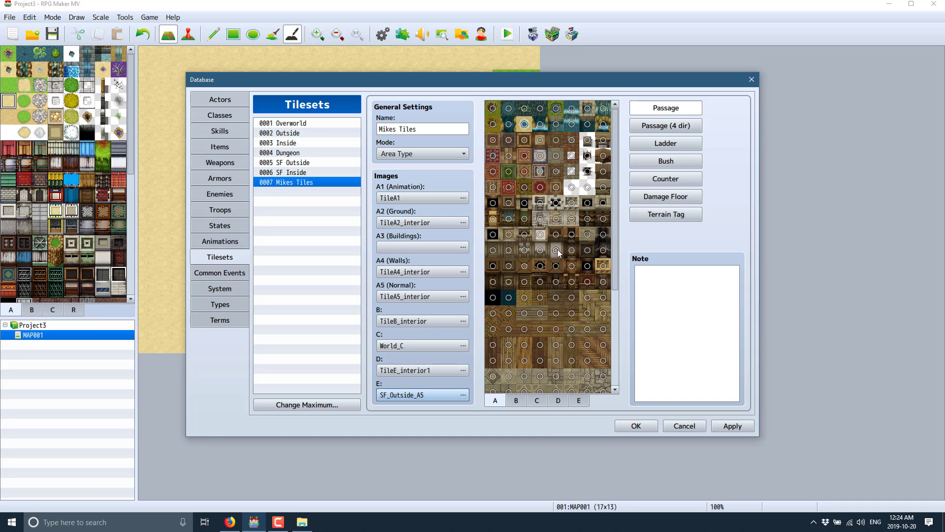
Cycle the passage setting of the upper grey mountain tiles on the tileset's C sheet
left_click(542, 400)
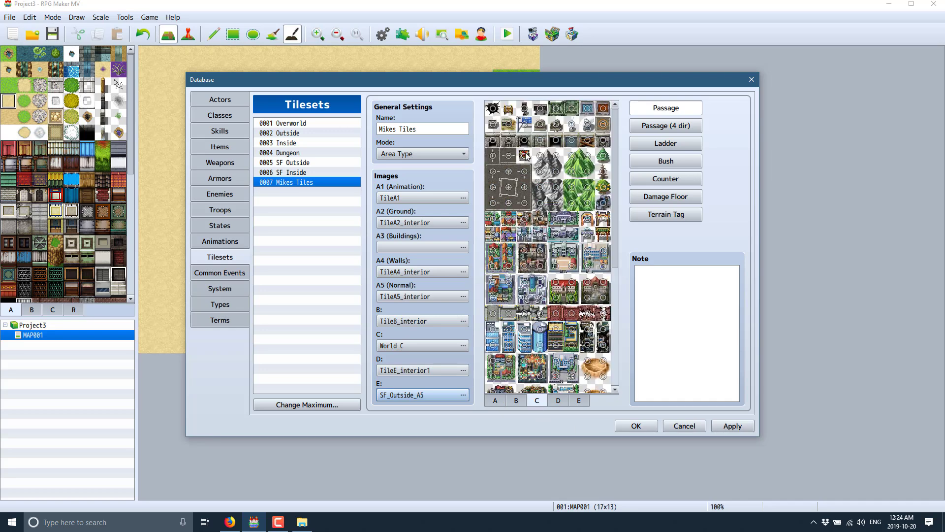
left_click(544, 156)
left_click(554, 155)
left_click(554, 154)
left_click(541, 160)
left_click(553, 160)
left_click(555, 157)
left_click(544, 162)
View the C sheet's four-direction passage, damage floor and terrain tag settings, and apply and close the database changes
left_click(658, 125)
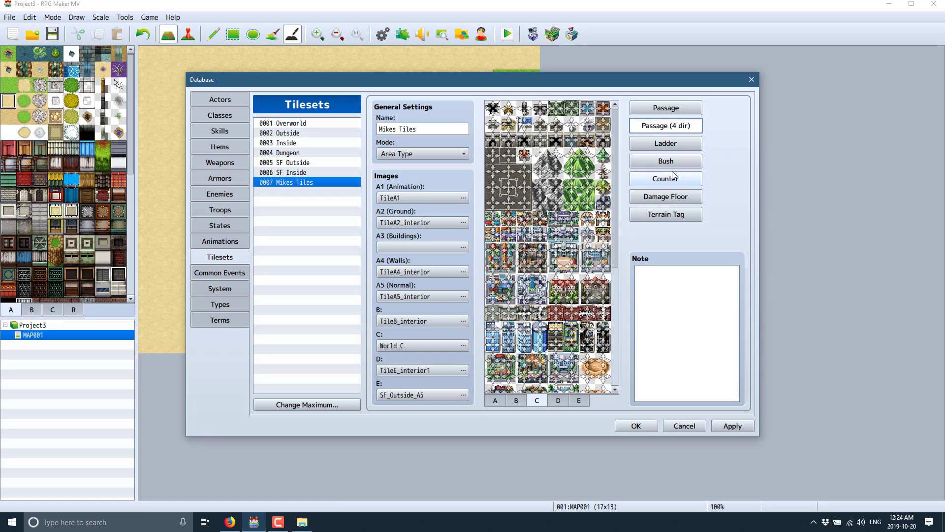
left_click(665, 199)
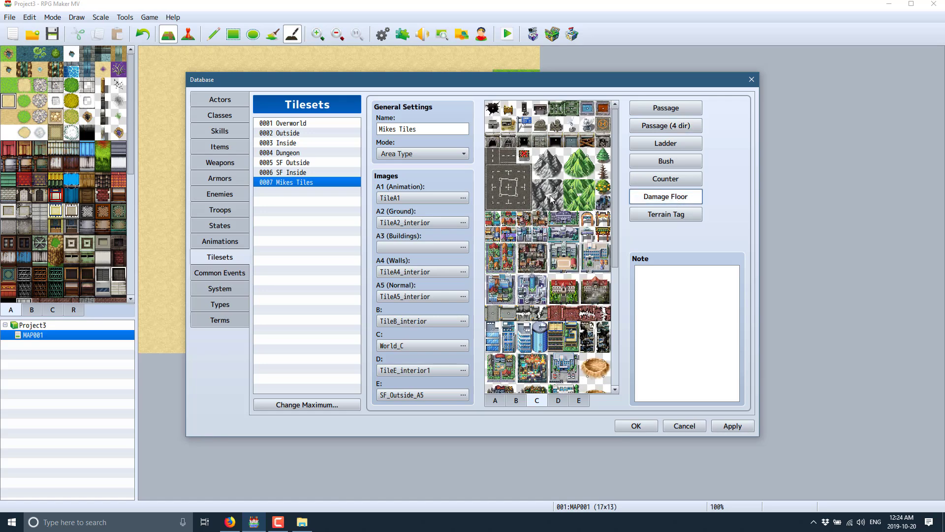
left_click(675, 214)
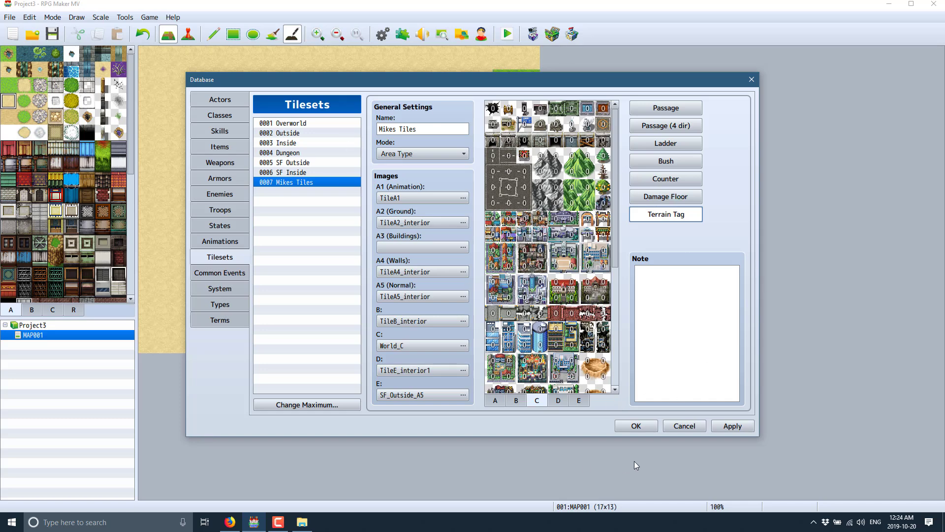
left_click(734, 426)
left_click(636, 426)
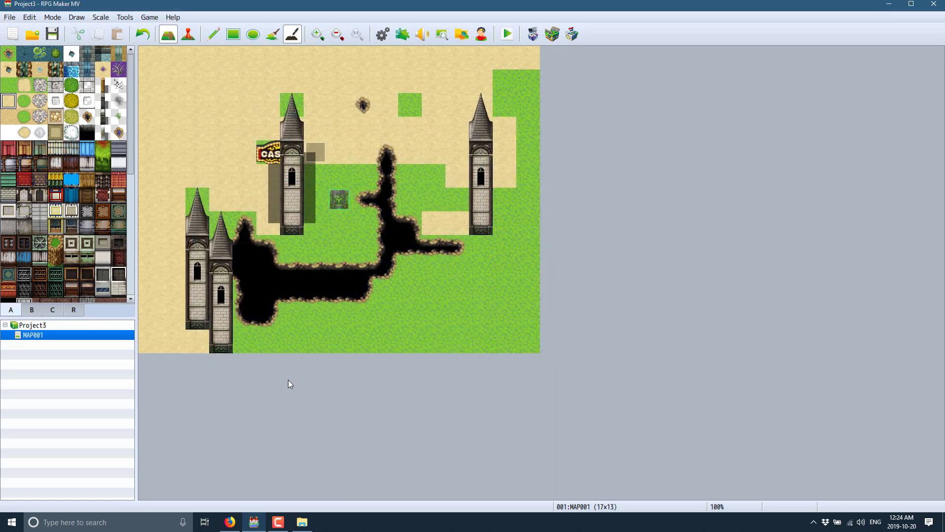
Start a new map under Project3 named MIKES MAP that uses the 0007 Mikes Tiles tileset
right_click(54, 327)
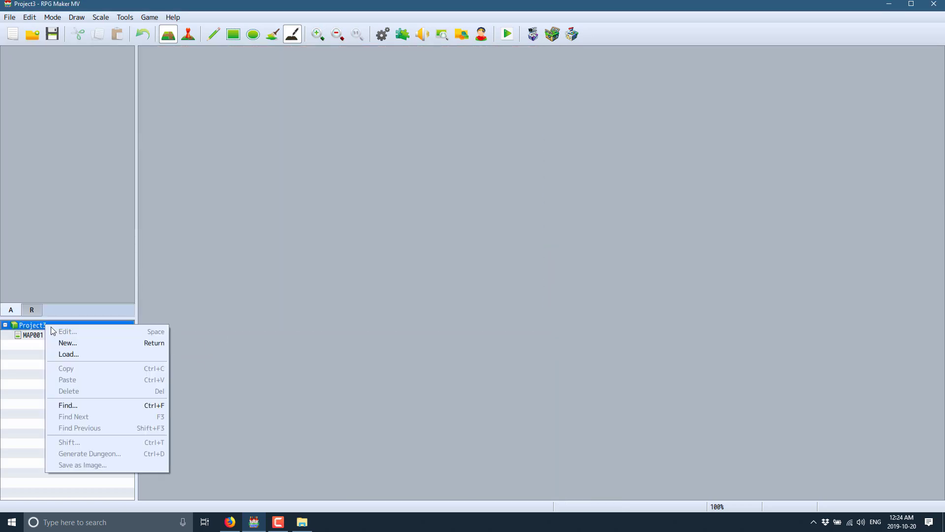
left_click(67, 342)
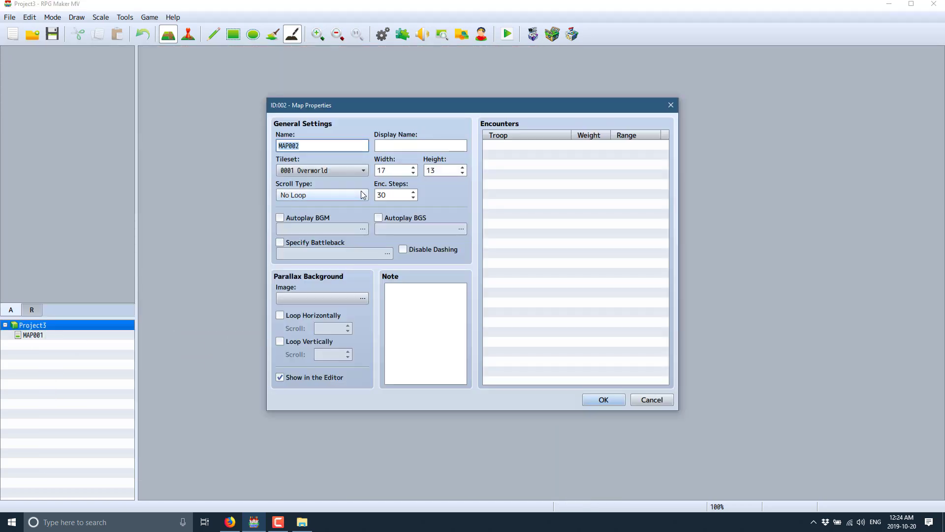
left_click(364, 173)
left_click(320, 255)
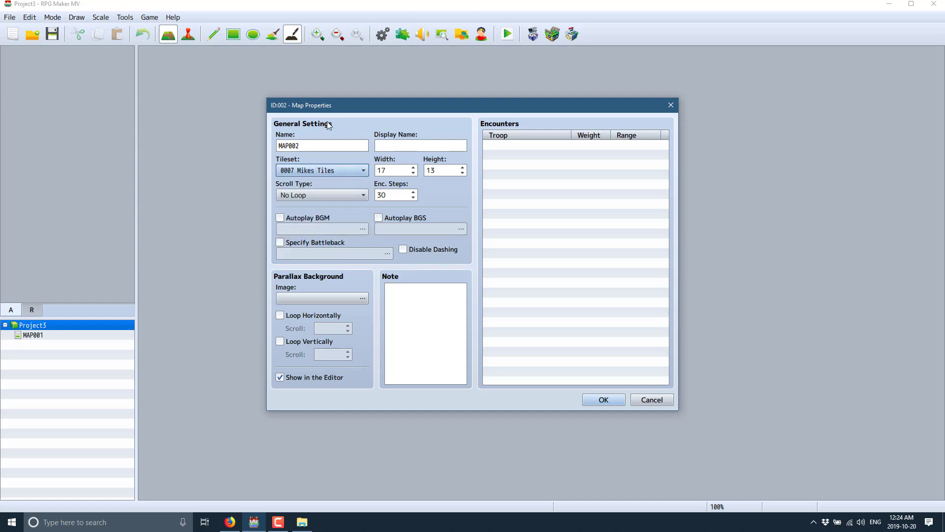
left_click(335, 144)
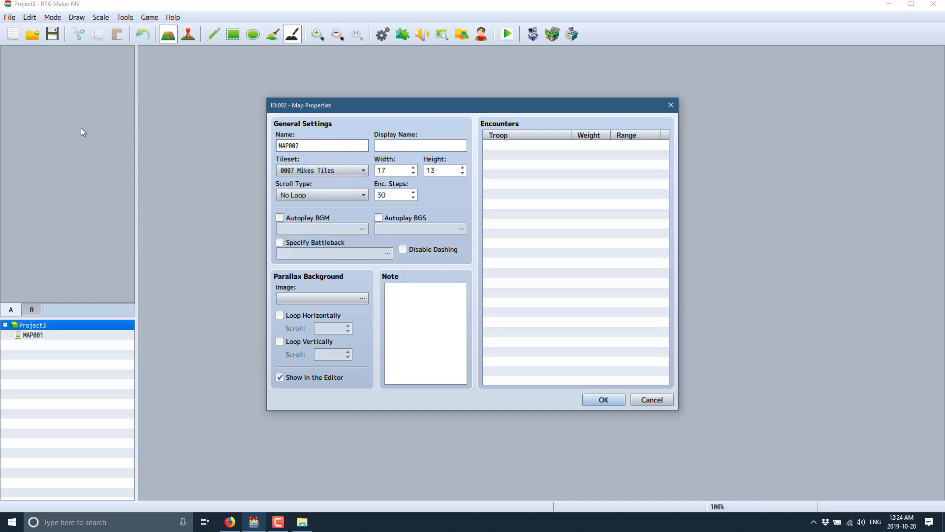
key("ctrl+a")
type("MIKES")
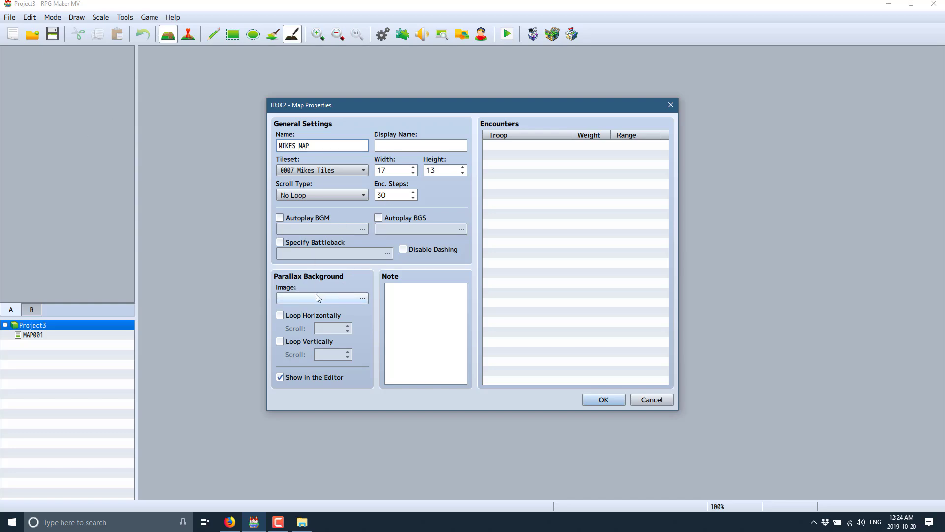
Set CloudySky1 as the new map's parallax background and create the map
left_click(359, 298)
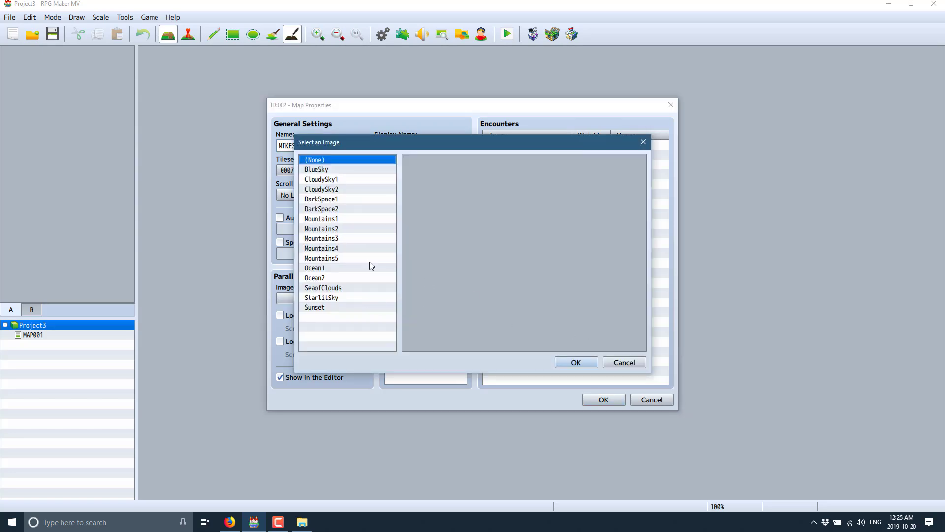
left_click(310, 239)
left_click(320, 228)
left_click(331, 192)
double_click(329, 180)
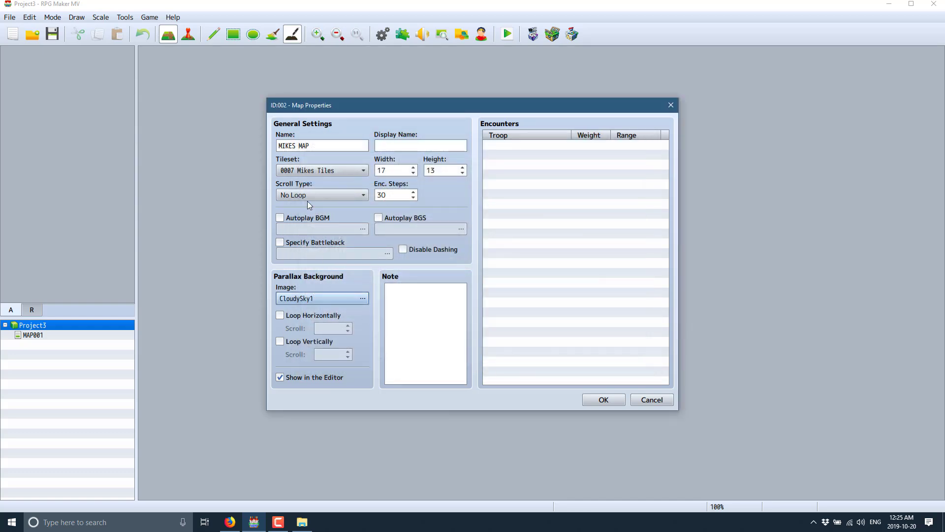
left_click(598, 399)
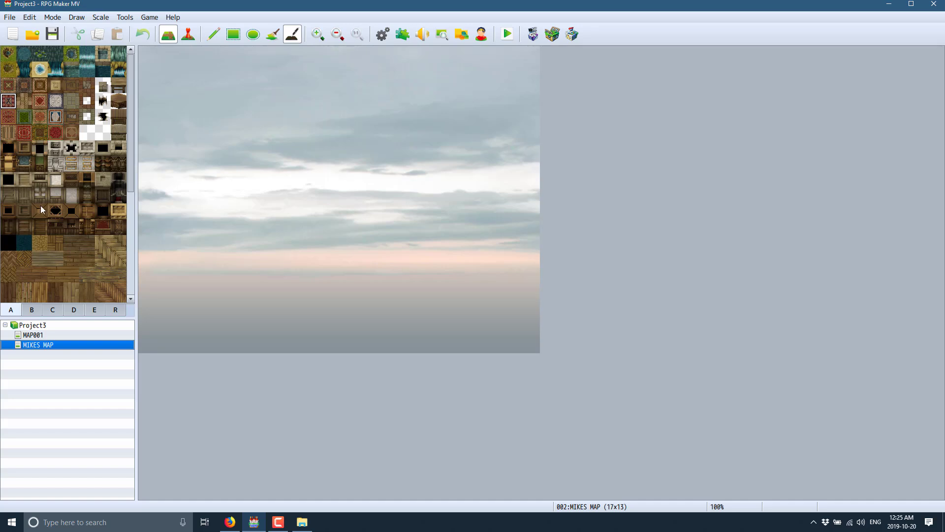
Draw strips along the bottom rows of MIKES MAP with the Shadow Pen
left_click(40, 242)
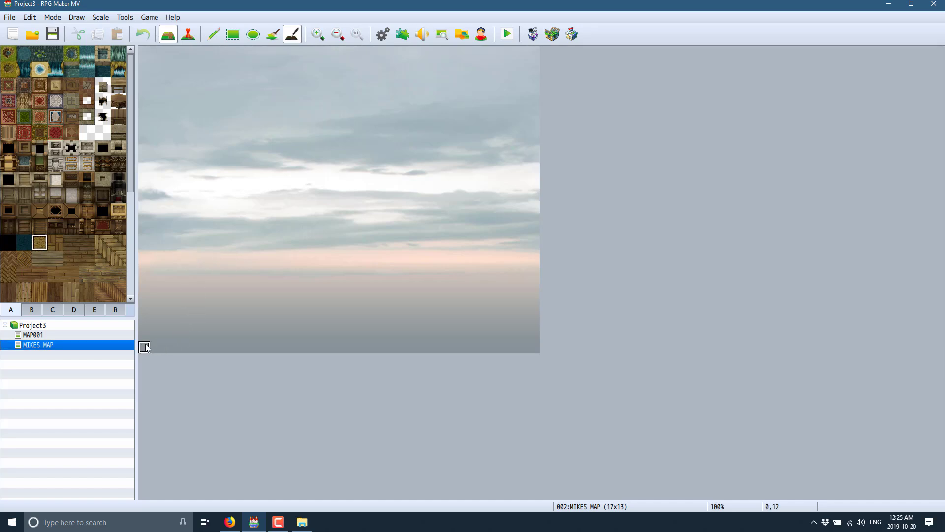
left_click_drag(144, 348, 534, 349)
left_click_drag(253, 347, 211, 347)
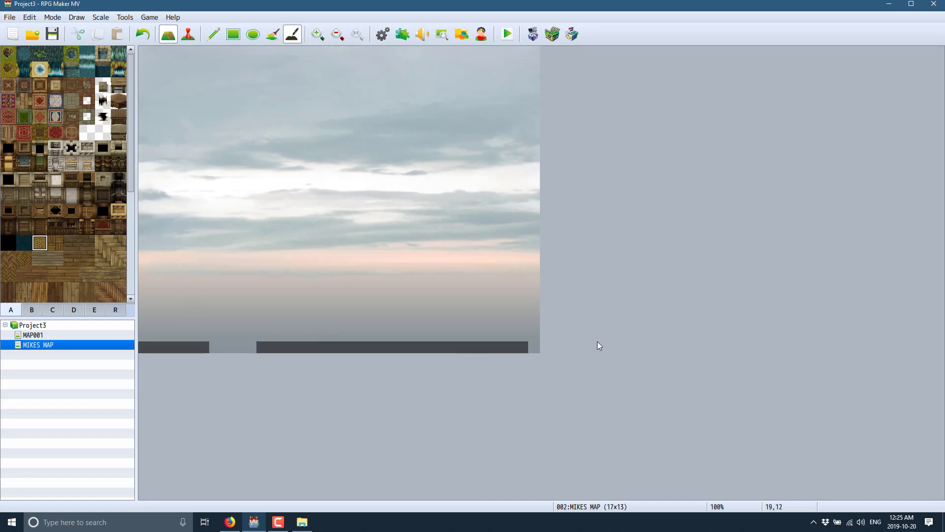
left_click_drag(310, 324, 533, 334)
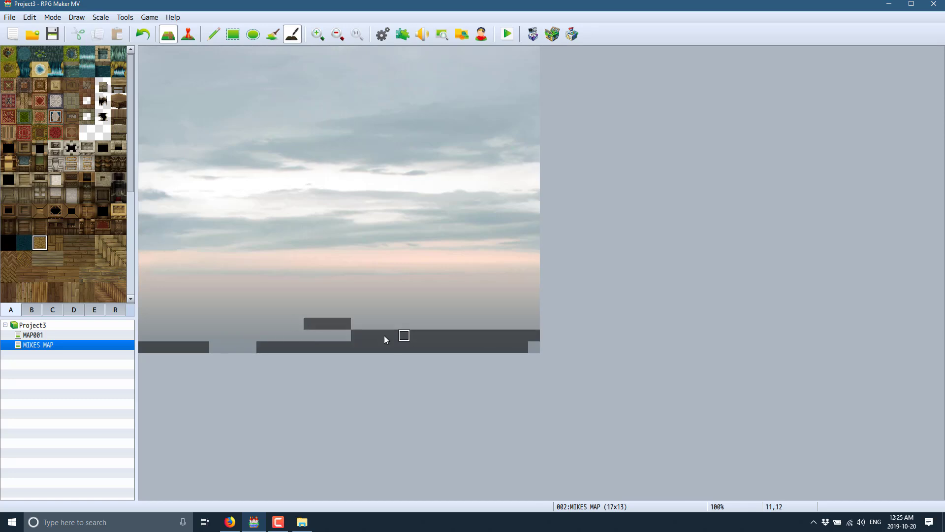
Flood fill all of MIKES MAP with the dark basket-weave wood floor tile
left_click(274, 42)
left_click(62, 248)
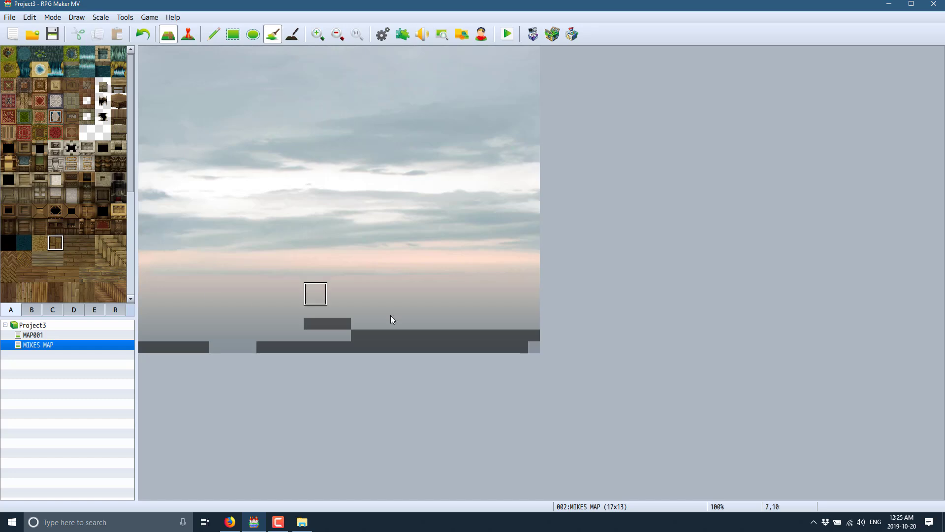
left_click(421, 340)
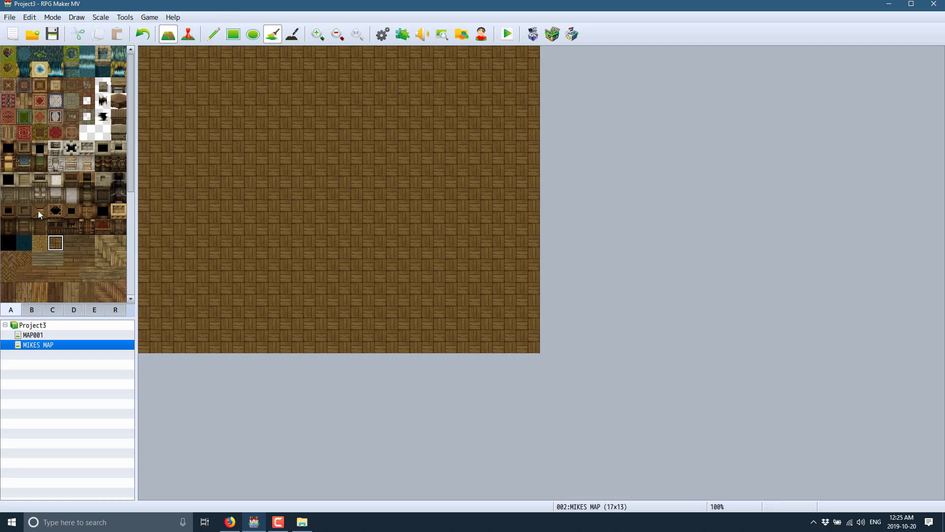
scroll(43, 199, "down", 5)
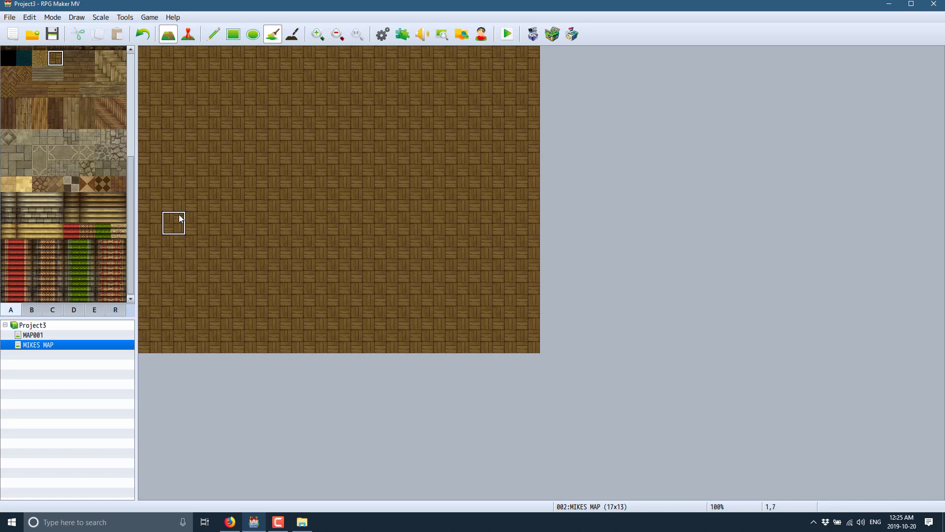
Start a quick transfer event on MAP001 at tile (8,4), just above the green patch beside the central tower
left_click(41, 335)
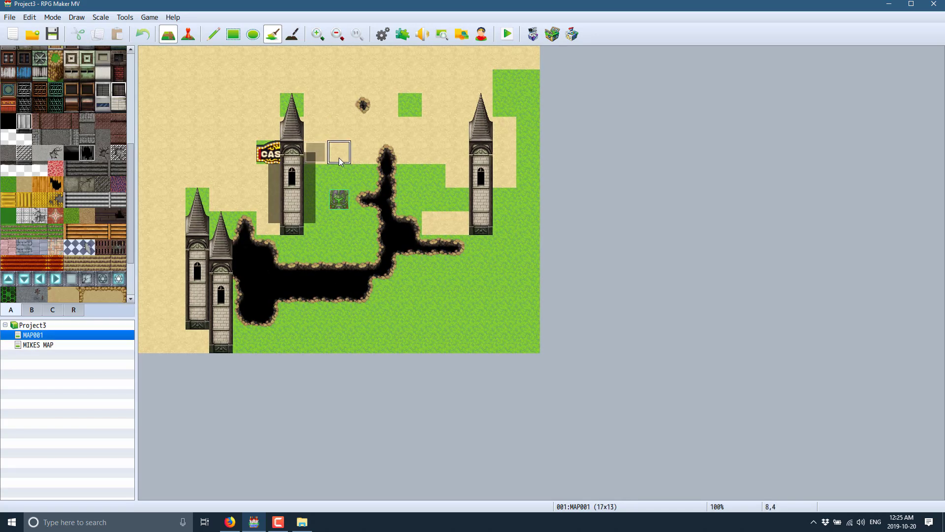
key("F6")
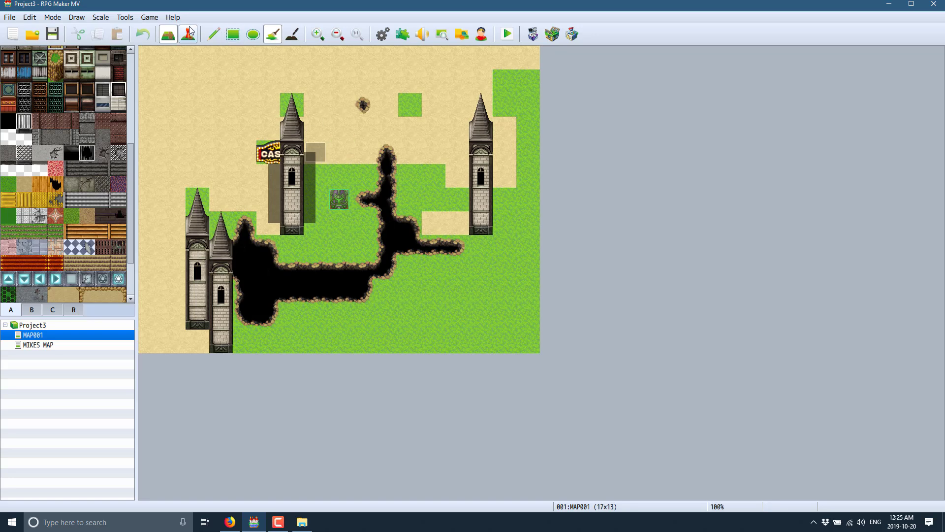
right_click(340, 151)
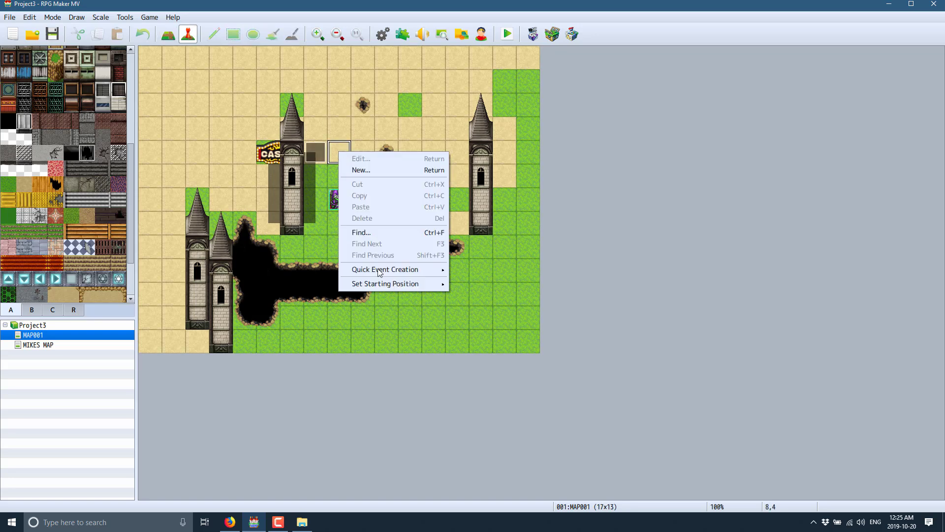
mouse_move(390, 288)
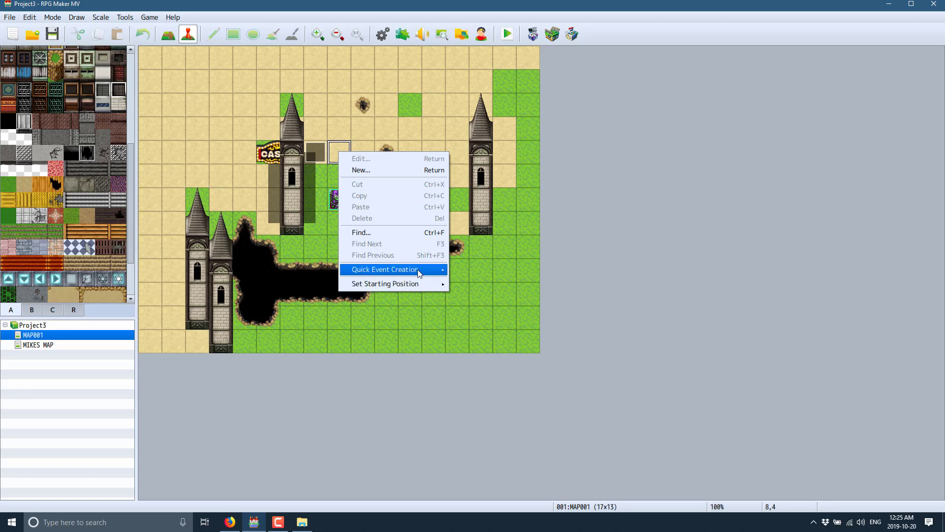
mouse_move(418, 270)
left_click(480, 269)
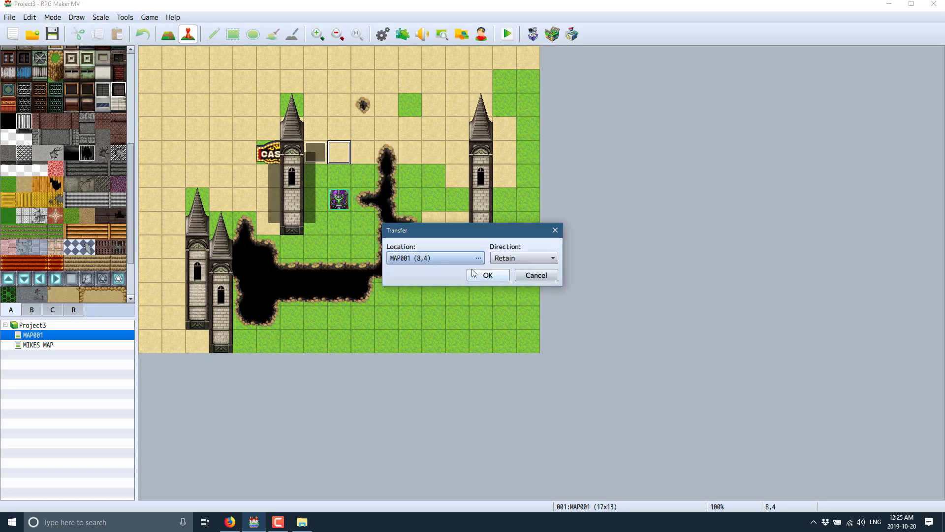
Try to set the transfer destination to MIKES MAP and create the transfer event
left_click(478, 258)
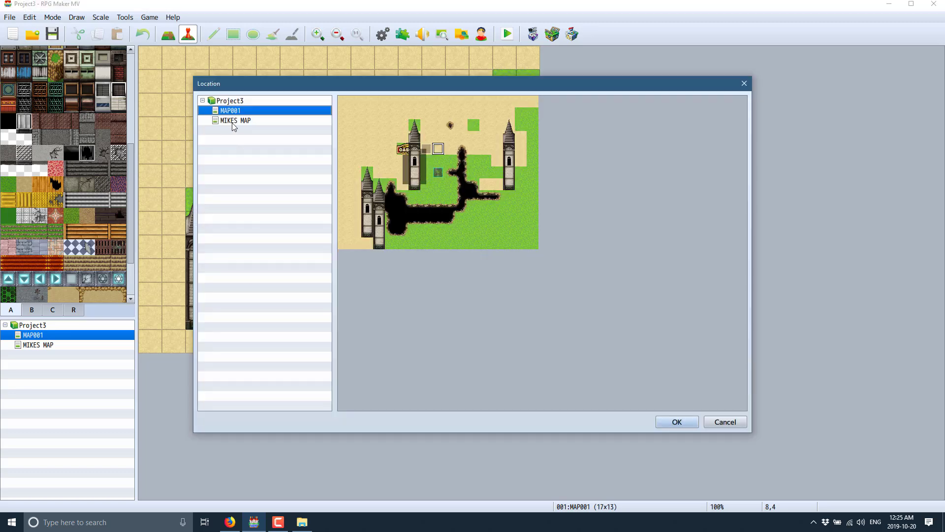
left_click(234, 121)
left_click(662, 419)
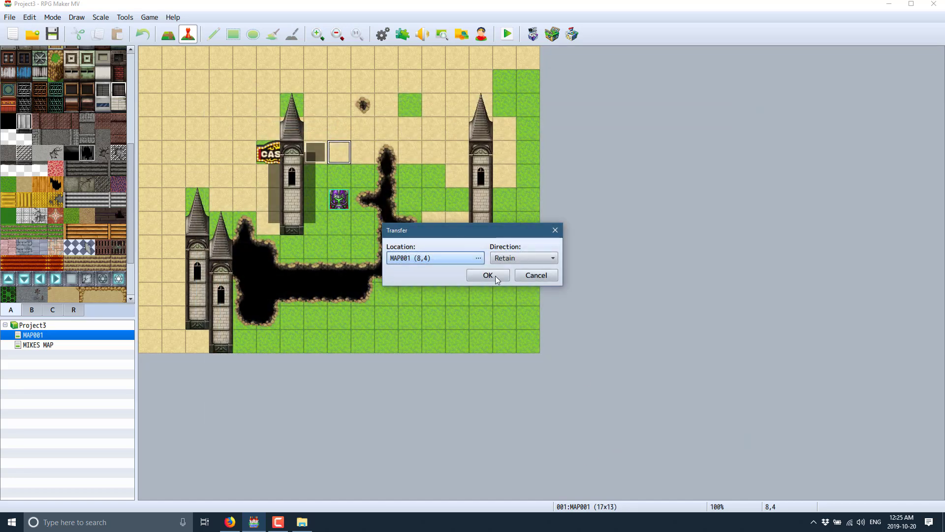
left_click(488, 274)
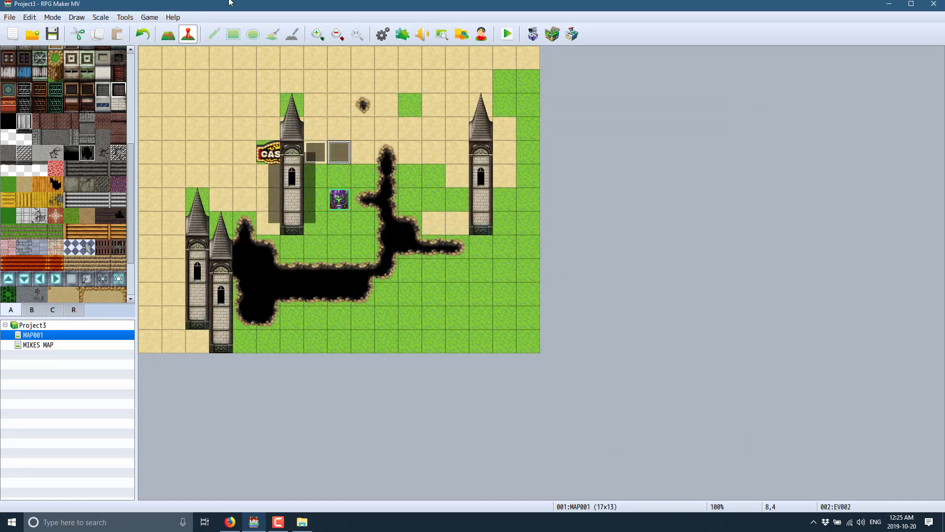
Save the changes and playtest the game, walking the player up onto the transfer tile, and close the playtest
left_click(507, 33)
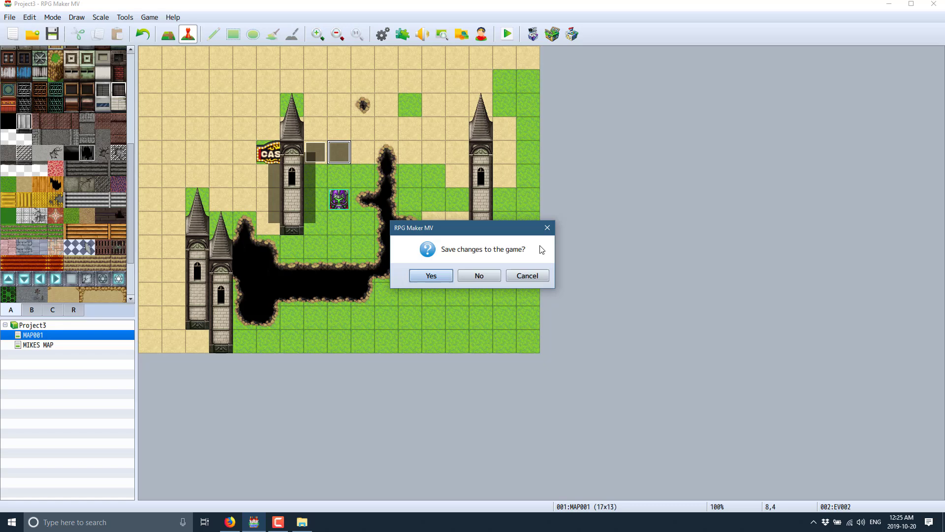
left_click(431, 276)
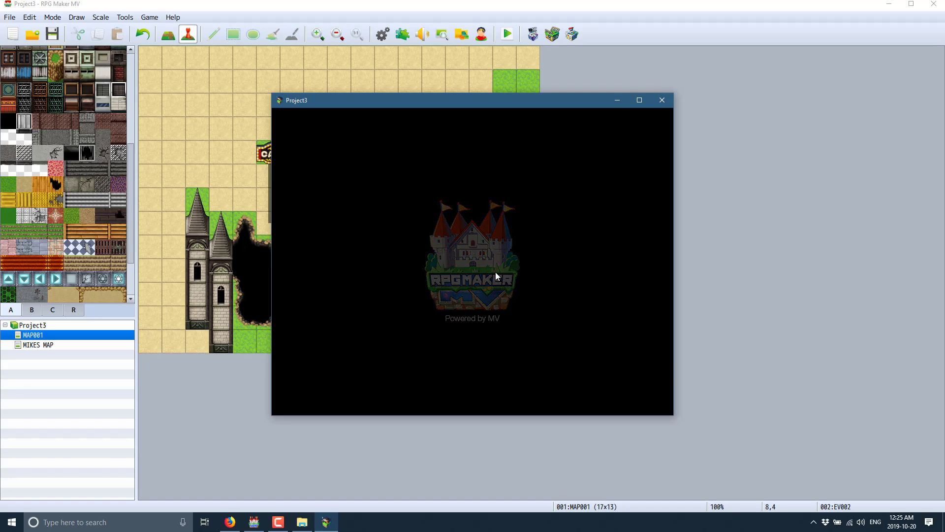
left_click(470, 318)
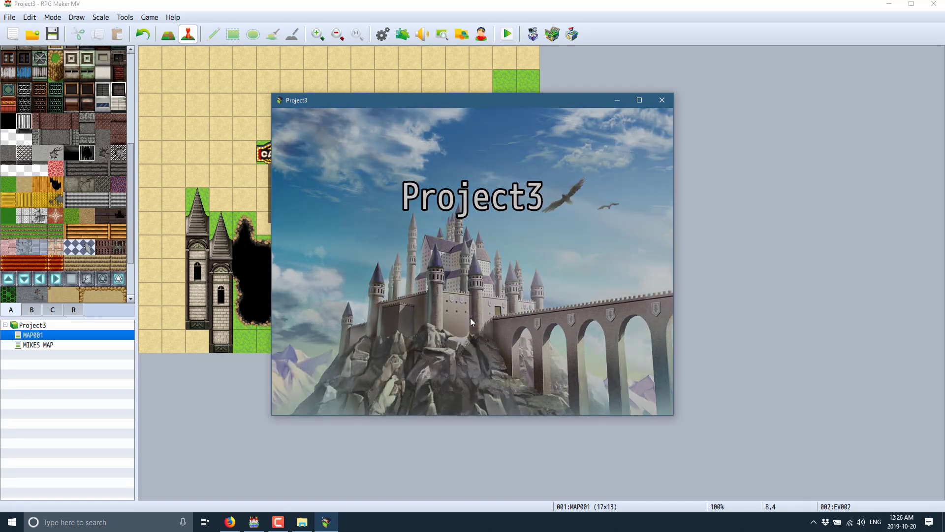
key("Up")
key("Up")
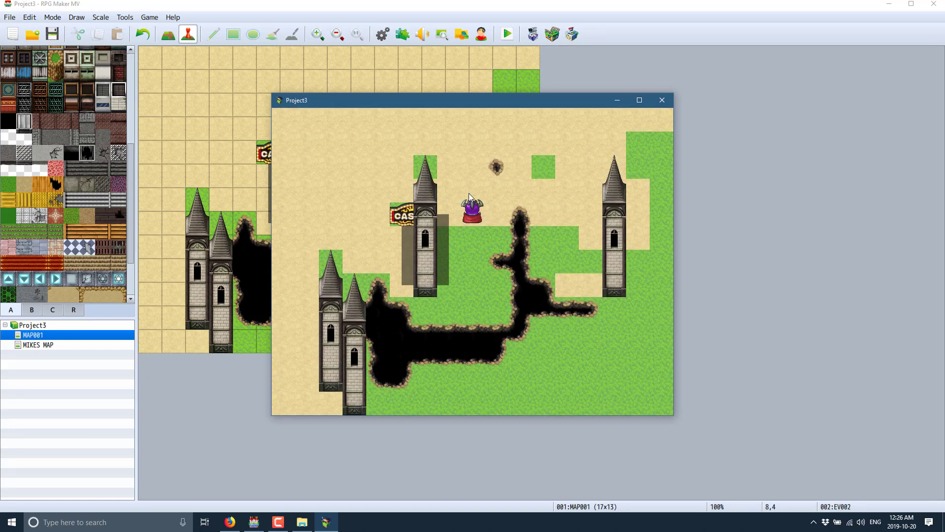
left_click(662, 99)
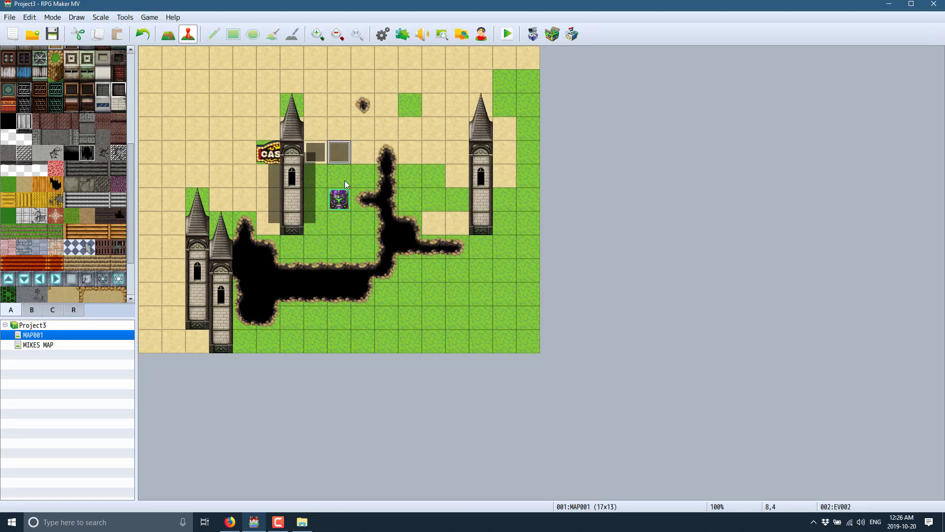
Open the transfer event at tile (8,4) on MAP001 for editing and select its Transfer Player command
right_click(344, 150)
left_click(352, 154)
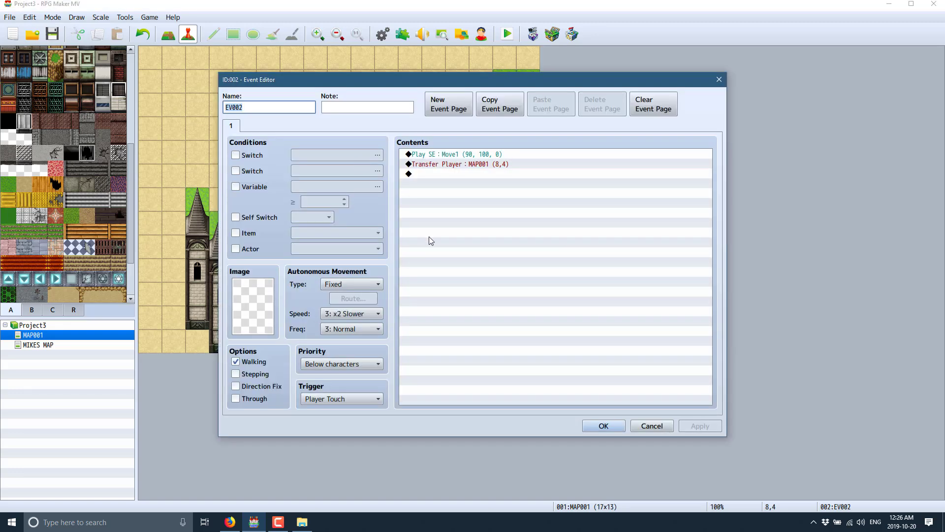
left_click(483, 165)
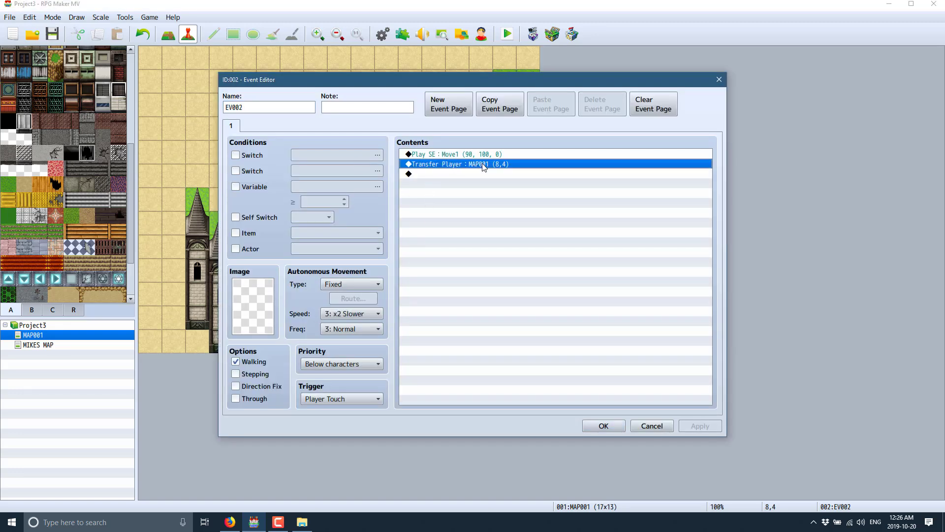
Insert a Transfer Player command to MIKES MAP (7,8) above the existing MAP001 transfer and save the event
double_click(483, 170)
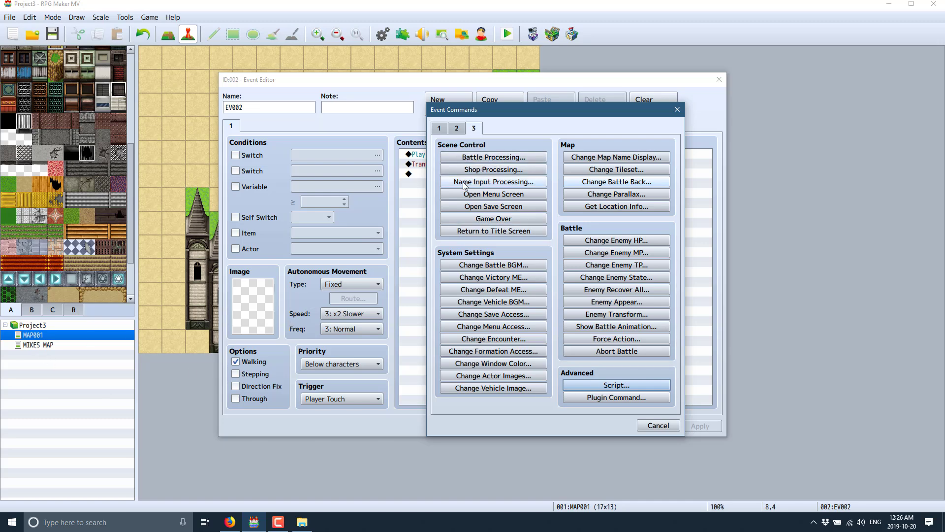
left_click(458, 129)
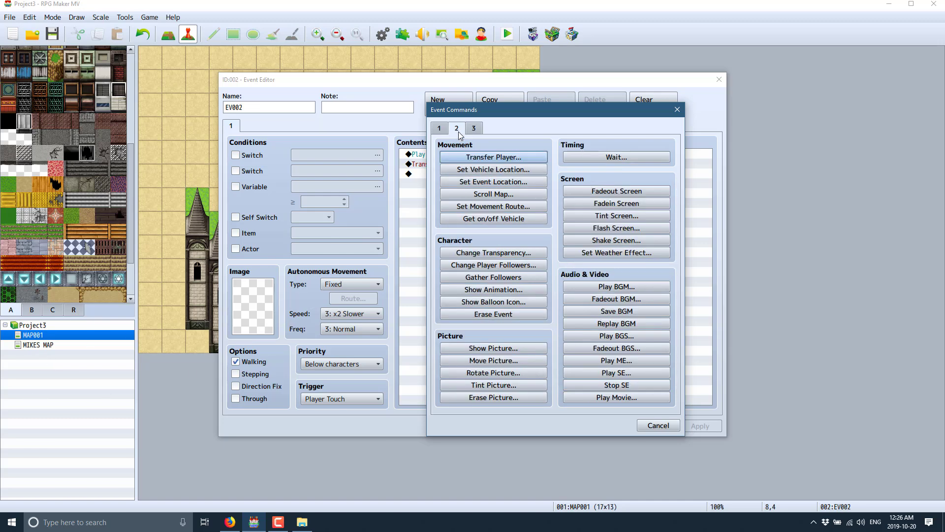
left_click(483, 158)
left_click(596, 233)
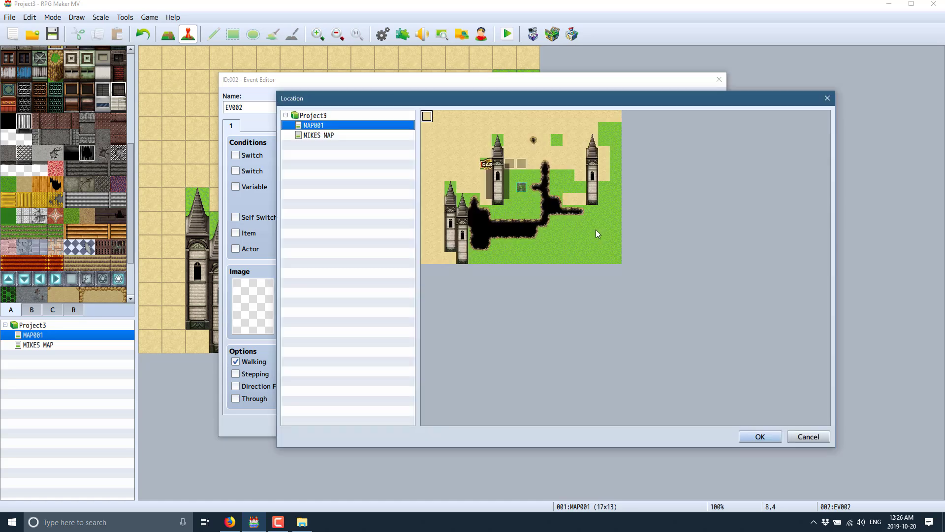
left_click(314, 135)
left_click(509, 216)
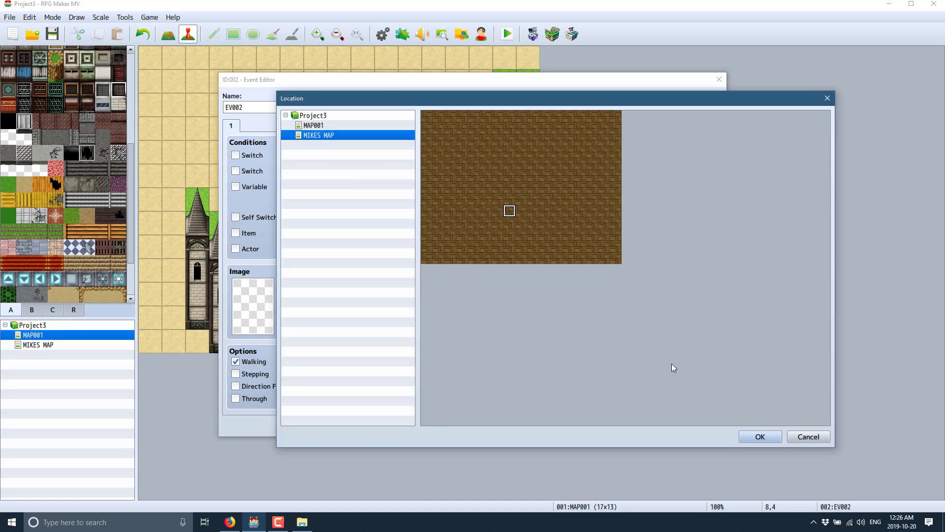
left_click(760, 436)
left_click(560, 343)
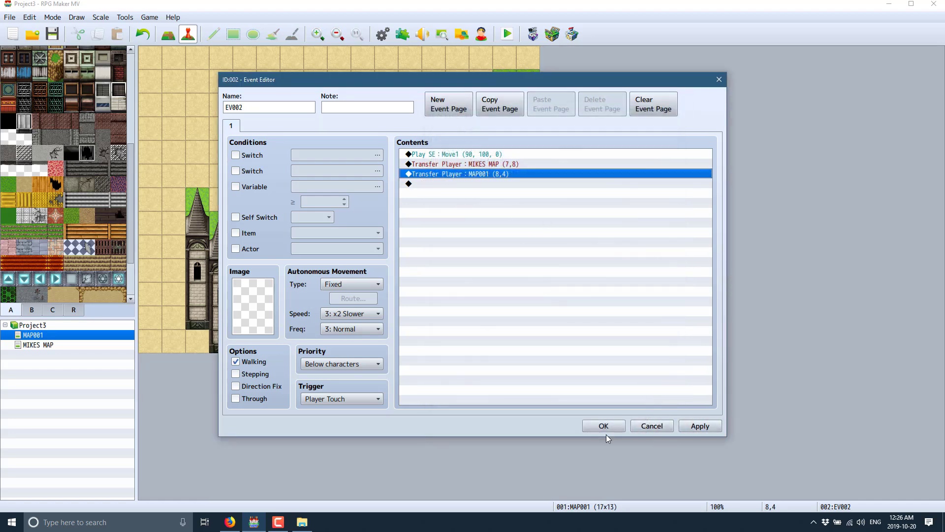
left_click(699, 425)
left_click(603, 426)
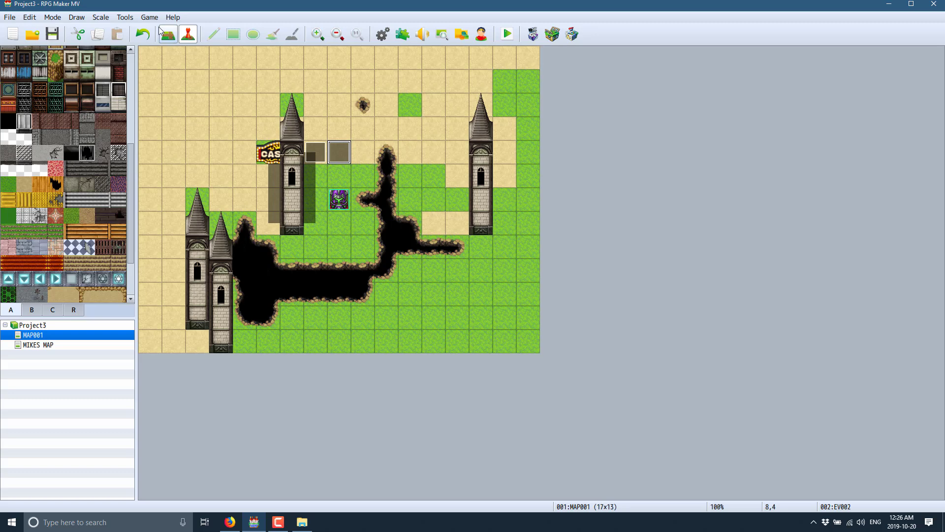
Examine the Community_Basic and MadeWithMv entries in the Plugin Manager
left_click(132, 19)
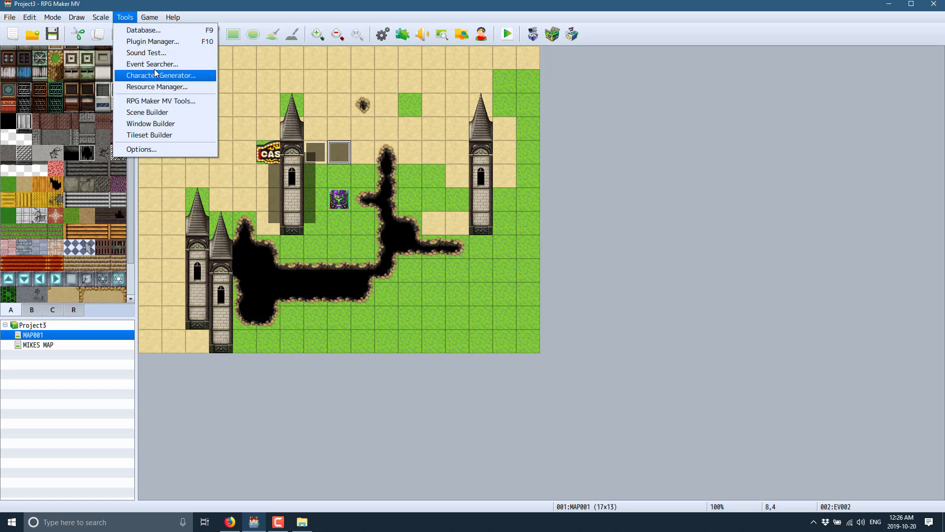
left_click(151, 44)
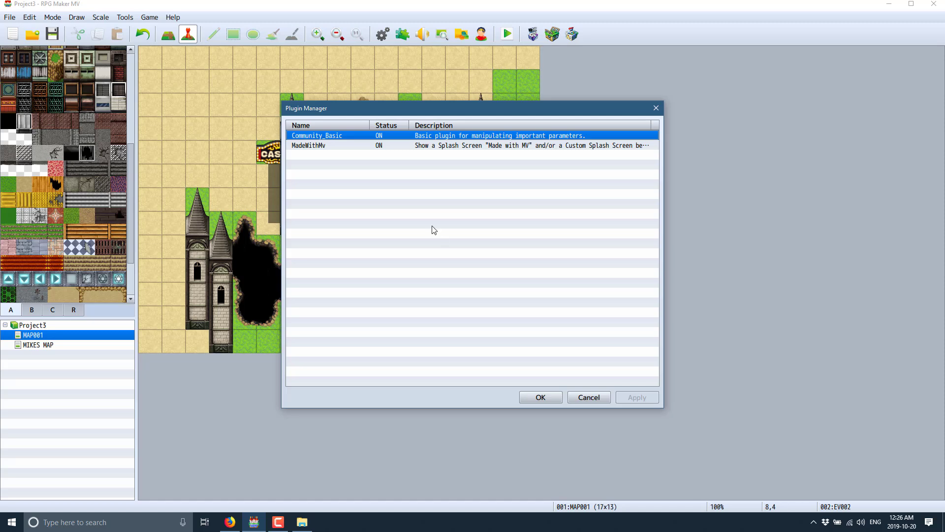
left_click(317, 146)
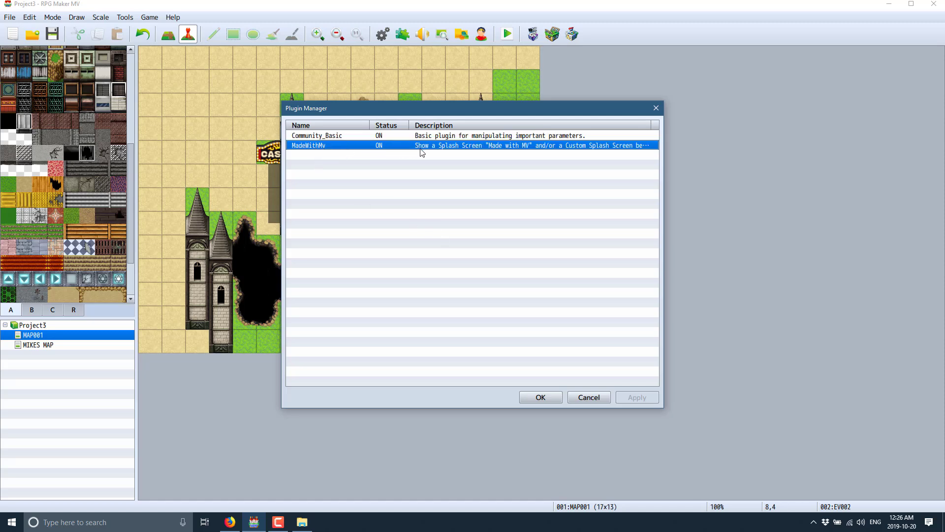
left_click(336, 140)
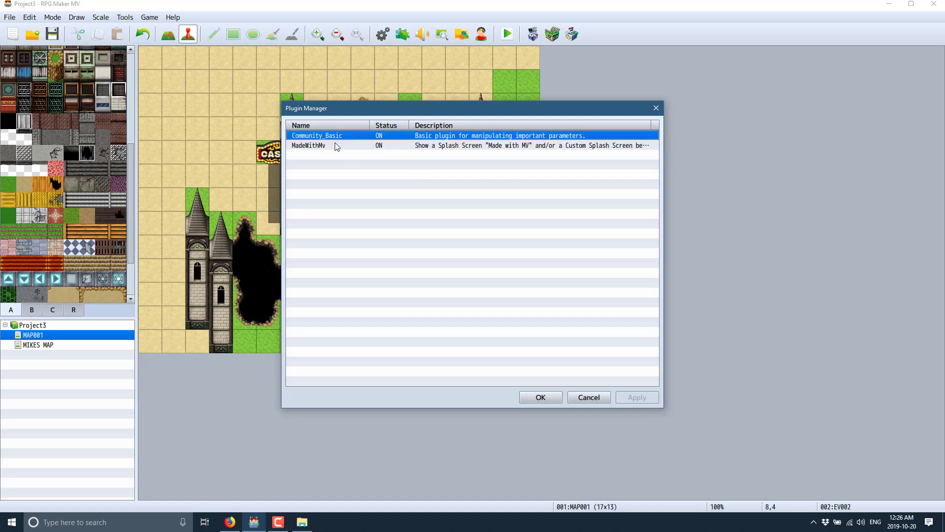
left_click(336, 143)
left_click(338, 139)
left_click(339, 142)
left_click(341, 139)
Switch to File Explorer, browse to Project3's js\plugins folder and open MadeWithMv.js in Visual Studio Code
left_click(302, 521)
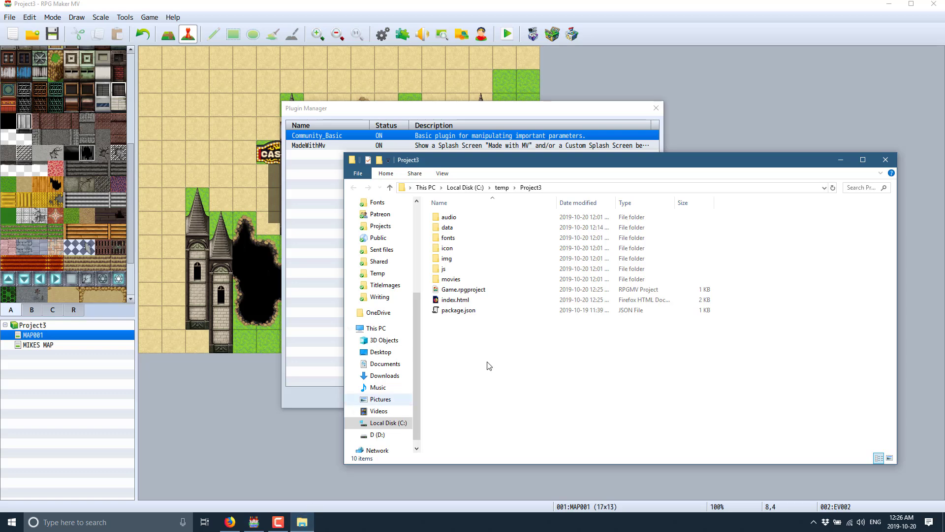
left_click(435, 271)
double_click(435, 271)
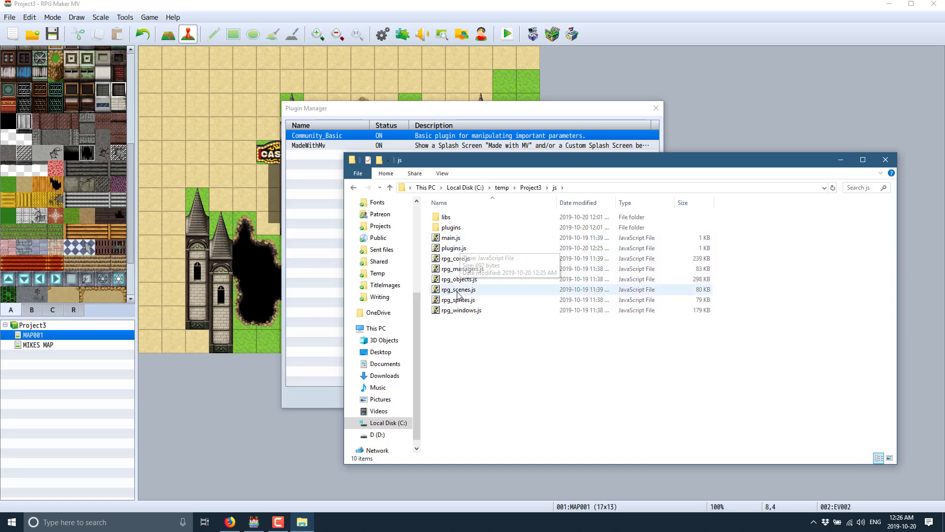
double_click(451, 227)
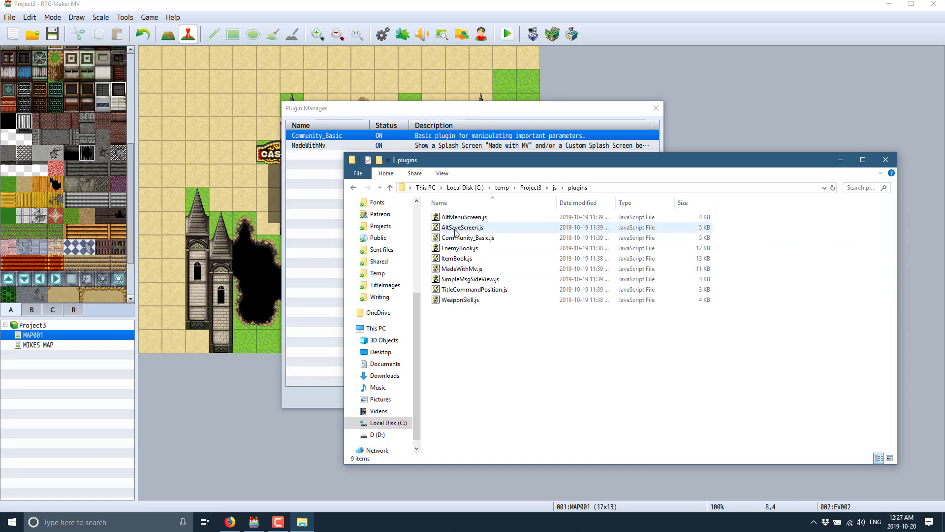
left_click(459, 270)
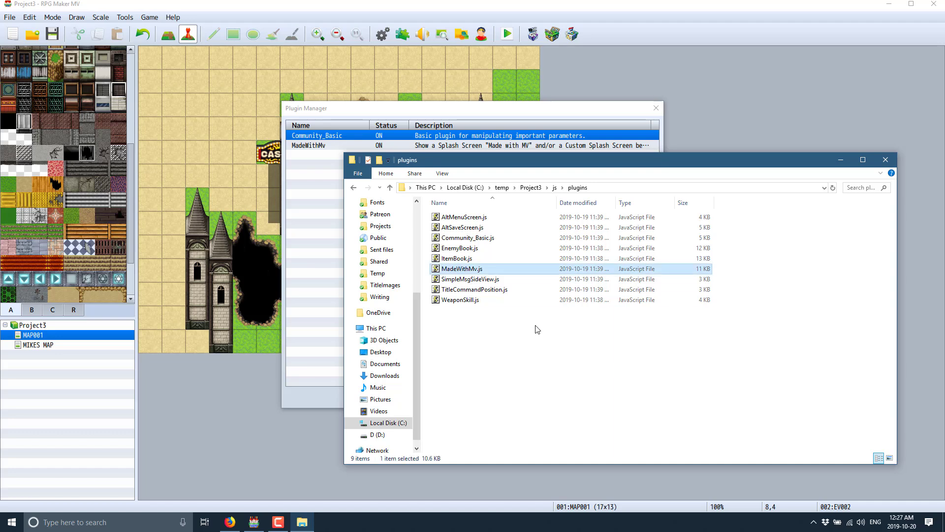
right_click(455, 274)
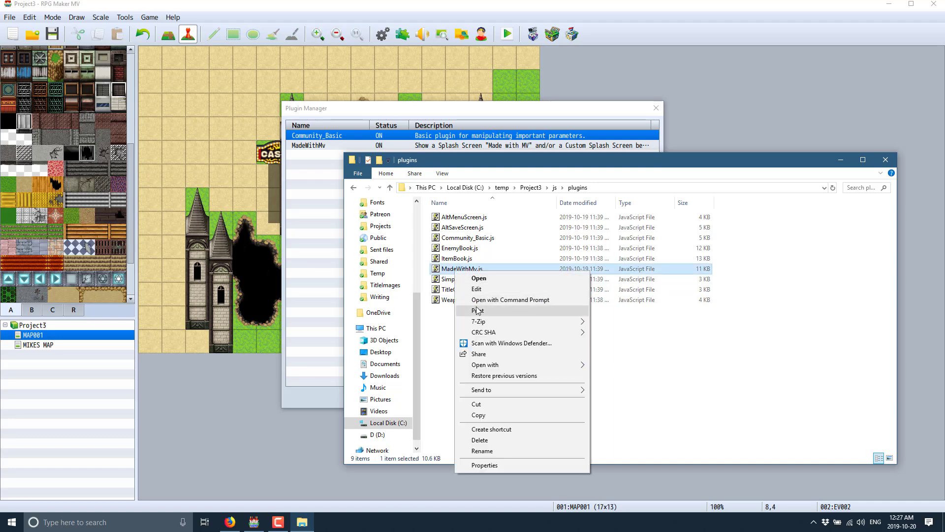
mouse_move(529, 365)
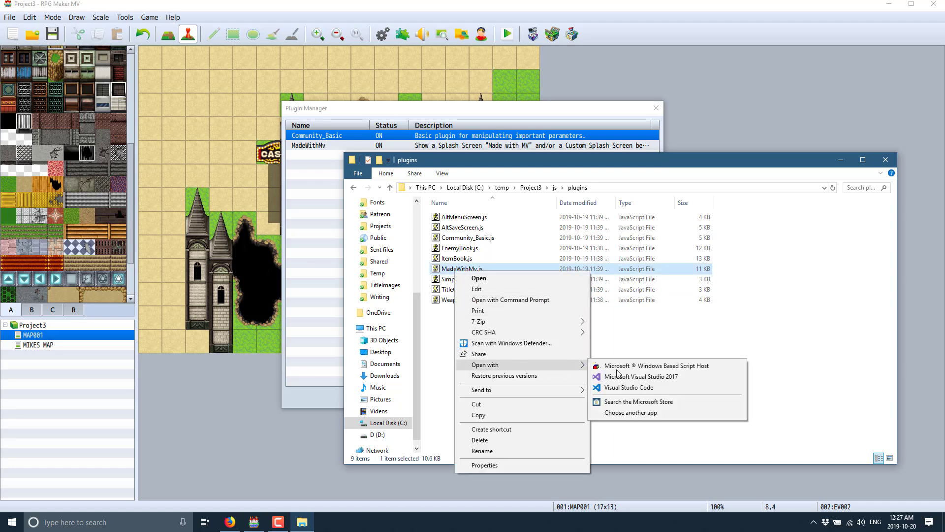
left_click(646, 388)
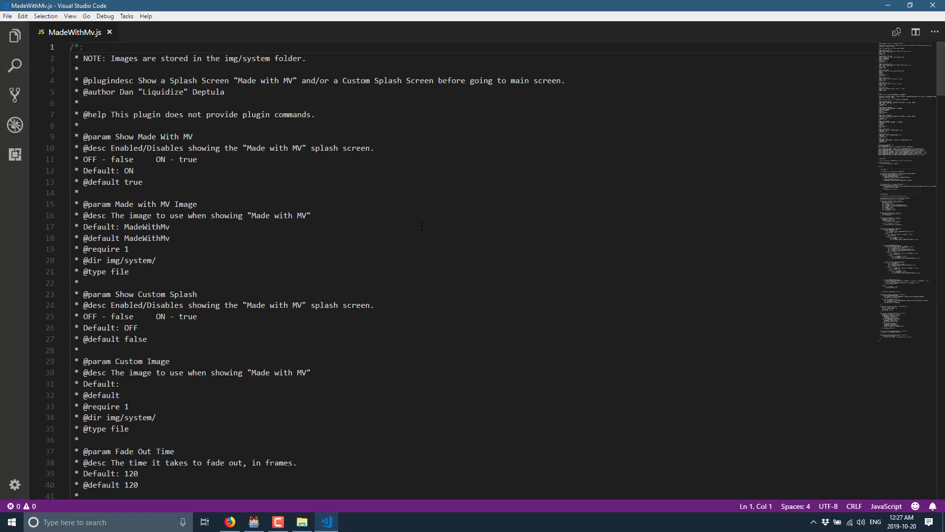
Read through MadeWithMv.js, from the plugin parameter comments down to the Scene_Splash functions at the end
left_click(249, 249)
scroll(205, 216, "down", 1)
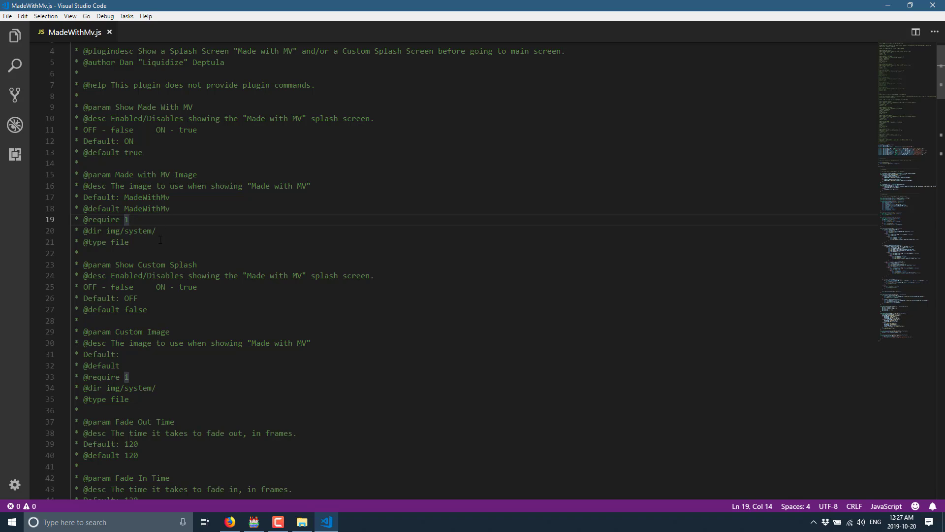
scroll(160, 240, "down", 2)
scroll(109, 268, "down", 9)
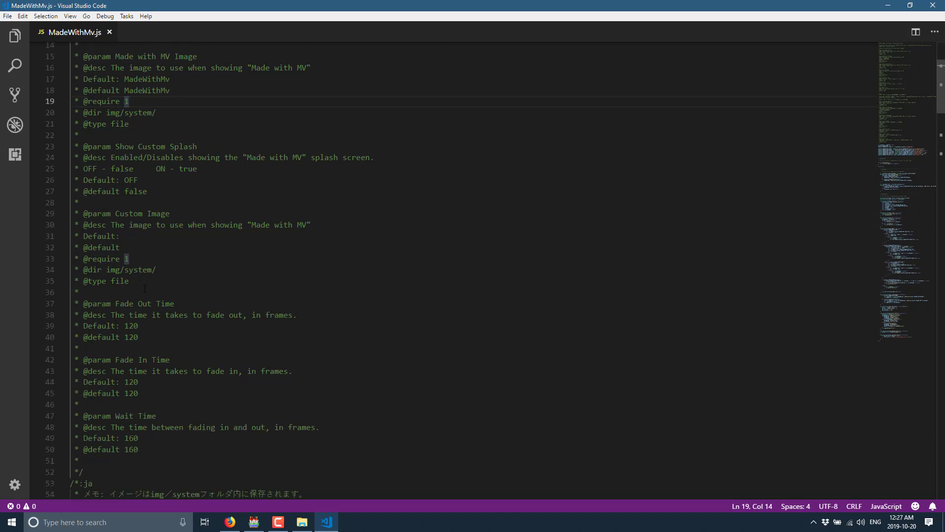
scroll(165, 287, "down", 14)
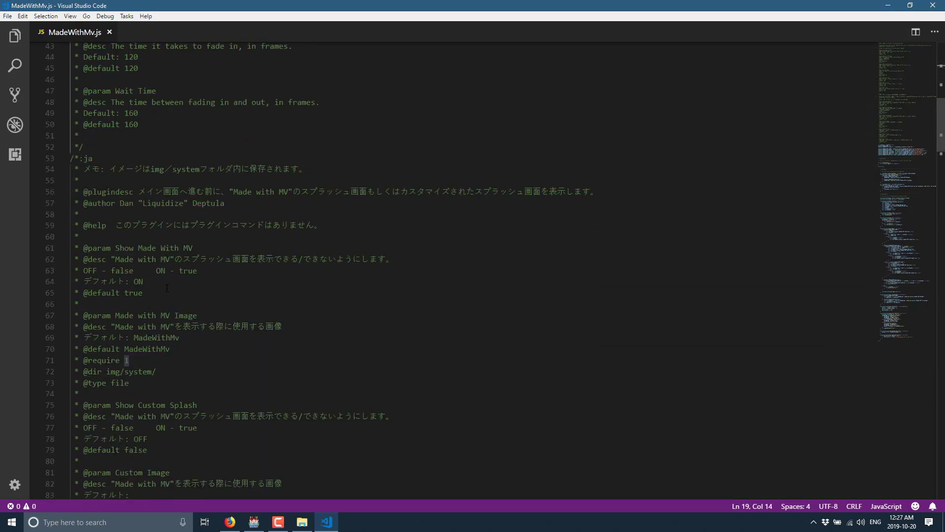
scroll(194, 312, "down", 5)
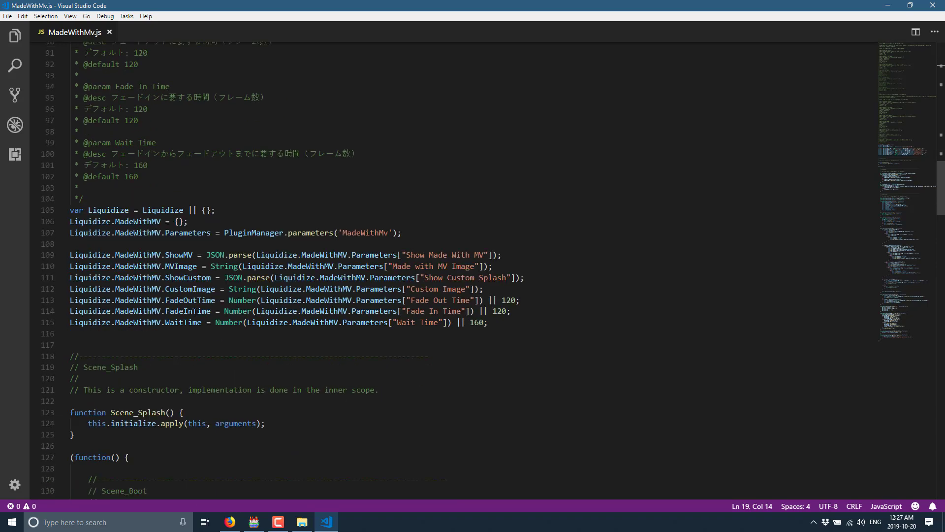
scroll(216, 308, "down", 8)
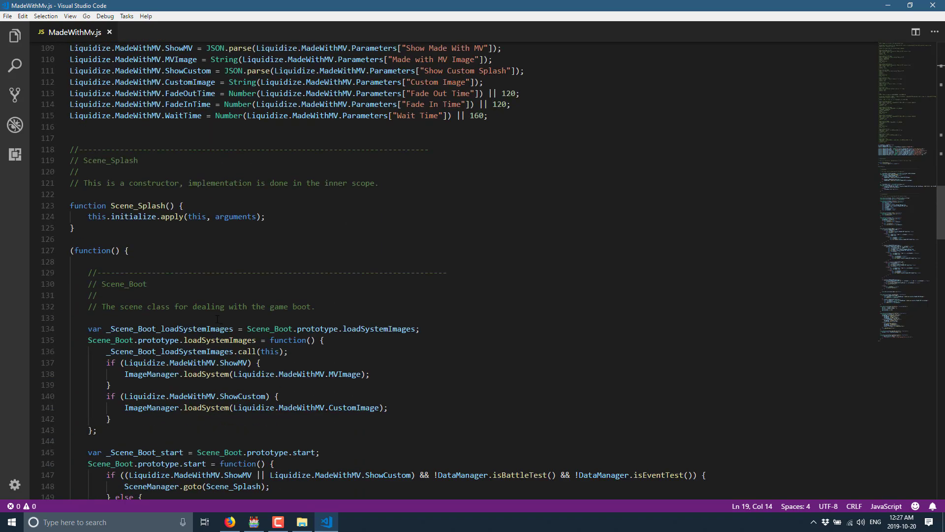
scroll(266, 240, "down", 13)
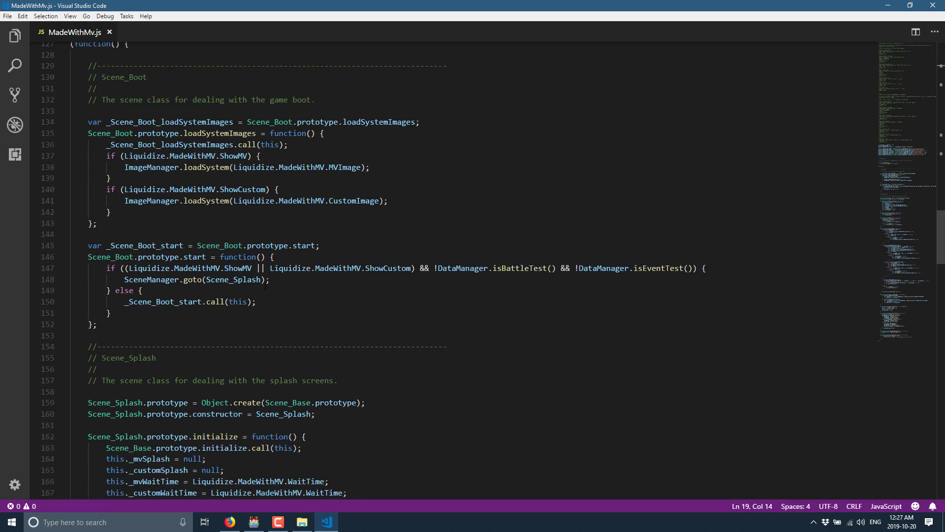
scroll(298, 295, "down", 20)
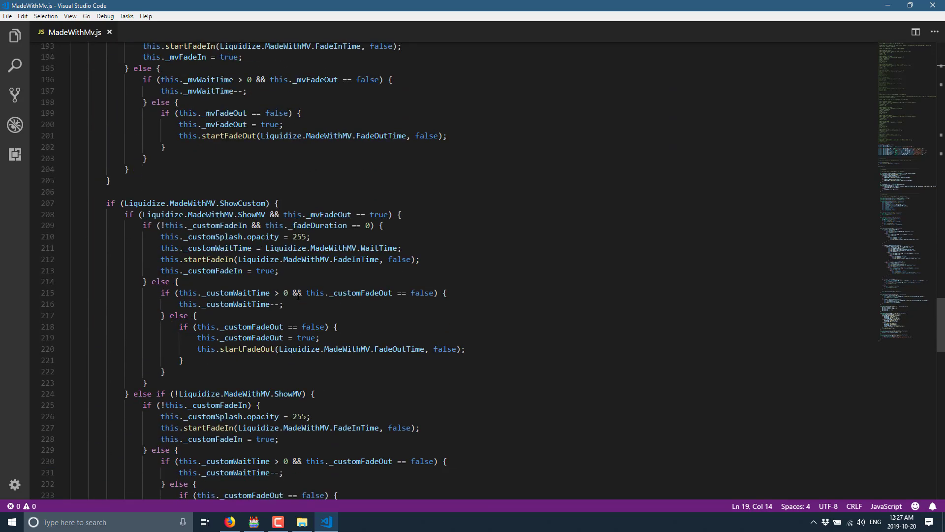
scroll(299, 296, "down", 10)
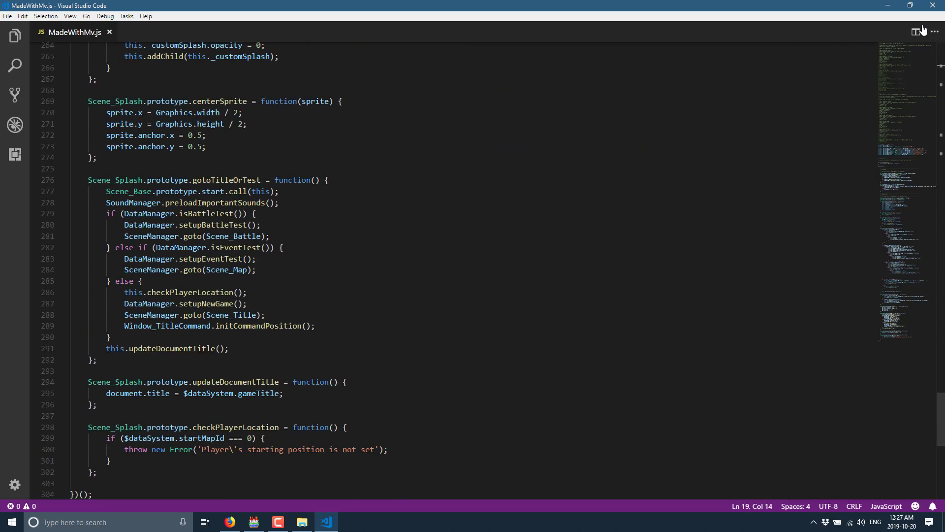
Close MadeWithMv.js, return to RPG Maker MV's Plugin Manager and view the settings of the Community_Basic plugin
left_click(943, 4)
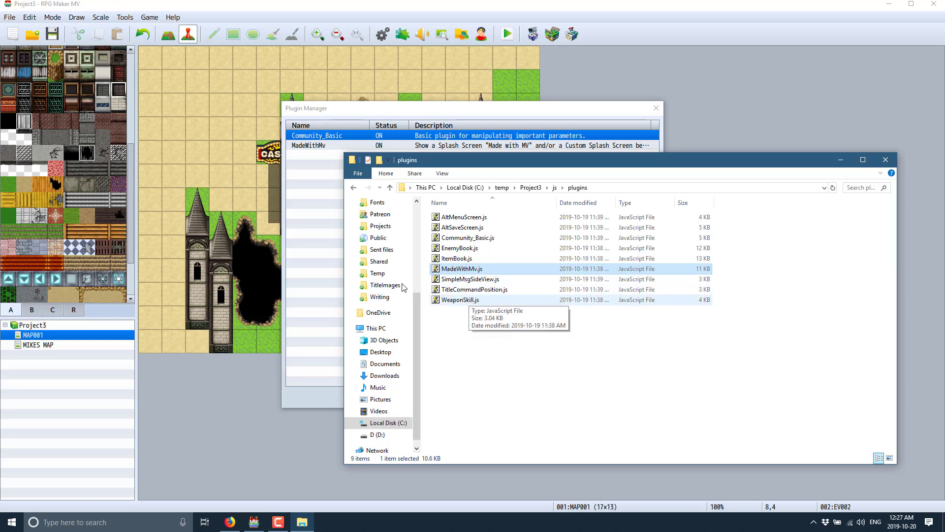
left_click(529, 112)
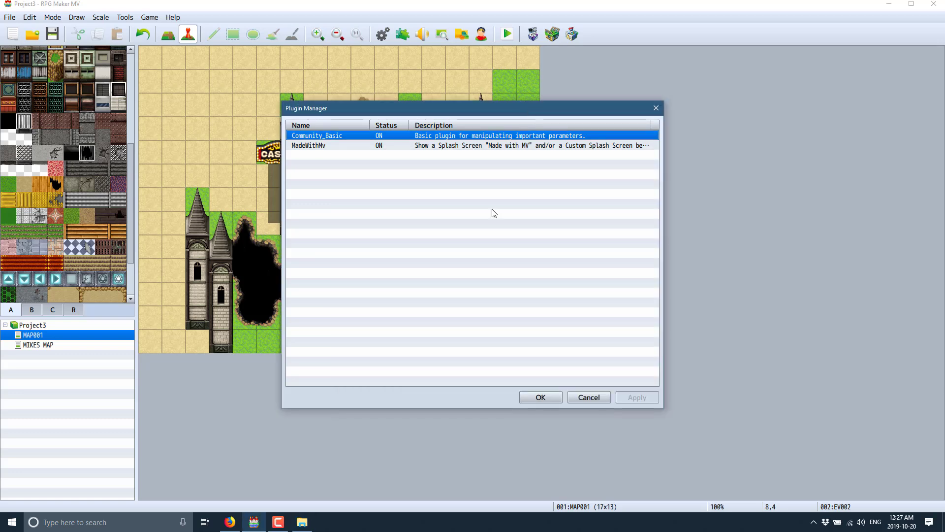
right_click(491, 213)
left_click(502, 220)
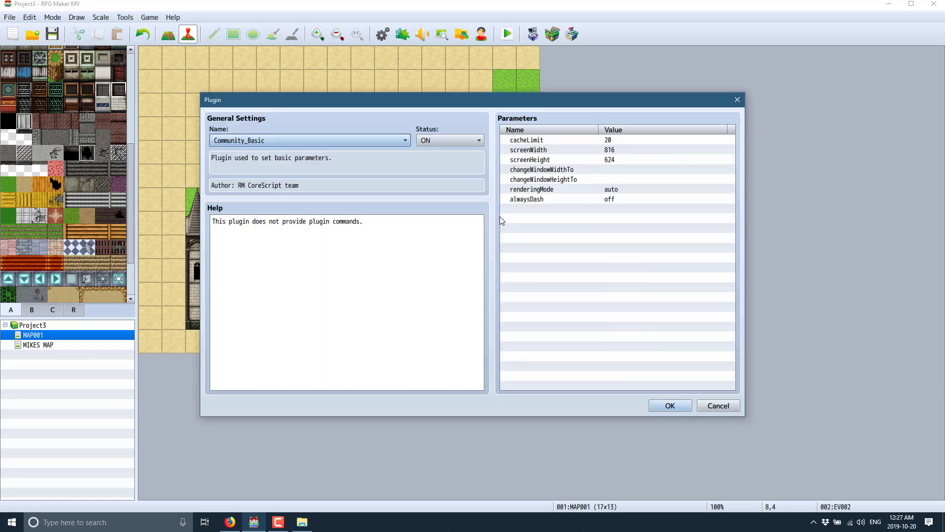
left_click(737, 102)
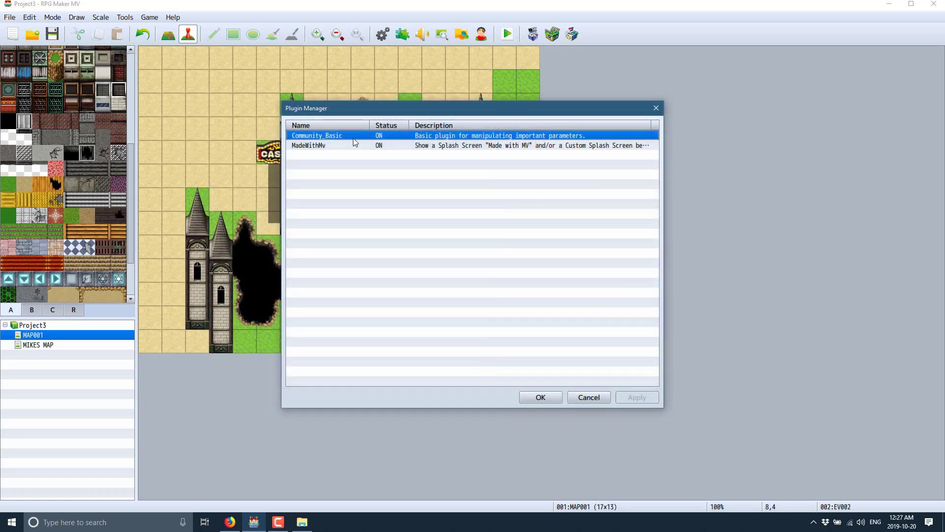
Start a new plugin entry to view the WeaponSkill and AltSaveScreen descriptions, and discard it without adding a plugin
left_click(319, 148)
left_click(317, 155)
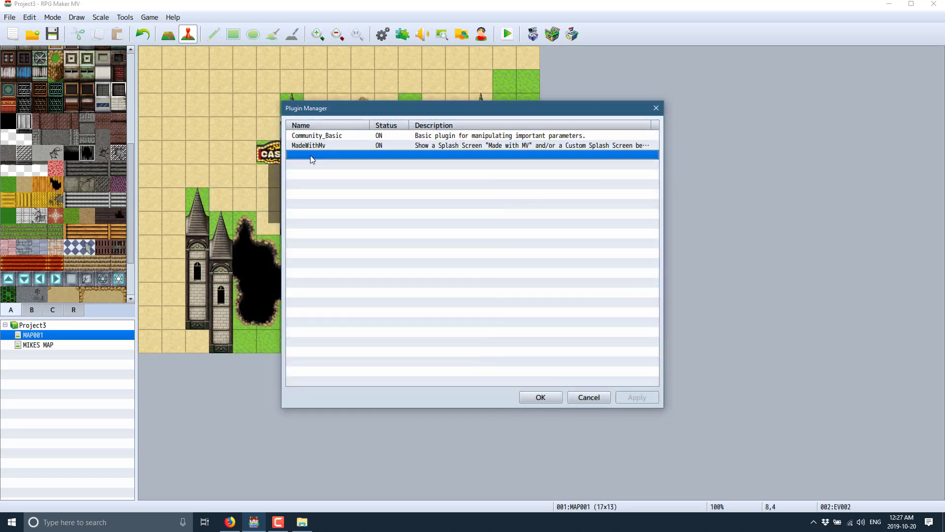
right_click(311, 158)
left_click(322, 165)
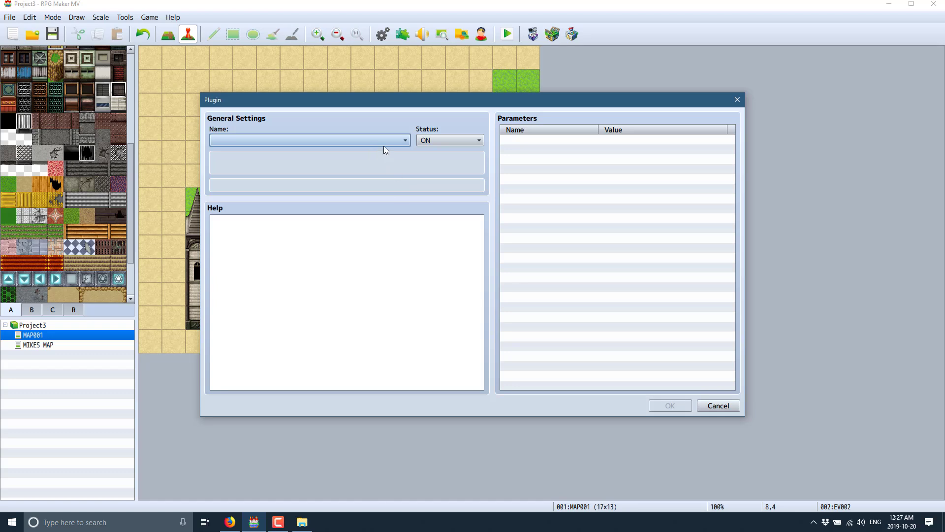
left_click(395, 141)
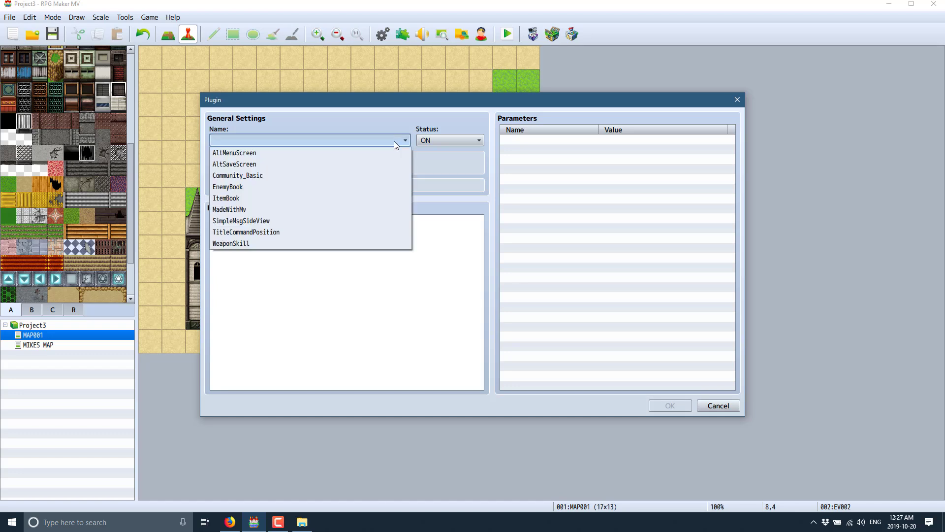
left_click(231, 244)
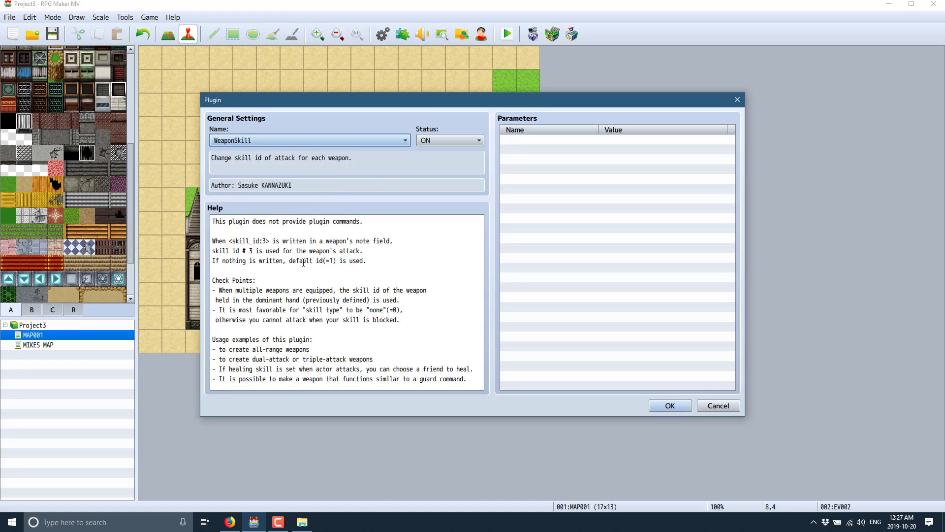
left_click(266, 142)
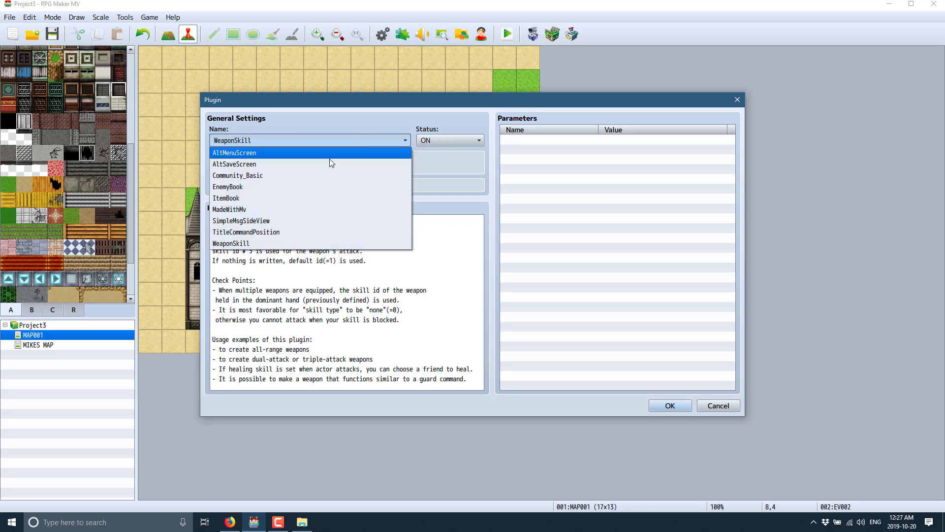
left_click(242, 164)
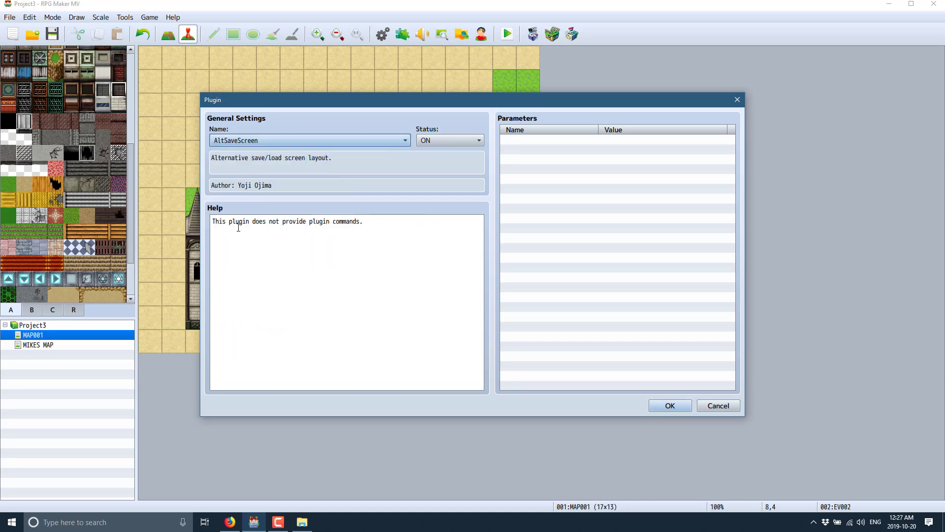
left_click(714, 404)
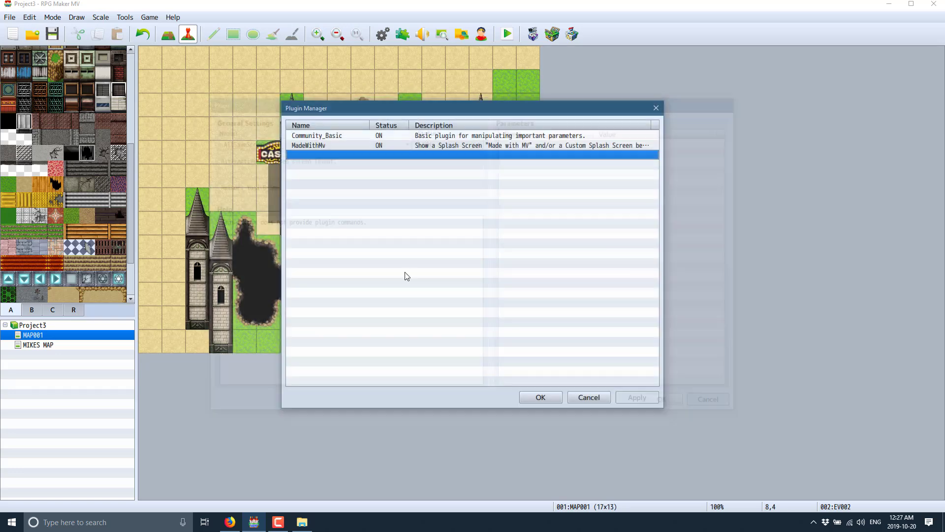
View the MadeWithMv plugin's parameters and close the Plugin Manager without changes
double_click(328, 147)
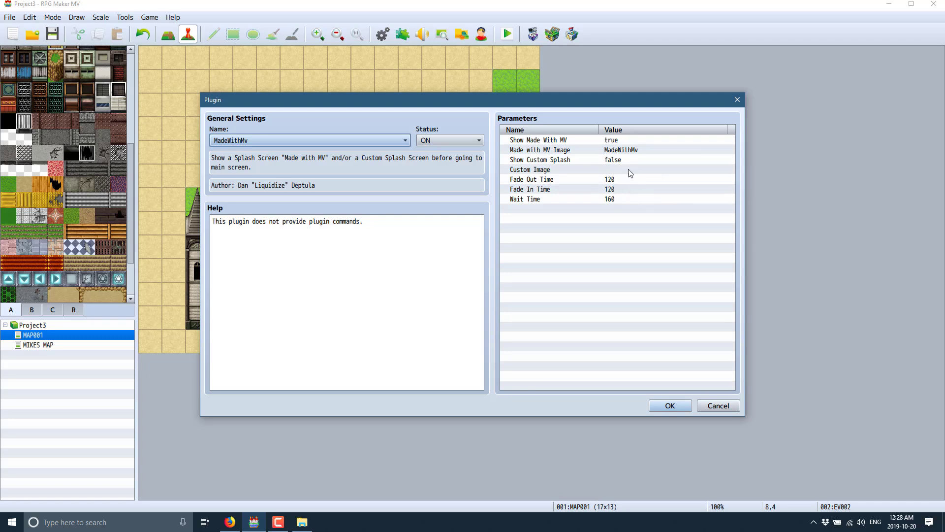
left_click(710, 408)
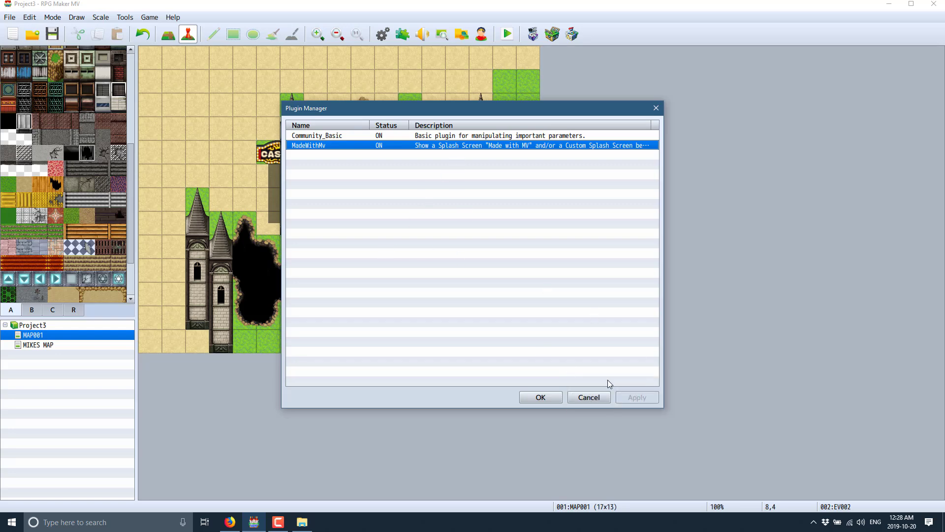
left_click(588, 397)
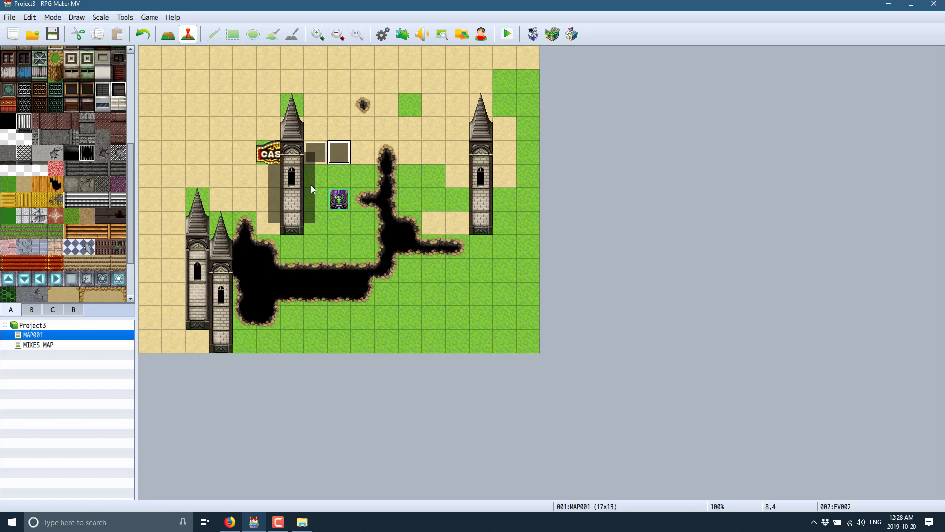
View the Resource Manager's asset folders and the Event Searcher's search options, closing each one again
left_click(125, 17)
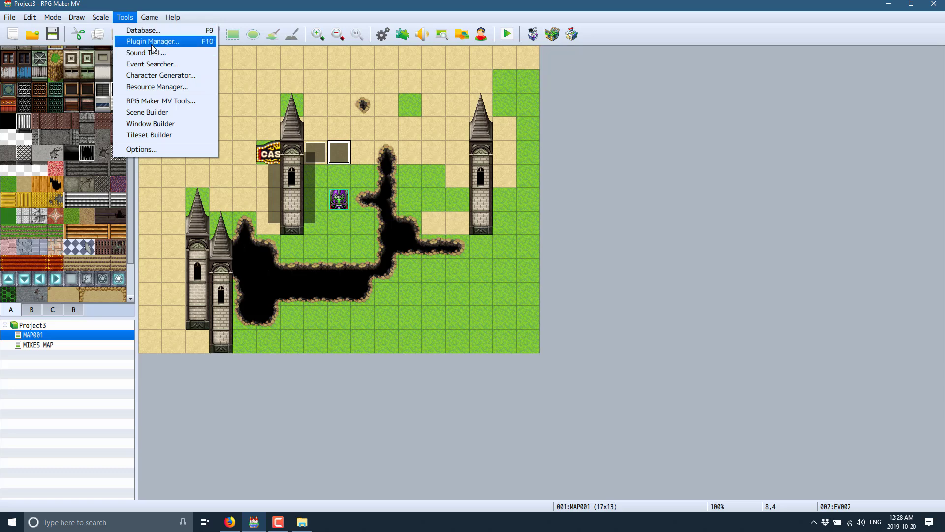
left_click(155, 85)
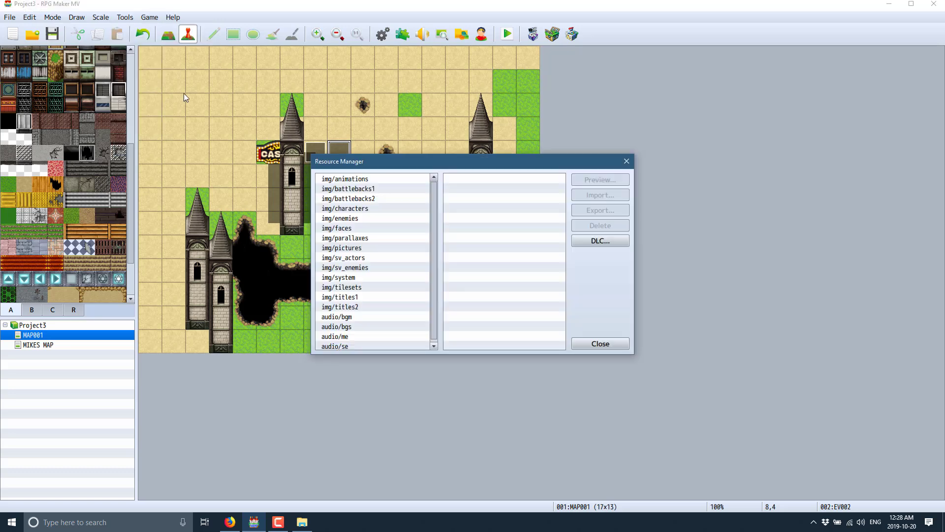
left_click(626, 161)
left_click(125, 17)
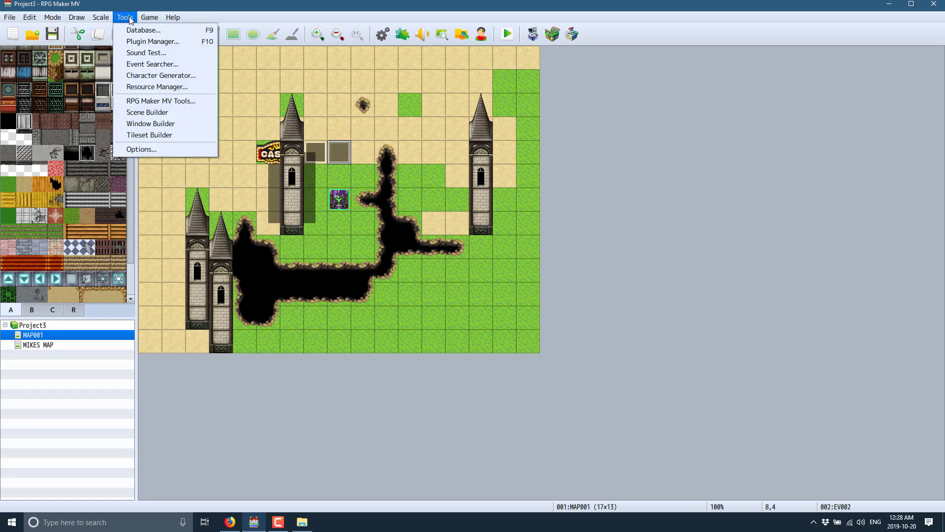
left_click(152, 64)
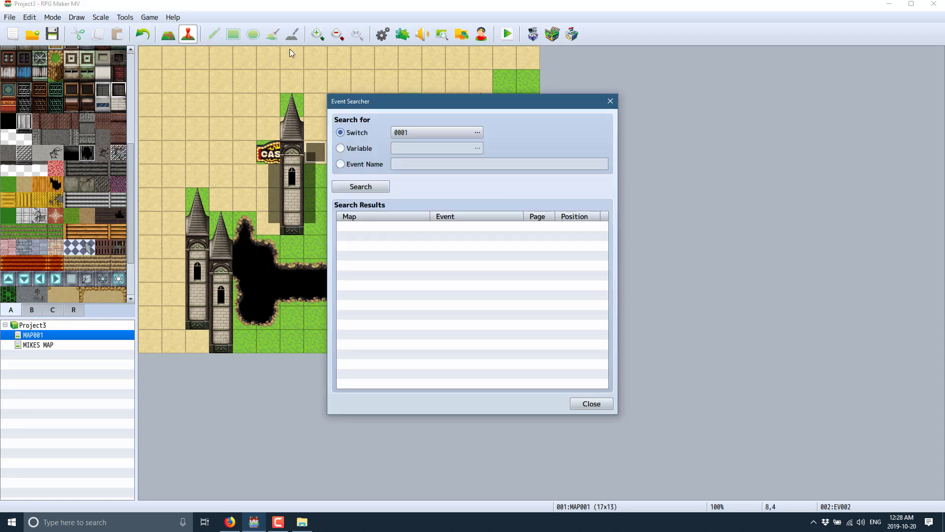
left_click(610, 101)
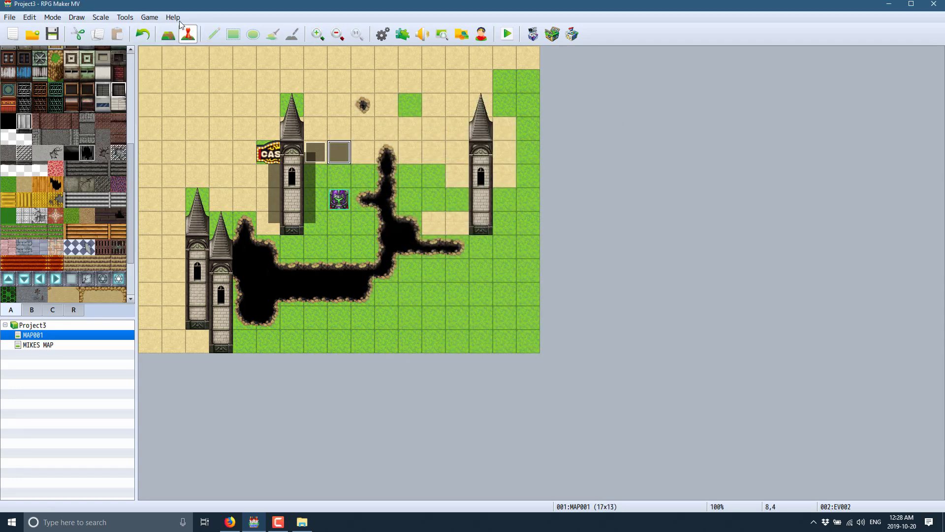
Open the Character Generator and browse the male front hair, rear hair and eye variations
left_click(125, 17)
left_click(146, 76)
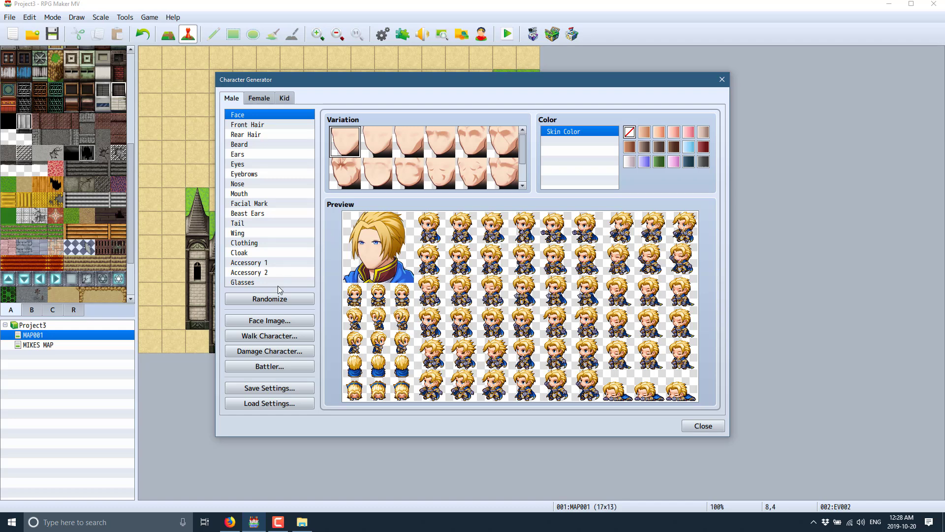
left_click(254, 126)
left_click(253, 136)
left_click(248, 166)
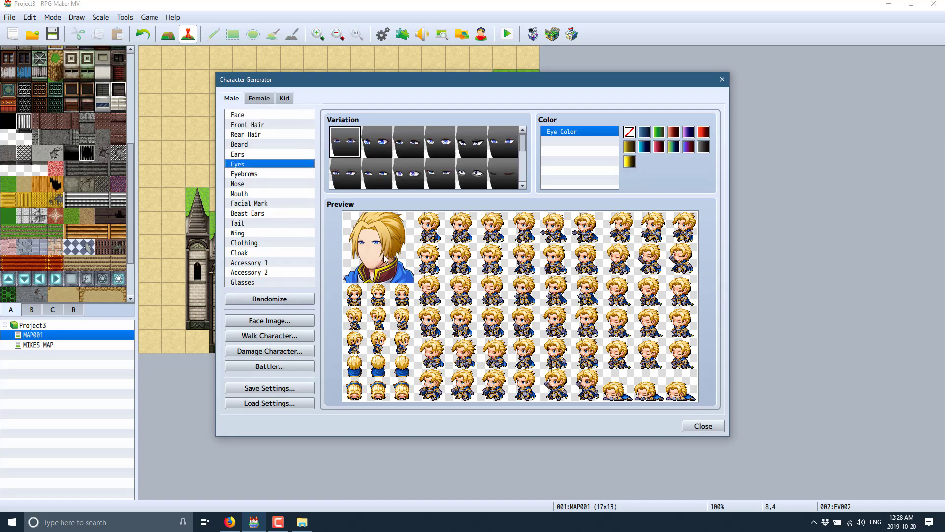
Give the male character the second-row, second-column eyebrows and the second-row, third-column nose
left_click(251, 175)
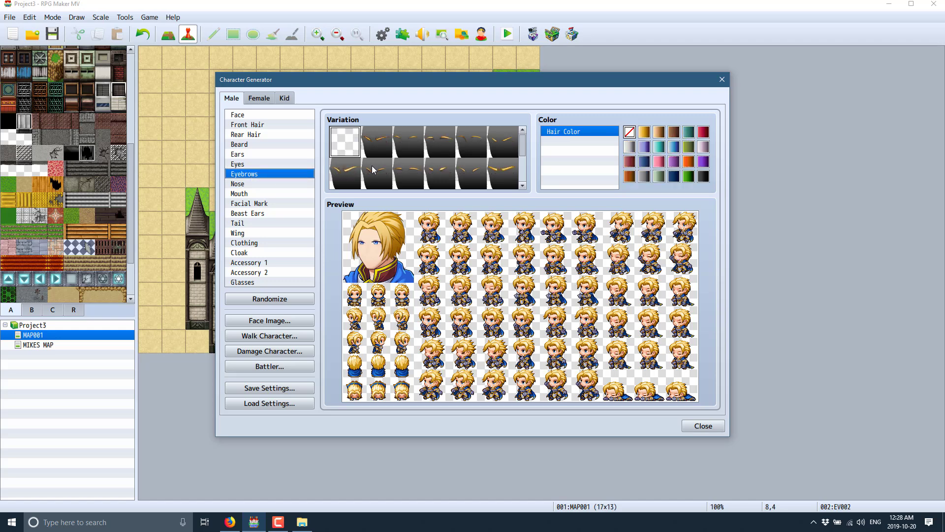
left_click(372, 167)
left_click(248, 187)
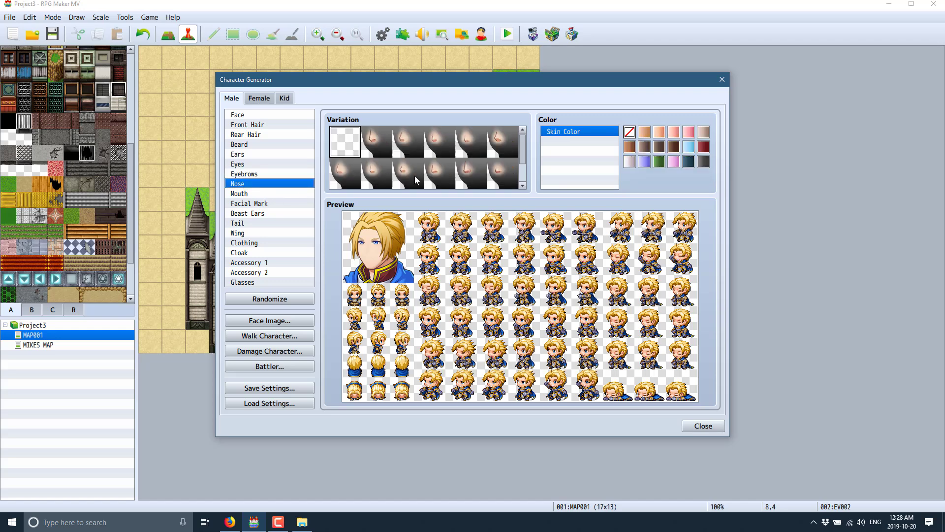
left_click(414, 176)
Give the character the open grinning mouth in the second row and change the skin colour to a greyish brown
left_click(247, 194)
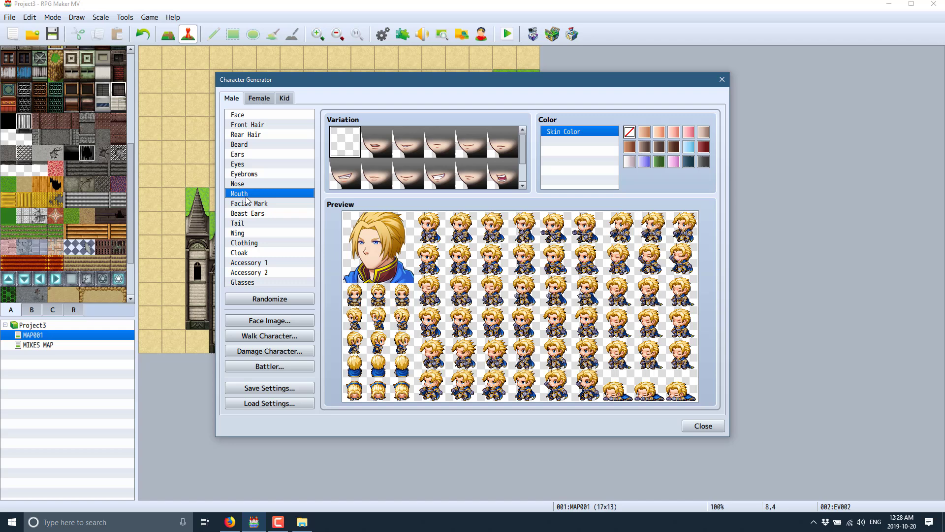
left_click(437, 174)
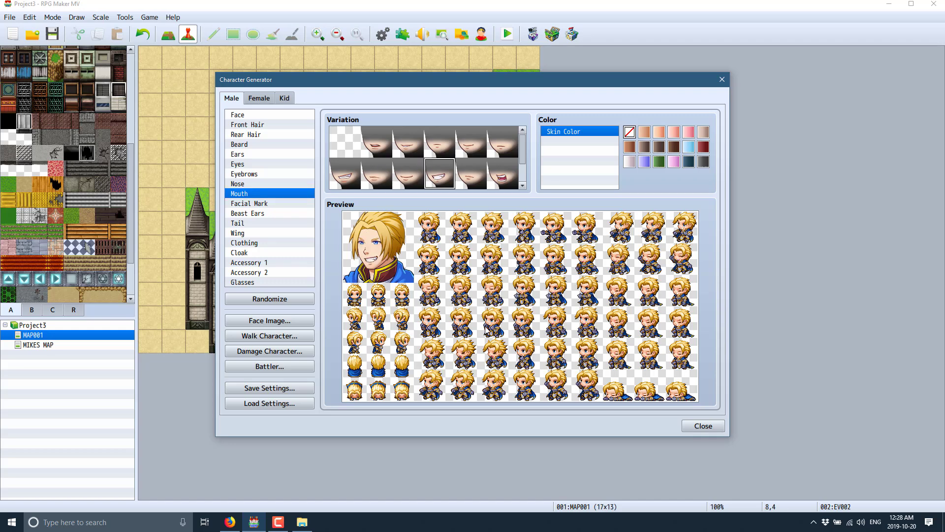
left_click(644, 147)
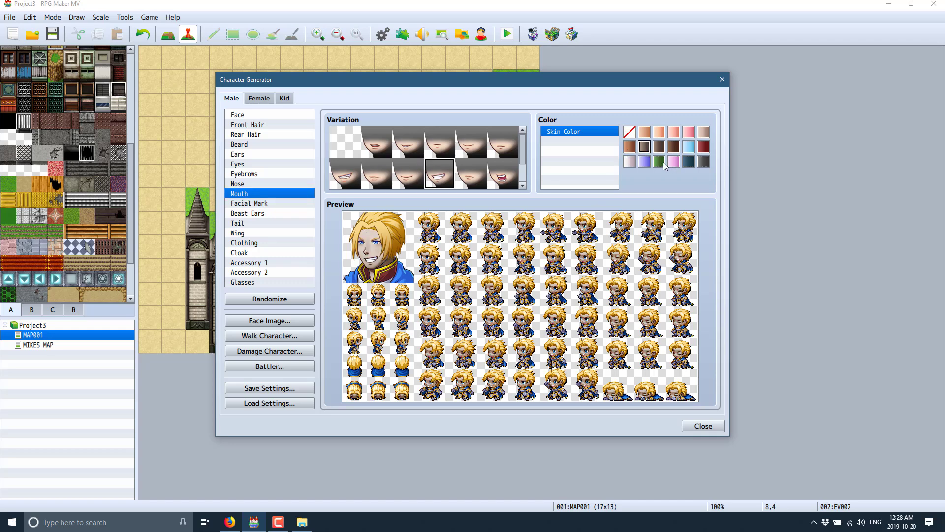
Give the character pointed ears and the second-row, third-column beard, and view the generated face image
left_click(246, 154)
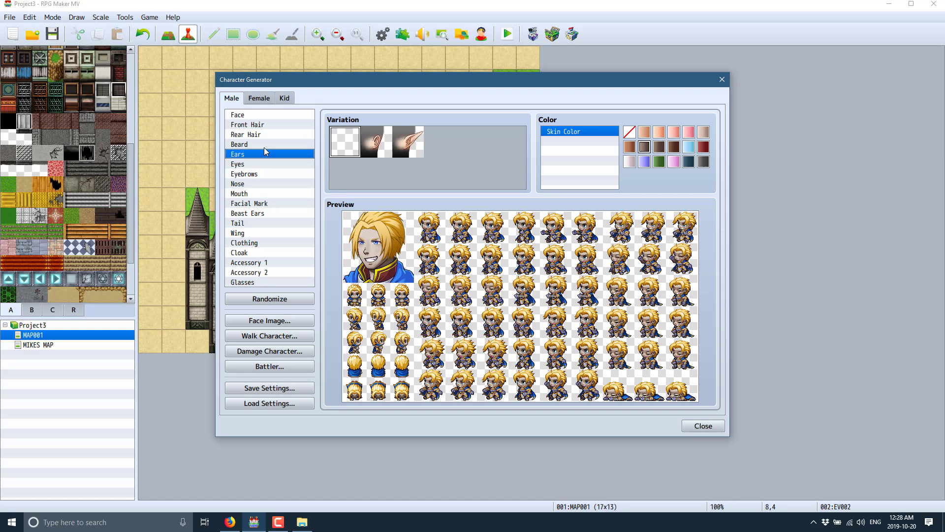
left_click(406, 145)
left_click(235, 144)
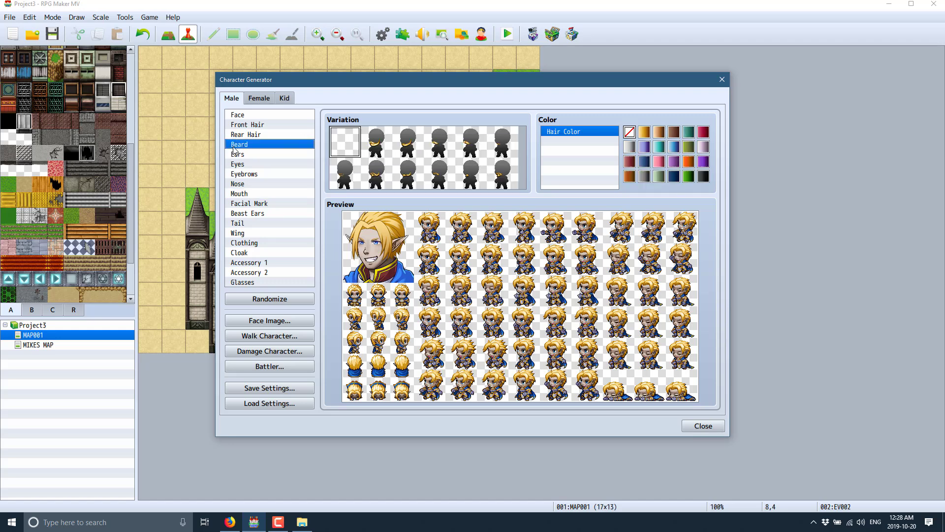
left_click(409, 171)
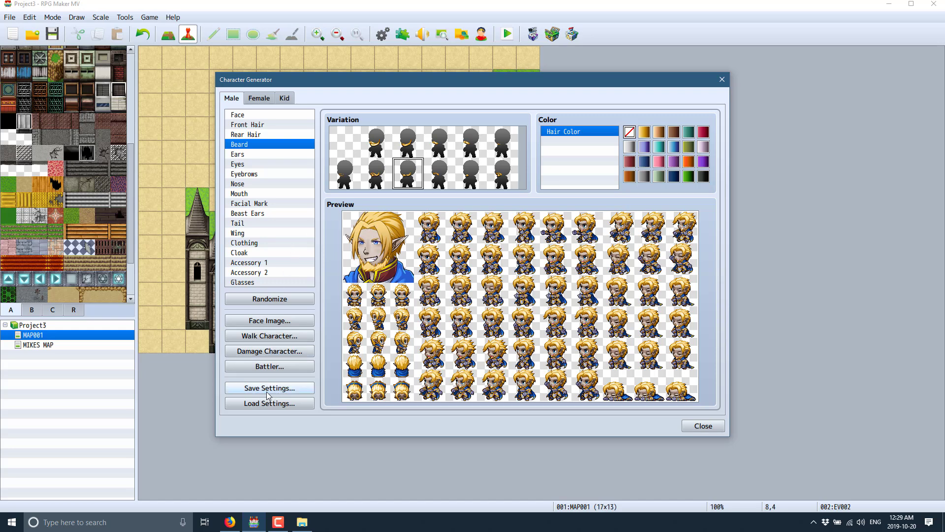
left_click(271, 320)
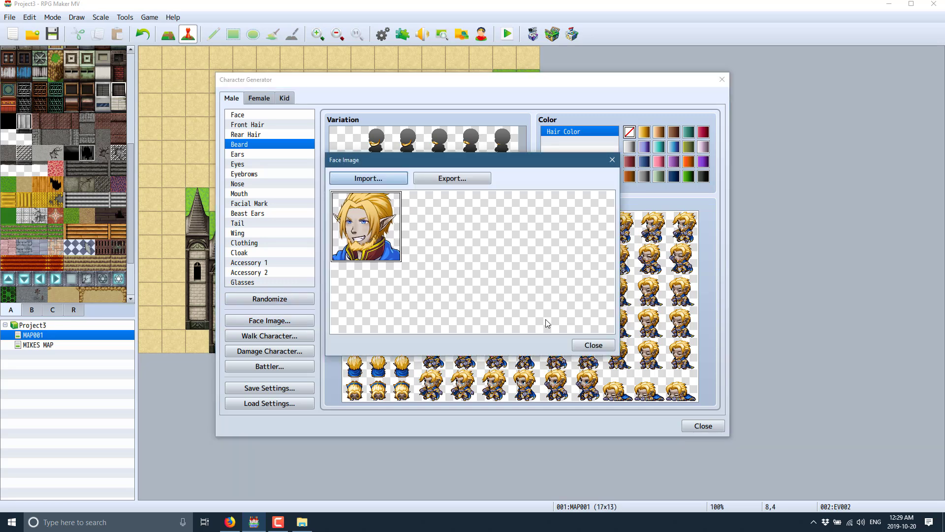
left_click(593, 345)
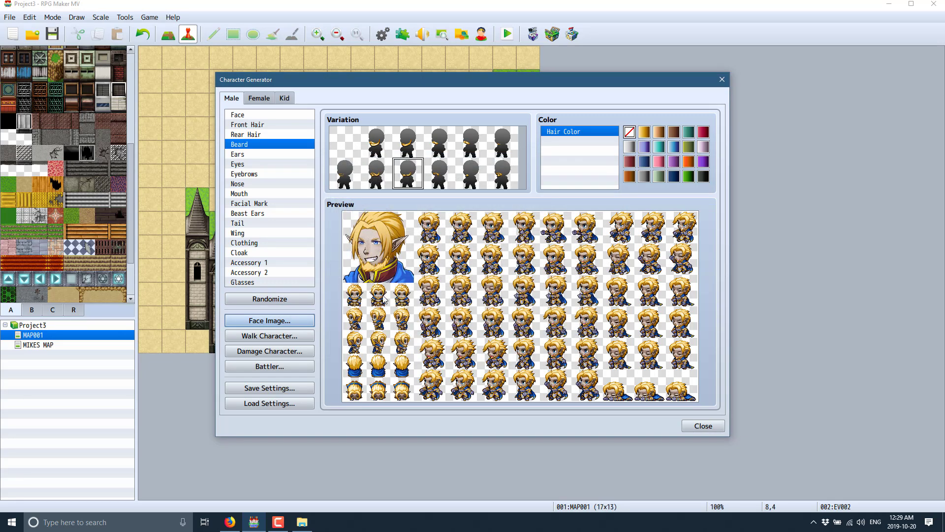
Switch to Firefox and look through the RPG Maker add-ons and resource packs in the Humble bundle's Pay $50+ tier
left_click(230, 522)
scroll(520, 331, "down", 2)
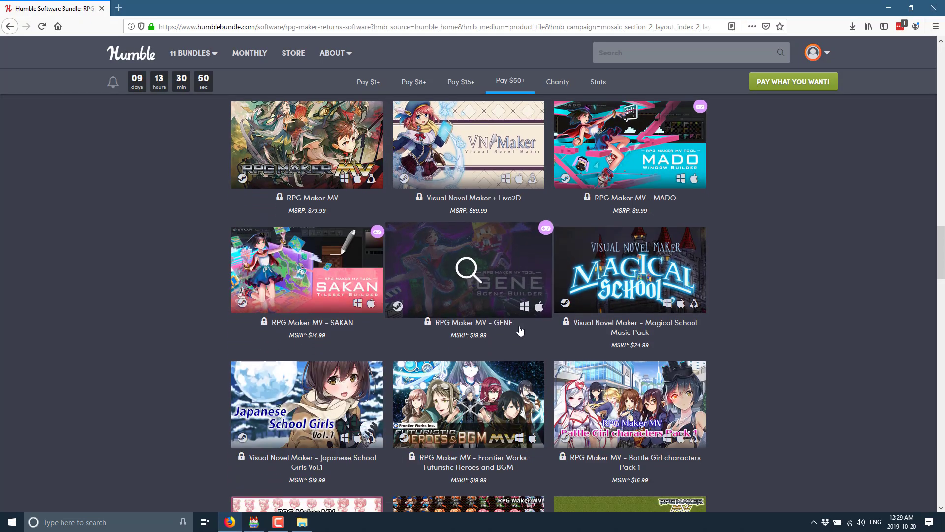
scroll(520, 331, "down", 3)
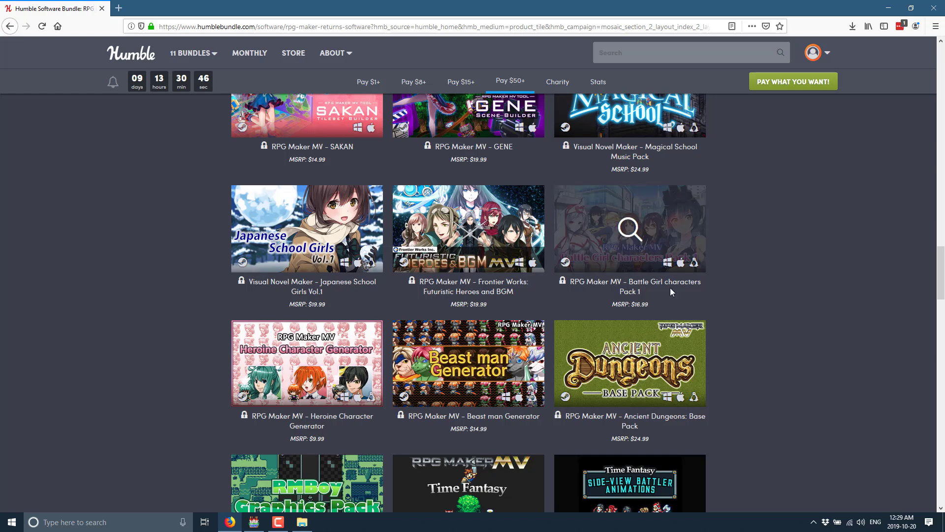
scroll(750, 295, "down", 3)
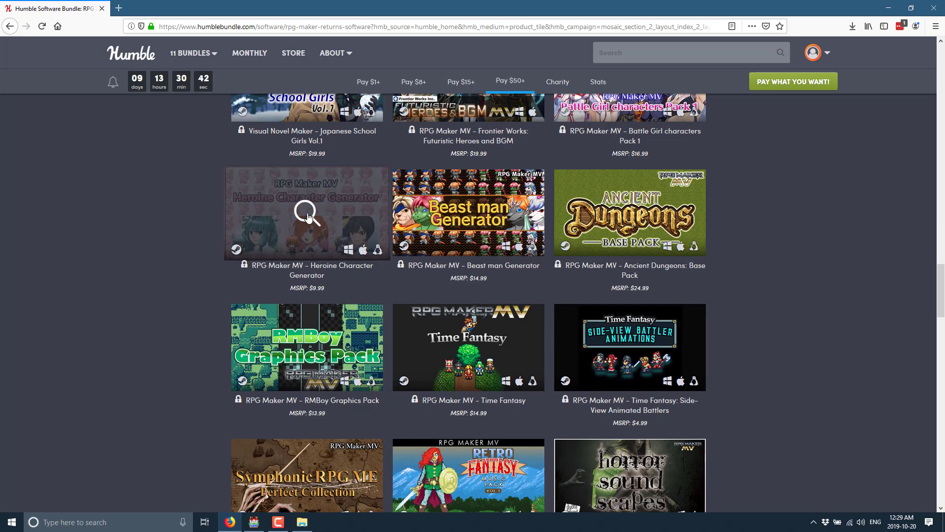
scroll(544, 284, "down", 3)
scroll(545, 282, "down", 3)
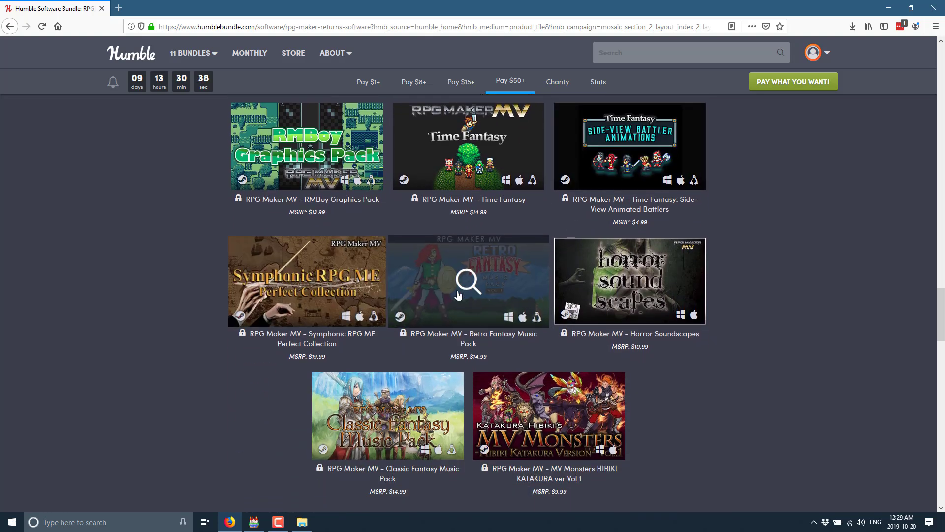
Skim the Pay $50+ tier packs and read the details of Visual Novel Maker - Japanese School Girls Vol.1
scroll(610, 305, "down", 2)
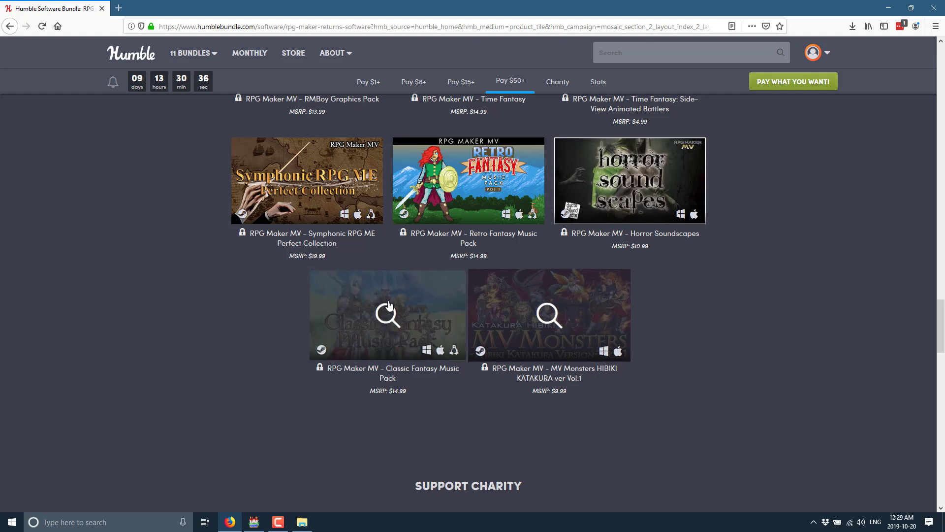
scroll(387, 315, "up", 7)
scroll(323, 261, "up", 4)
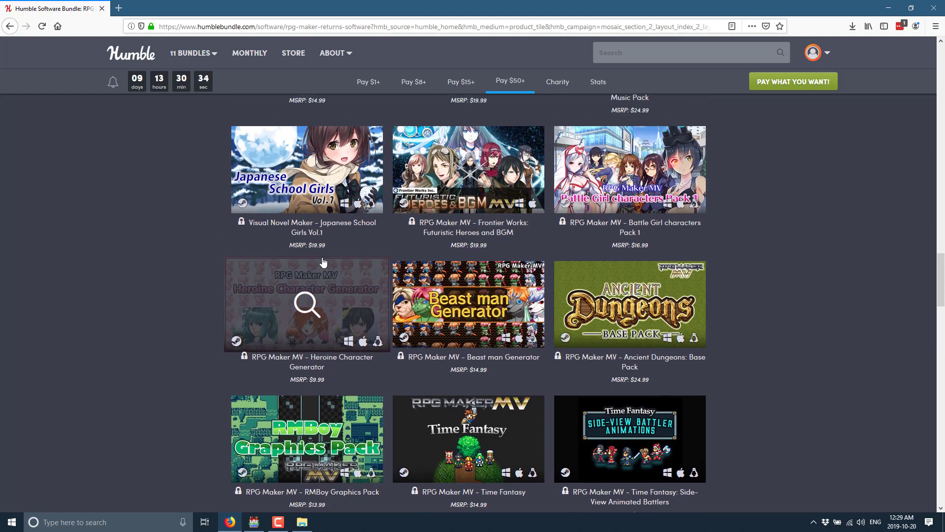
scroll(322, 257, "up", 2)
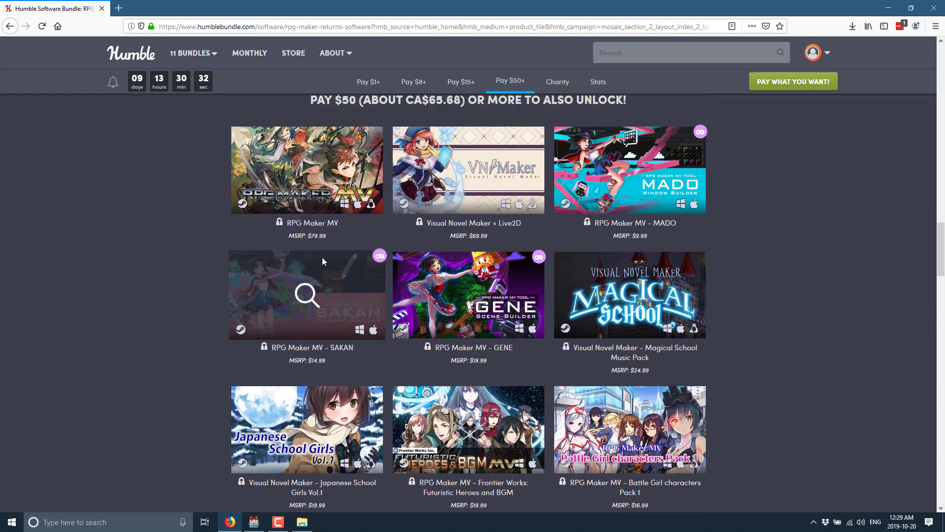
scroll(344, 211, "down", 5)
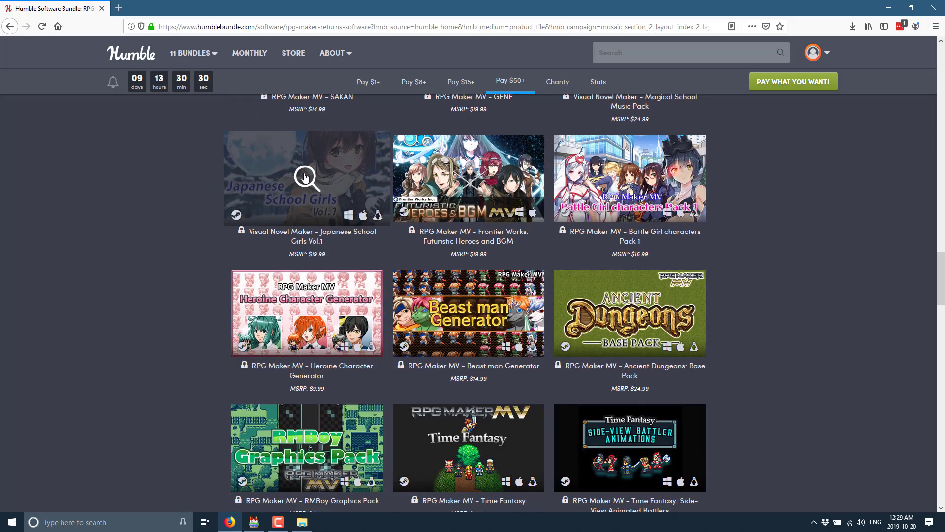
left_click(261, 246)
scroll(610, 320, "down", 5)
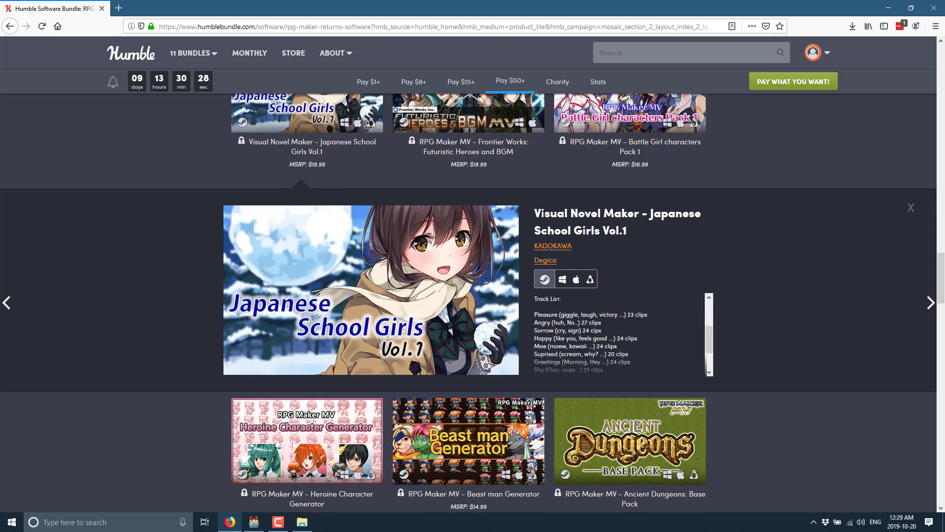
scroll(614, 352, "up", 5)
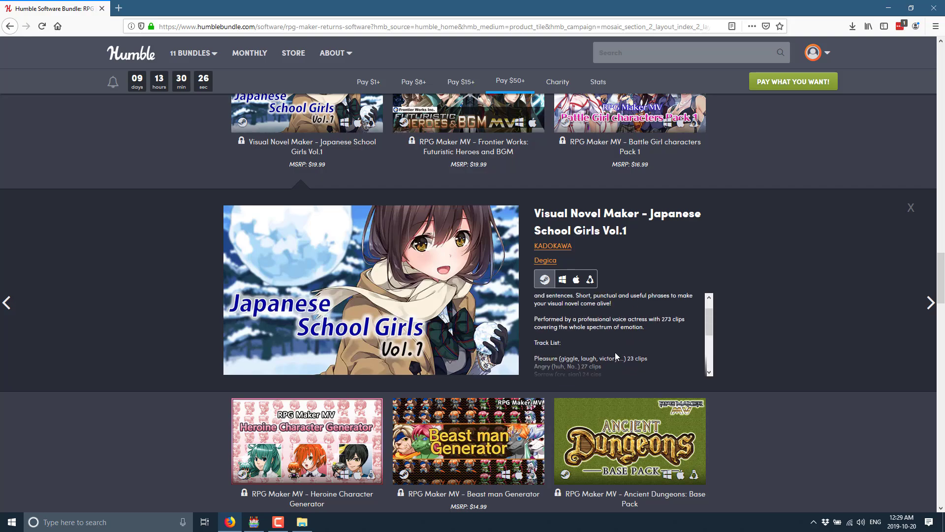
scroll(418, 326, "up", 3)
scroll(322, 239, "up", 3)
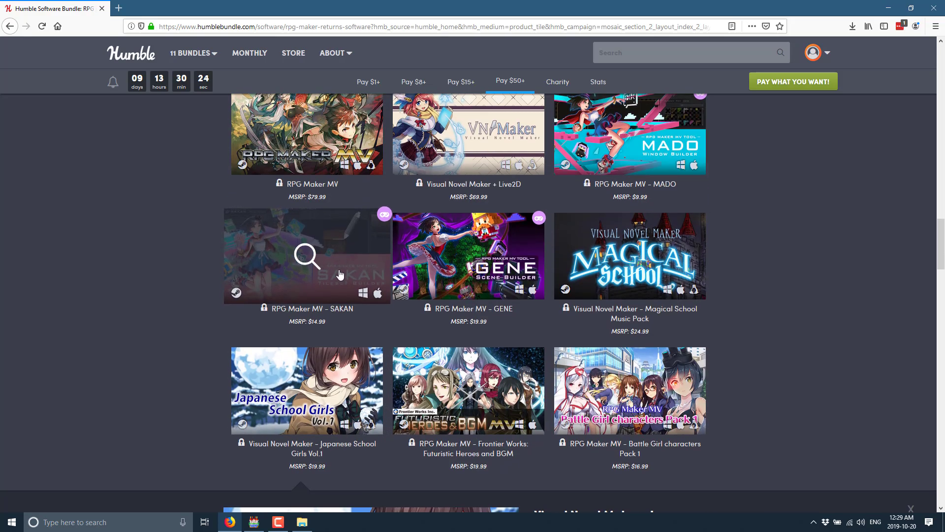
Read the details of the RPG Maker MV - Heroine Character Generator pack and close its description
scroll(320, 246, "down", 7)
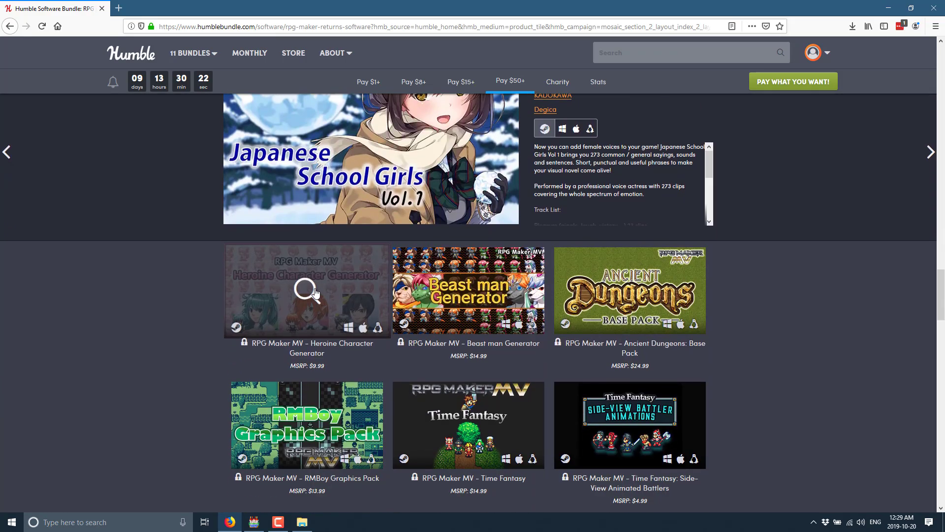
left_click(315, 293)
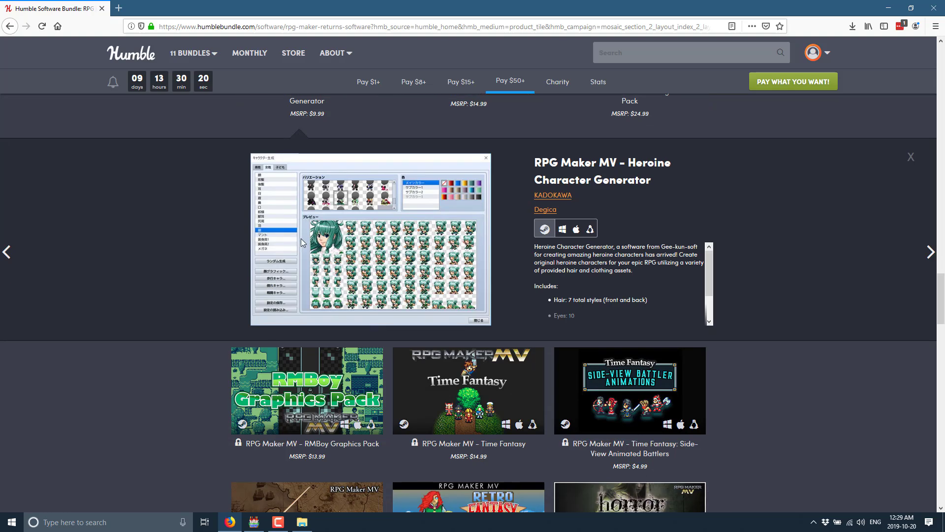
scroll(573, 281, "down", 2)
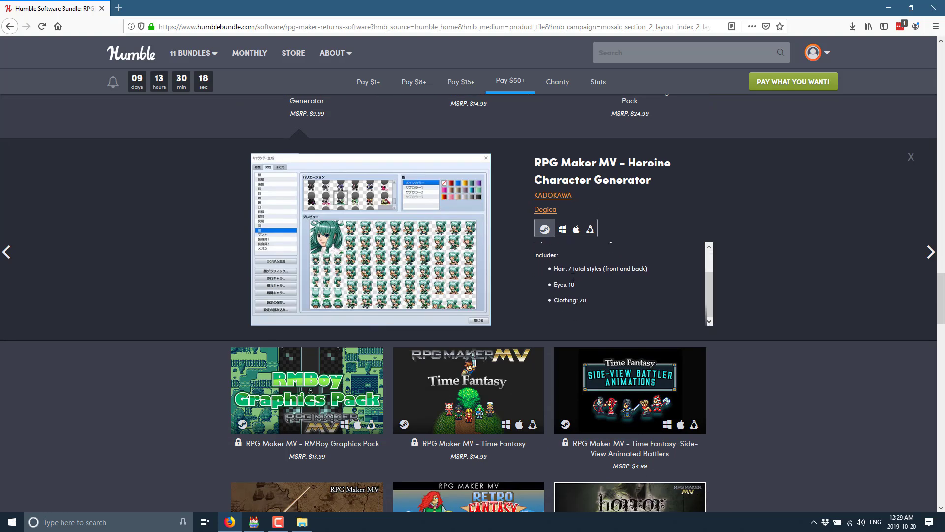
scroll(574, 276, "up", 5)
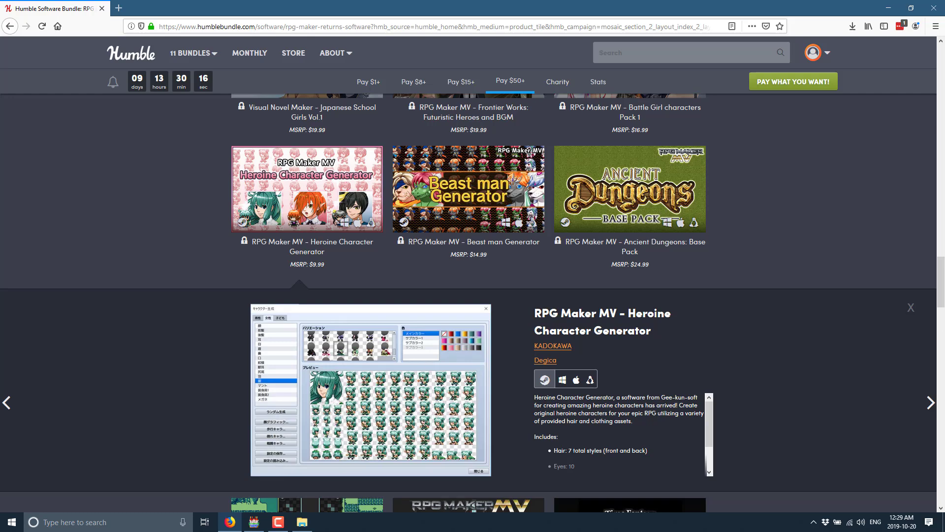
left_click(911, 307)
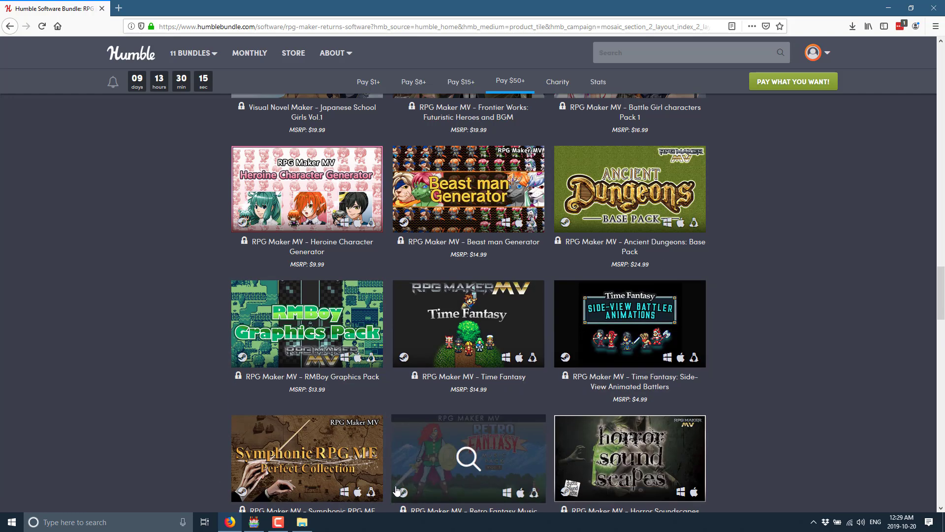
Switch to RPG Maker MV and randomize the male character repeatedly in the Character Generator
left_click(252, 523)
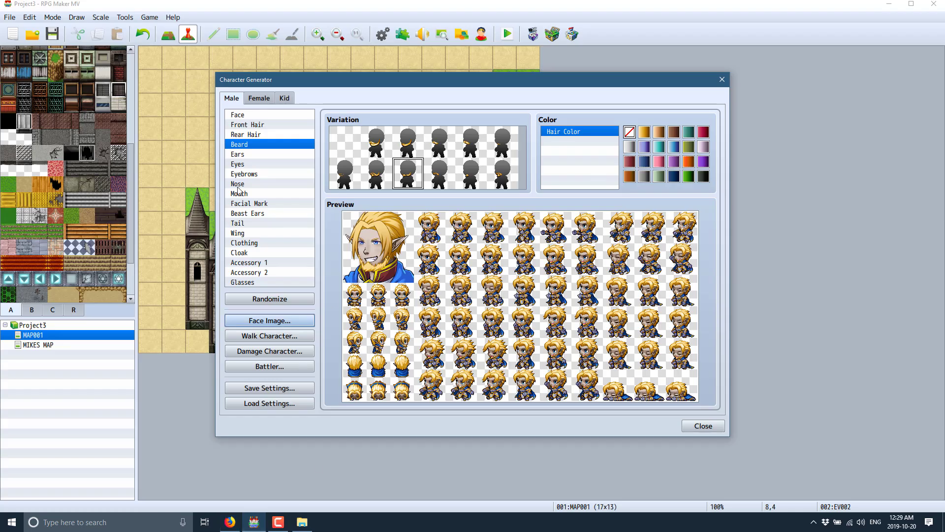
left_click(279, 299)
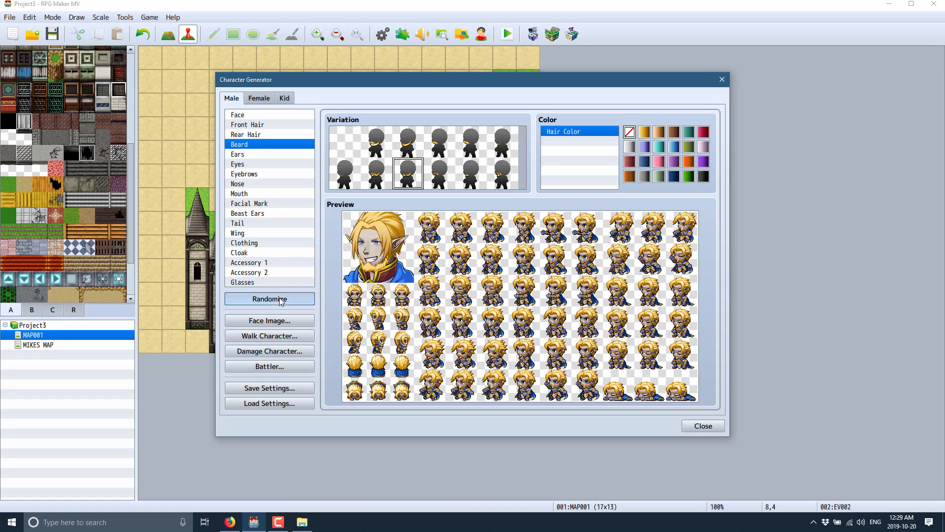
left_click(279, 297)
left_click(280, 298)
left_click(279, 297)
left_click(279, 298)
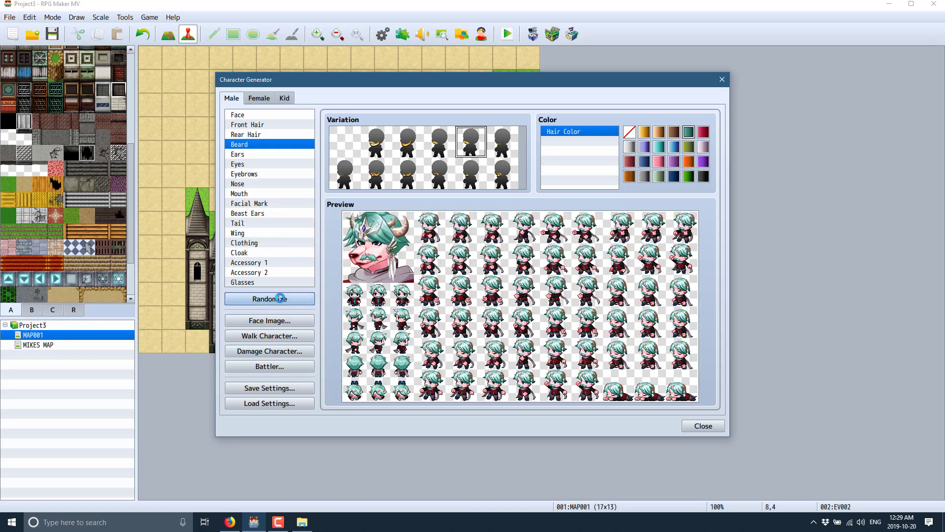
left_click(280, 297)
left_click(280, 298)
left_click(283, 299)
left_click(282, 300)
left_click(282, 299)
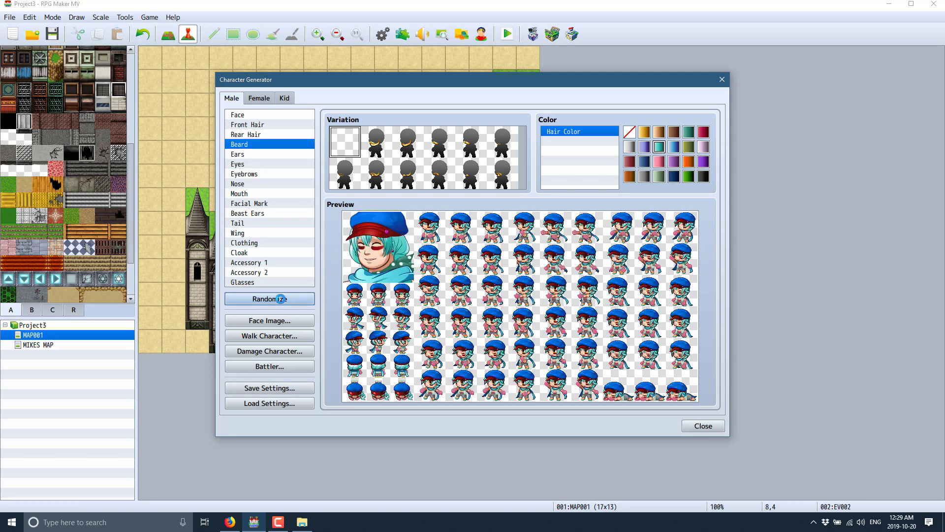
left_click(283, 300)
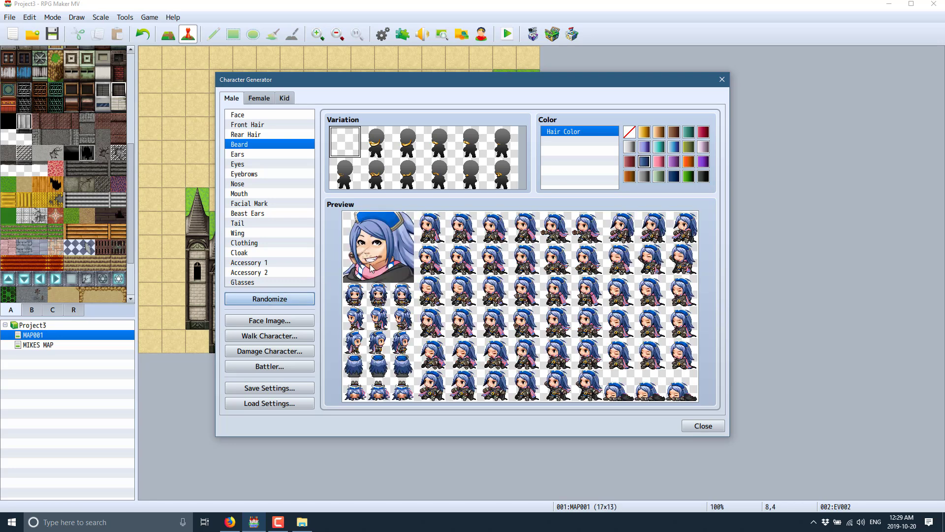
left_click(287, 299)
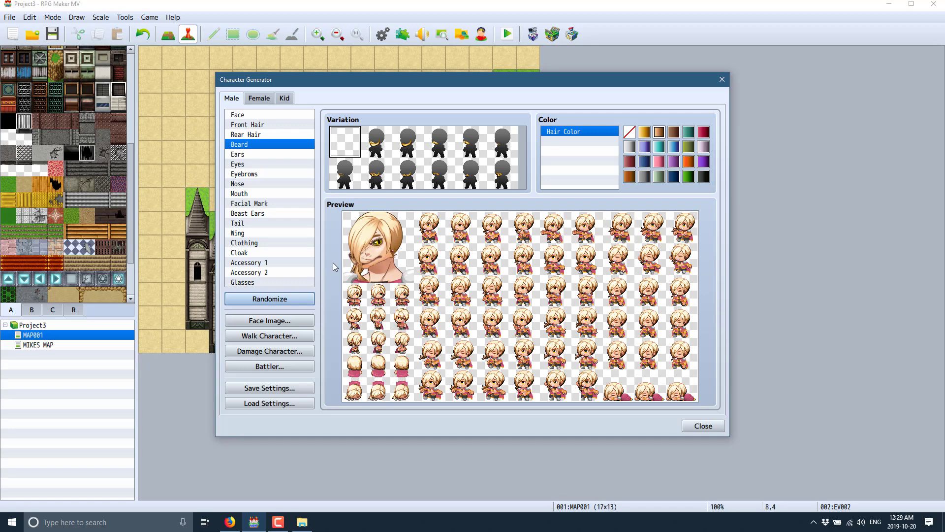
left_click(263, 299)
left_click(263, 299)
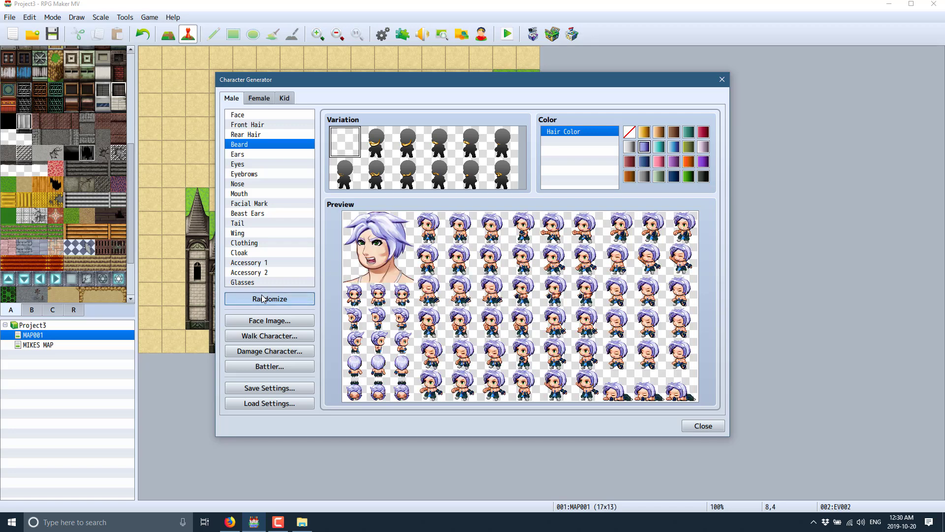
left_click(263, 298)
left_click(262, 298)
left_click(261, 297)
left_click(261, 295)
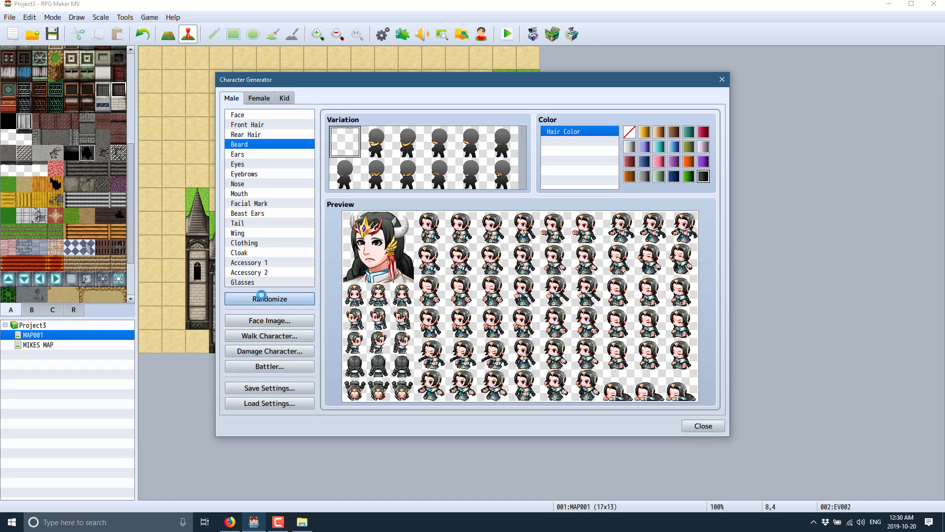
Look through the facial mark, clothing, cloak and accessory variations, and give the male character the round glasses in the last variation
left_click(256, 204)
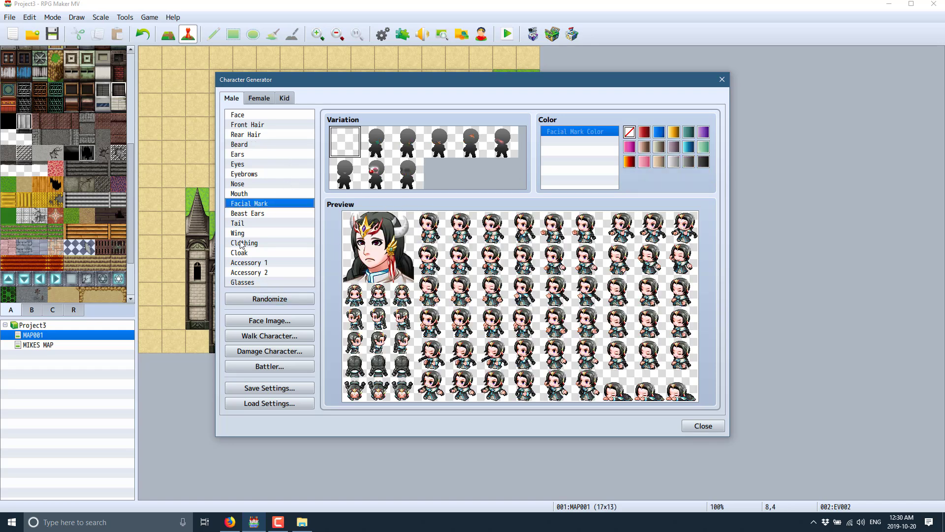
left_click(243, 244)
left_click(246, 254)
left_click(247, 274)
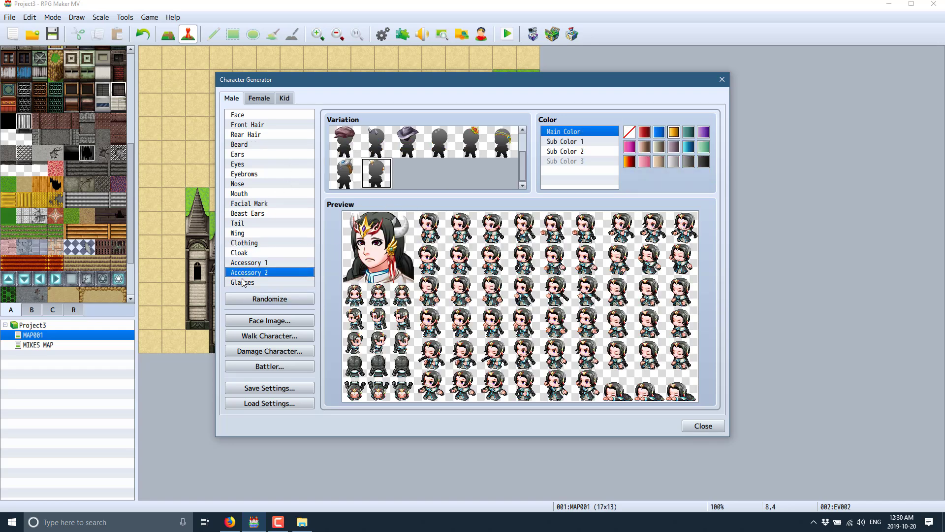
left_click(243, 283)
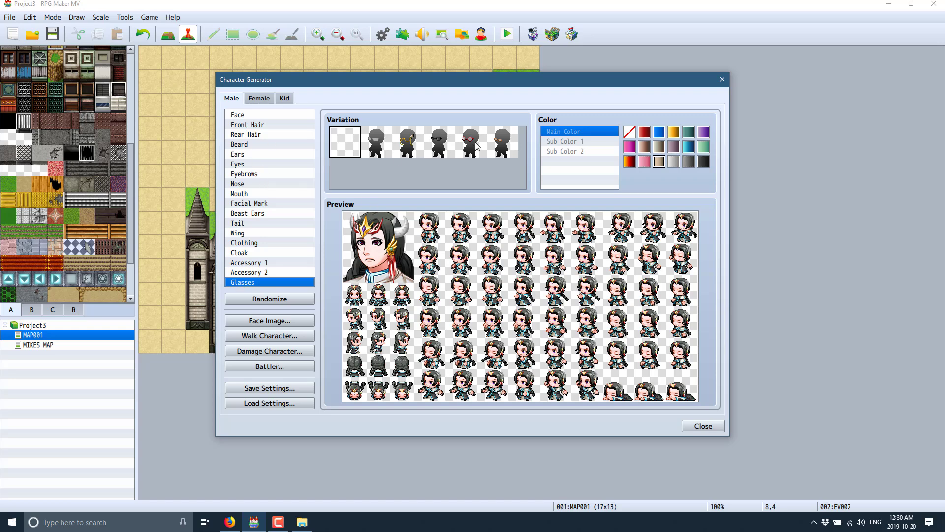
left_click(502, 142)
left_click(470, 143)
left_click(502, 142)
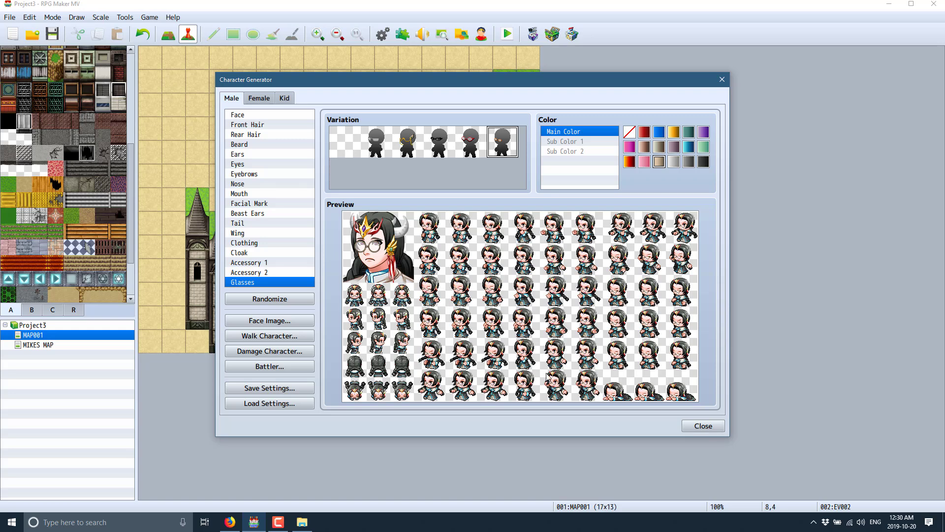
View the male character's generated walk, damage and battler sprite sheets, closing each one without exporting
left_click(284, 339)
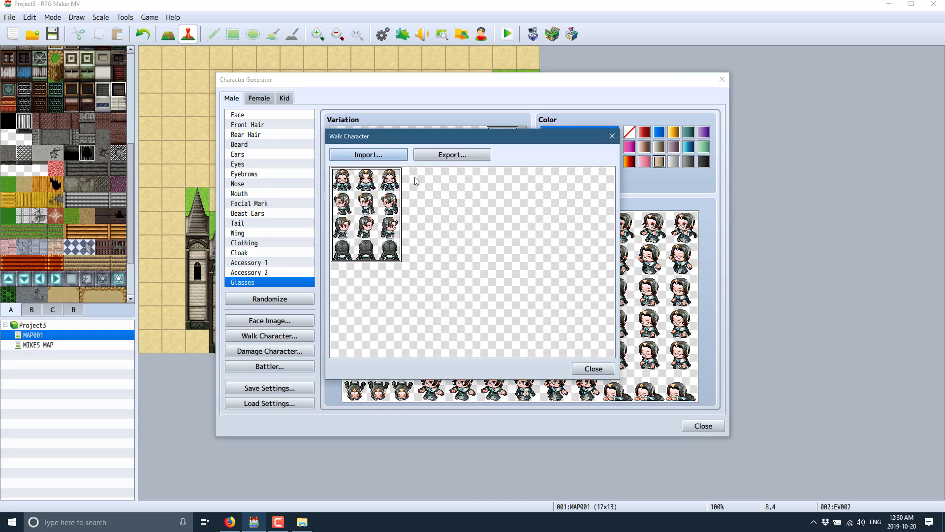
left_click(611, 138)
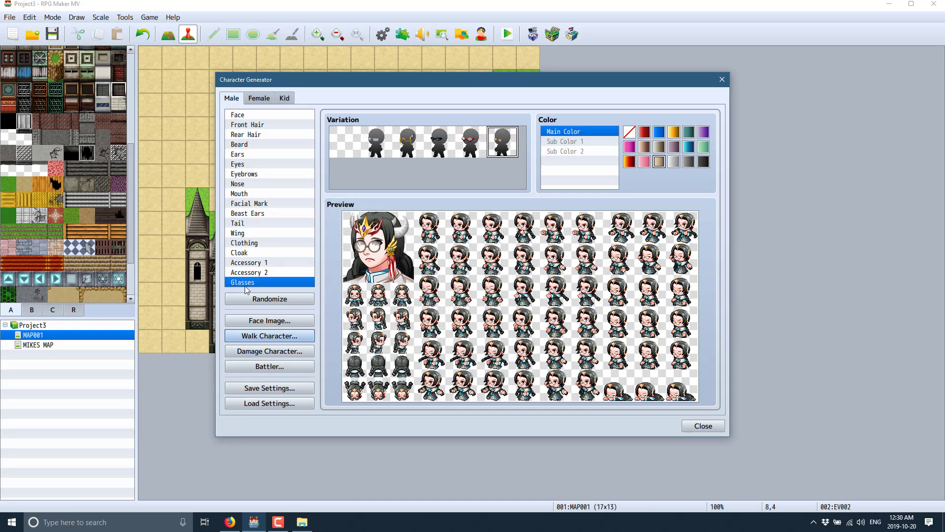
left_click(289, 349)
left_click(612, 137)
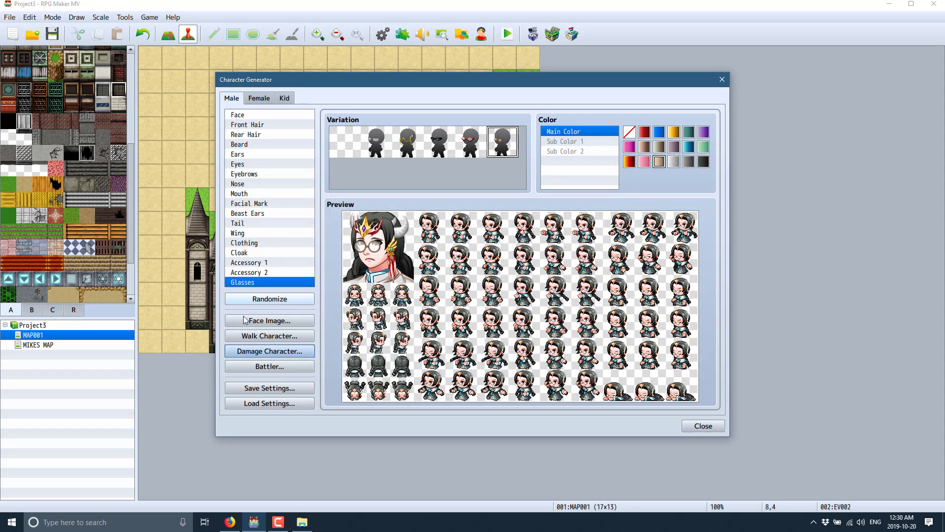
left_click(270, 365)
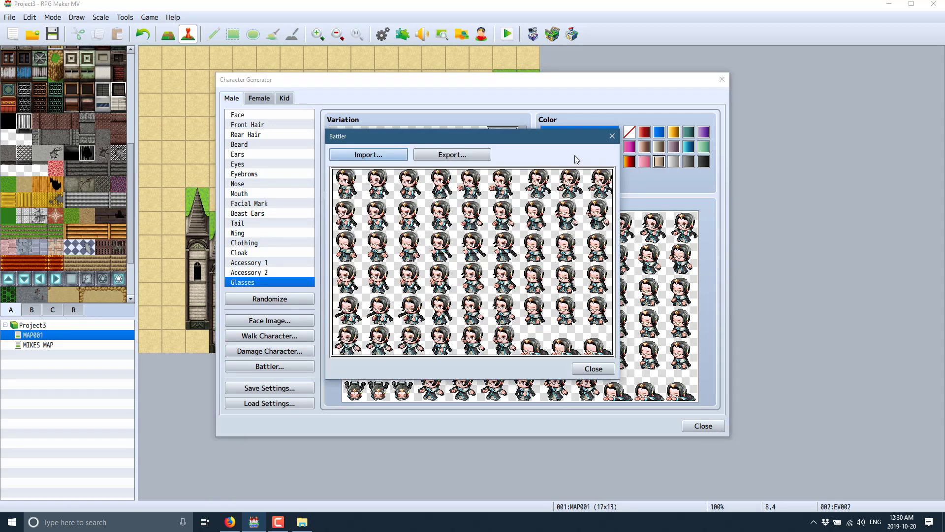
left_click(613, 137)
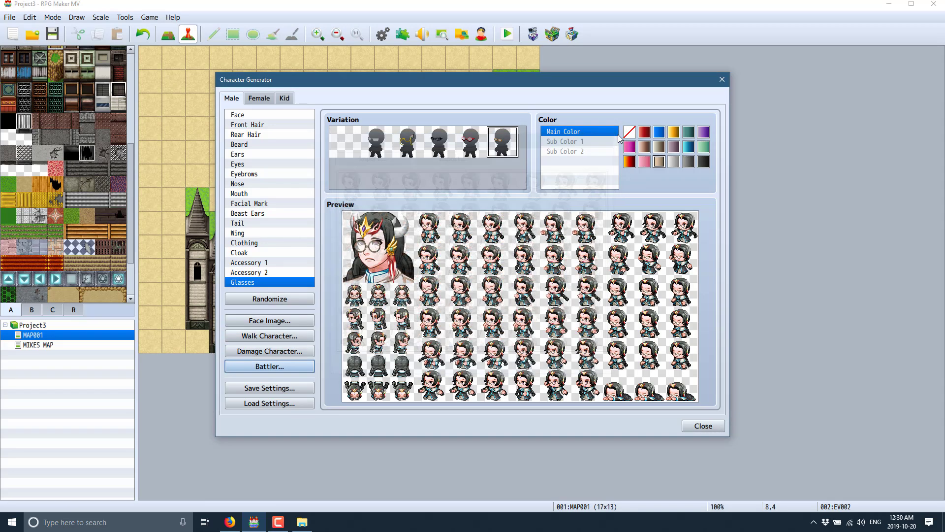
Change to the female character and randomize her appearance repeatedly
left_click(265, 99)
left_click(260, 298)
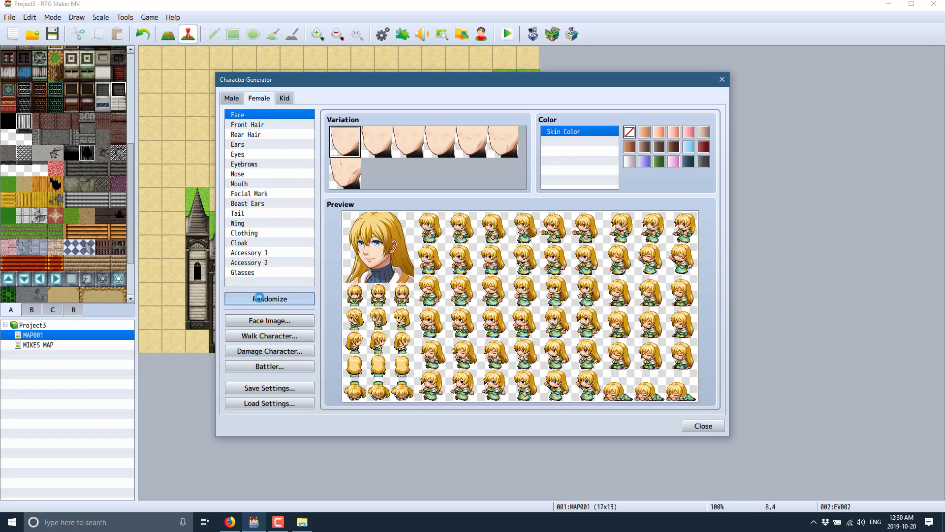
left_click(260, 299)
left_click(259, 298)
left_click(260, 298)
left_click(259, 298)
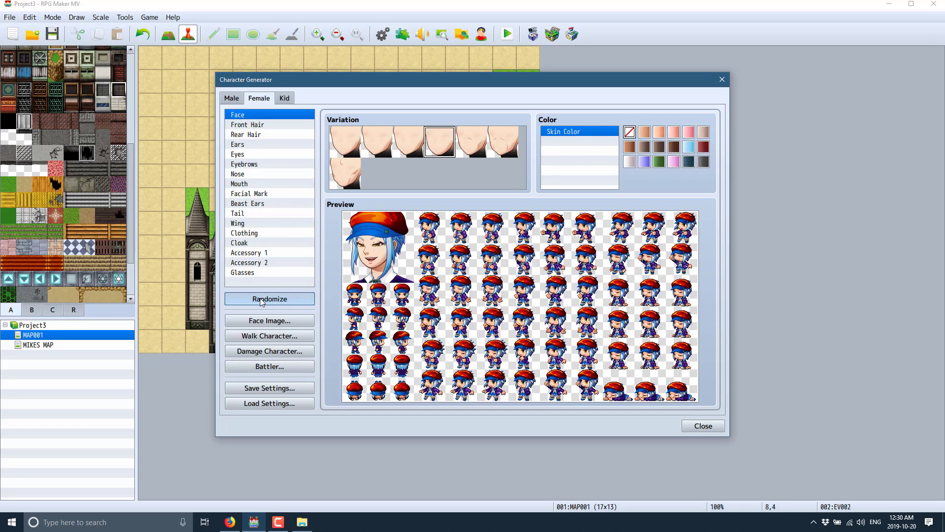
left_click(260, 298)
left_click(260, 299)
left_click(261, 300)
left_click(263, 302)
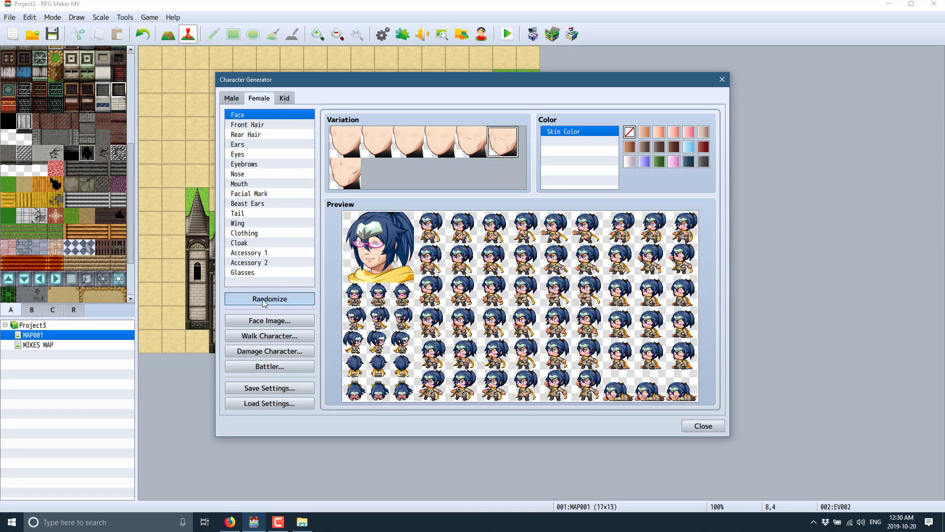
left_click(263, 303)
left_click(264, 304)
left_click(264, 304)
left_click(264, 304)
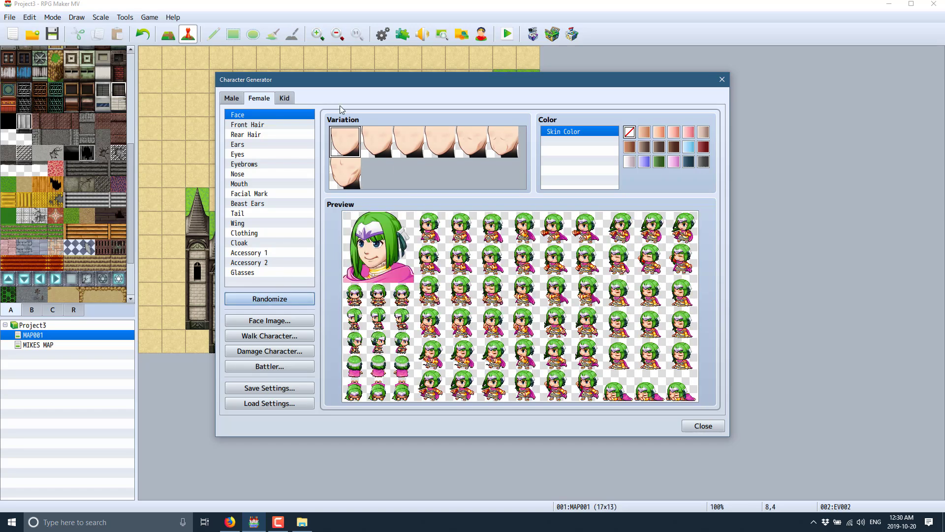
Give the female character the fifth face variation in the first row and set her skin colour to lavender blue
left_click(471, 141)
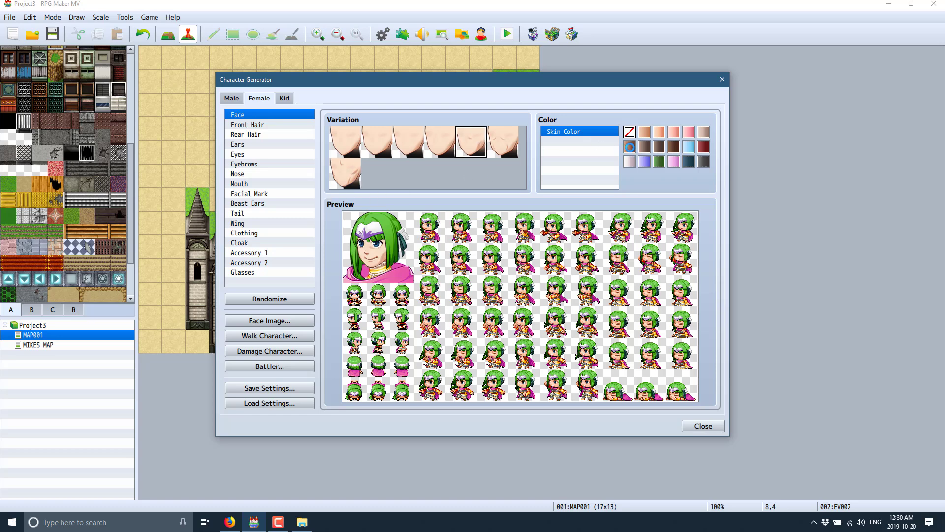
left_click(629, 147)
left_click(644, 162)
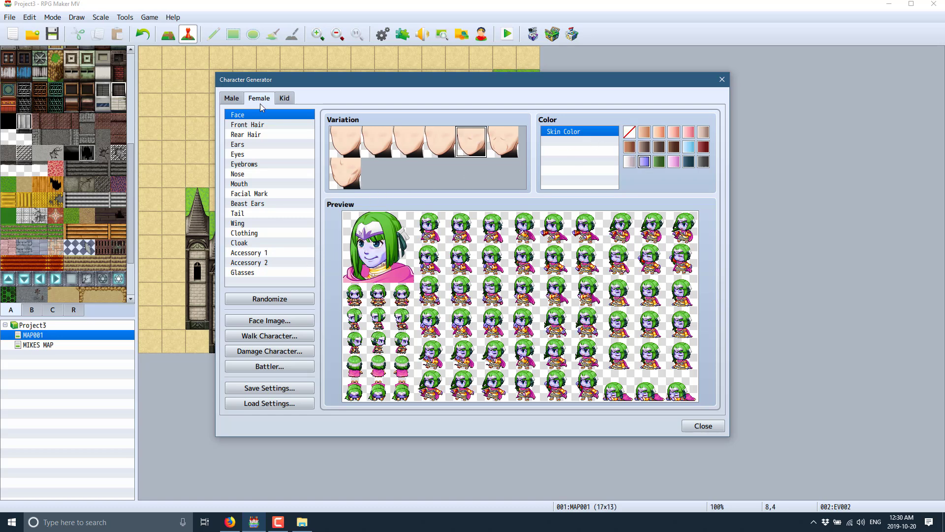
Close the Character Generator and look over the Actors and Enemies sections of the database, leaving it without changes
left_click(722, 80)
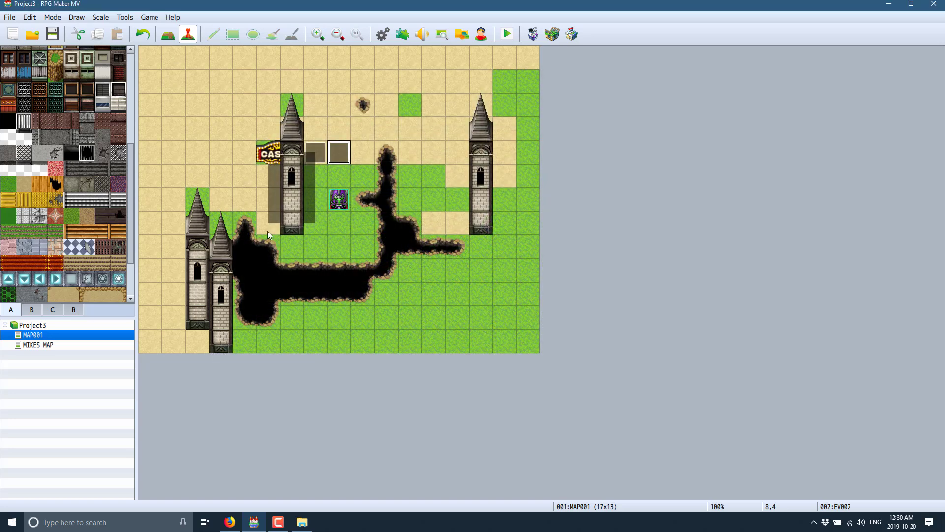
left_click(127, 18)
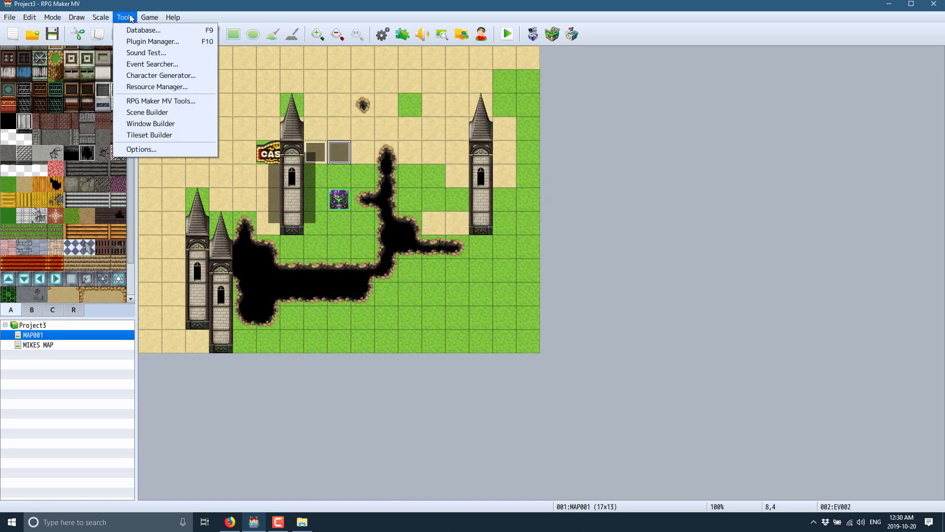
left_click(134, 30)
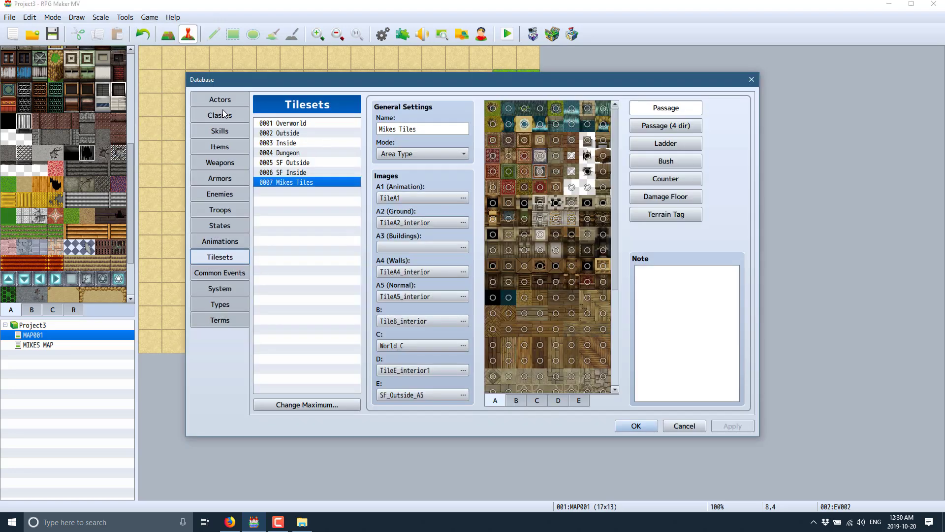
left_click(221, 100)
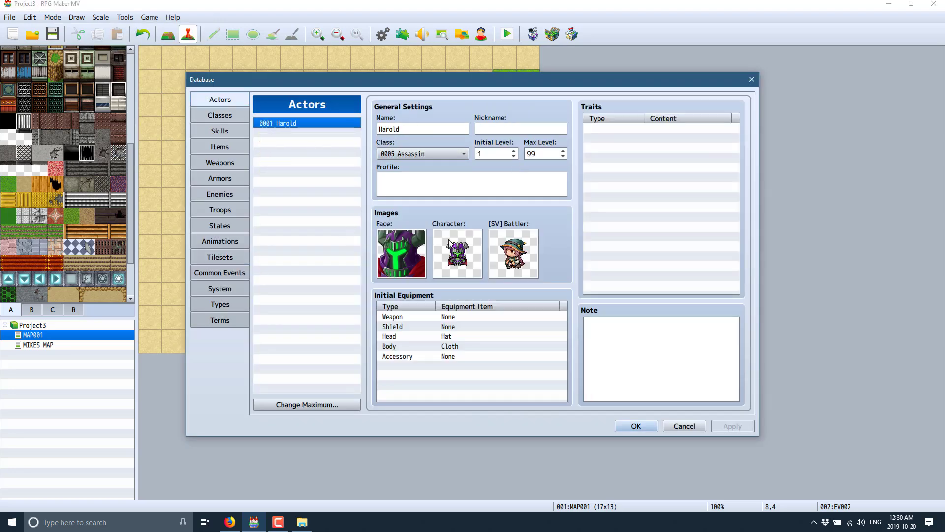
left_click(233, 193)
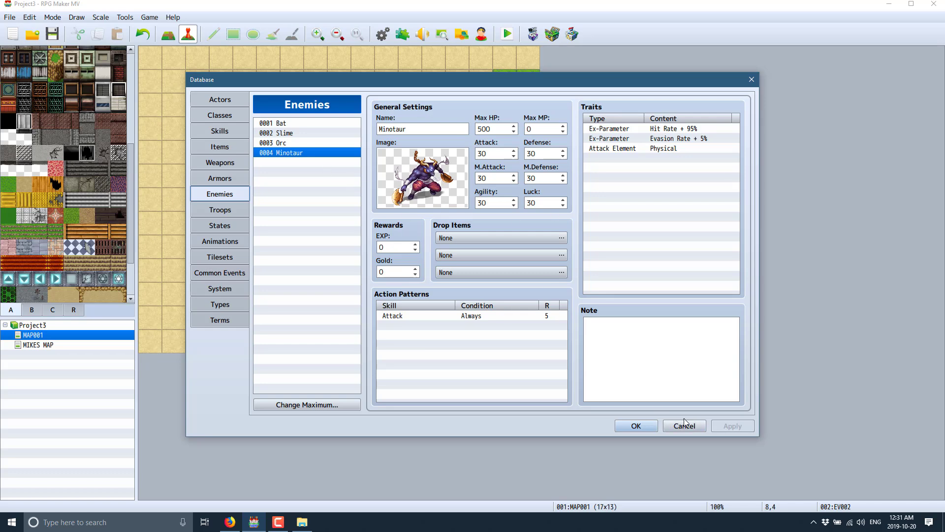
left_click(673, 430)
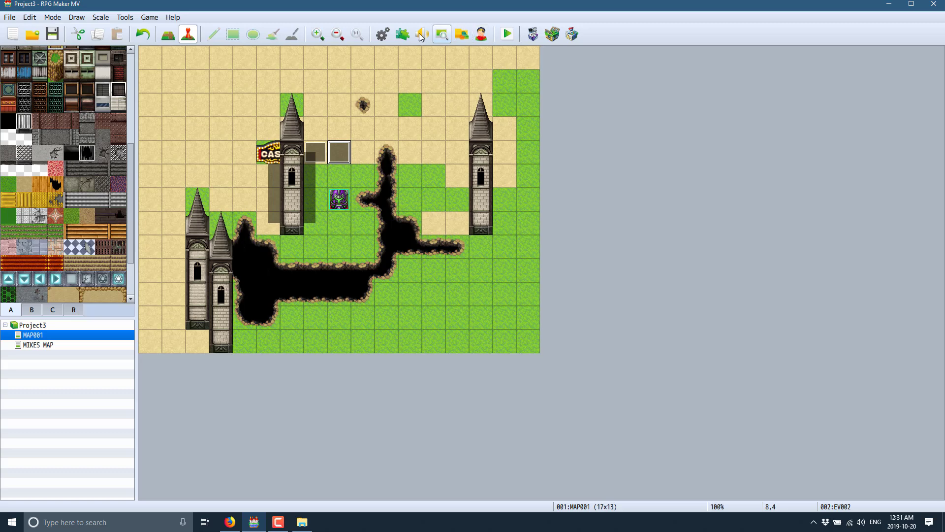
left_click(129, 18)
mouse_move(150, 18)
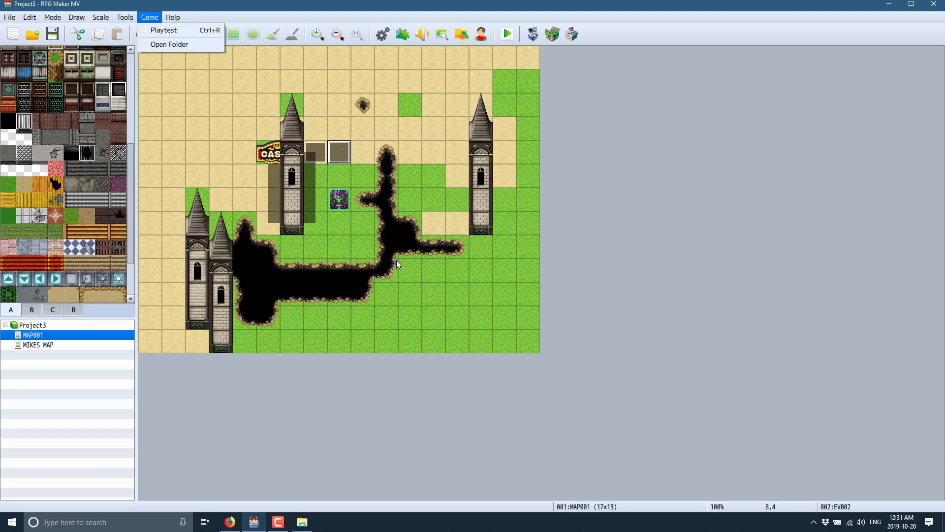
left_click(888, 309)
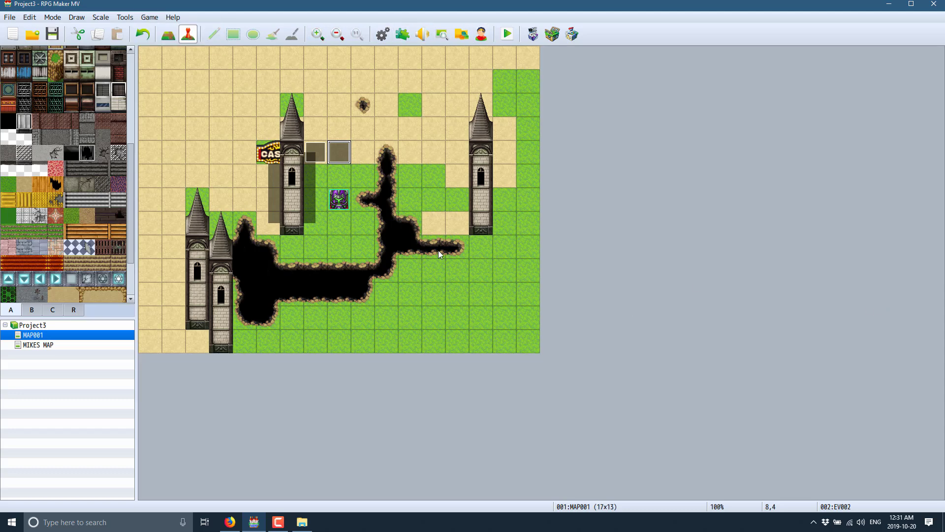
Switch to map editing mode and try the map's zoom levels in and out, finishing at 75%
left_click(168, 34)
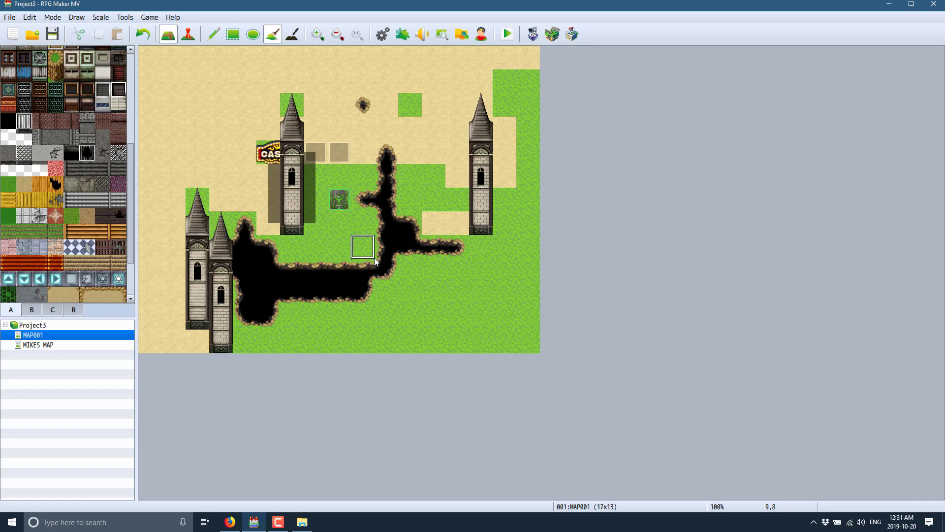
left_click(317, 34)
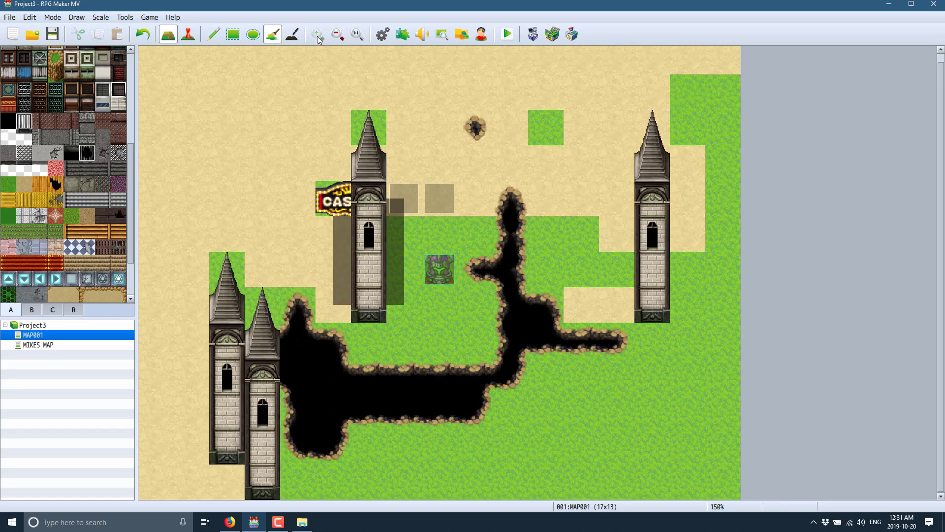
left_click(339, 36)
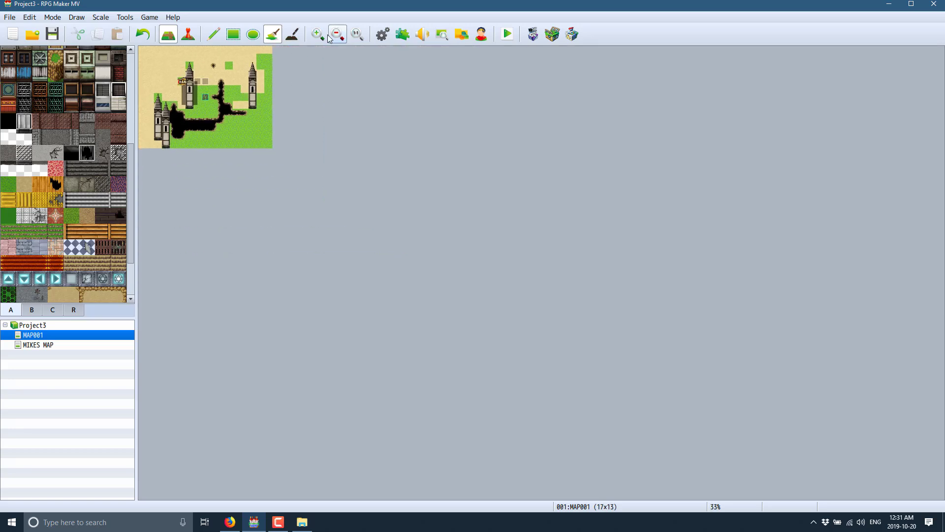
left_click(317, 34)
left_click(317, 34)
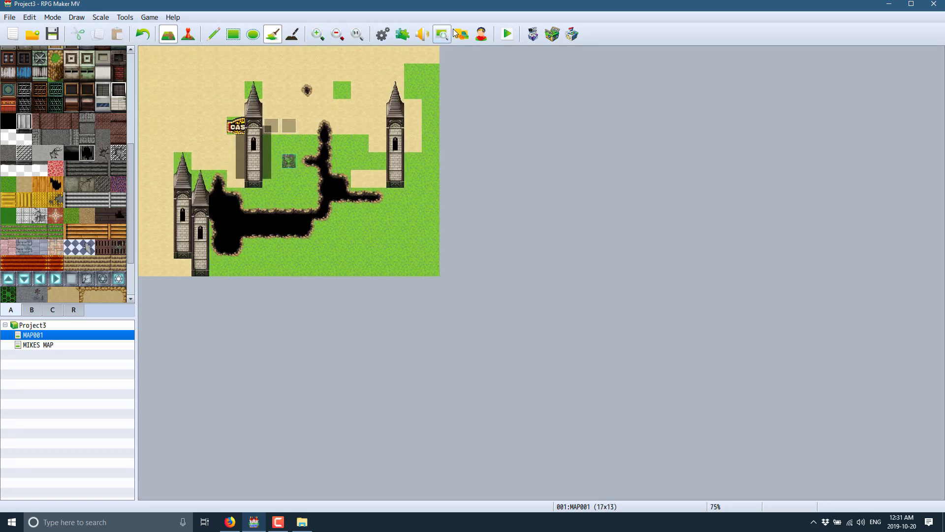
left_click(105, 18)
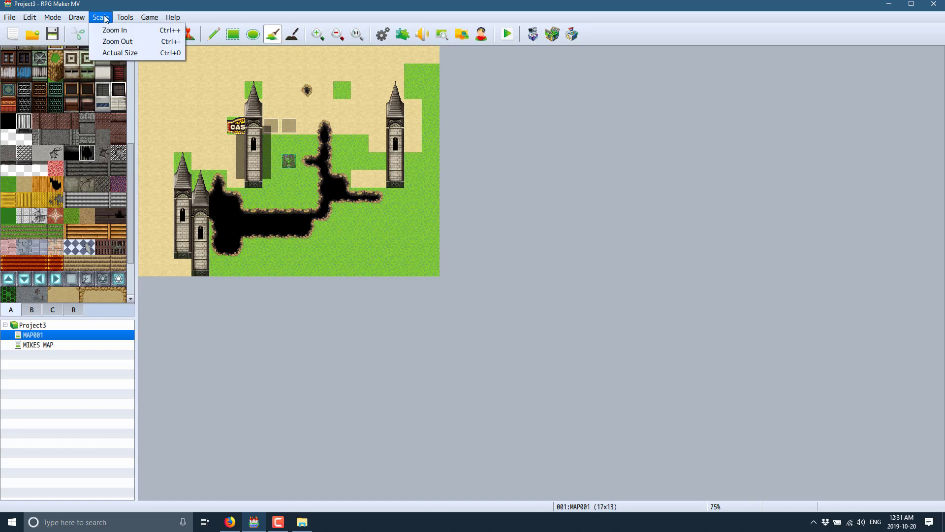
left_click(105, 18)
left_click(81, 18)
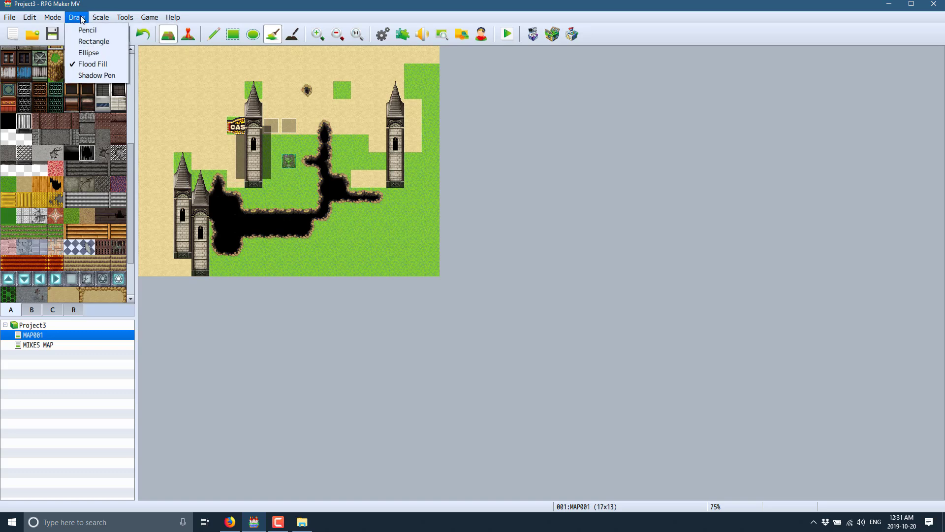
mouse_move(28, 19)
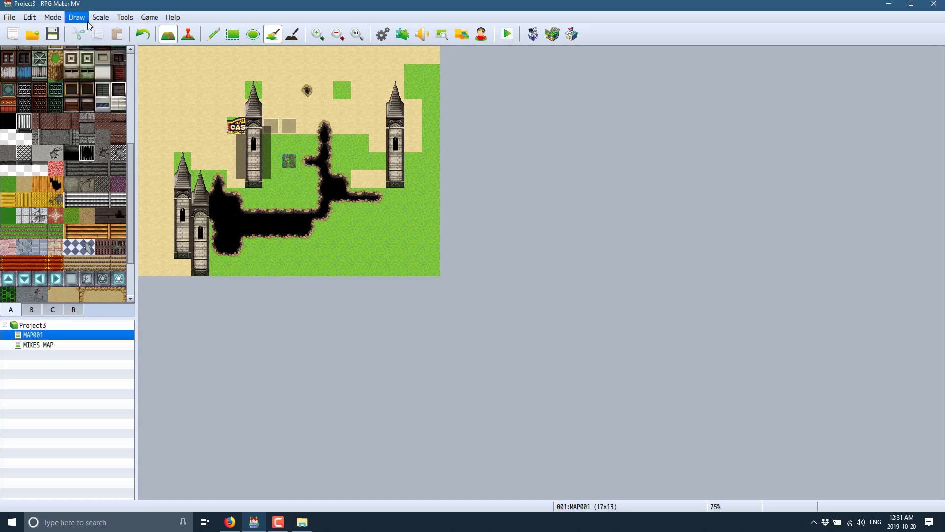
mouse_move(79, 20)
key("Escape")
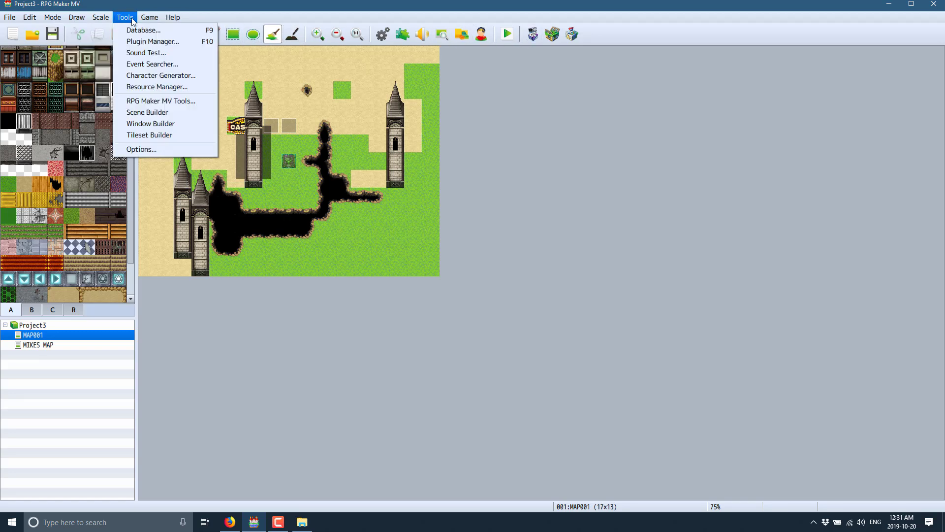
mouse_move(150, 18)
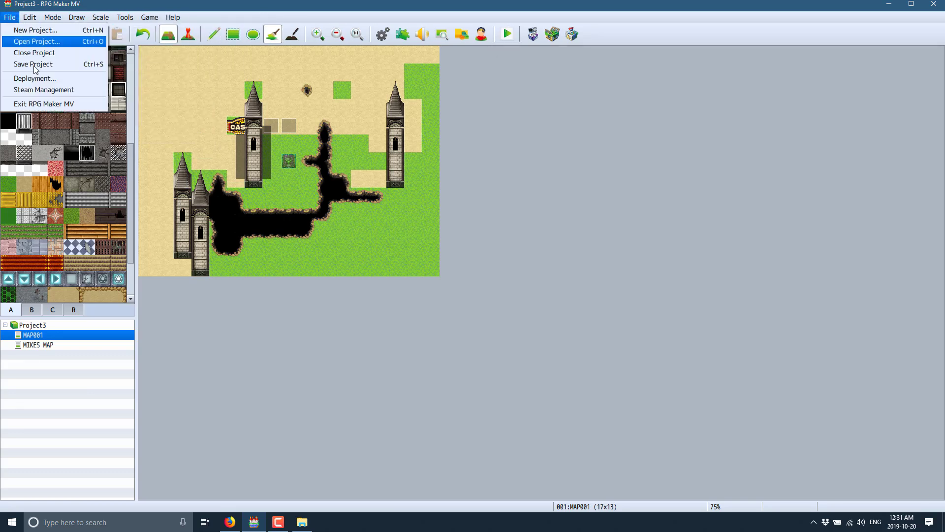
Save the game changes and deploy the project for Web browsers with the output location c:\temp\rpgweb
left_click(45, 77)
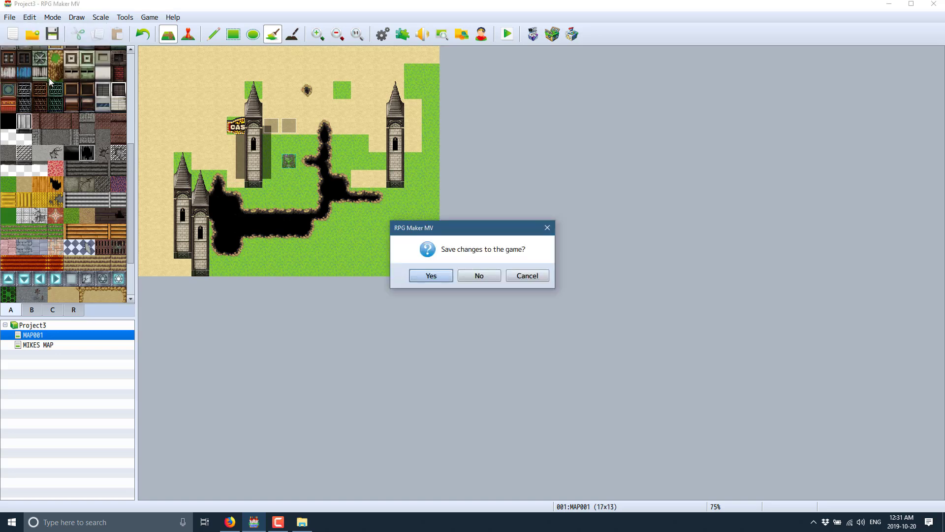
left_click(431, 275)
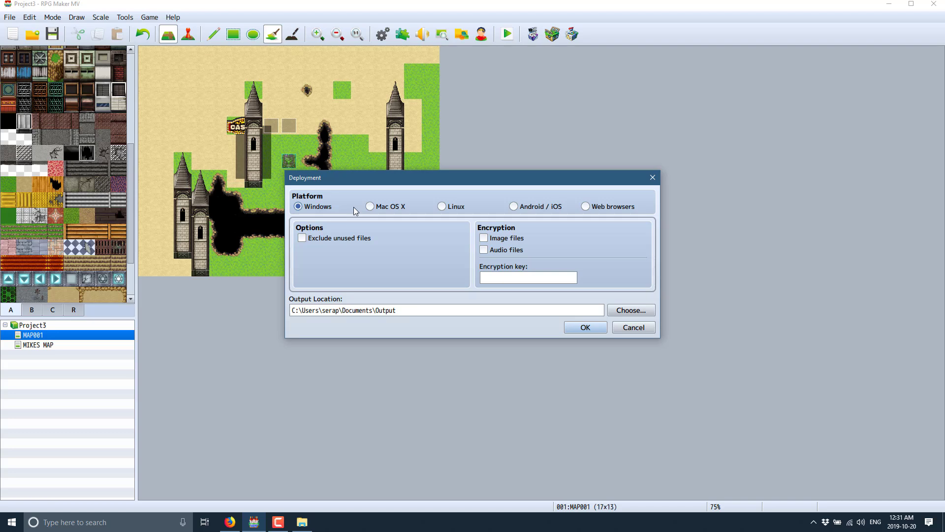
left_click(586, 207)
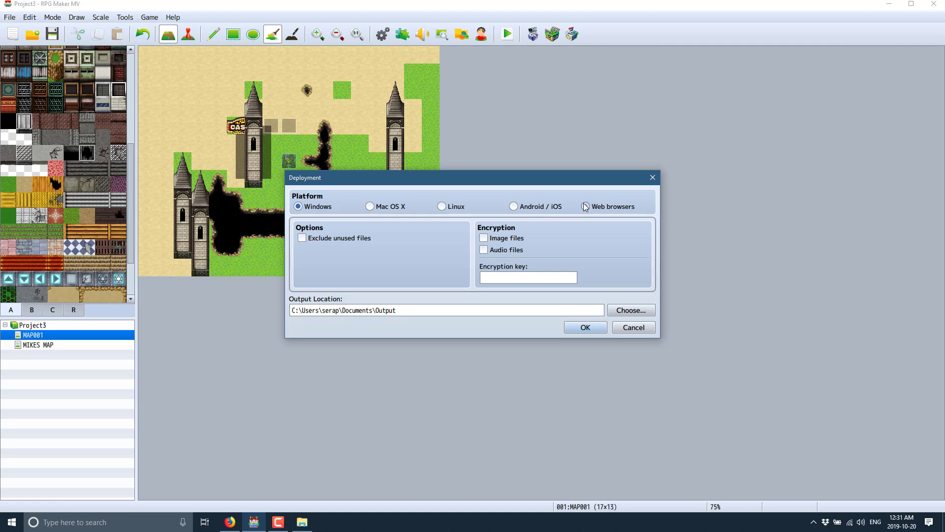
left_click(424, 311)
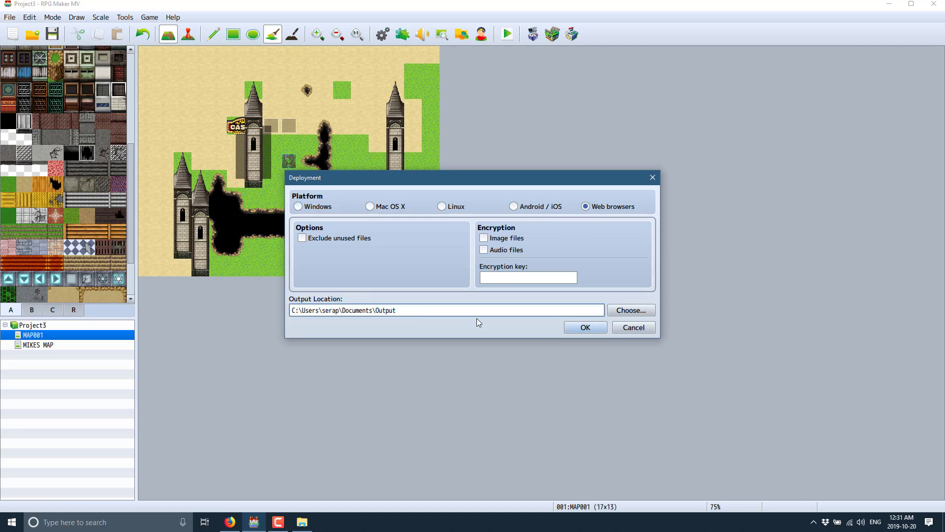
key("ctrl+a")
type("c:\\temp\\rpgweb")
left_click(593, 329)
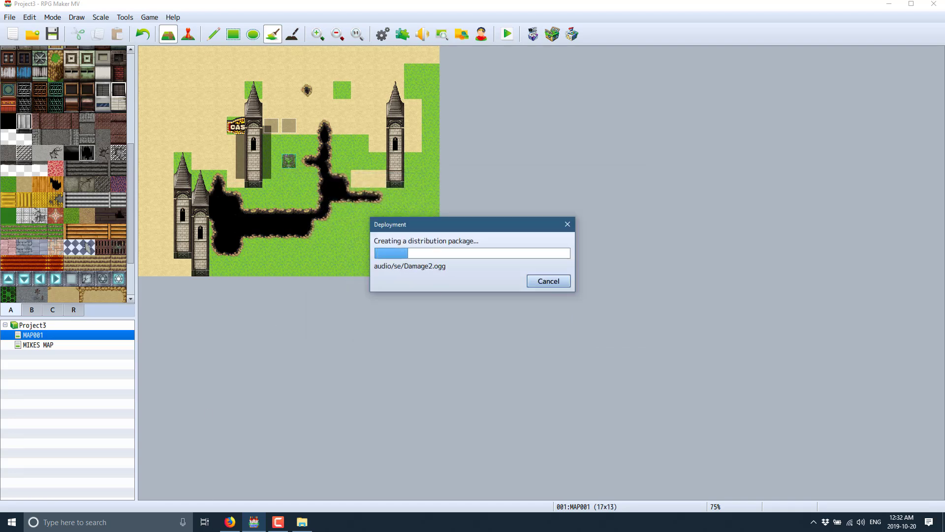
Look into the rpgweb\Project3 output folder under C:\temp in File Explorer, and return to RPG Maker MV to dismiss the deployment message
left_click(302, 522)
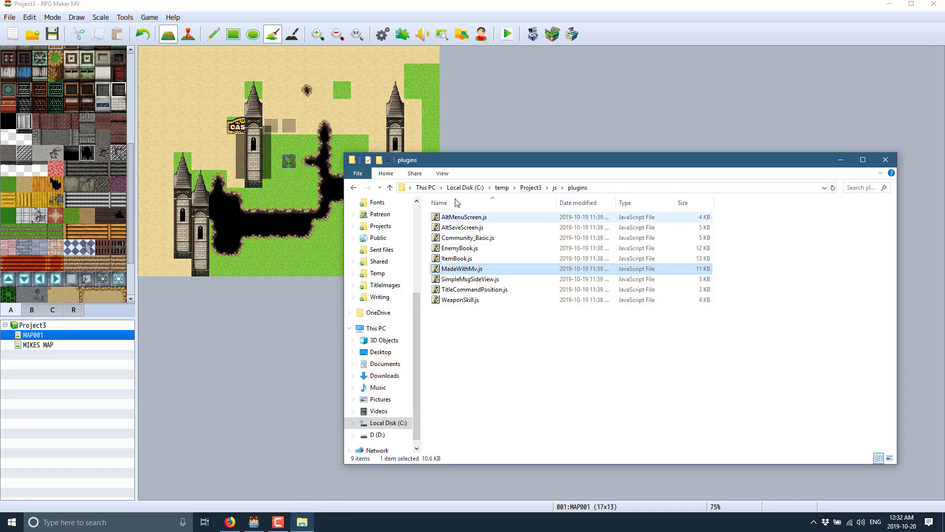
left_click(502, 188)
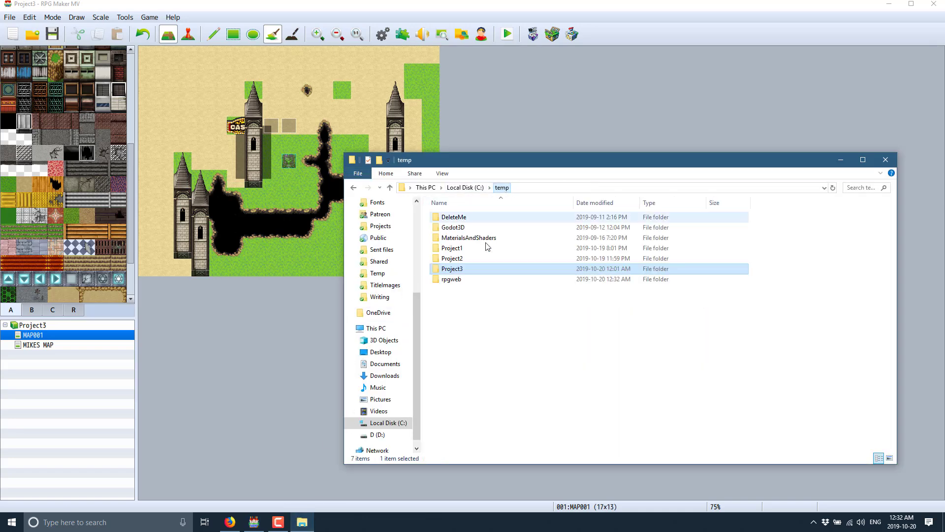
double_click(452, 279)
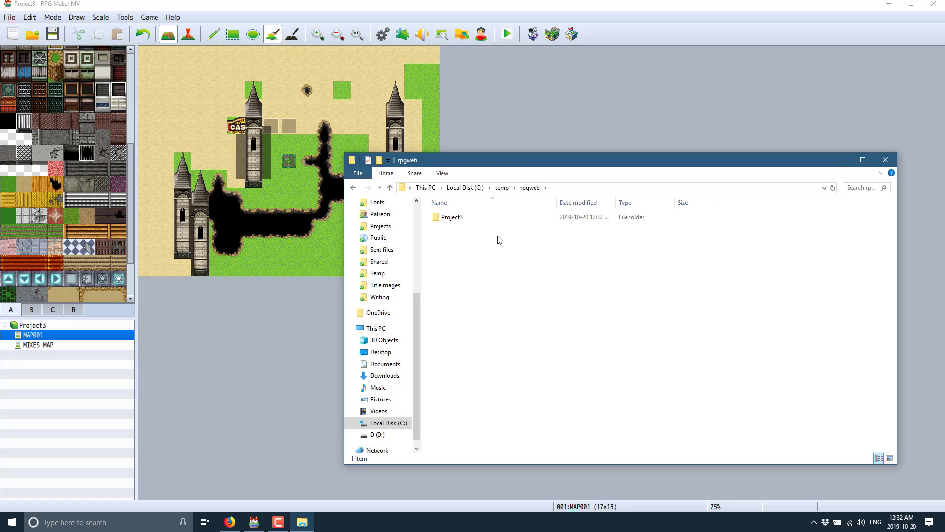
double_click(449, 216)
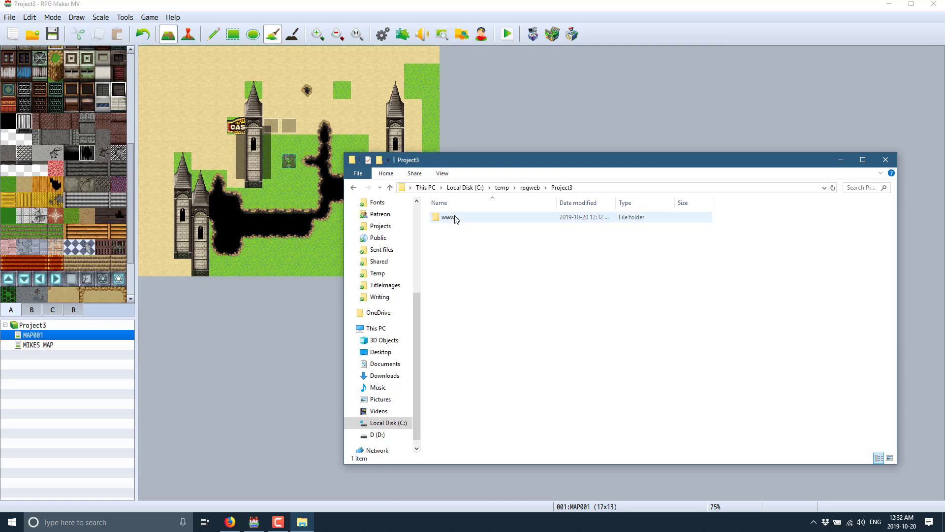
left_click(234, 356)
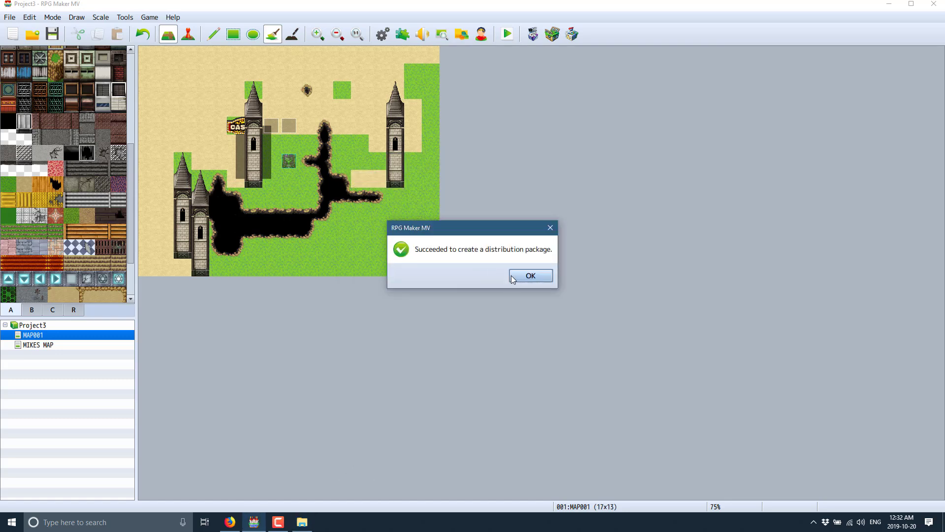
left_click(531, 279)
Open a Command Prompt and change to the \temp\rpgweb directory
key("super")
type("cmd")
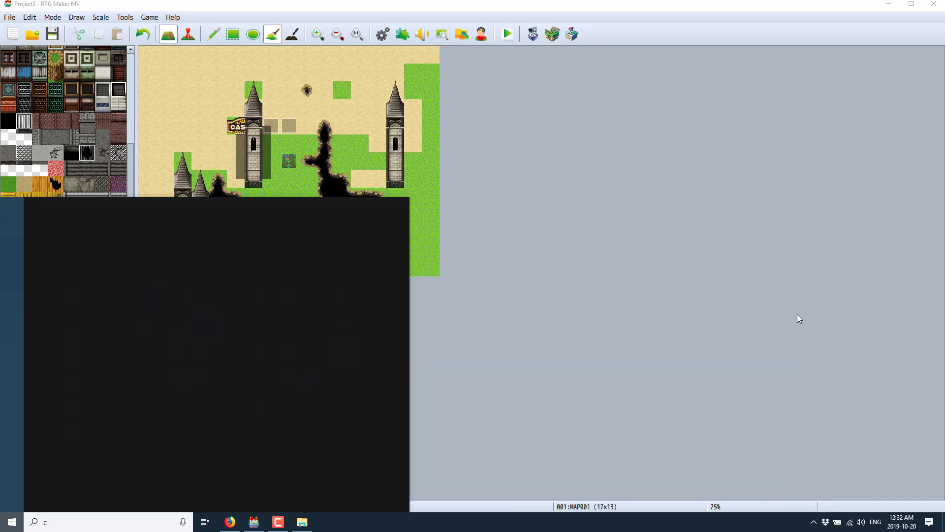
key("Return")
type("cd \temp")
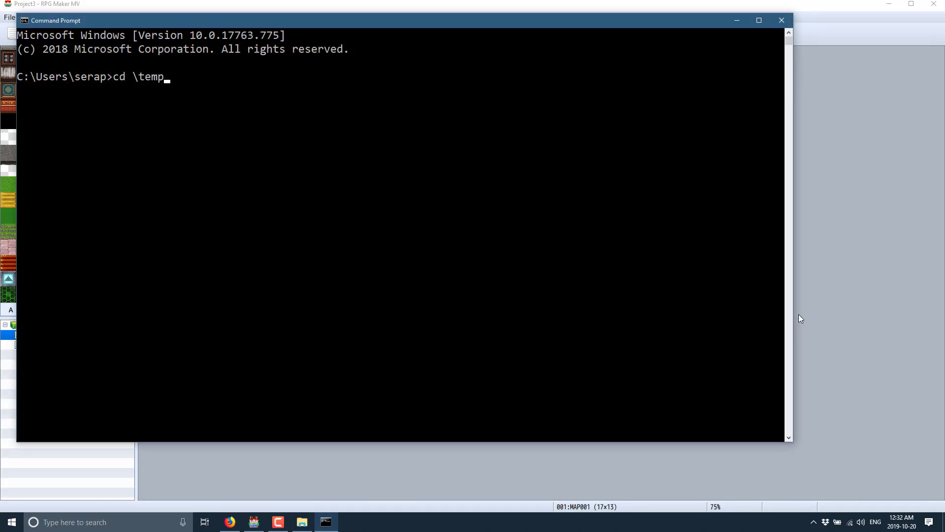
type("\rgpweb")
key("Return")
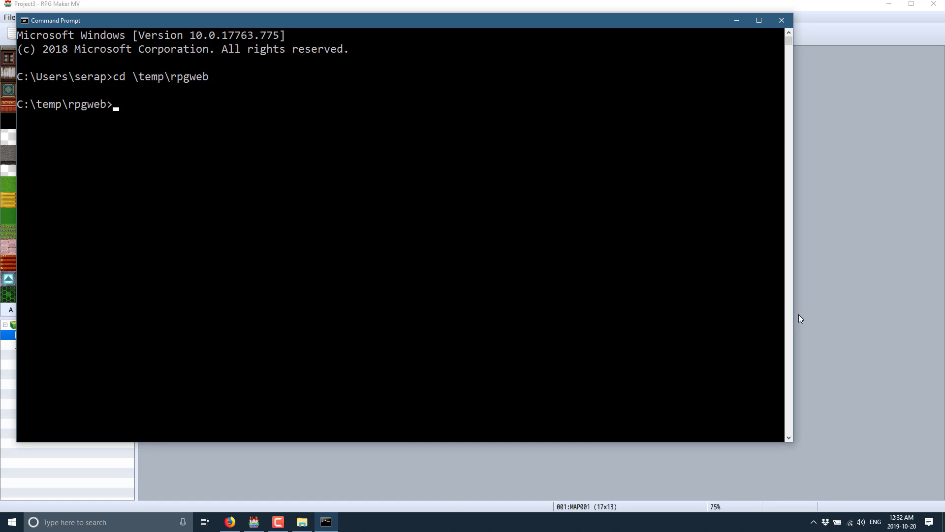
List the rpgweb directory, change into its Project3 folder and list that folder's contents
type("dir")
key("Return")
type("cd po")
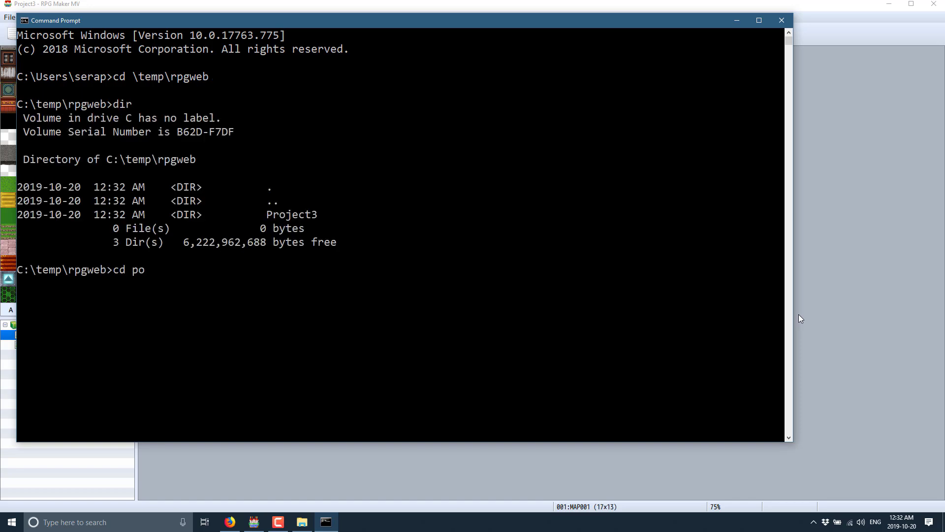
key("BackSpace")
type("r")
key("Tab")
key("Return")
type("dir")
key("Return")
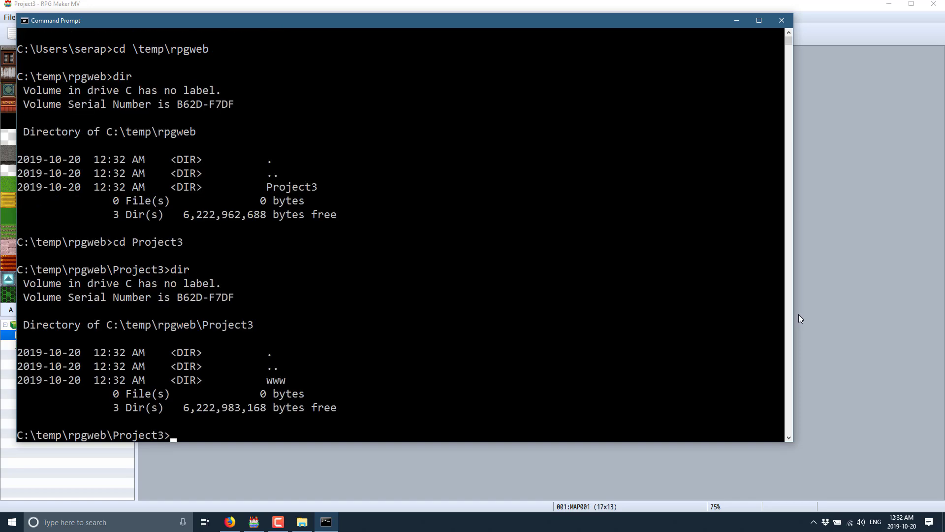
Change into the www folder, list its contents and start http-server there
type("cd www")
key("Return")
type("dir")
key("Return")
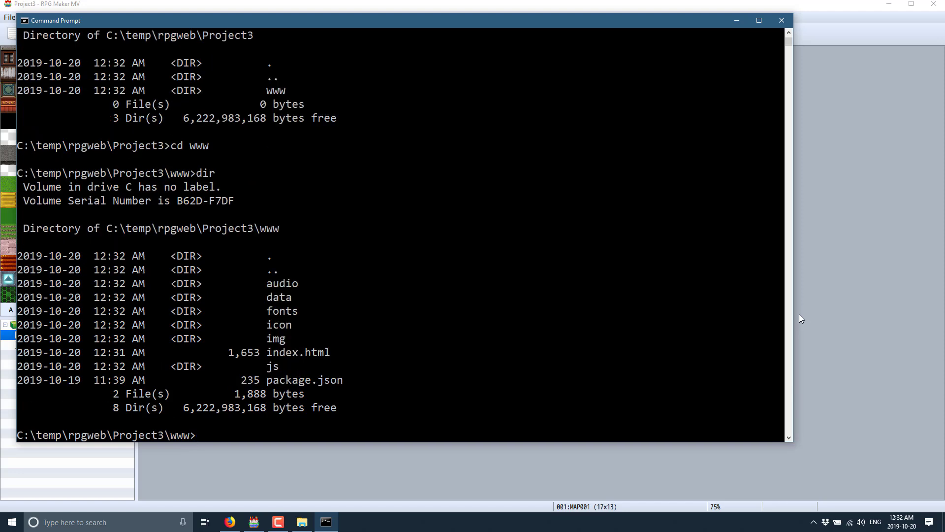
type("http-server")
key("Return")
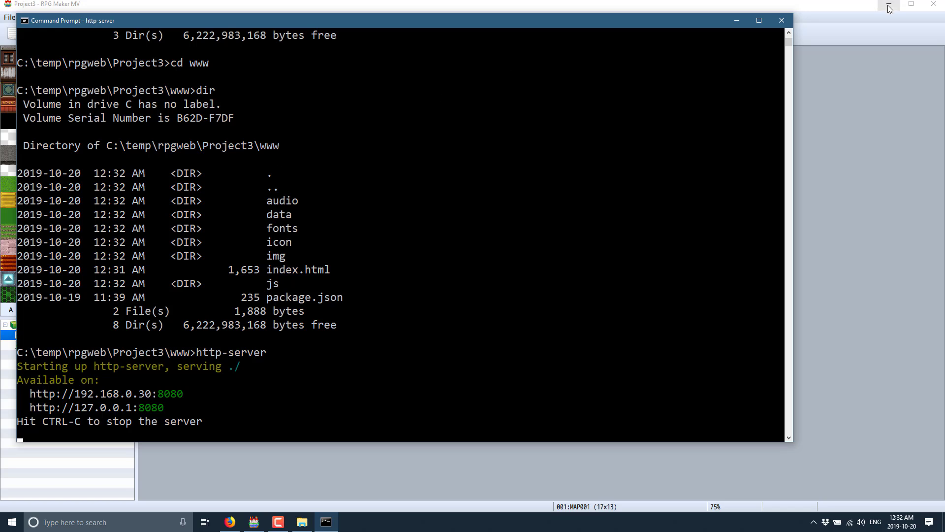
Switch to Firefox and try to load 192.168.0.30 in a new browser tab
left_click(230, 522)
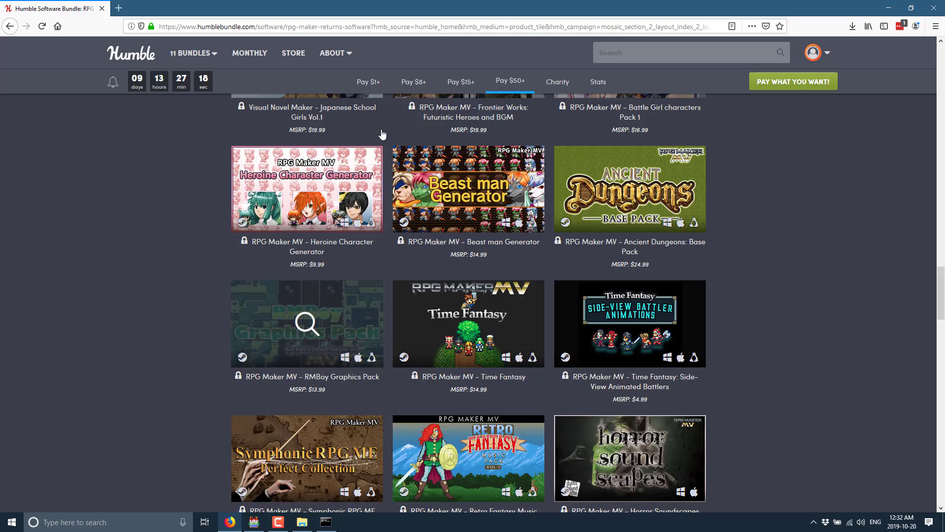
left_click(123, 15)
type("192.16")
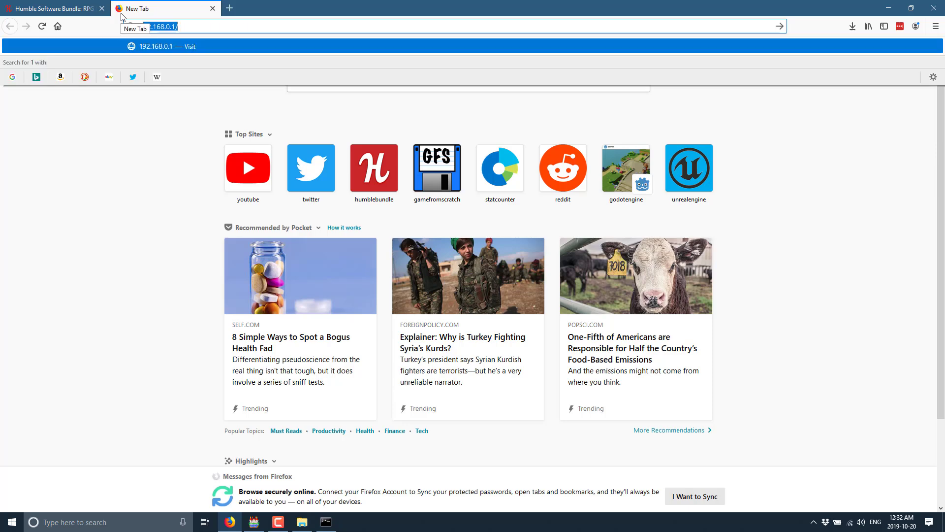
type("8.0.30")
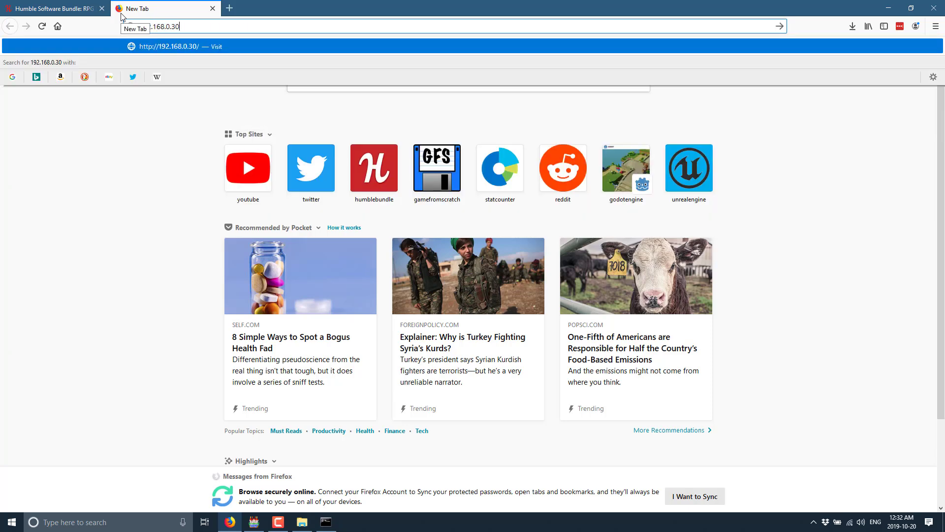
key("Return")
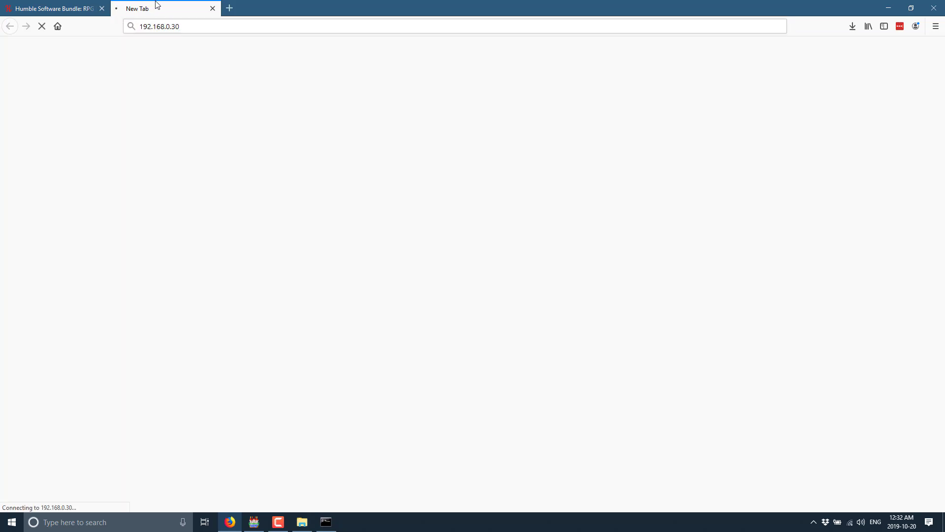
Try to load the local server with its port included, at 192.168.0.30:8080
left_click(223, 24)
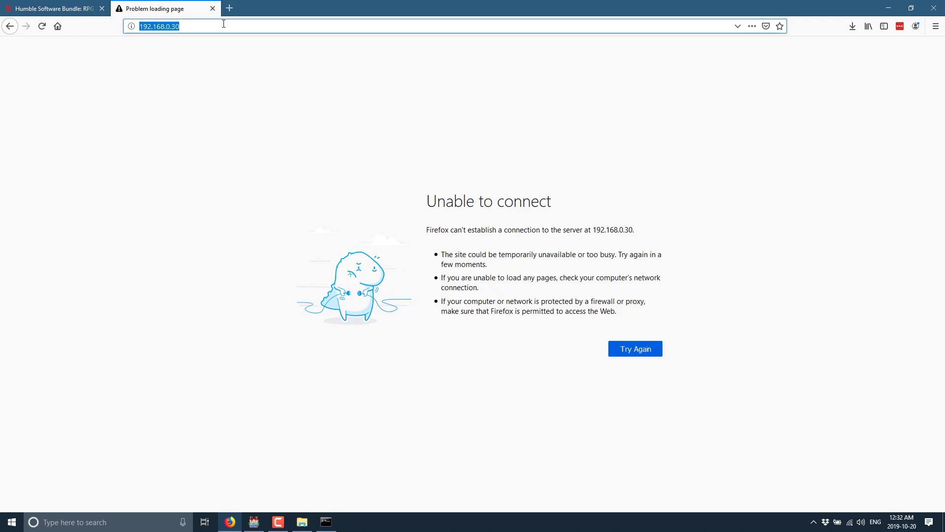
type(":8080")
key("BackSpace")
key("BackSpace")
key("BackSpace")
key("BackSpace")
key("BackSpace")
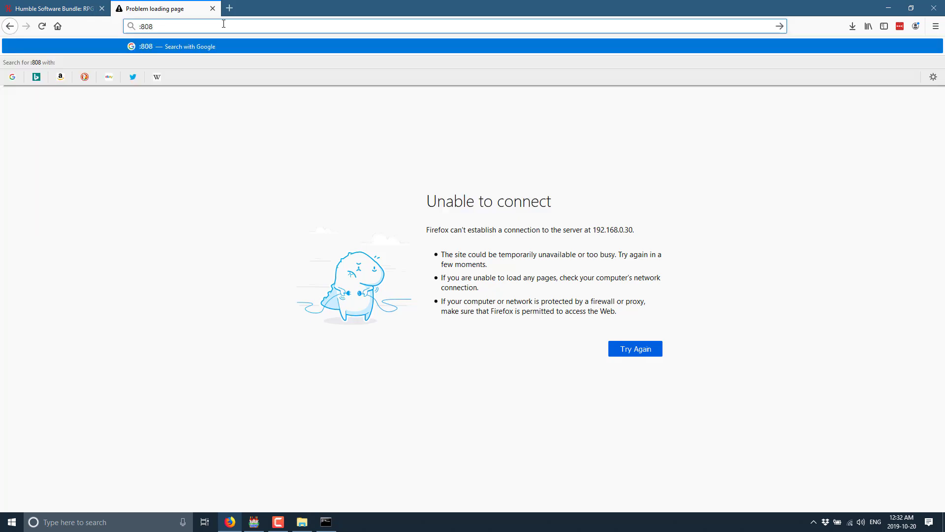
type("192.168.0.1/")
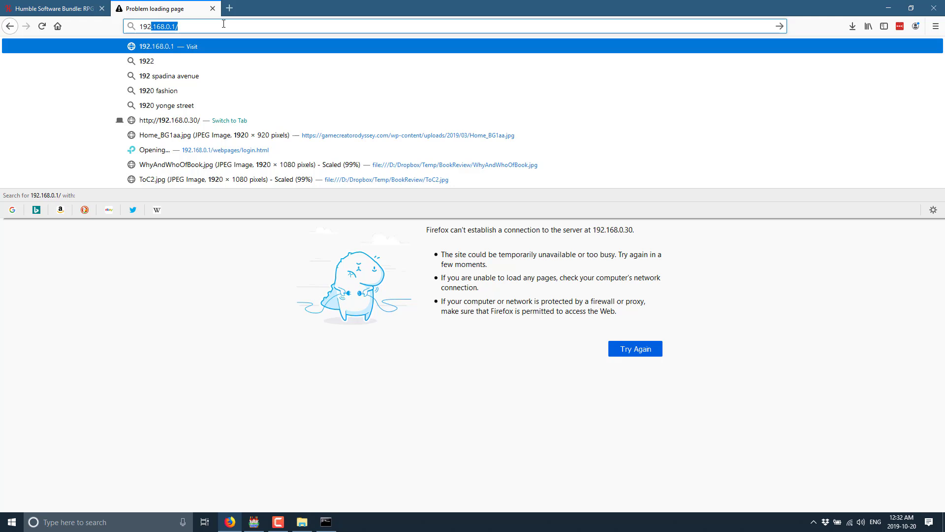
key("Right")
type("3")
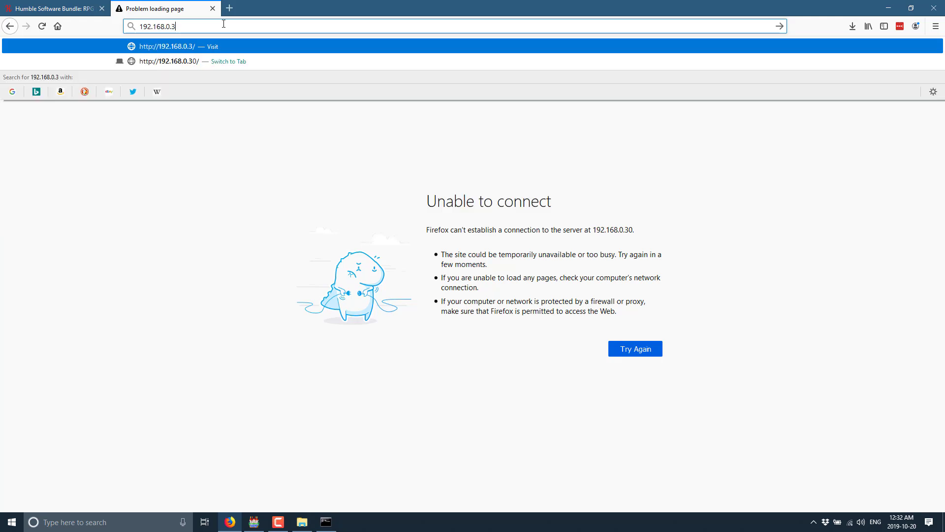
type("0:8080")
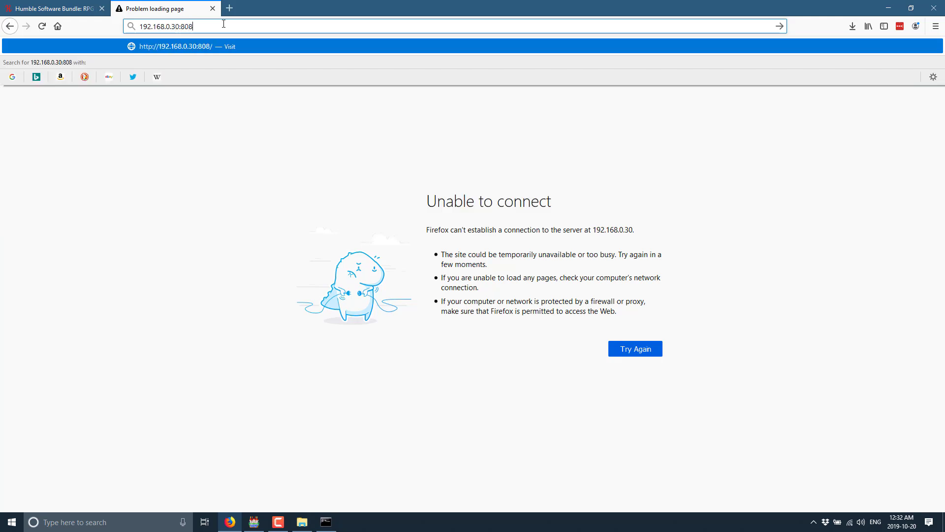
key("Return")
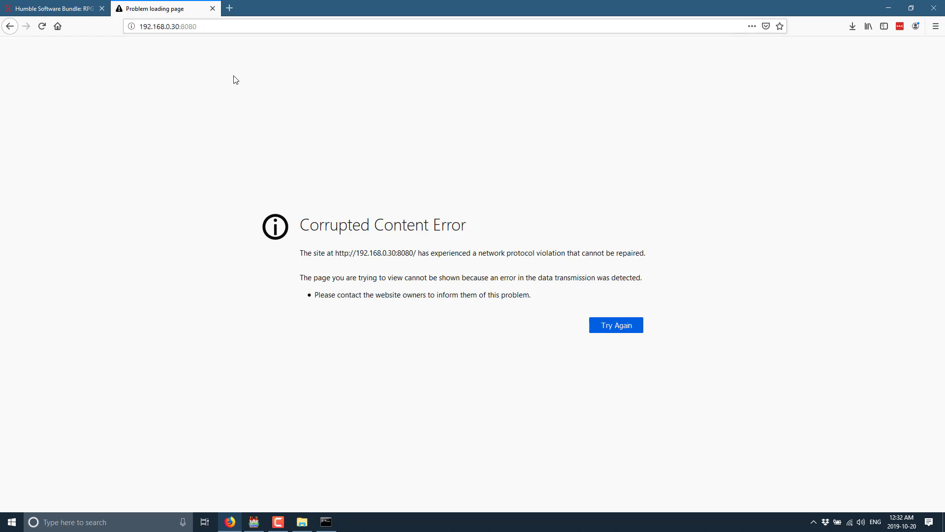
Extend the server address to 192.168.0.30:8080/index.html and load the deployed game
double_click(266, 28)
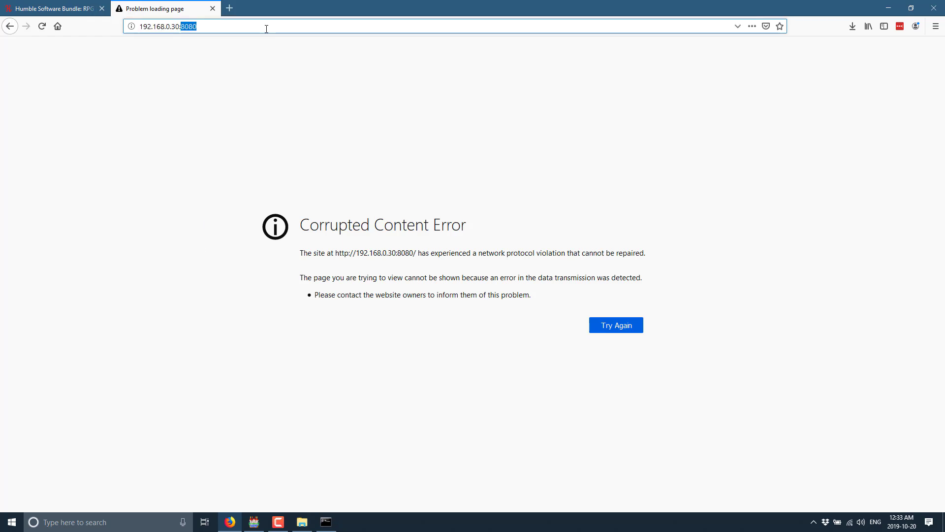
left_click(266, 28)
type(".")
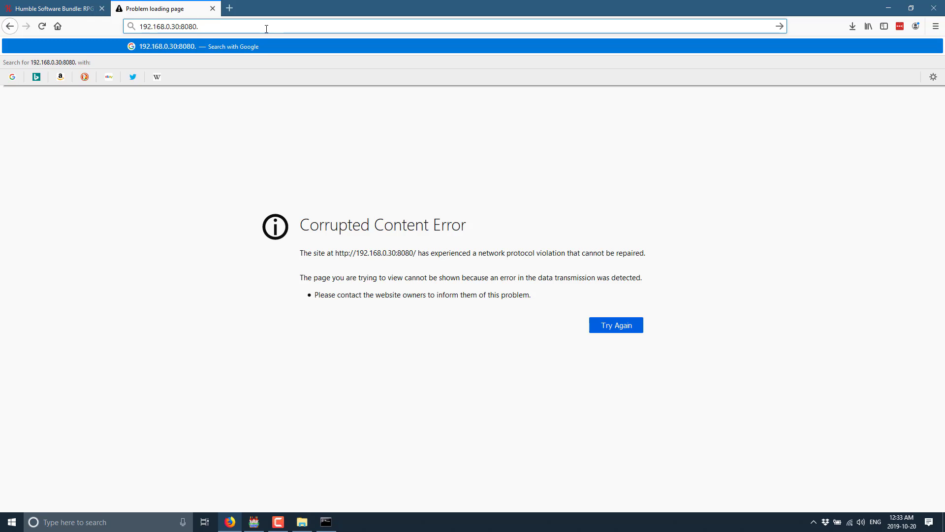
key("BackSpace")
type("/index.htm")
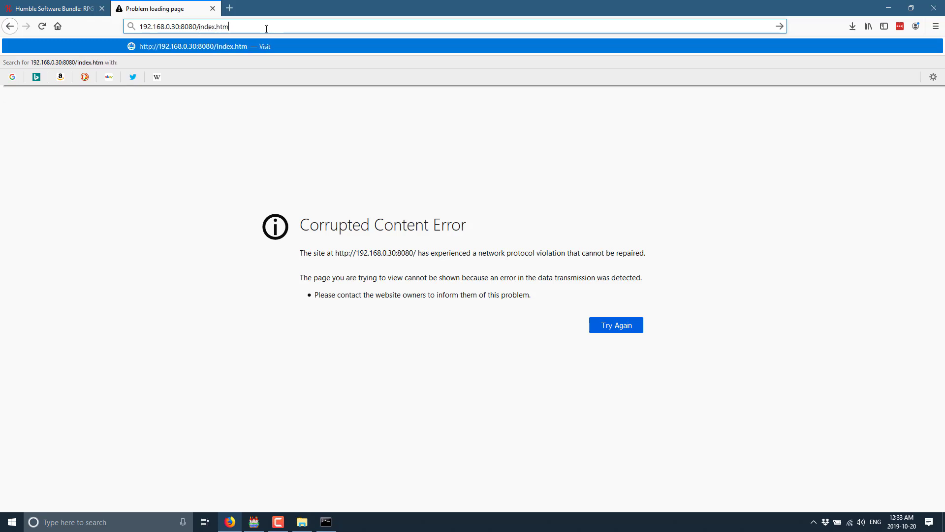
type("l'")
key("Return")
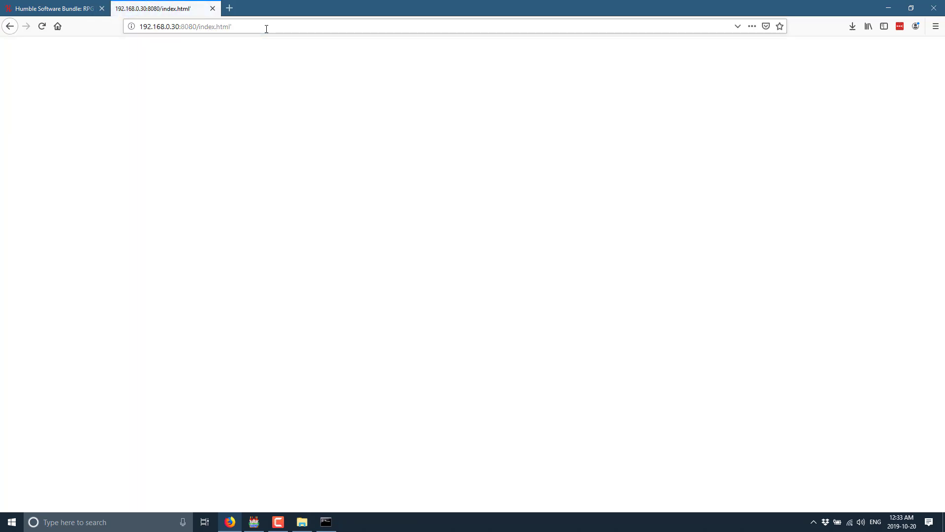
left_click(266, 28)
left_click(267, 30)
key("BackSpace")
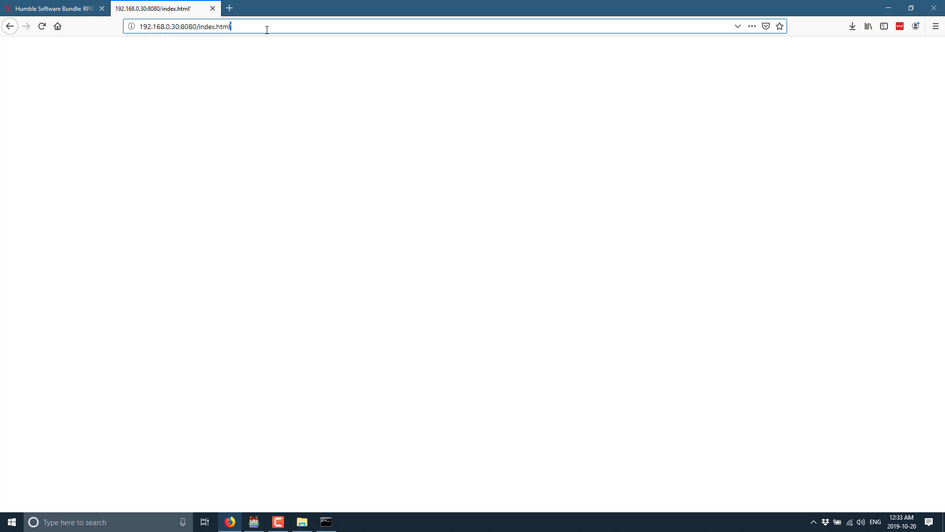
key("BackSpace")
key("Return")
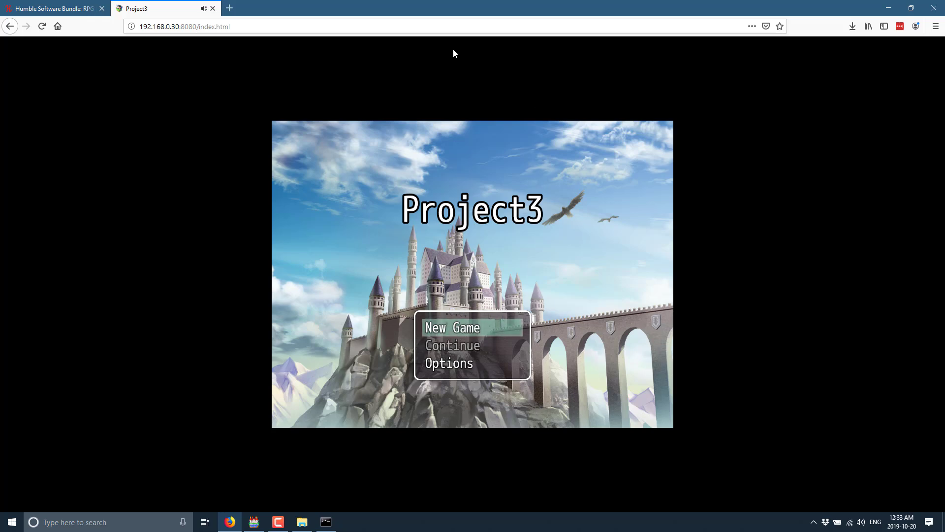
Close the game's browser tab and look through the $15 and $50 tiers on the Humble bundle page
left_click(212, 9)
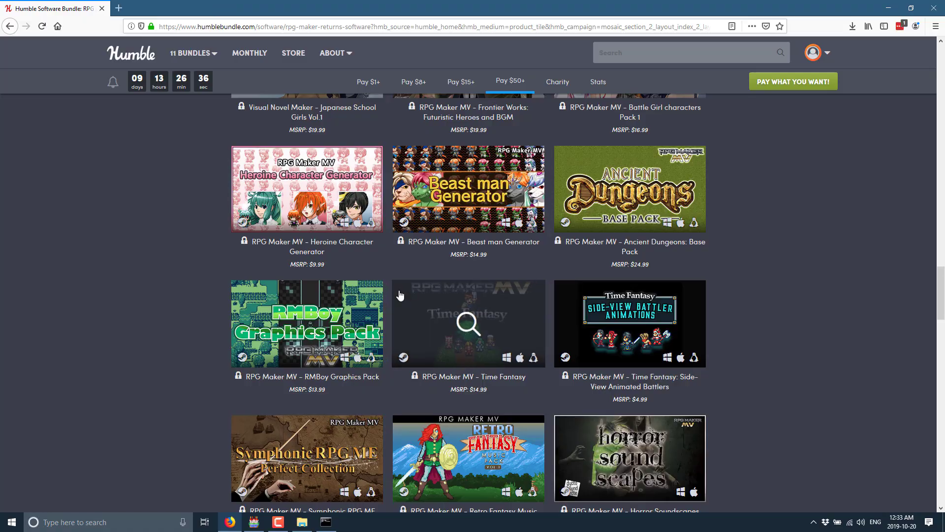
scroll(442, 286, "down", 10)
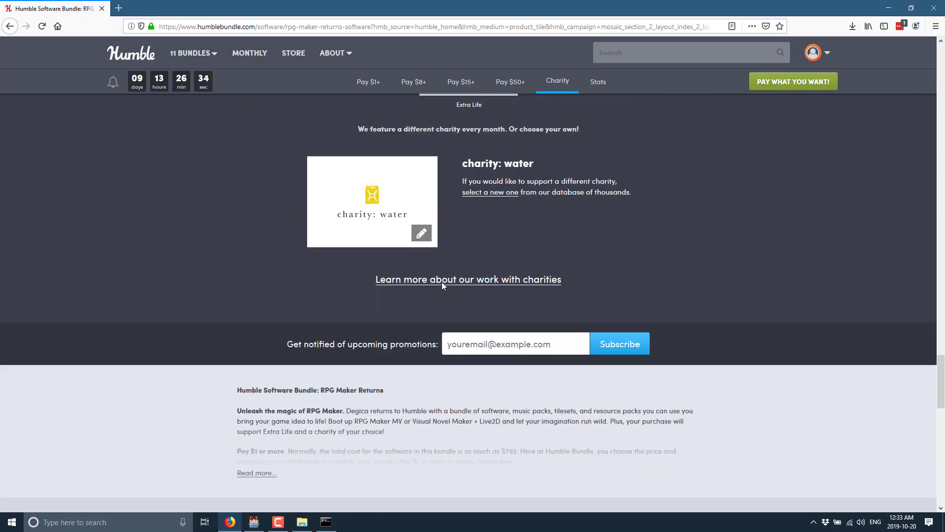
scroll(443, 287, "up", 8)
scroll(443, 285, "up", 20)
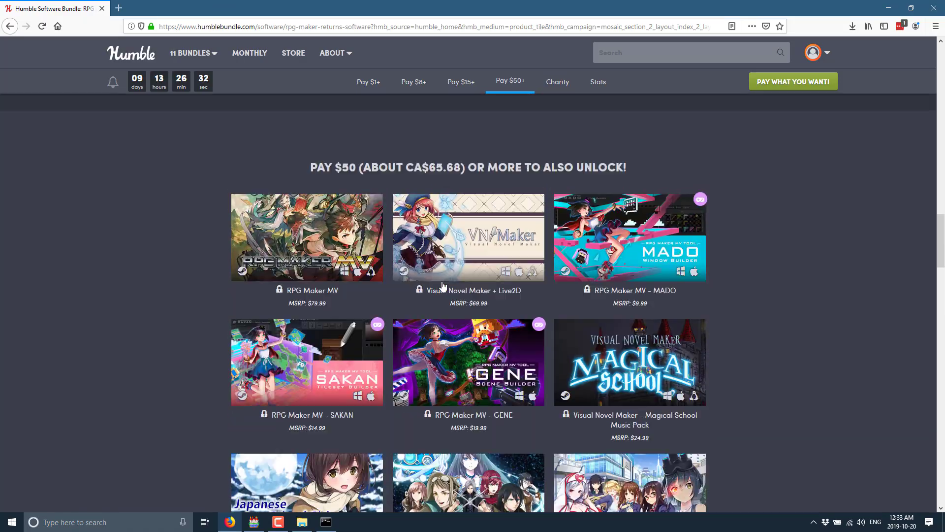
scroll(444, 286, "down", 9)
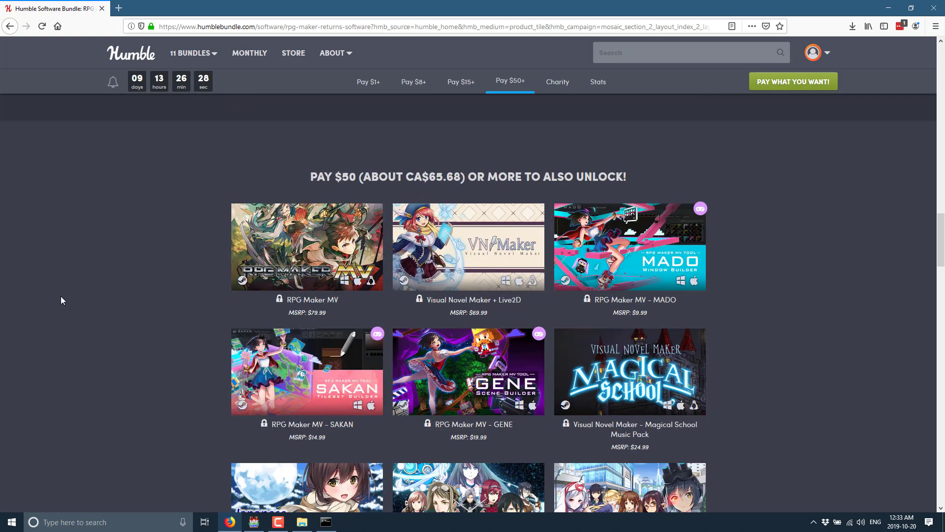
scroll(64, 296, "up", 2)
scroll(74, 295, "up", 9)
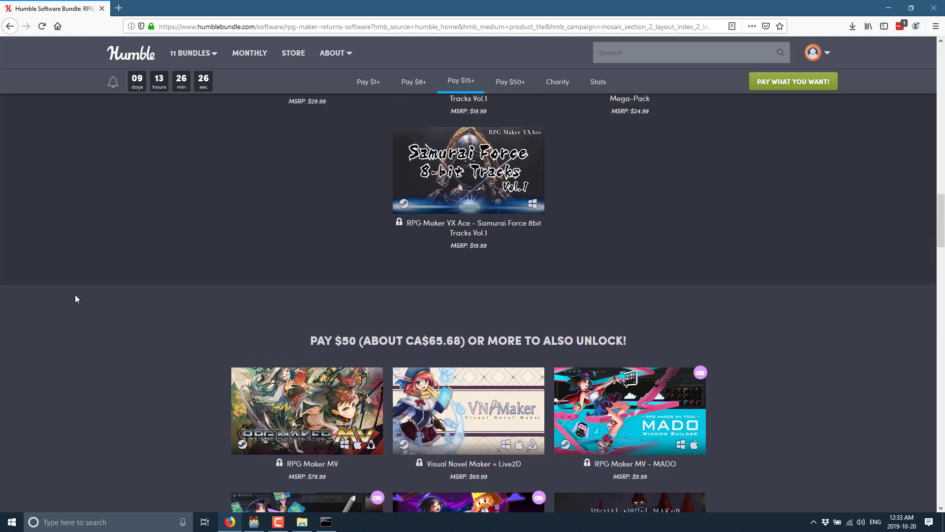
scroll(75, 295, "up", 1)
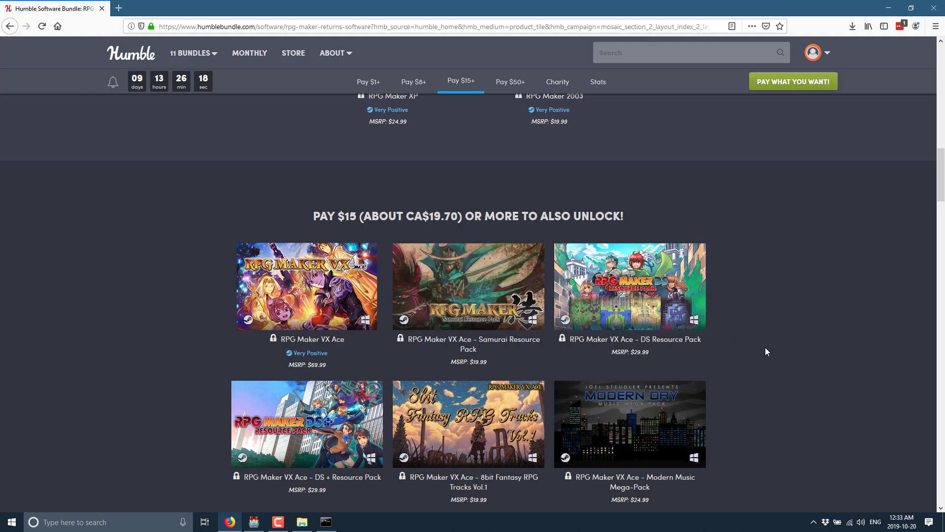
scroll(765, 352, "down", 10)
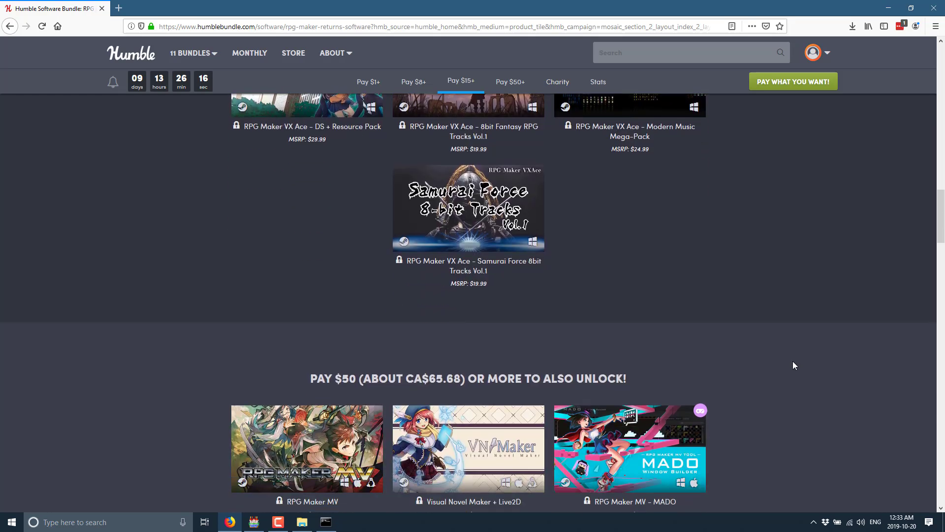
scroll(800, 368, "down", 7)
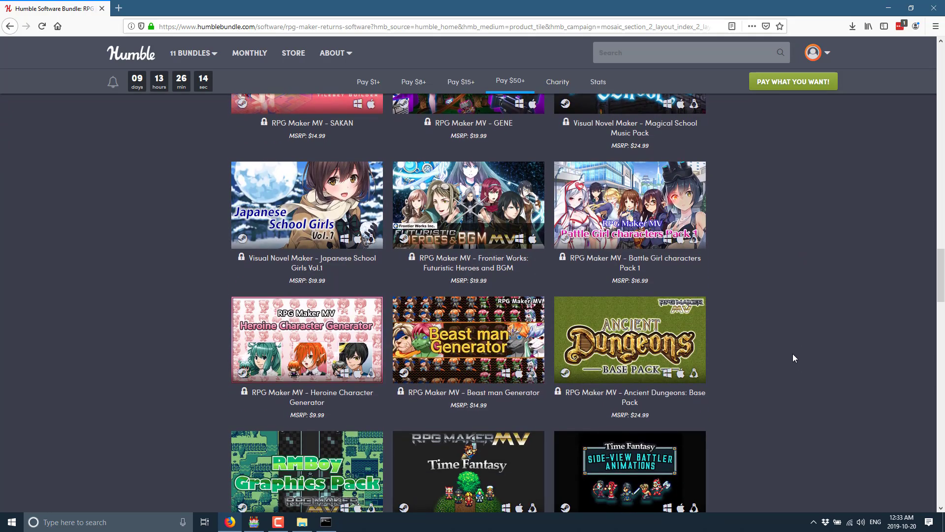
scroll(766, 370, "down", 3)
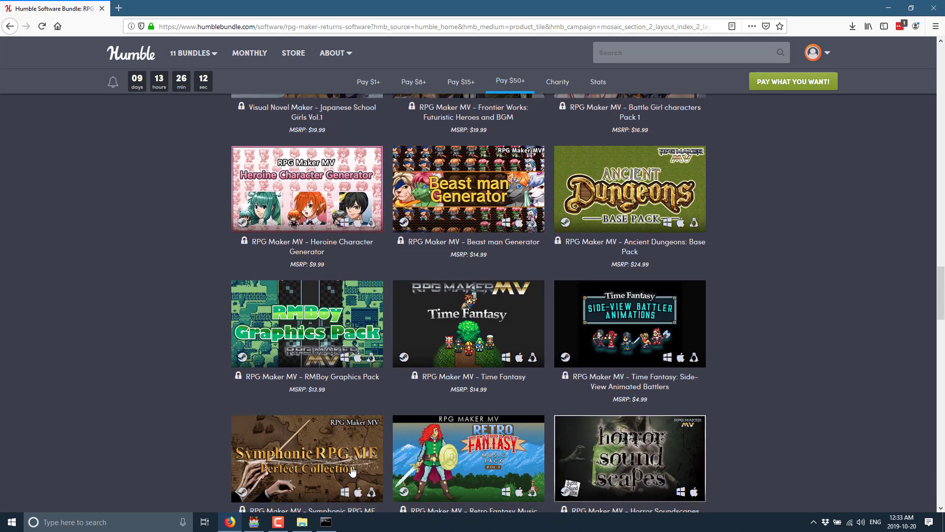
Switch to RPG Maker MV and, in event mode, open the event at tile 8,4 of MAP001 for editing
left_click(254, 522)
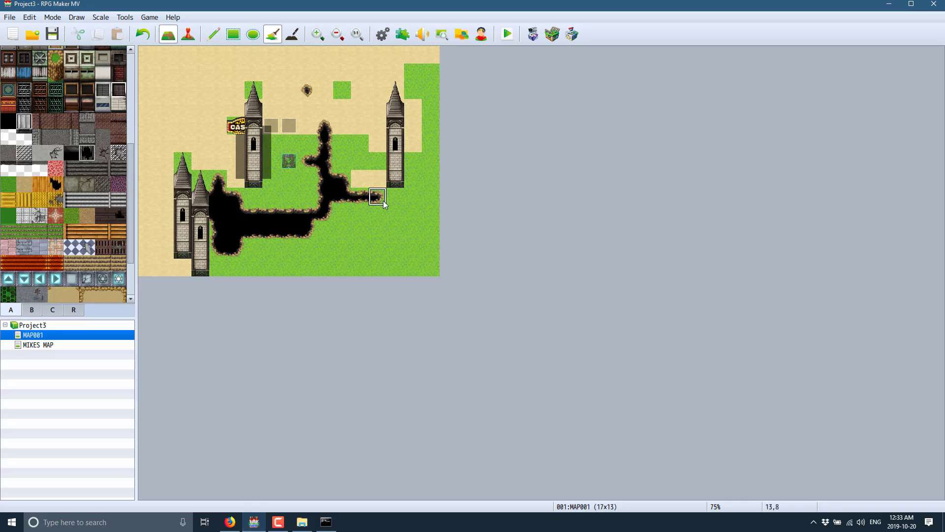
scroll(395, 203, "up", 2, "ctrl")
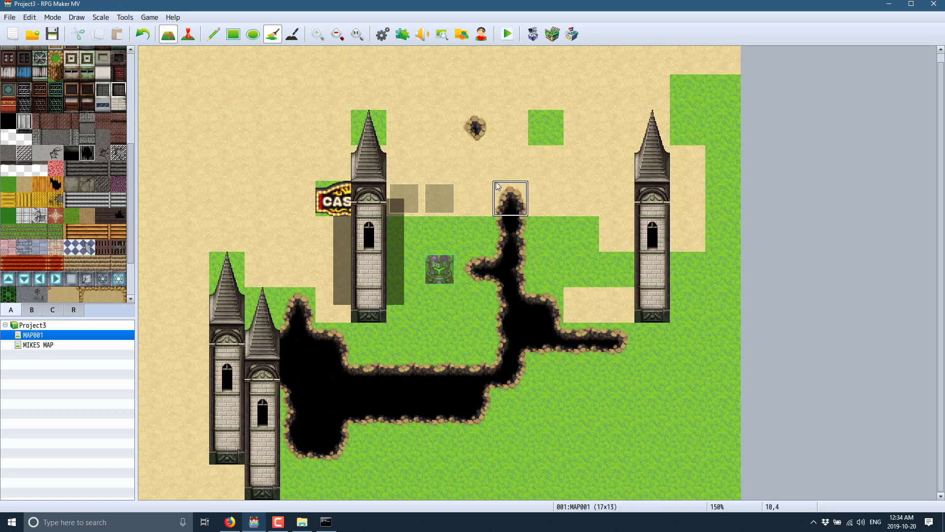
left_click(188, 34)
right_click(445, 196)
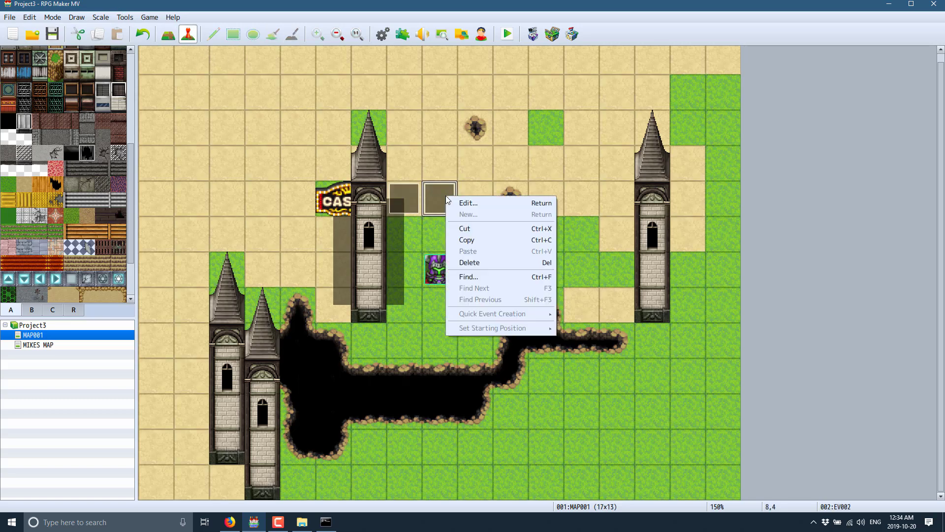
left_click(474, 203)
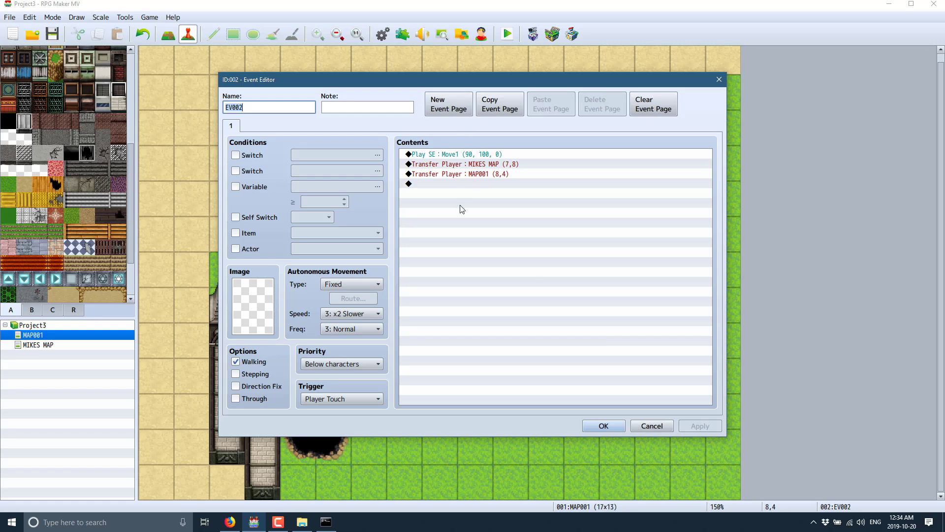
Start a new command in the event's contents and look at the advanced Script and Plugin Command entries, cancelling both
right_click(464, 183)
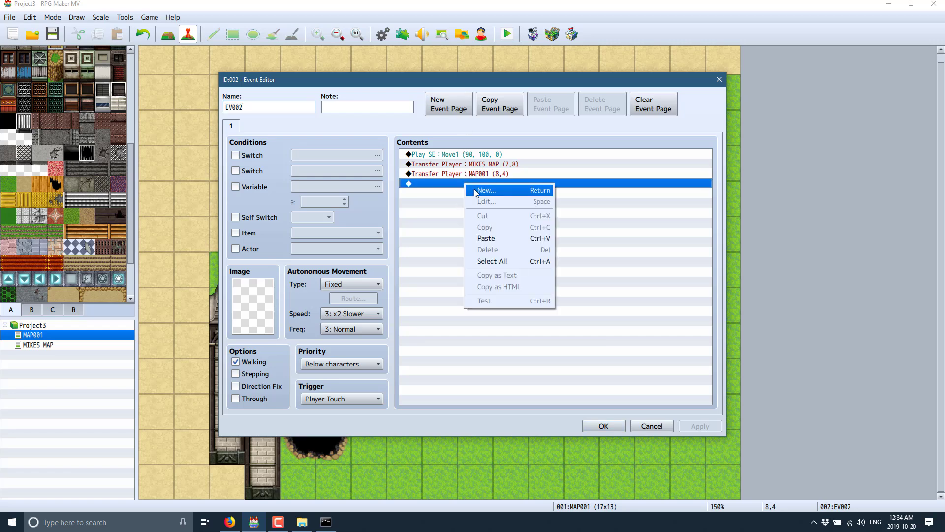
left_click(477, 191)
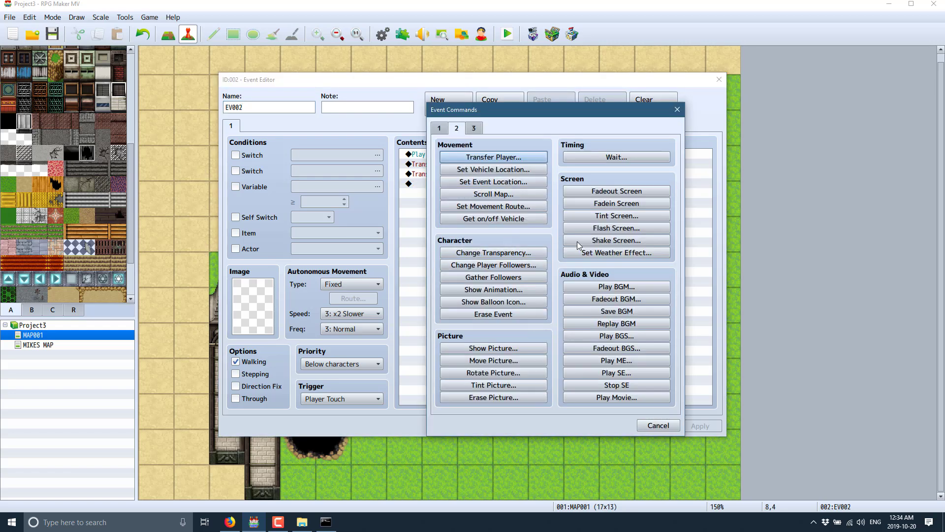
left_click(479, 127)
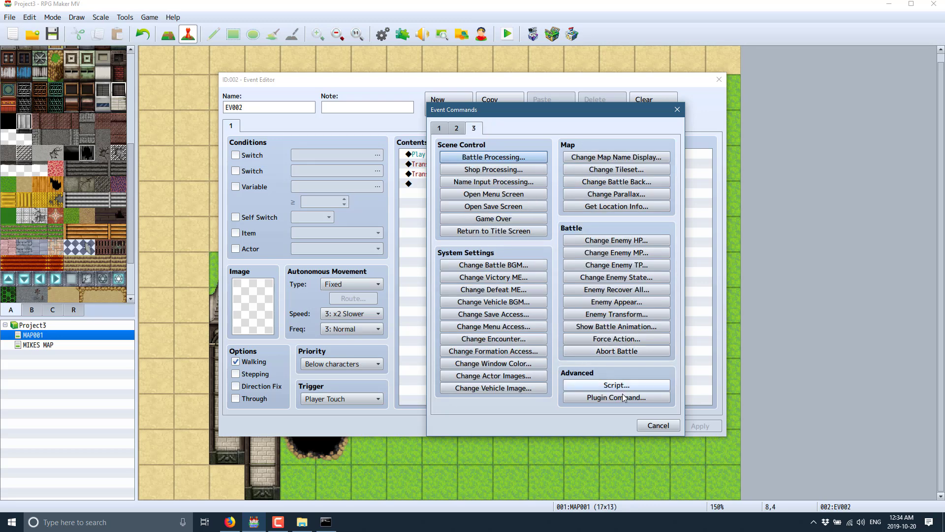
left_click(607, 385)
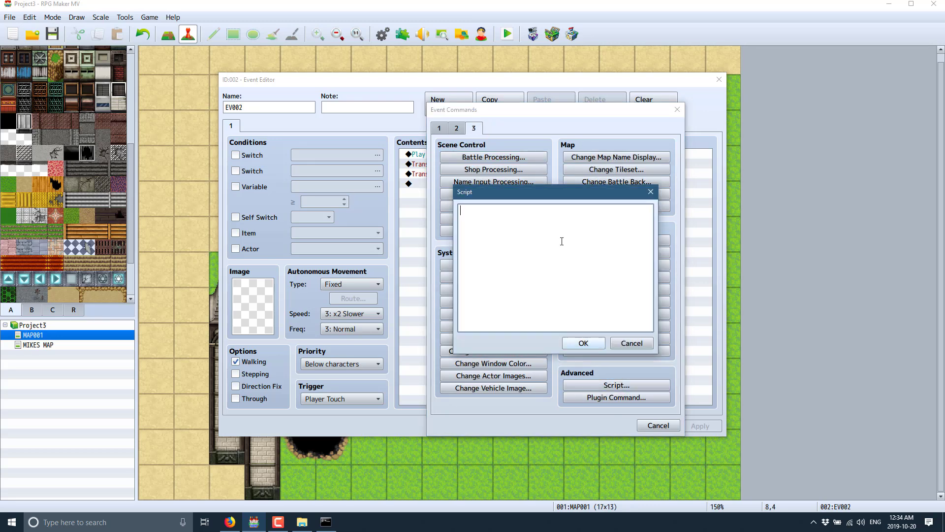
left_click(632, 343)
left_click(617, 395)
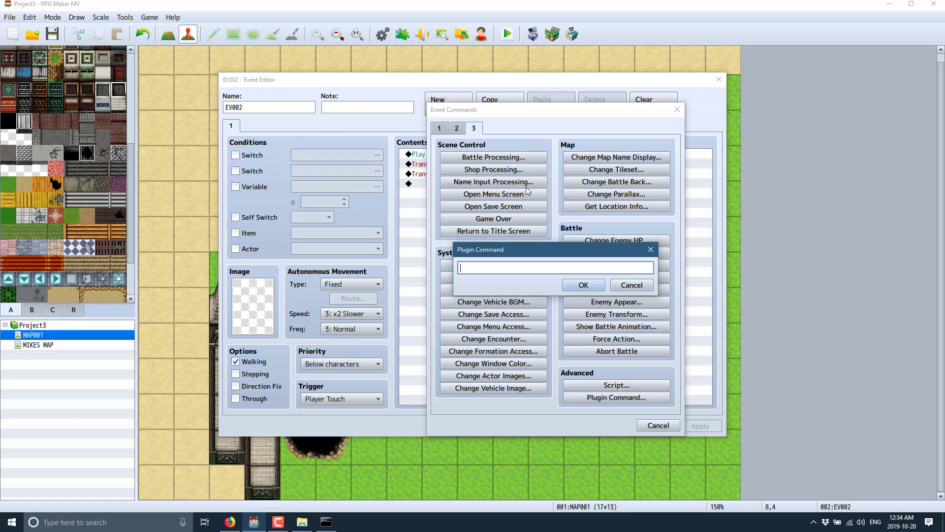
left_click(639, 285)
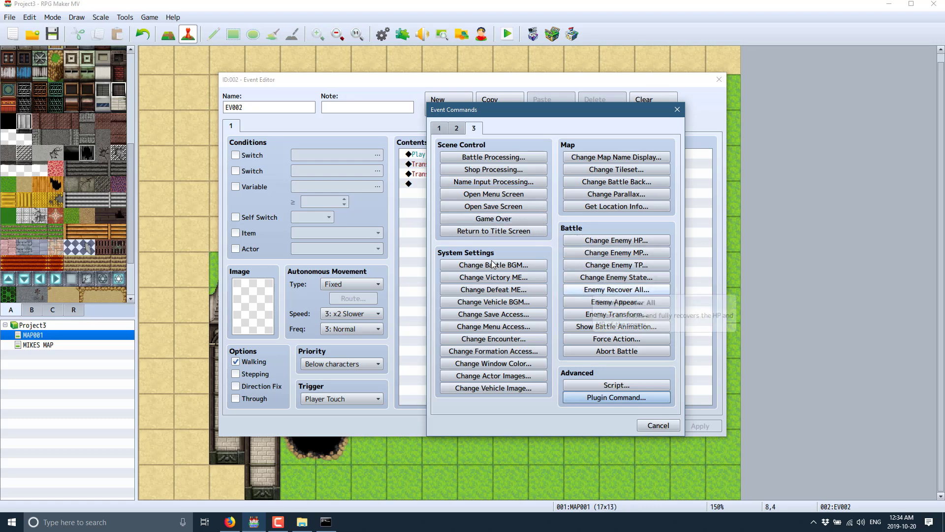
Close the event command list and the event editor without changes, and open the Resource Manager to look at its DLC option
left_click(677, 113)
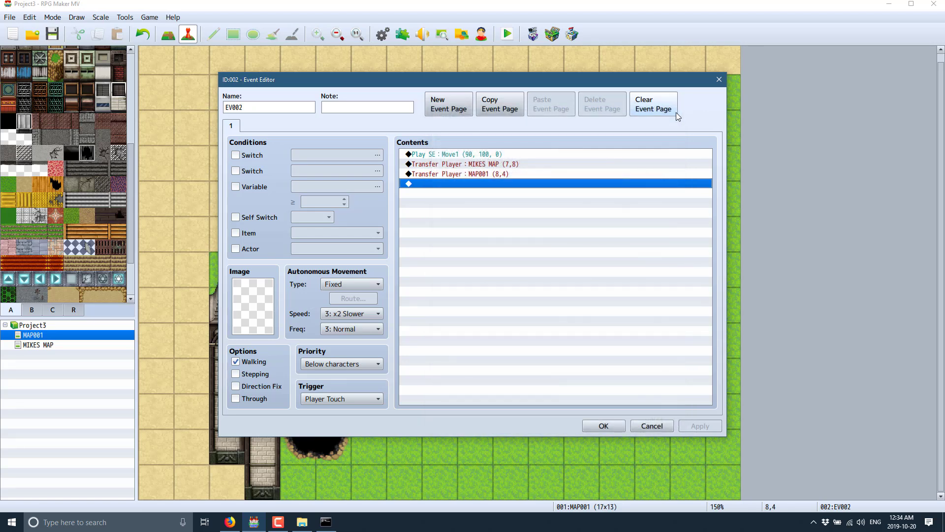
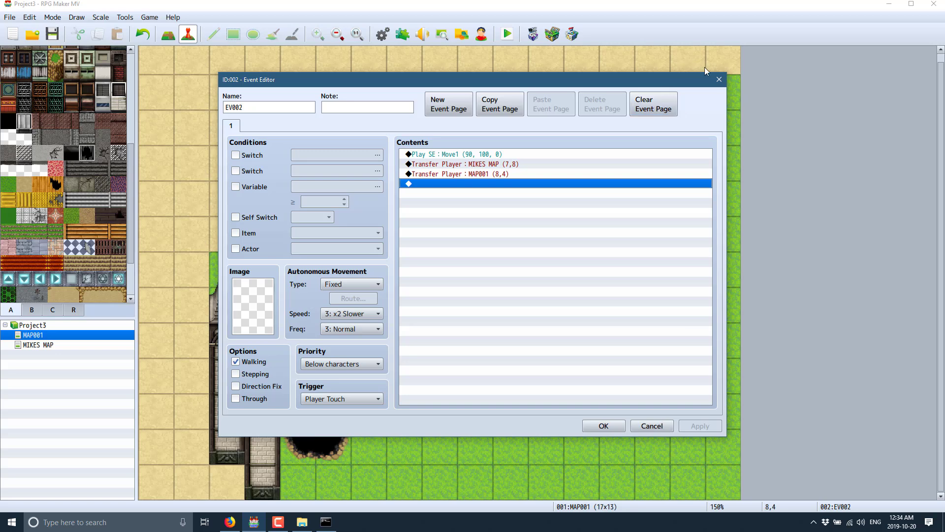
left_click(718, 80)
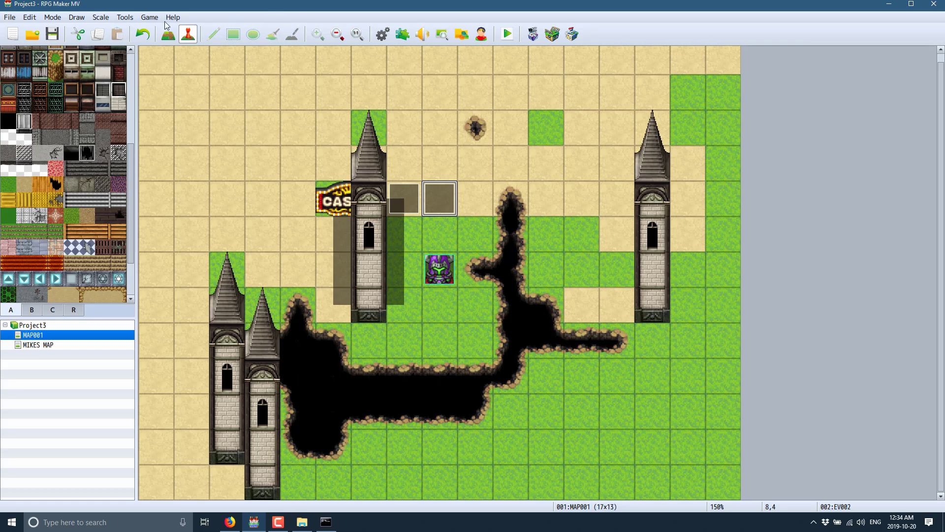
left_click(124, 17)
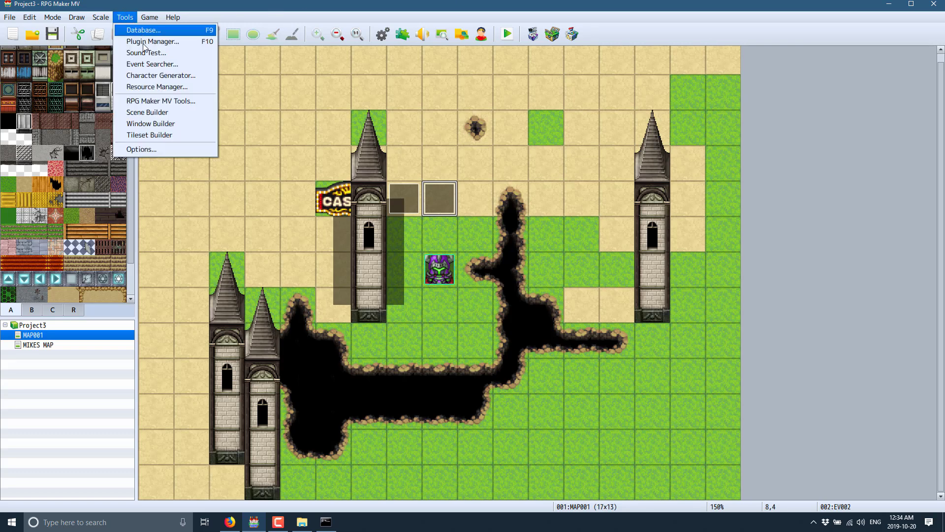
left_click(162, 86)
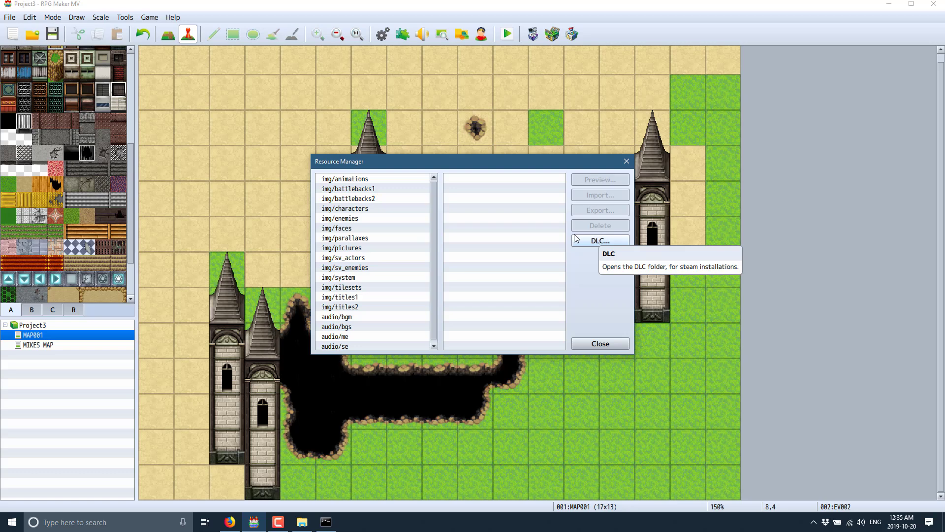
Switch to File Explorer and open the folder D:\Program Files (x86)\Steam\steamapps\common\RPG Maker MV\dlc
left_click(302, 522)
left_click(379, 435)
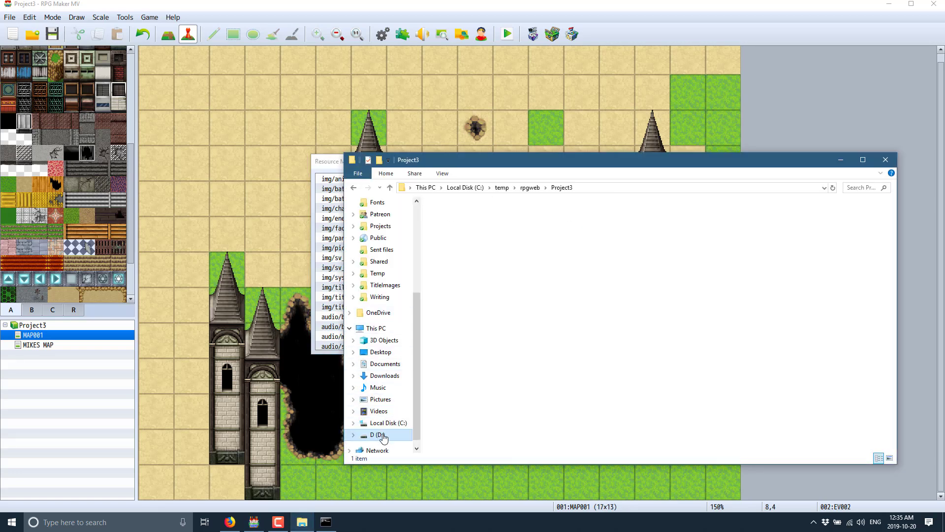
double_click(465, 271)
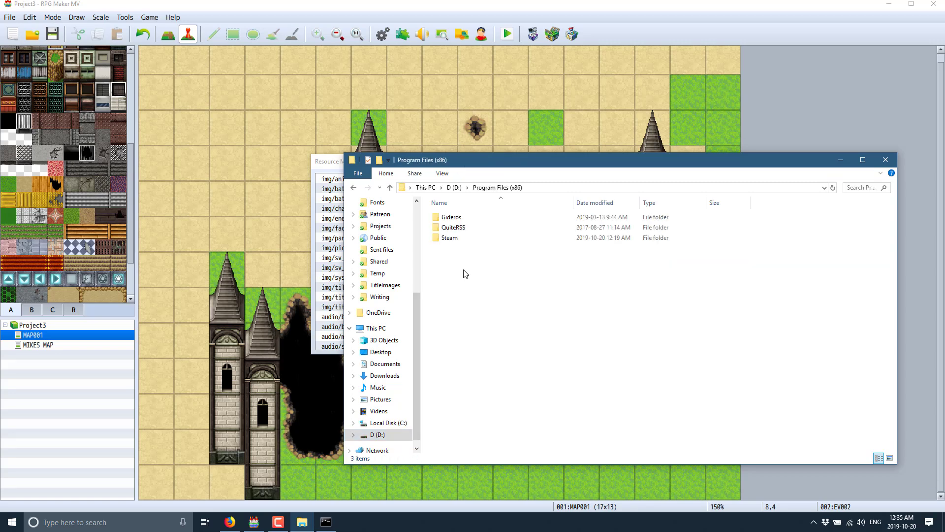
double_click(450, 238)
scroll(484, 339, "down", 2)
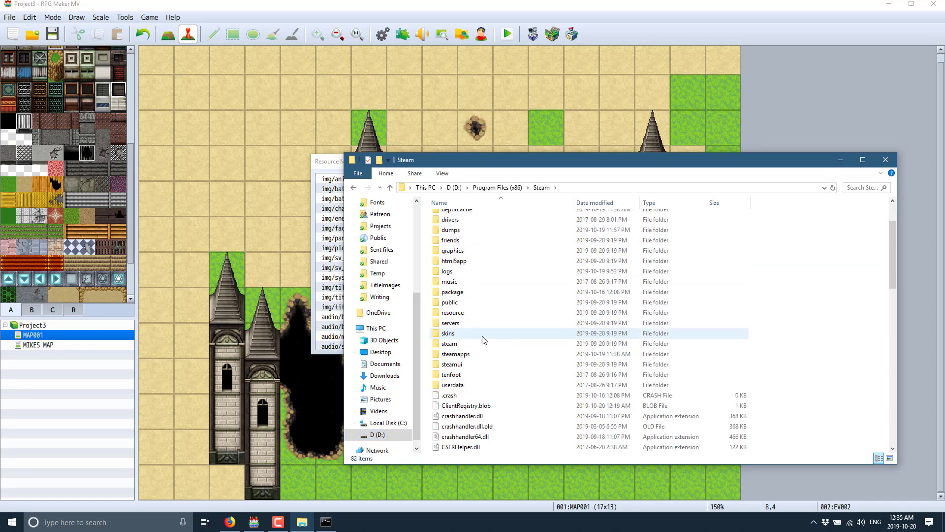
double_click(458, 353)
left_click(449, 220)
double_click(449, 219)
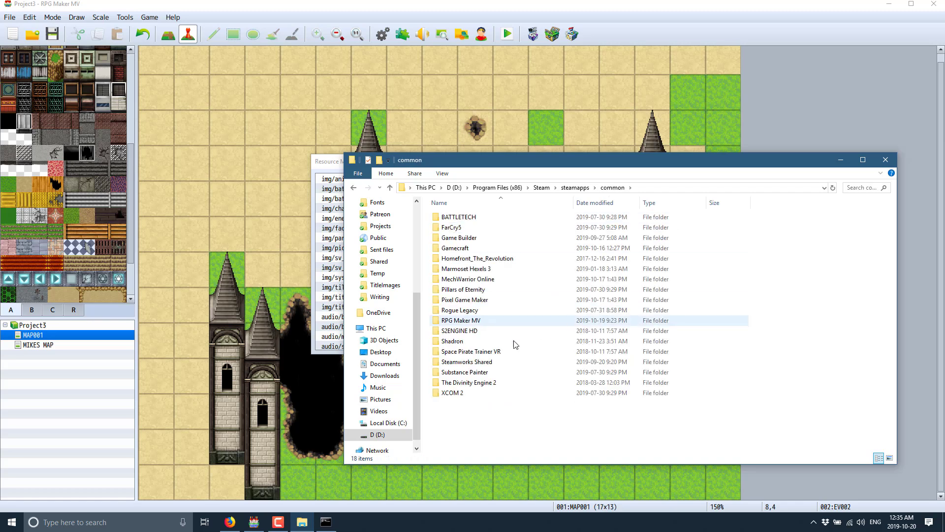
double_click(460, 321)
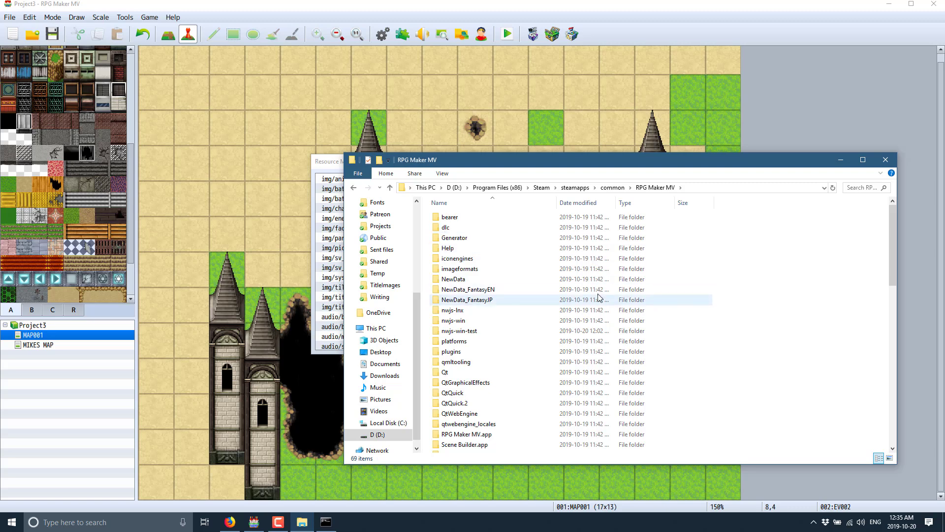
double_click(460, 227)
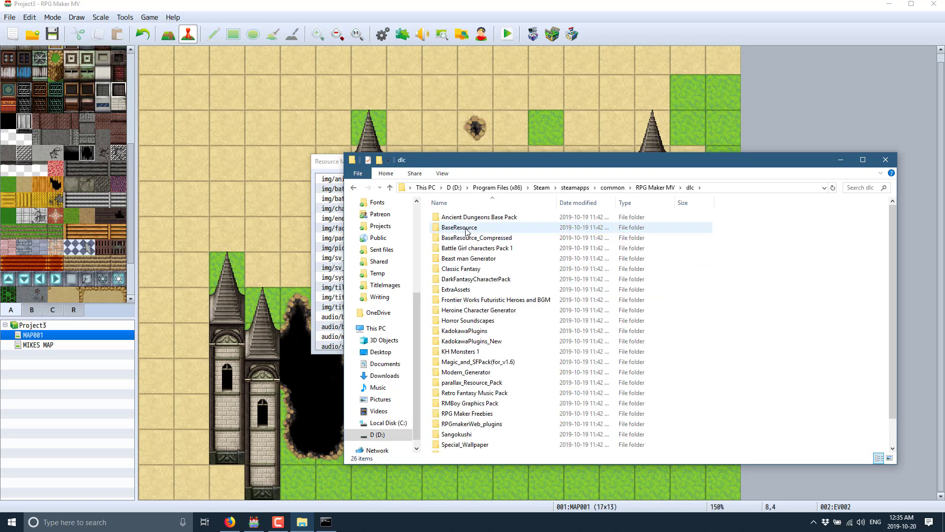
Open the Tilesets folder of the Ancient Dungeons Base Pack and copy all of its image files
double_click(469, 217)
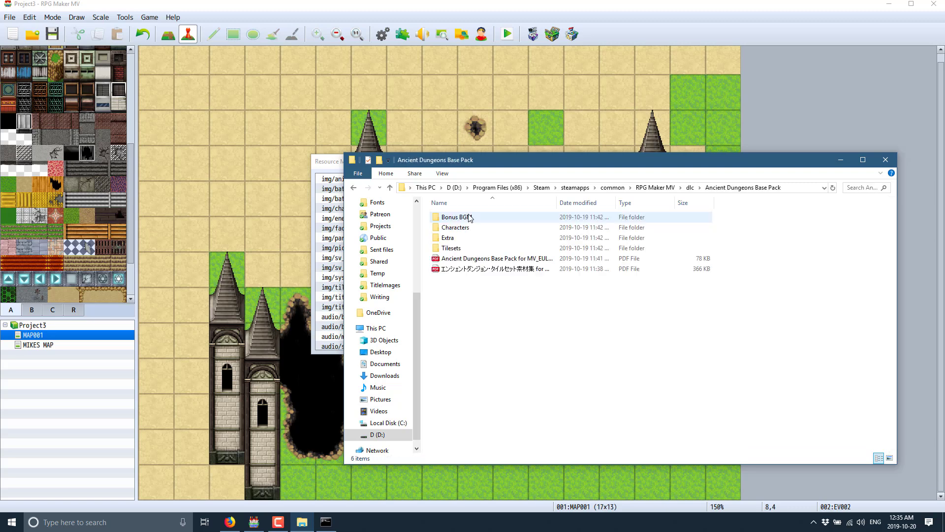
left_click(448, 250)
double_click(448, 252)
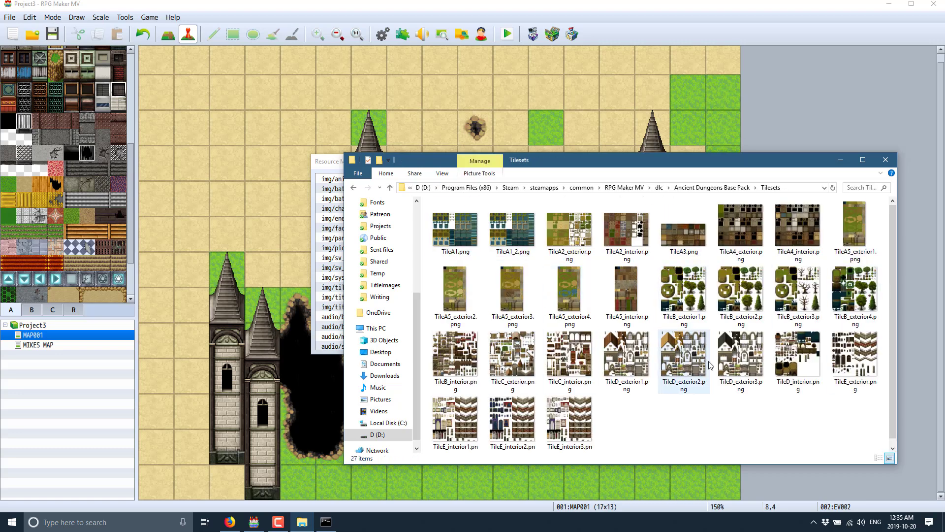
key("ctrl+a")
Paste the copied tileset images into the NewData\img\tilesets folder of the RPG Maker MV installation
key("BackSpace")
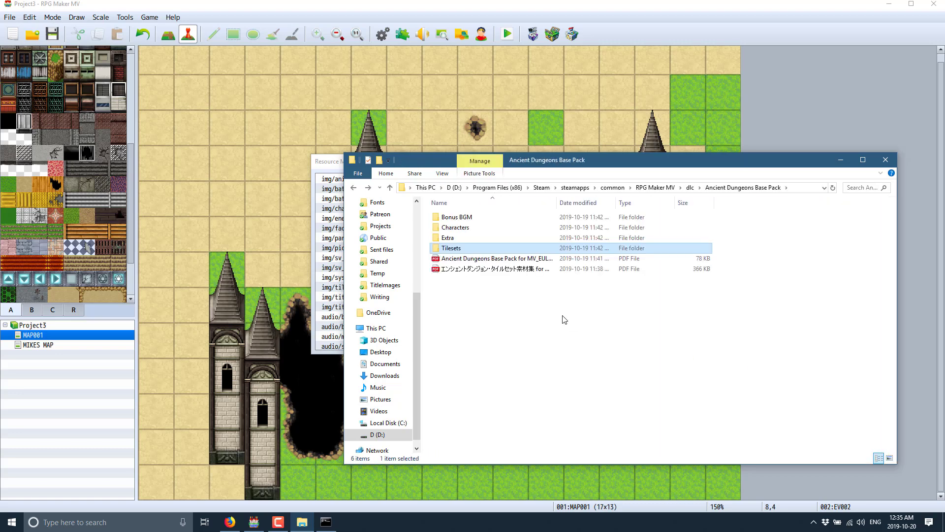
key("BackSpace")
key("BackSpace")
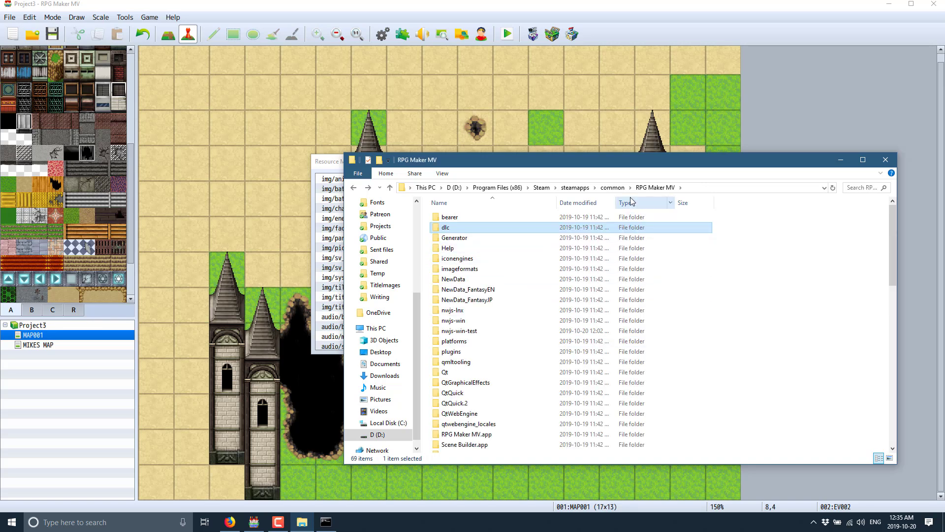
scroll(471, 327, "down", 1)
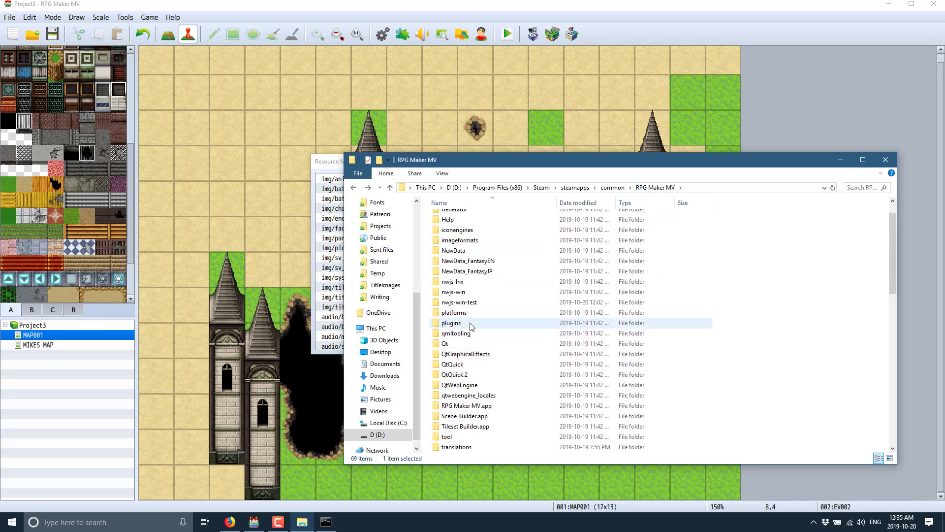
double_click(455, 250)
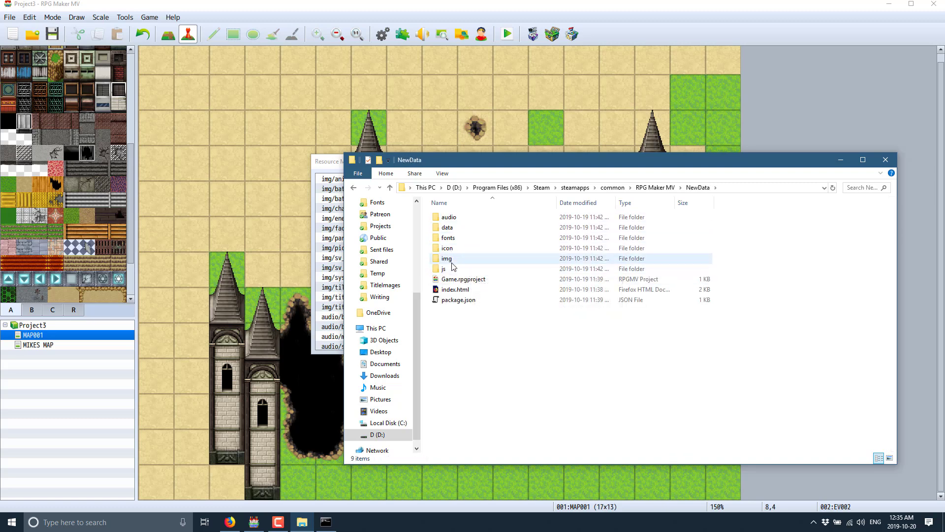
double_click(451, 261)
double_click(451, 320)
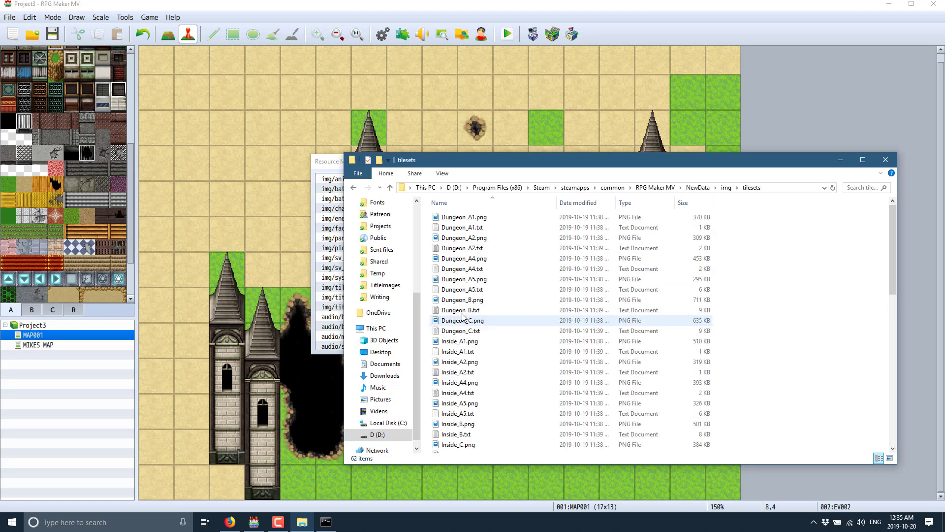
left_click(545, 383)
key("ctrl+v")
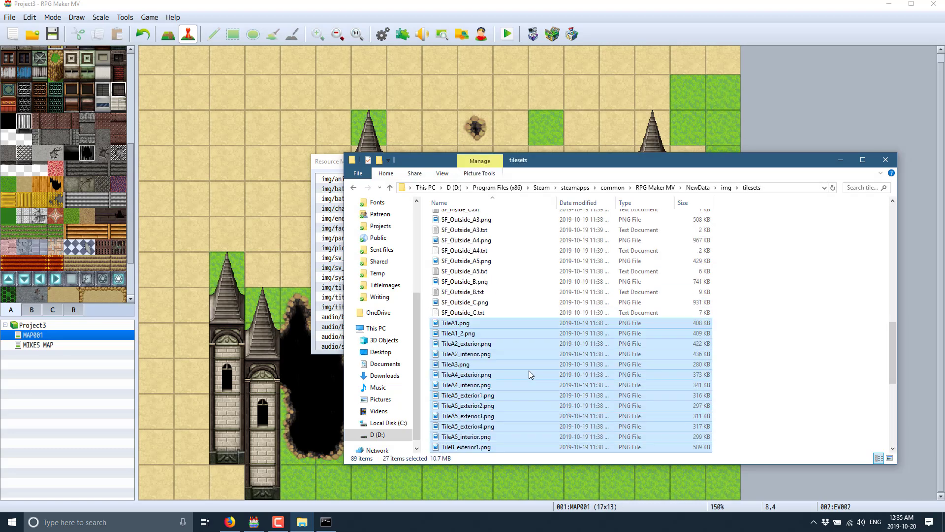
scroll(507, 382, "up", 6)
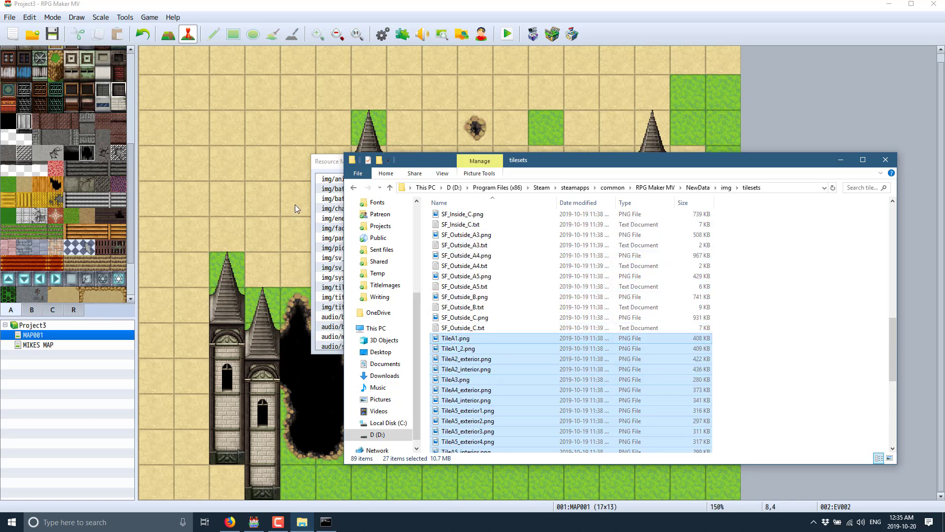
Switch back to RPG Maker MV, close the Resource Manager, and view the New Project dialog before cancelling it
left_click(253, 8)
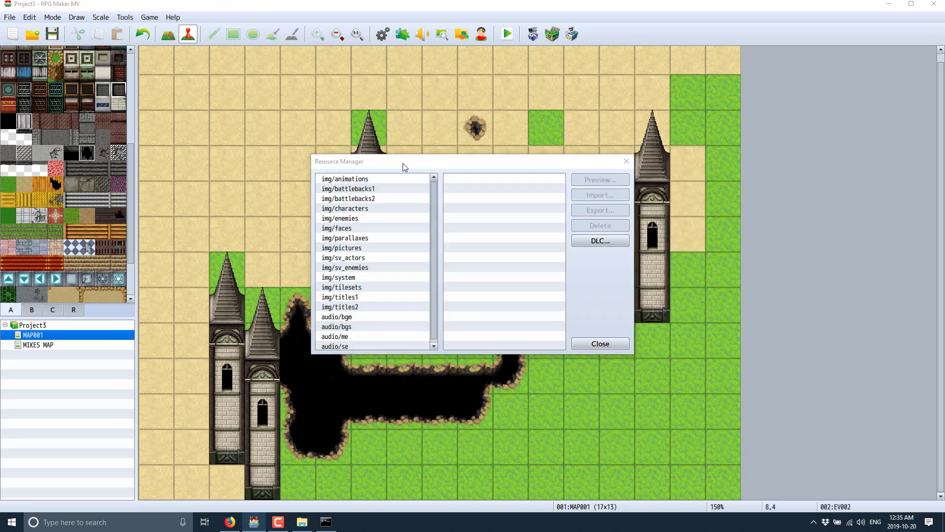
key("Escape")
left_click(11, 17)
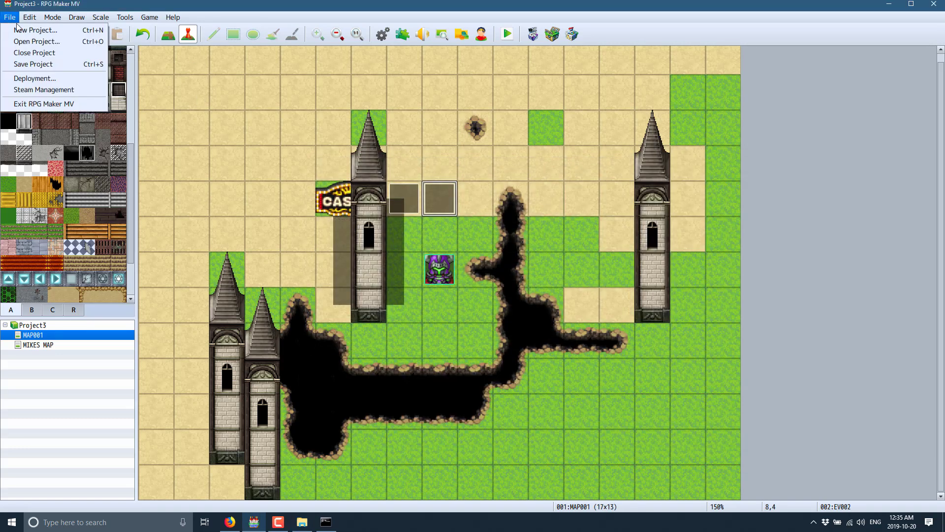
left_click(35, 28)
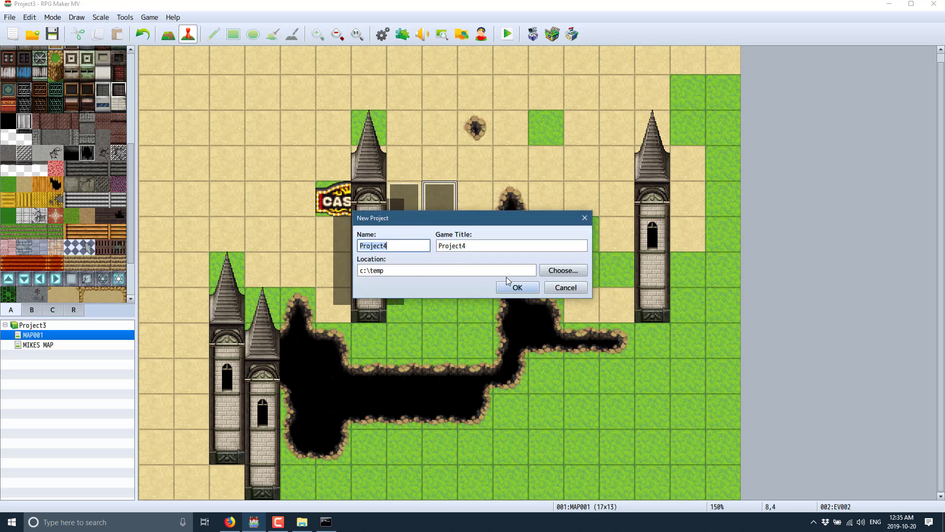
left_click(565, 287)
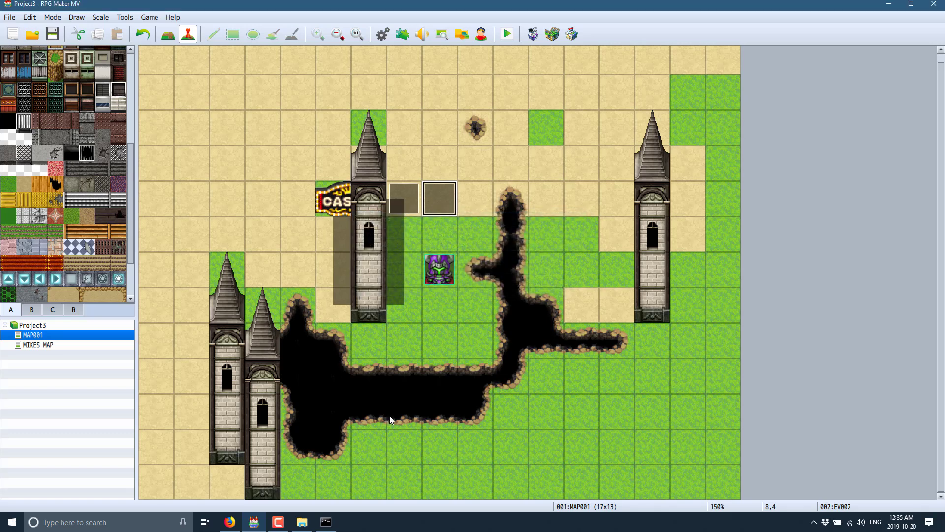
Switch to File Explorer and look through the RPG Maker MV installation folder and its dlc packs
left_click(301, 522)
scroll(544, 330, "up", 8)
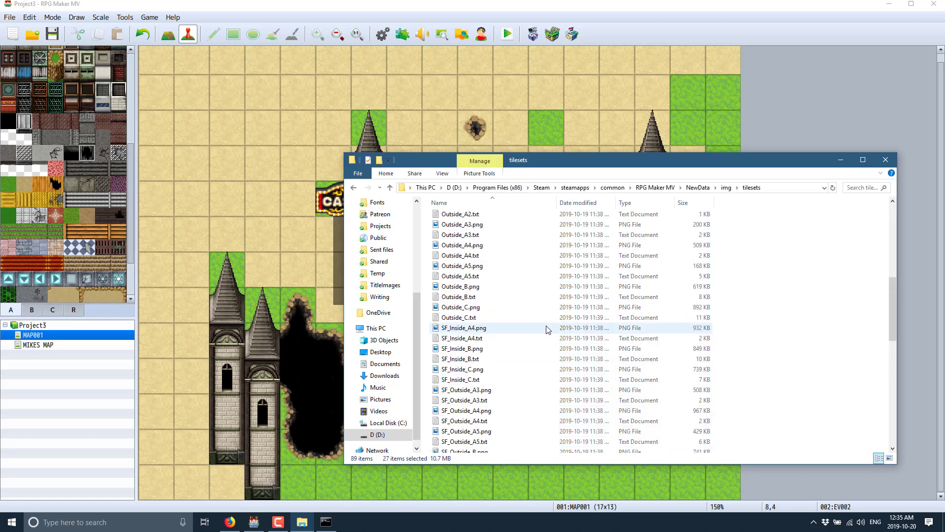
left_click(655, 187)
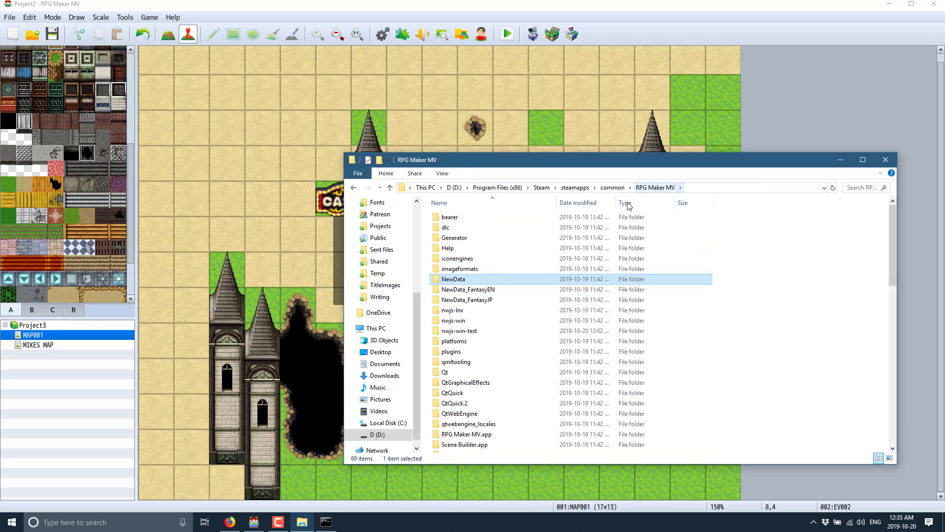
double_click(456, 227)
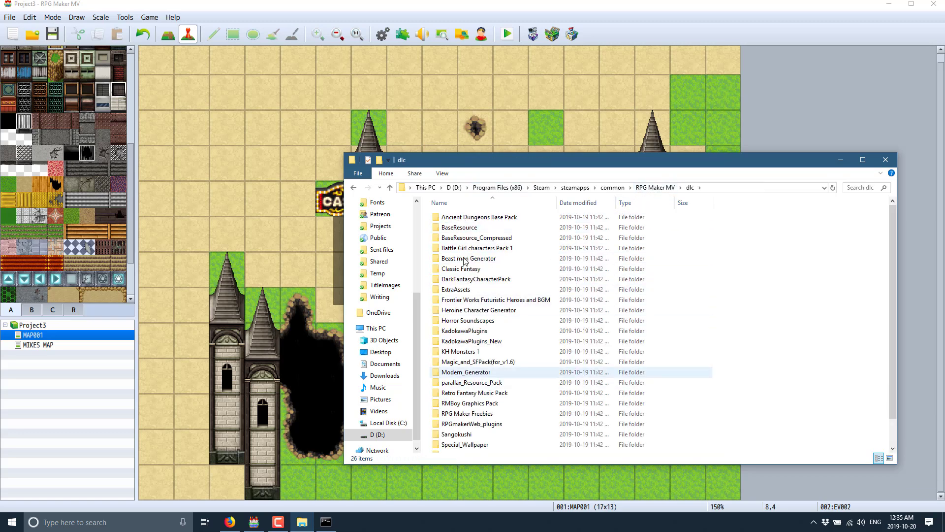
scroll(513, 366, "down", 2)
key("alt+Left")
scroll(502, 389, "down", 3)
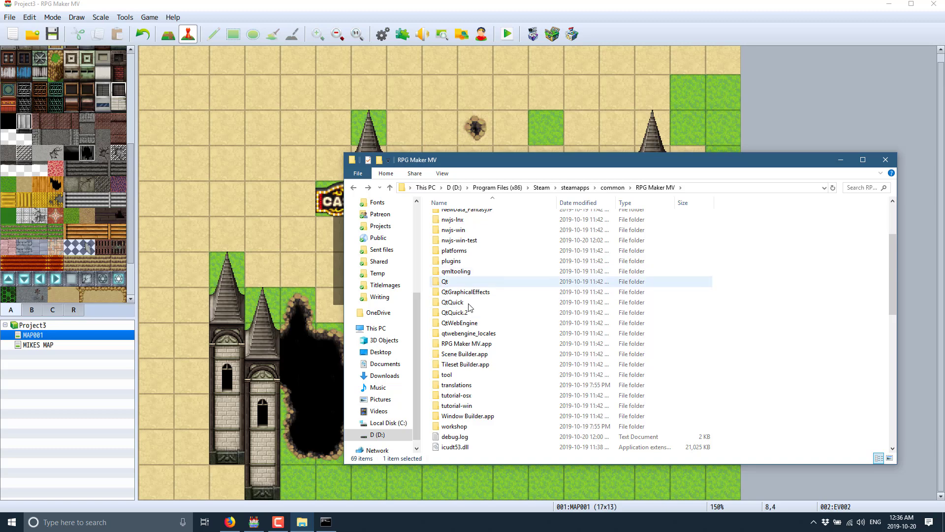
scroll(468, 305, "up", 3)
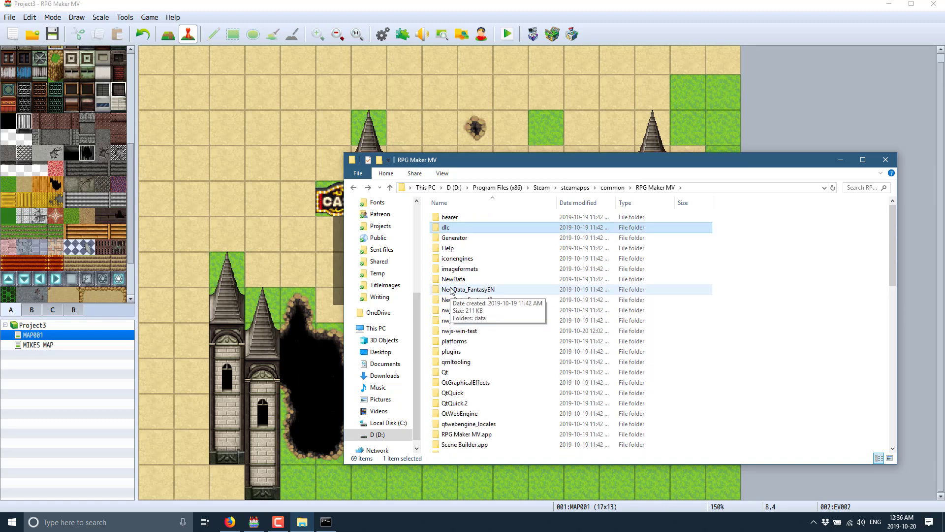
double_click(444, 229)
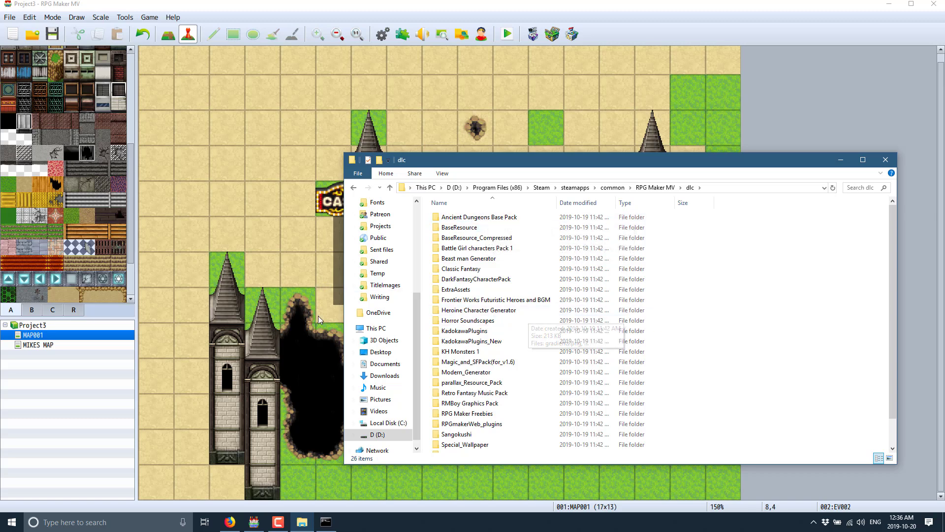
Open the current game's project folder from RPG Maker MV and bring the C:\temp\Project3 window to the front
left_click(126, 18)
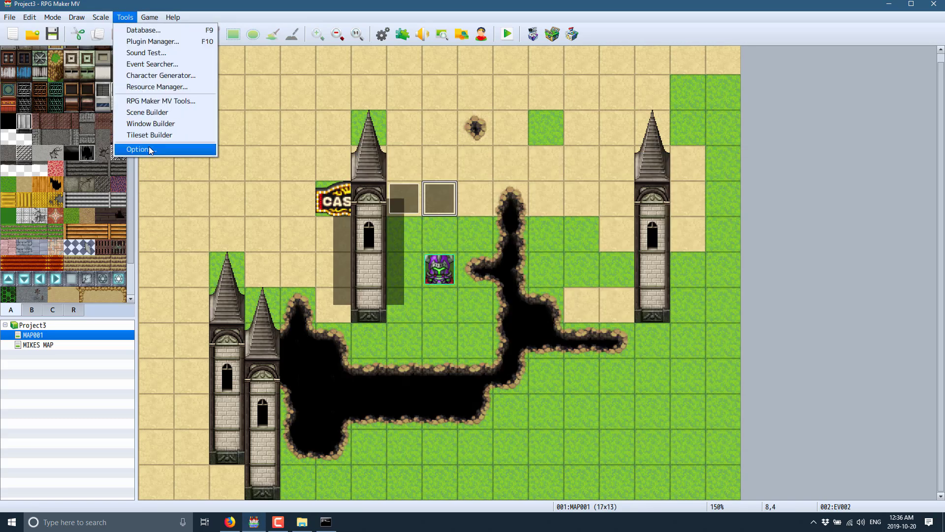
mouse_move(153, 17)
left_click(168, 47)
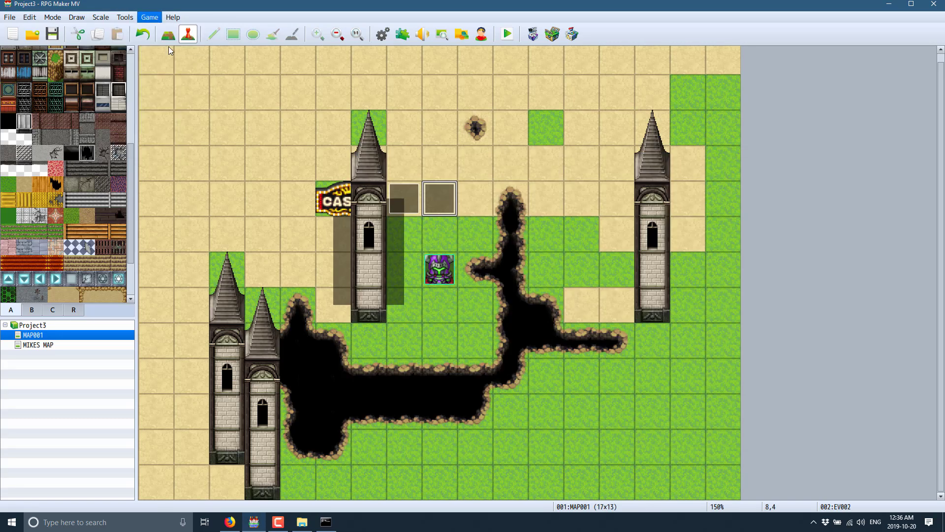
key("alt+Tab")
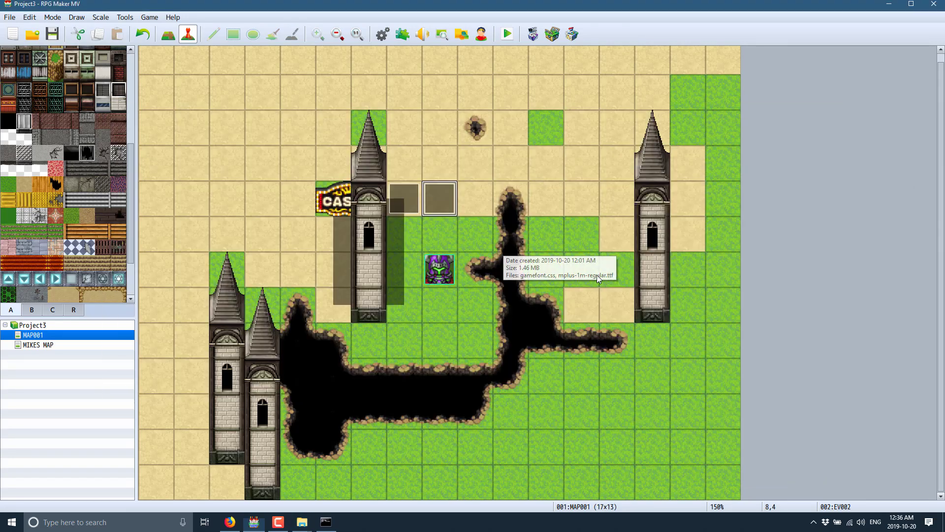
key("alt+Tab")
key("Tab")
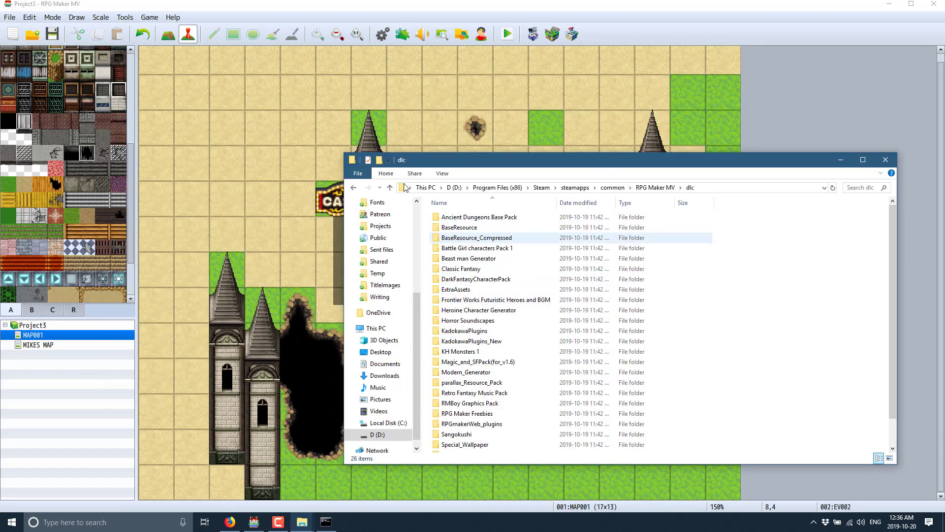
key("alt+Tab")
key("Tab")
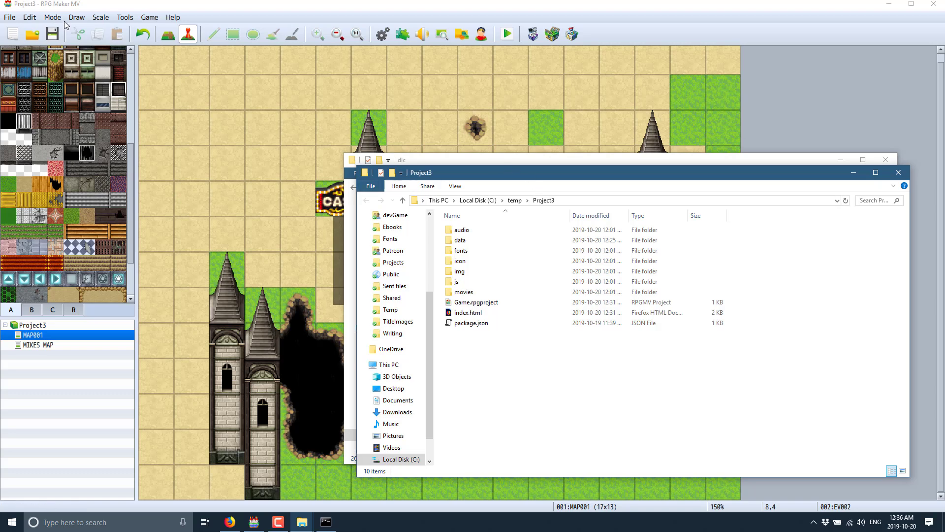
Switch back to RPG Maker MV, view the Mikes Tiles tileset in the database, and close the database without changes
left_click(118, 20)
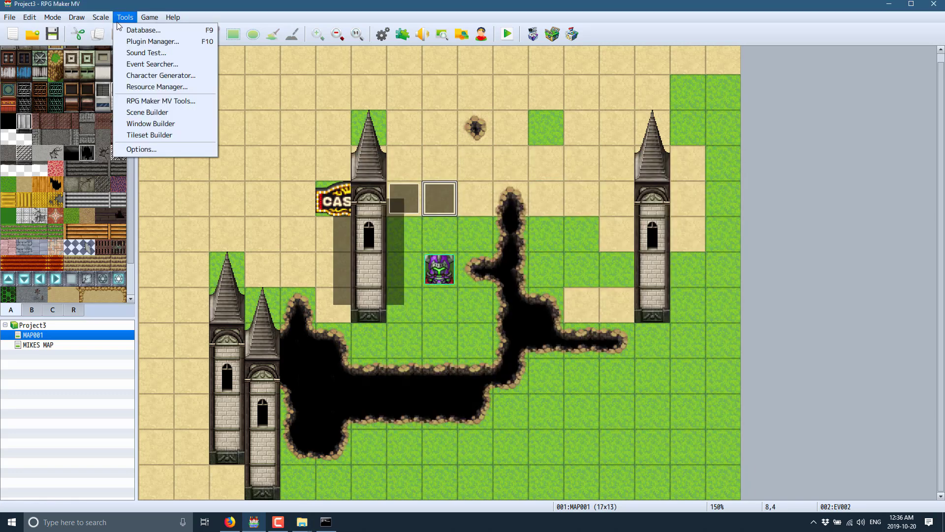
left_click(146, 29)
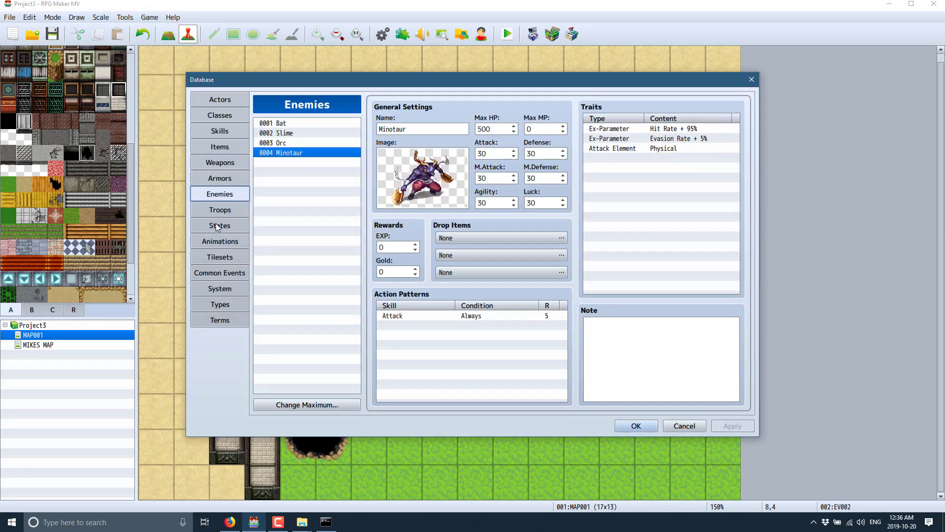
left_click(219, 259)
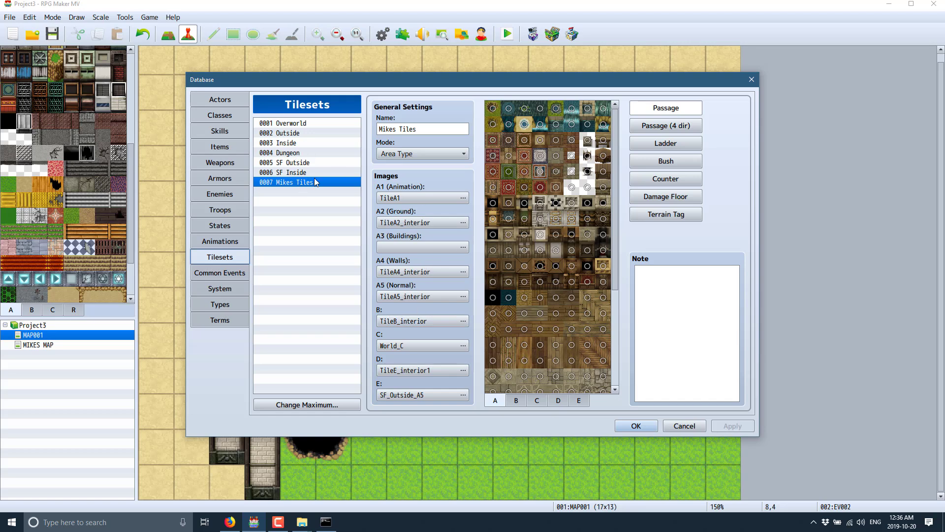
left_click(684, 426)
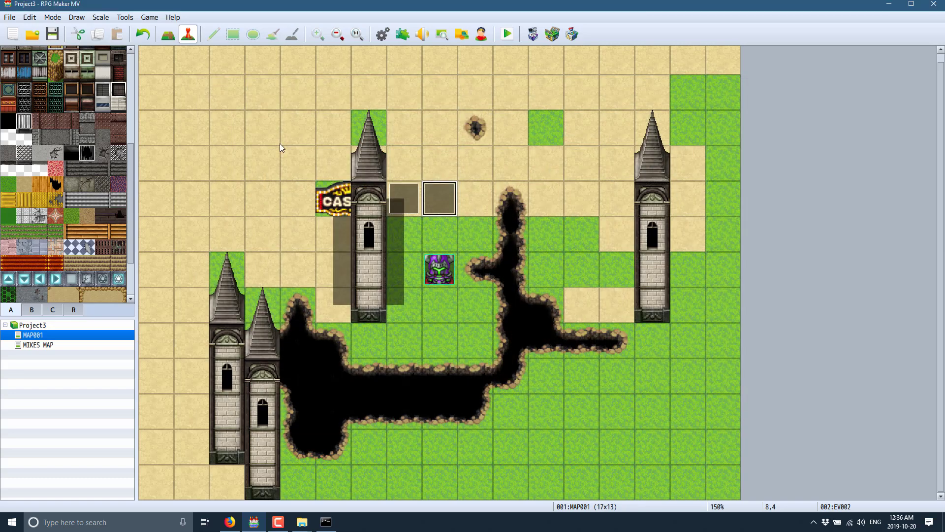
Look through tile palettes B and C for MAP001 and return to palette A
left_click(34, 310)
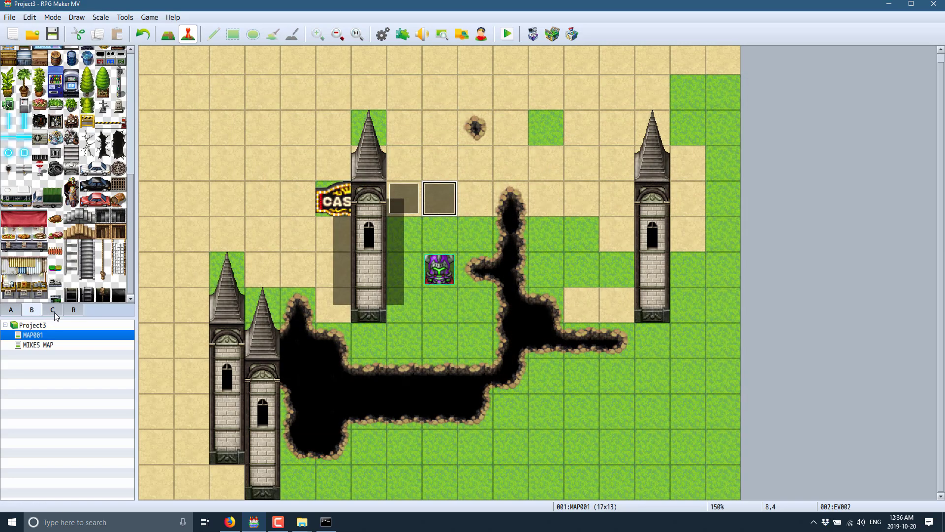
left_click(53, 310)
left_click(30, 312)
left_click(18, 313)
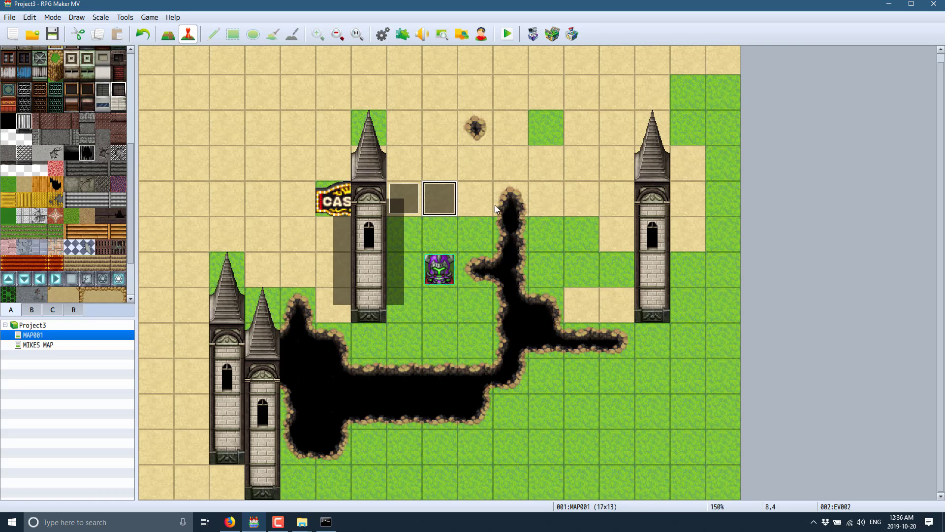
Delete the event at tile 8,4 on MAP001, and view the available event commands for the empty tile at 10,4
right_click(428, 189)
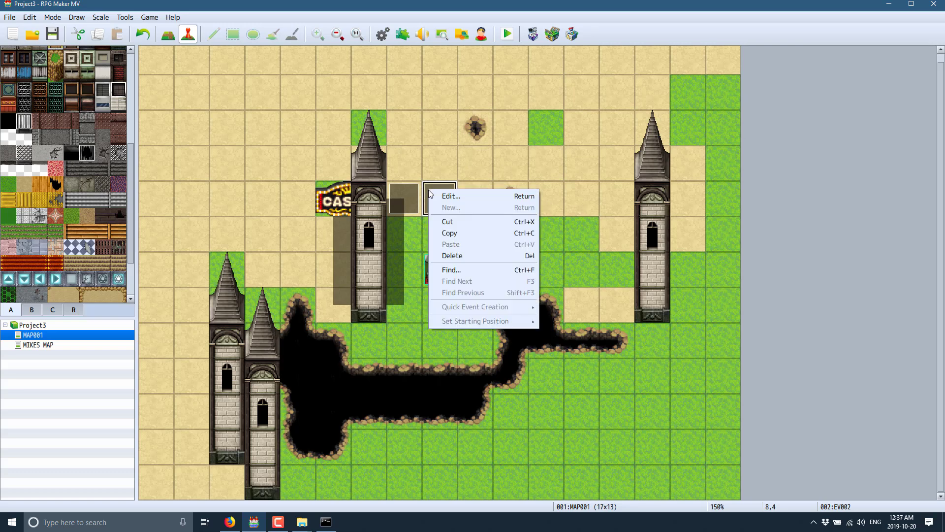
left_click(448, 256)
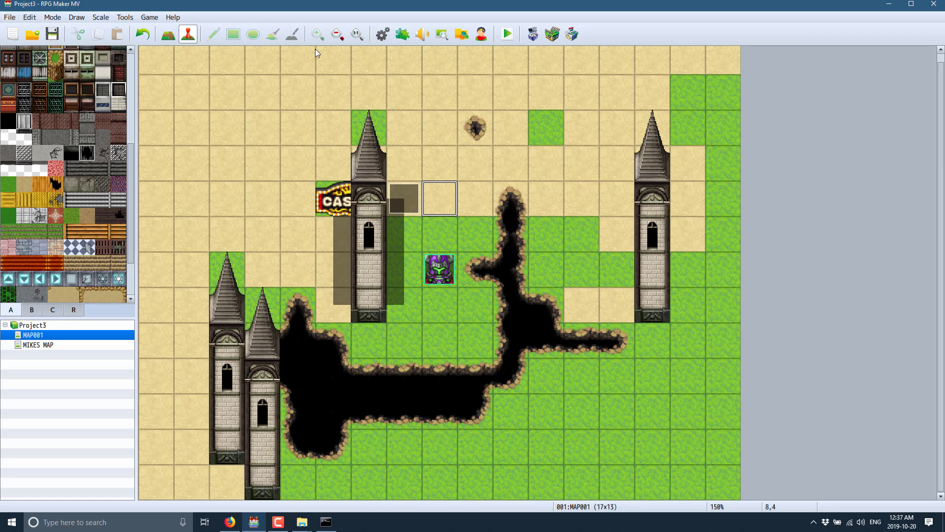
right_click(548, 192)
right_click(517, 214)
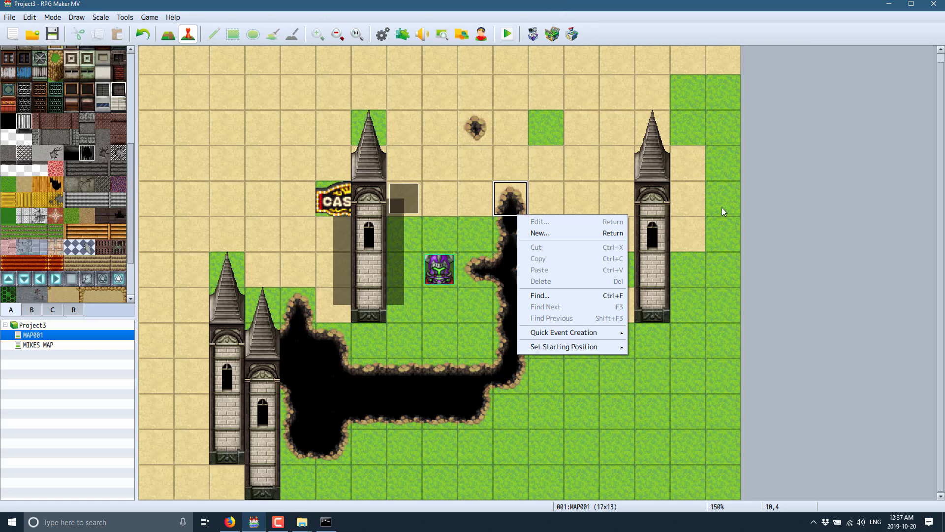
left_click(769, 208)
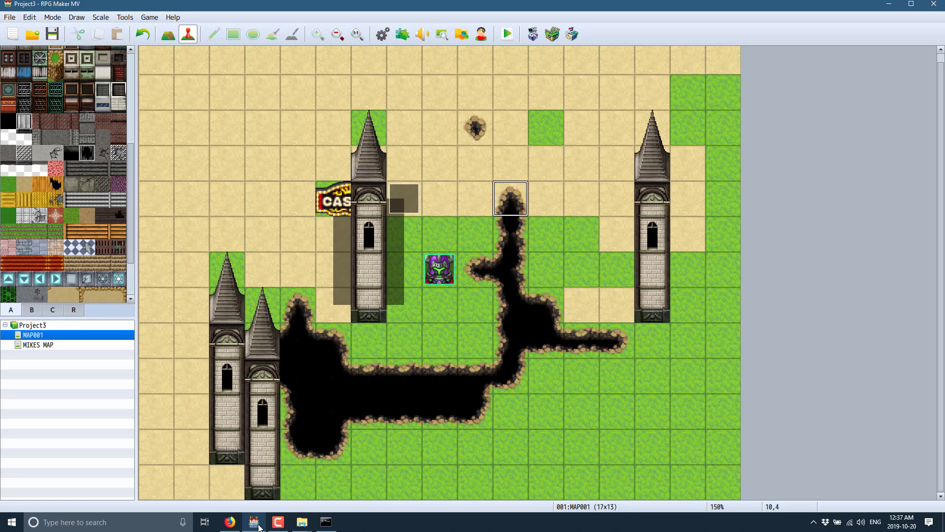
Check the RPG Maker MV version information and close it
mouse_move(302, 521)
left_click(178, 17)
left_click(185, 56)
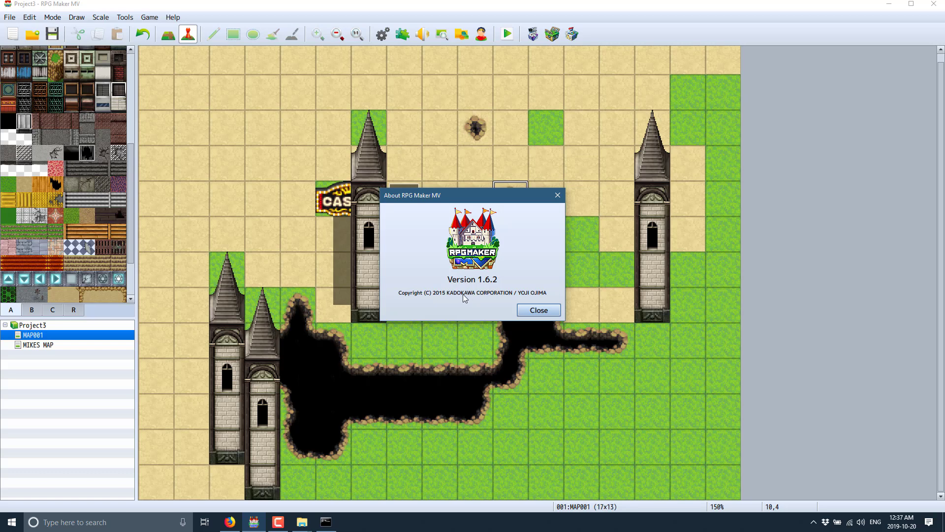
left_click(557, 195)
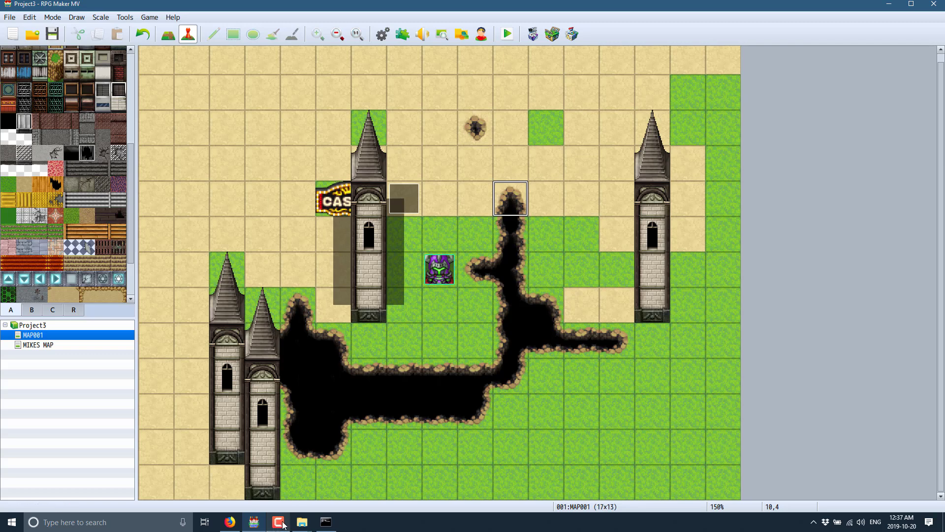
Switch to Firefox and go back up the Humble RPG Maker bundle page to review the $1 tier
mouse_move(230, 524)
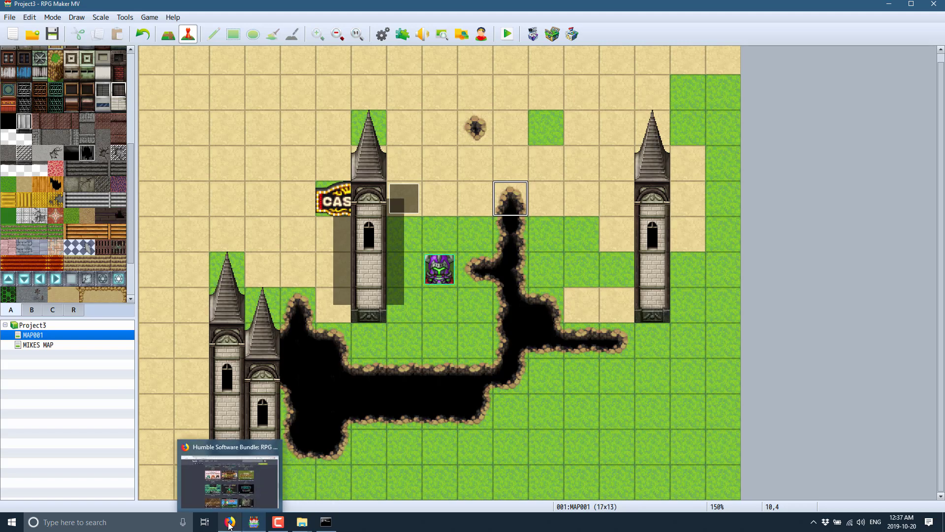
left_click(230, 524)
scroll(113, 311, "up", 6)
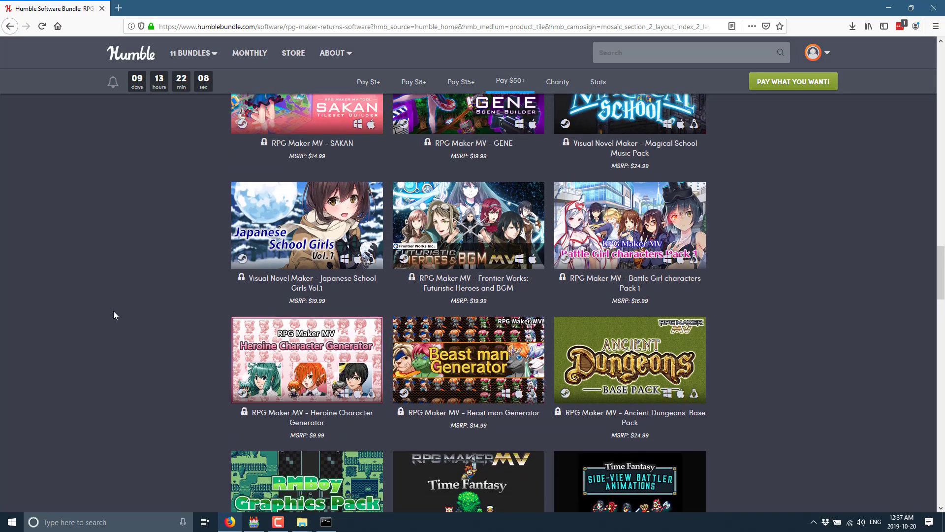
scroll(112, 315, "up", 2)
scroll(229, 343, "up", 15)
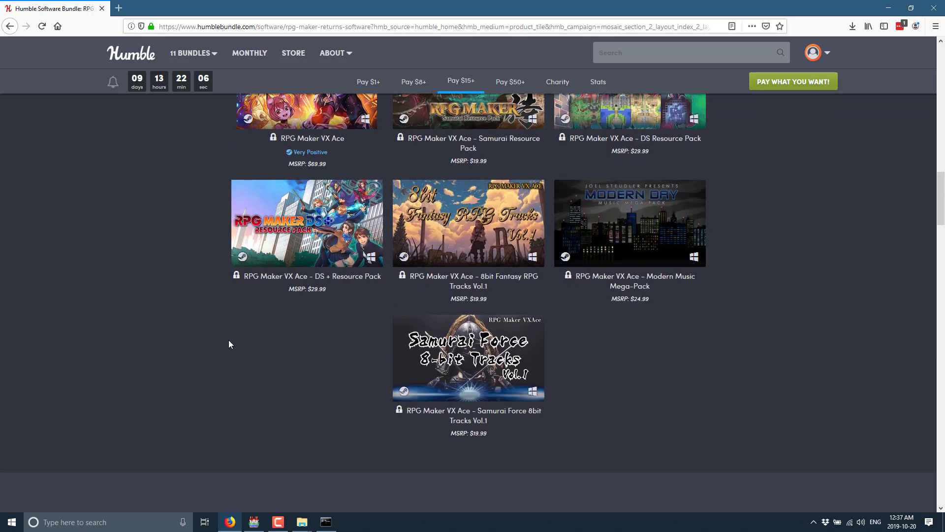
scroll(228, 343, "up", 6)
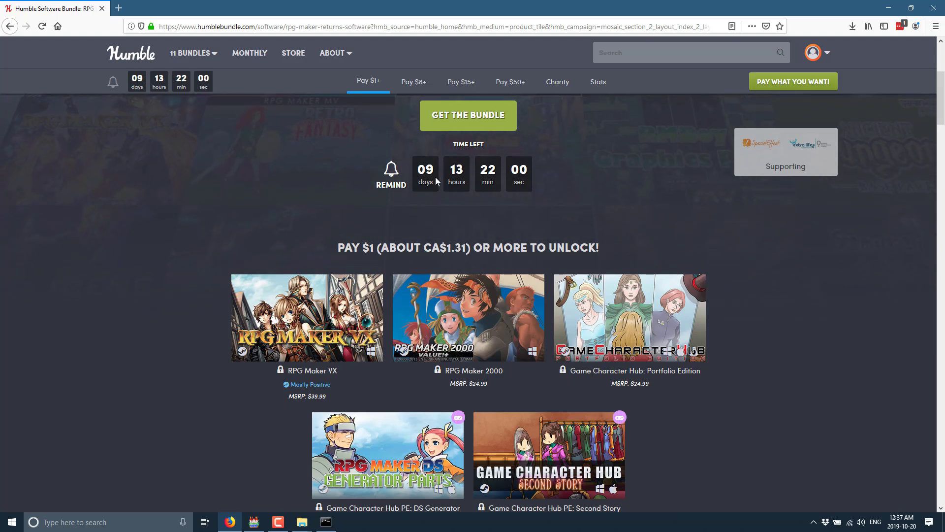
scroll(828, 320, "down", 2)
scroll(829, 324, "down", 7)
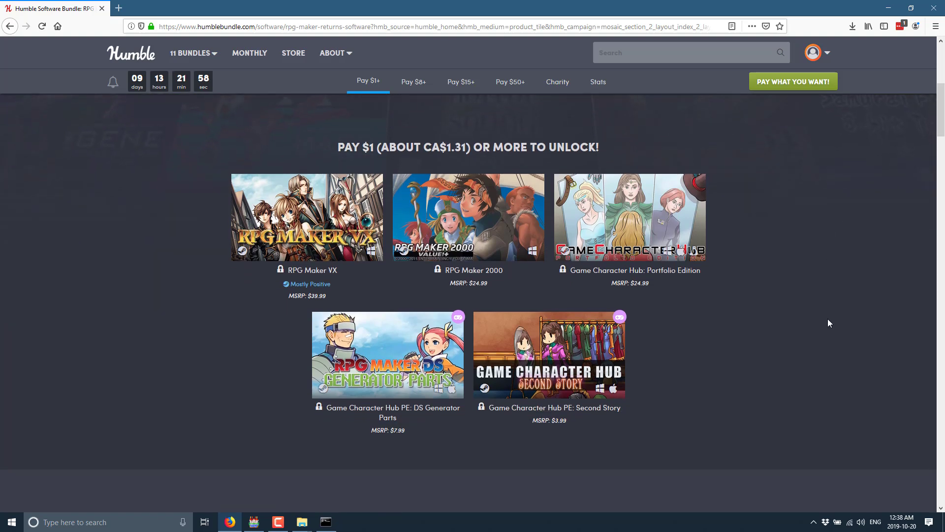
Examine the RPG Maker VX Ace items in the $15 tier and the RPG Maker MV tools and asset packs in the $50 tier
scroll(828, 322, "down", 6)
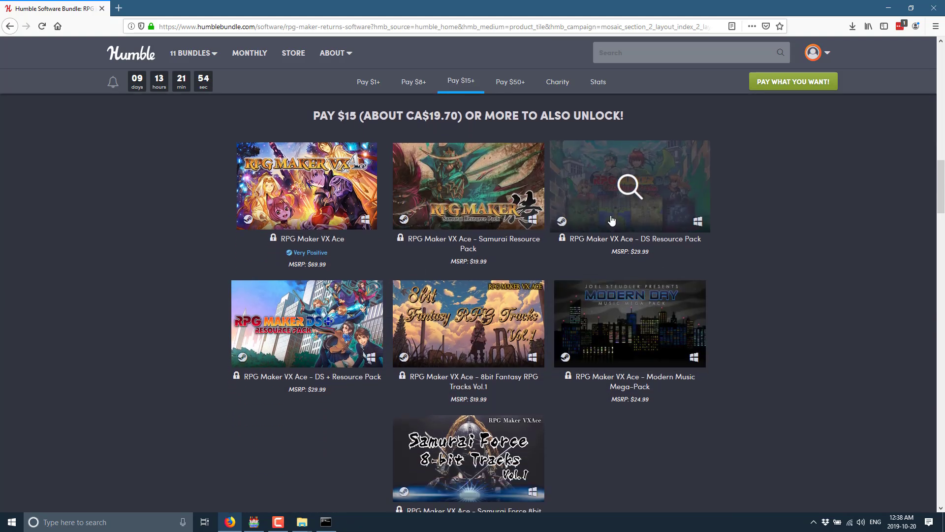
scroll(714, 362, "down", 2)
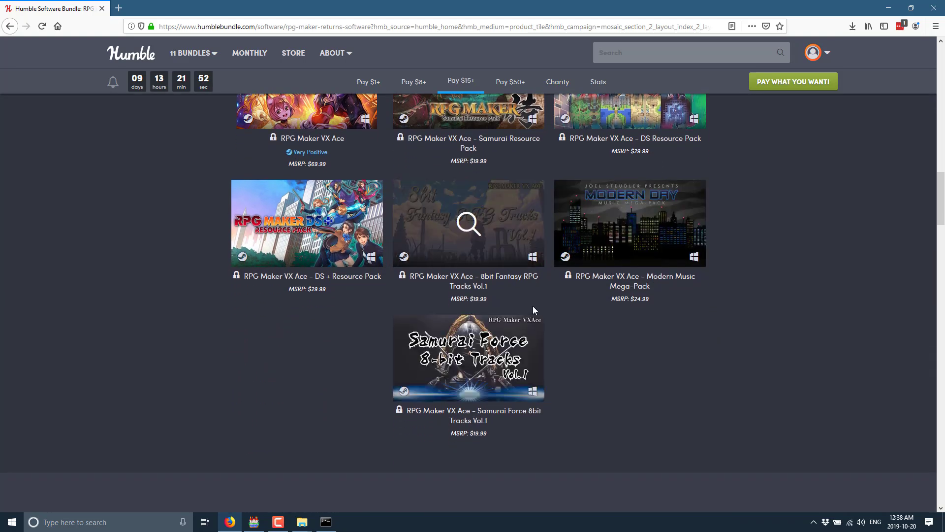
scroll(678, 318, "down", 5)
scroll(677, 315, "down", 2)
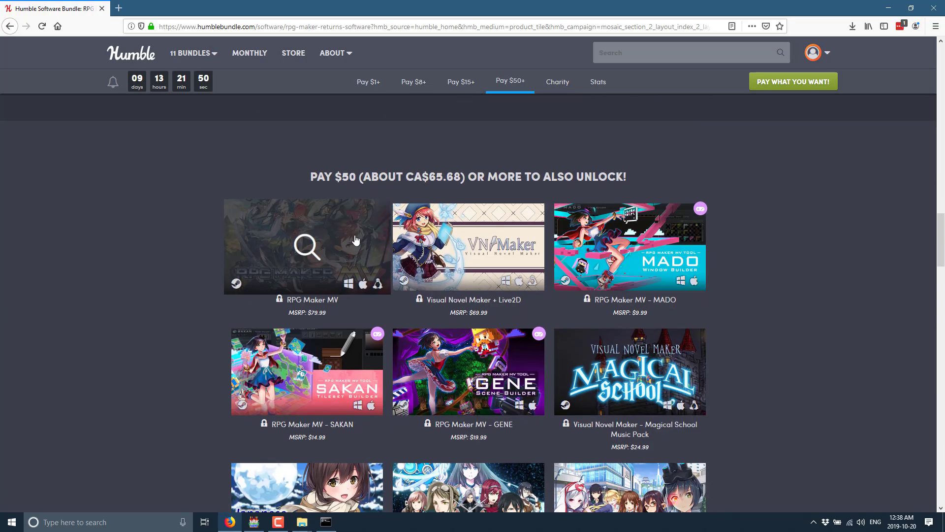
scroll(764, 304, "down", 2)
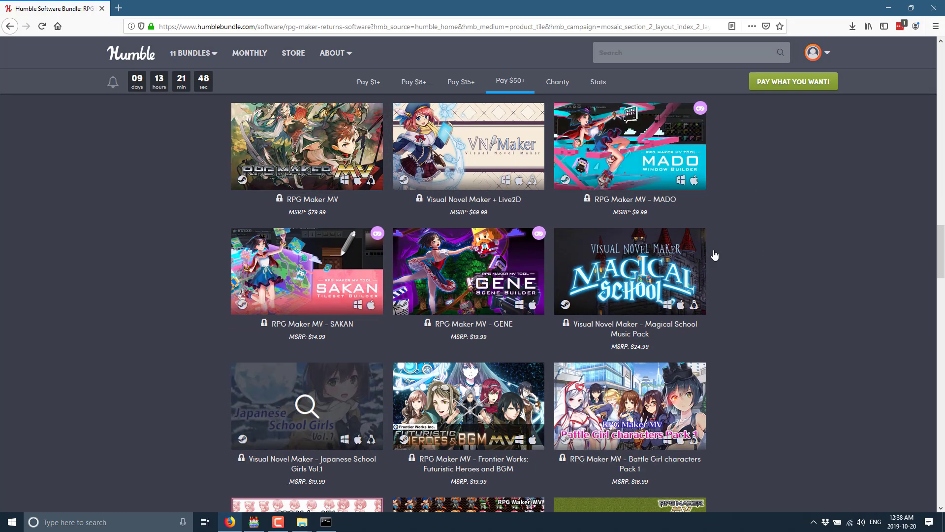
scroll(779, 312, "up", 2)
scroll(780, 313, "down", 7)
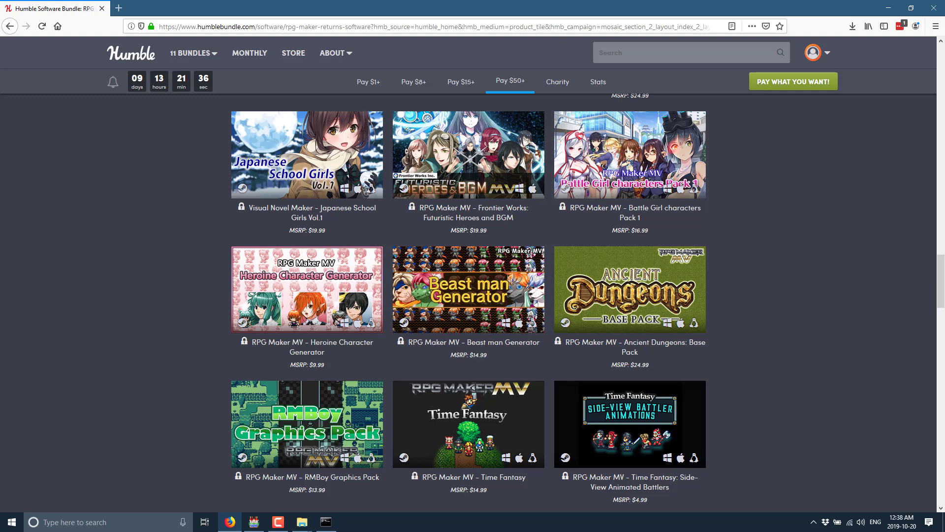
scroll(813, 406, "down", 3)
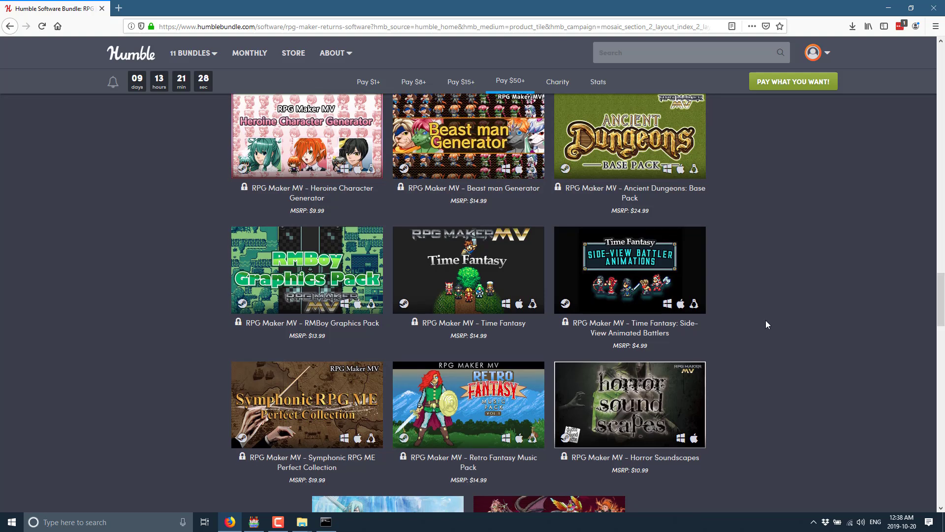
scroll(766, 321, "down", 2)
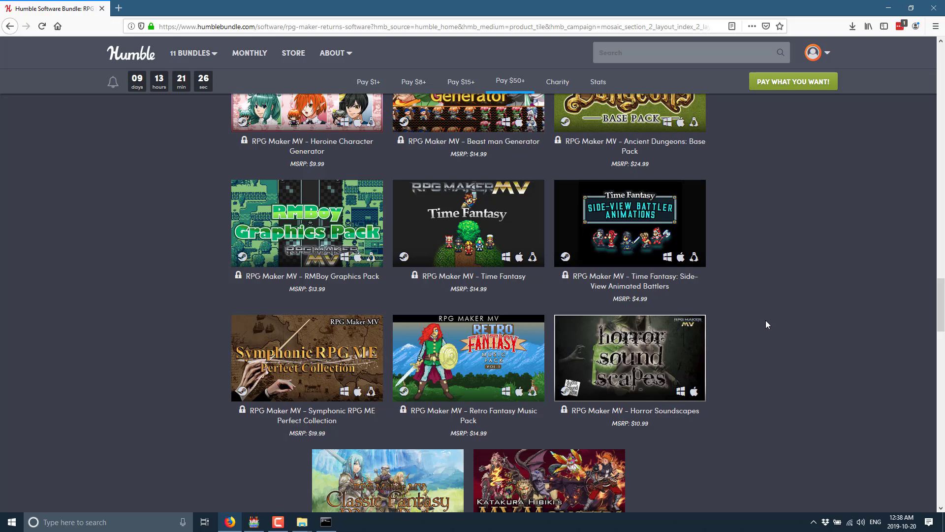